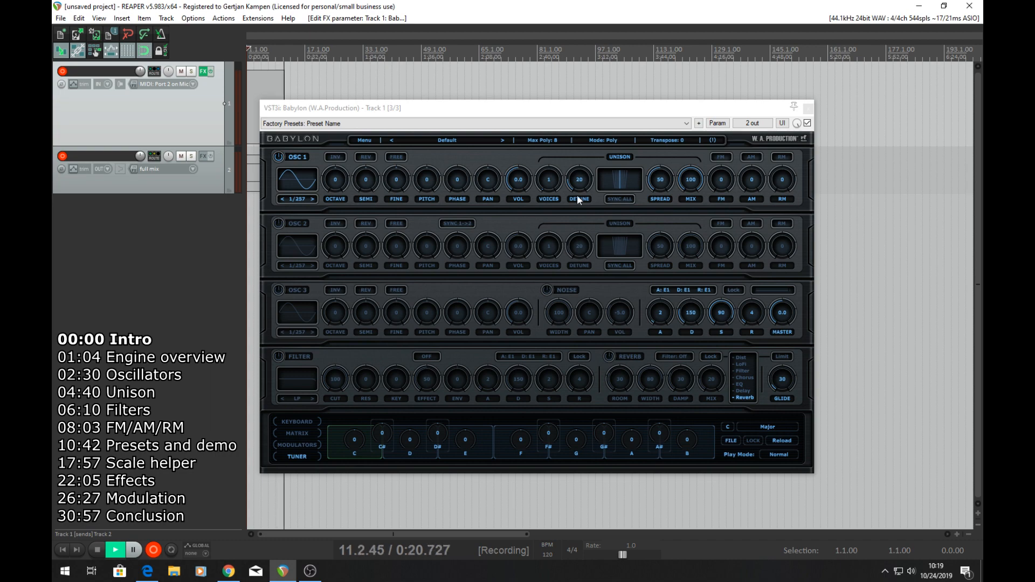
{"action": "left_click", "coordinate": [418, 110]}
{"action": "left_click_drag", "start_coordinate": [418, 110], "coordinate": [459, 120]}
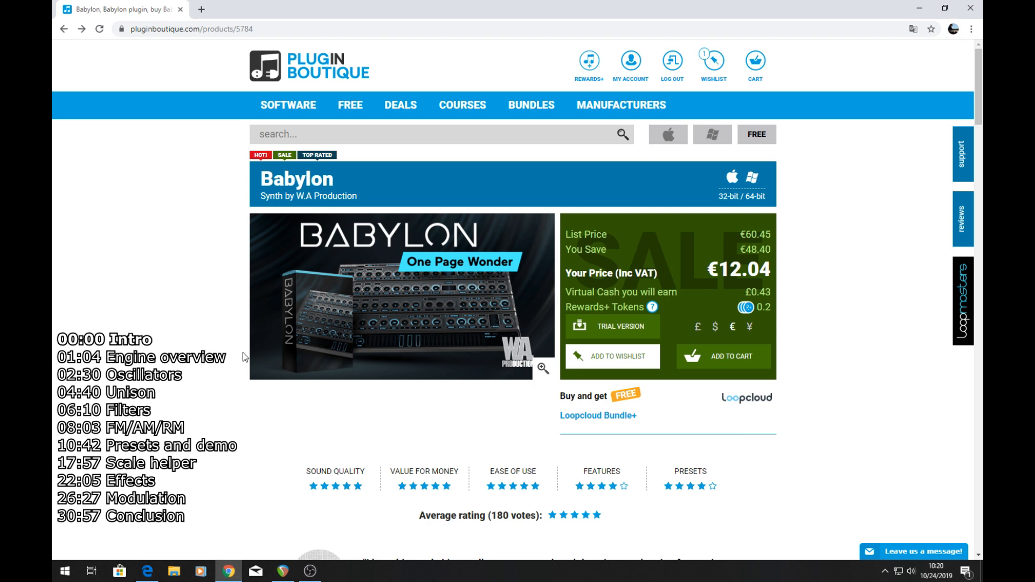
Switch to the browser and examine the sale price and list price on the Babylon product page.
{"action": "mouse_move", "coordinate": [407, 287]}
{"action": "left_click_drag", "start_coordinate": [711, 274], "coordinate": [777, 277]}
{"action": "left_click", "coordinate": [742, 236]}
{"action": "left_click_drag", "start_coordinate": [742, 235], "coordinate": [772, 234]}
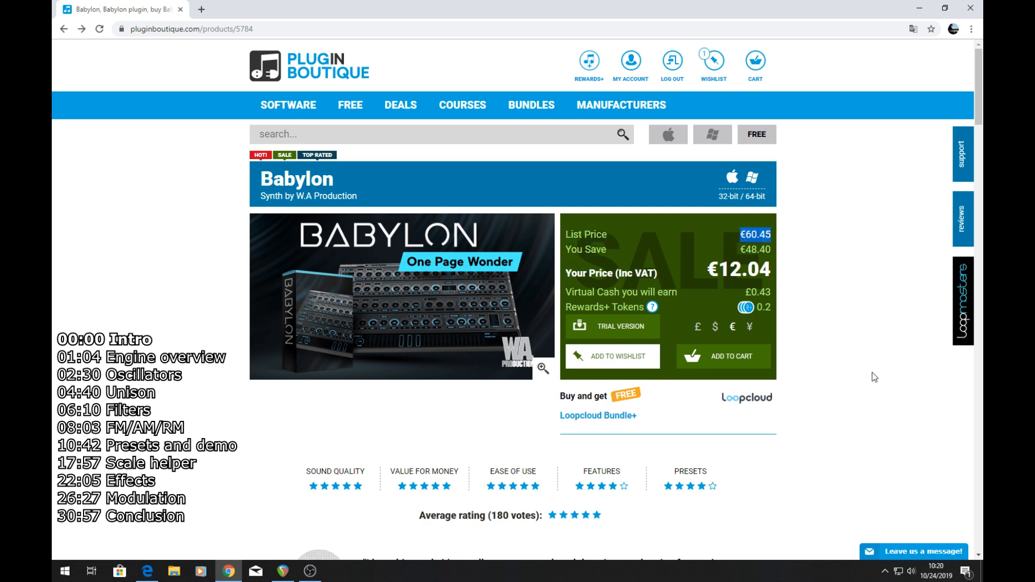
{"action": "left_click", "coordinate": [874, 377]}
Read the Babylon product description, covering microtonal tuning, presets, effects, unique features and the feature list.
{"action": "scroll", "coordinate": [895, 446], "scroll_direction": "down", "scroll_amount": 9}
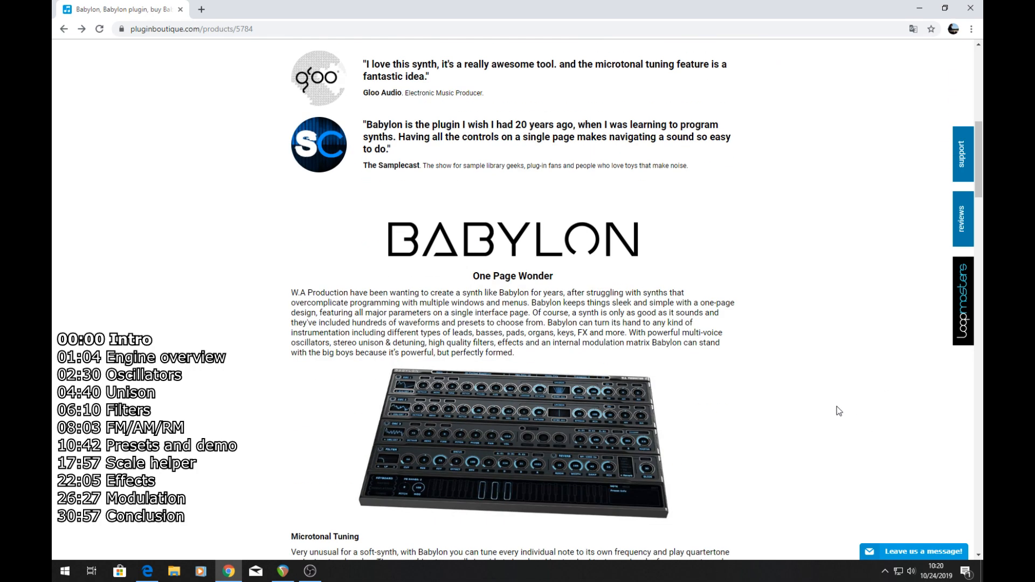
{"action": "scroll", "coordinate": [839, 411], "scroll_direction": "down", "scroll_amount": 3}
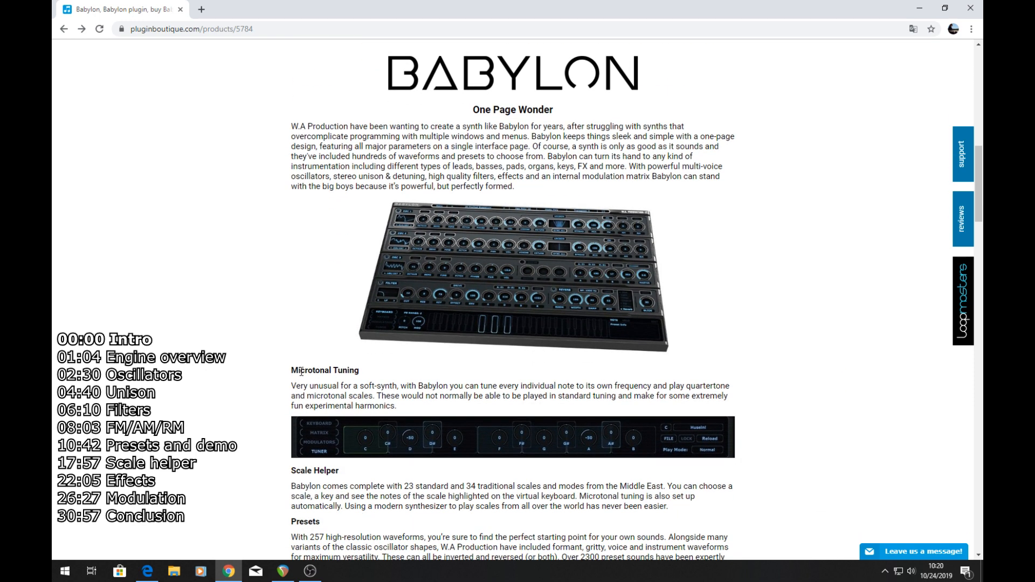
{"action": "left_click_drag", "start_coordinate": [301, 372], "coordinate": [784, 361]}
{"action": "left_click", "coordinate": [783, 362]}
{"action": "scroll", "coordinate": [799, 409], "scroll_direction": "down", "scroll_amount": 2}
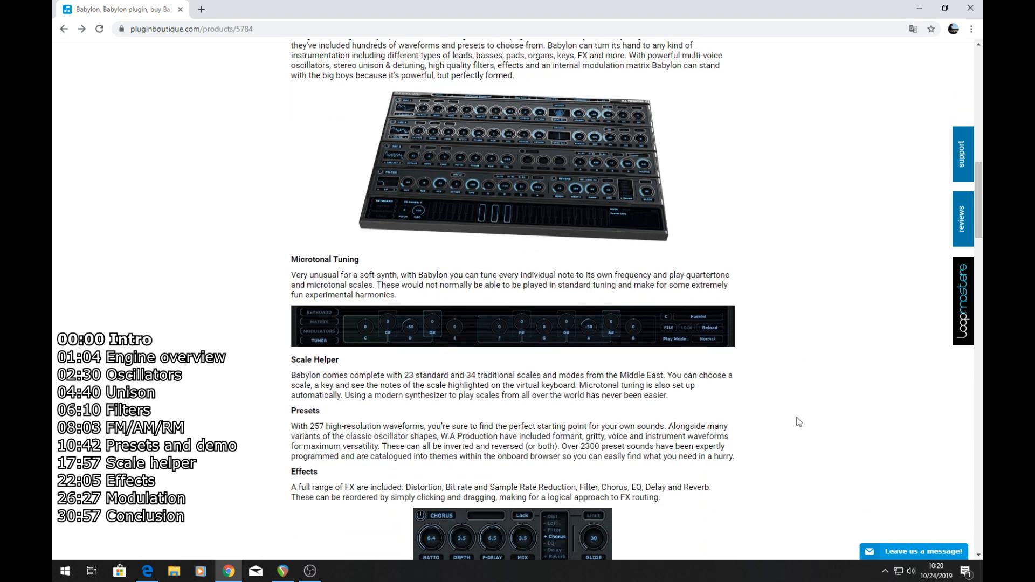
{"action": "scroll", "coordinate": [799, 422], "scroll_direction": "down", "scroll_amount": 2}
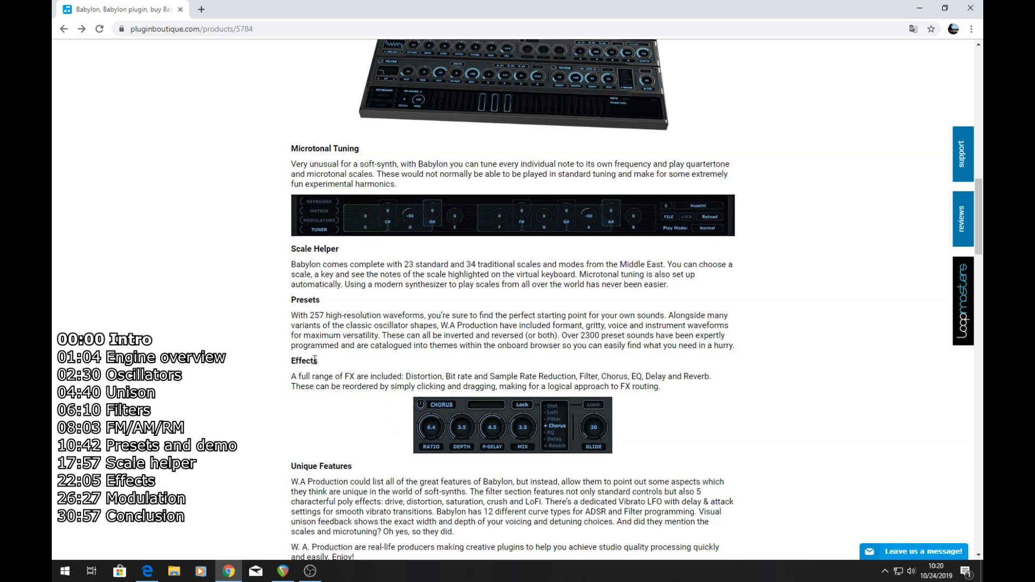
{"action": "scroll", "coordinate": [301, 410], "scroll_direction": "down", "scroll_amount": 2}
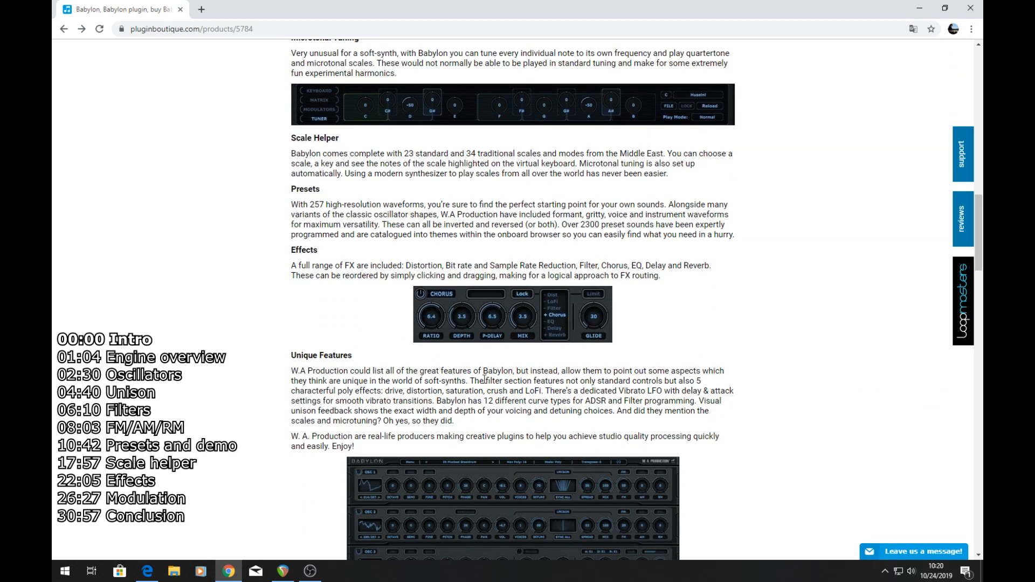
{"action": "scroll", "coordinate": [485, 378], "scroll_direction": "down", "scroll_amount": 8}
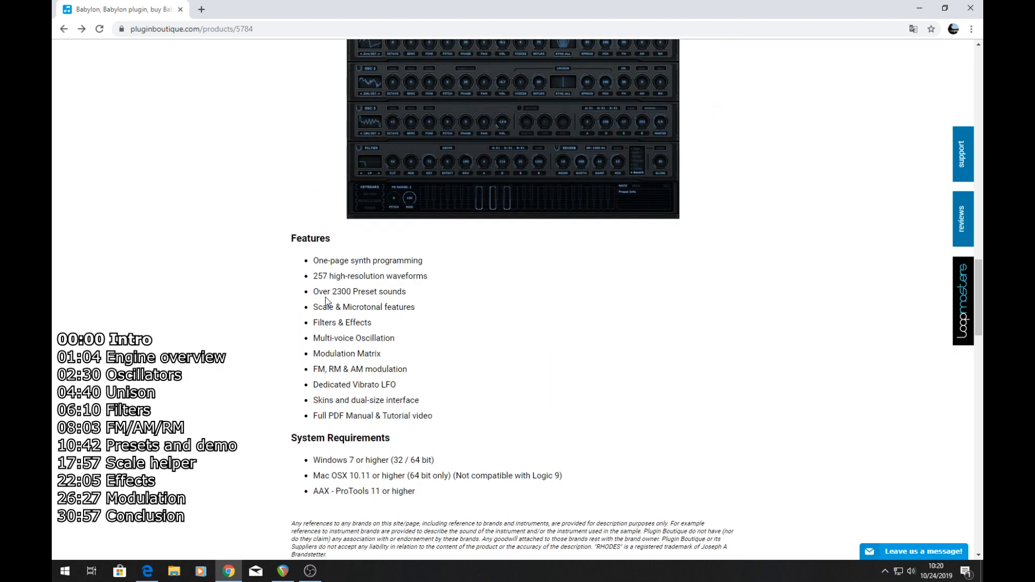
{"action": "left_click_drag", "start_coordinate": [325, 297], "coordinate": [398, 288]}
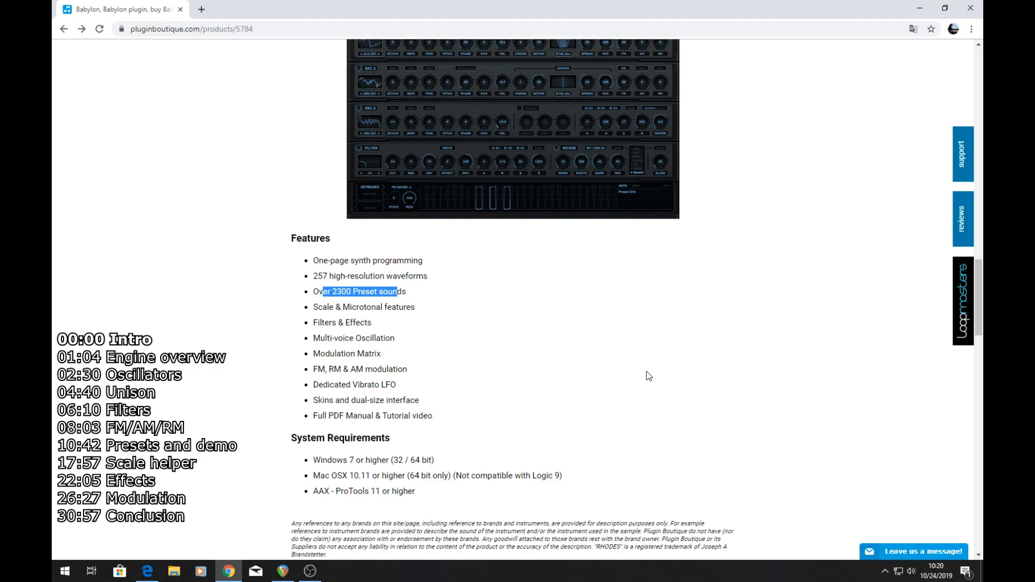
{"action": "scroll", "coordinate": [648, 376], "scroll_direction": "up", "scroll_amount": 20}
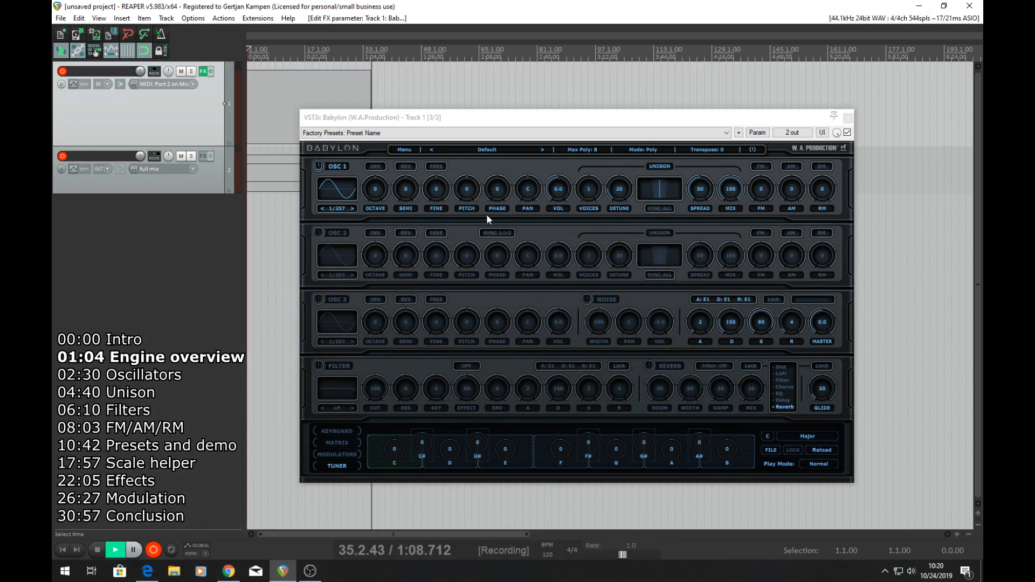
Switch back to REAPER and view Babylon's signal-flow diagram on its About page and the list of filter effect types.
{"action": "left_click_drag", "start_coordinate": [411, 125], "coordinate": [404, 124]}
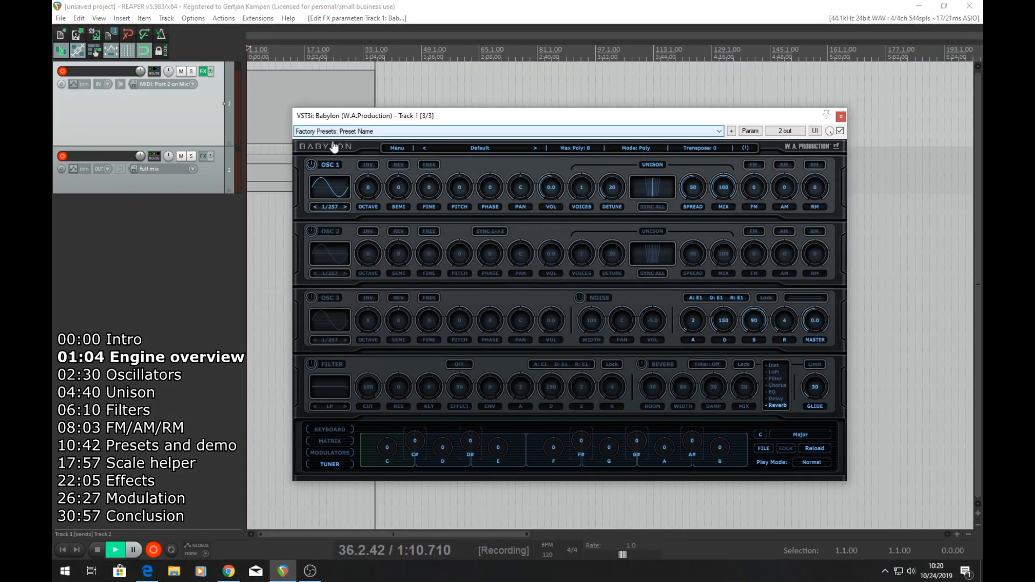
{"action": "left_click", "coordinate": [400, 149]}
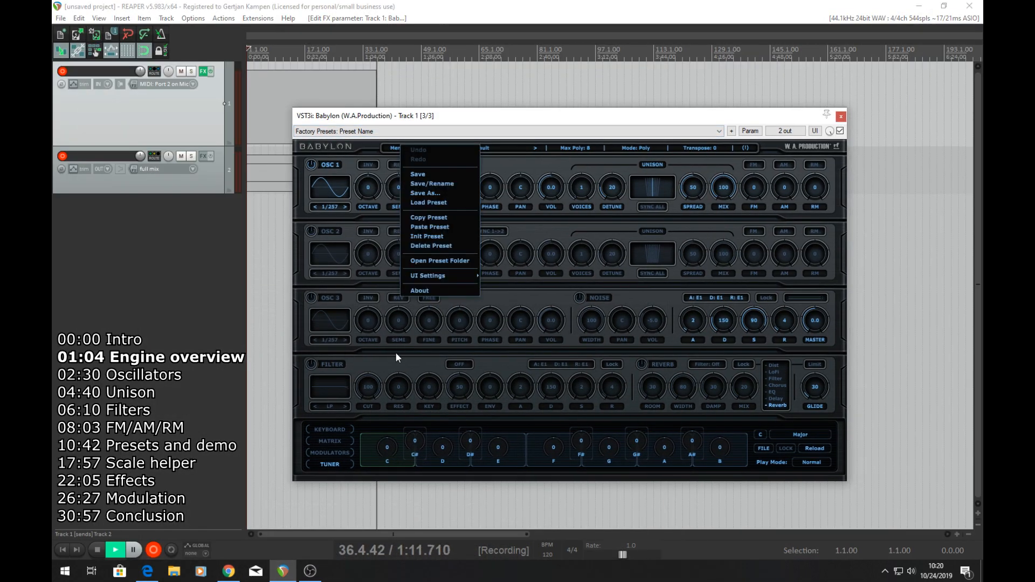
{"action": "left_click", "coordinate": [452, 294]}
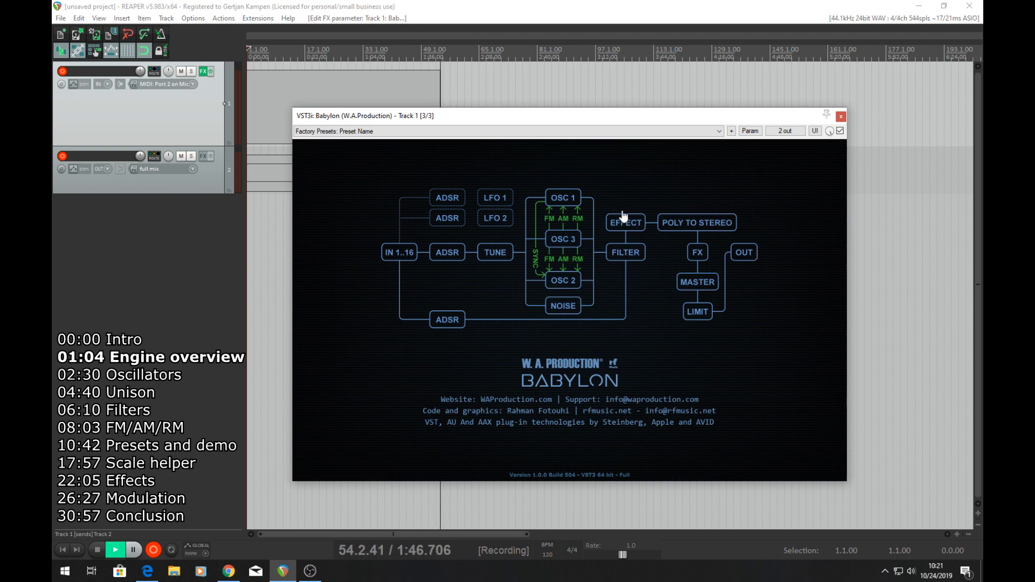
{"action": "left_click", "coordinate": [685, 191]}
{"action": "left_click", "coordinate": [458, 365]}
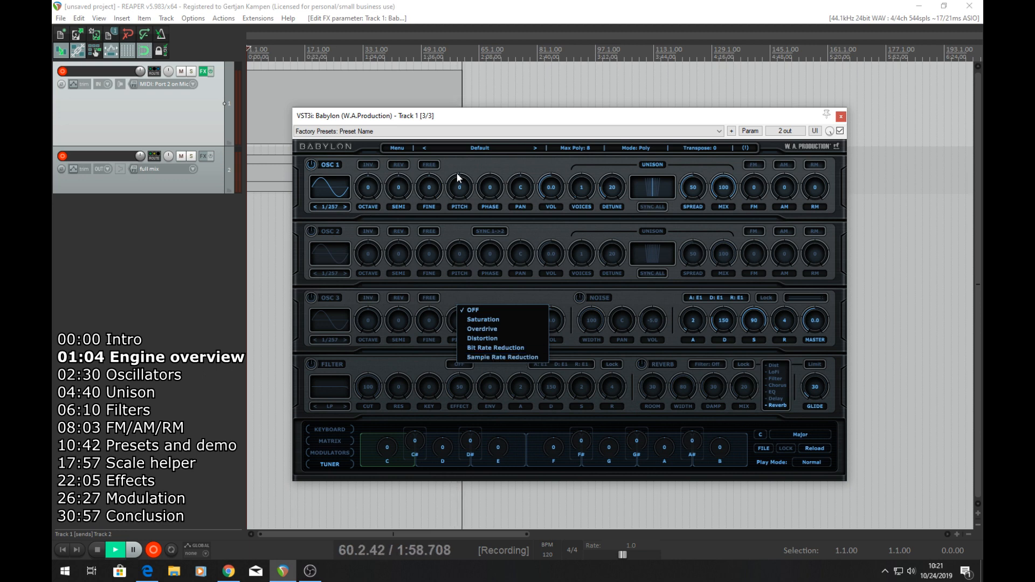
{"action": "left_click", "coordinate": [465, 161]}
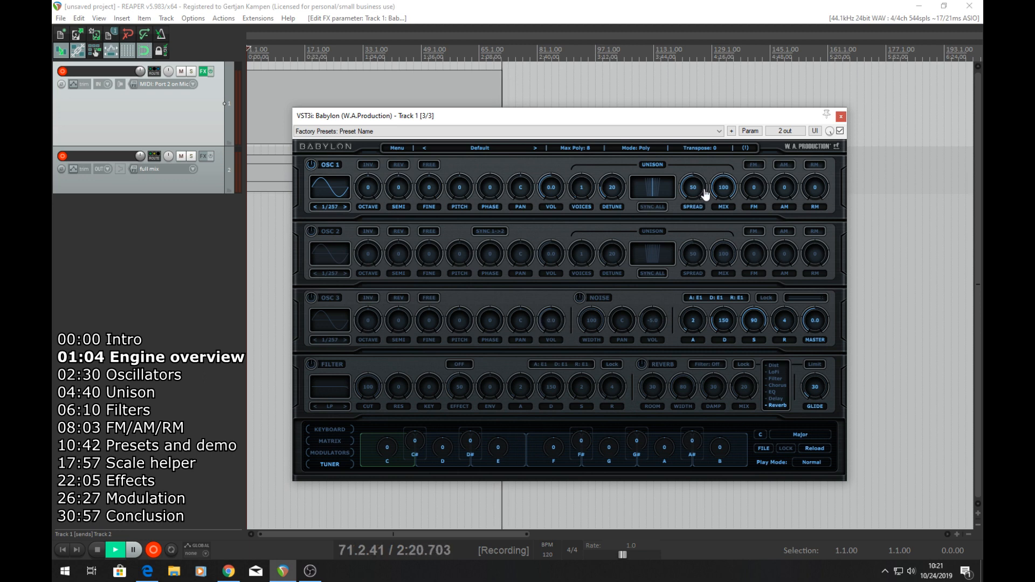
Try switching oscillator 1's FM, AM and RM modulation on and off.
{"action": "left_click", "coordinate": [814, 167]}
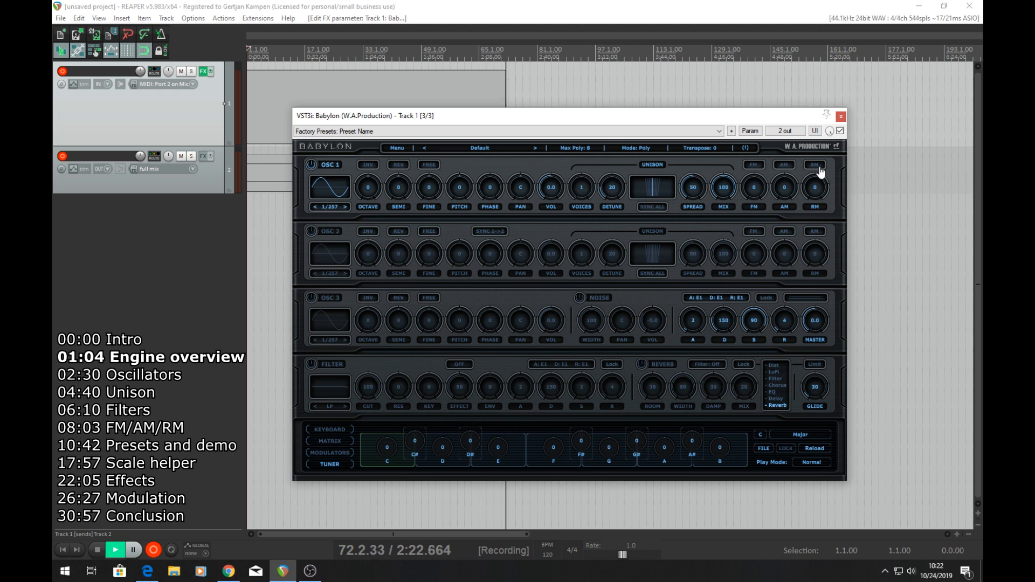
{"action": "left_click", "coordinate": [784, 165]}
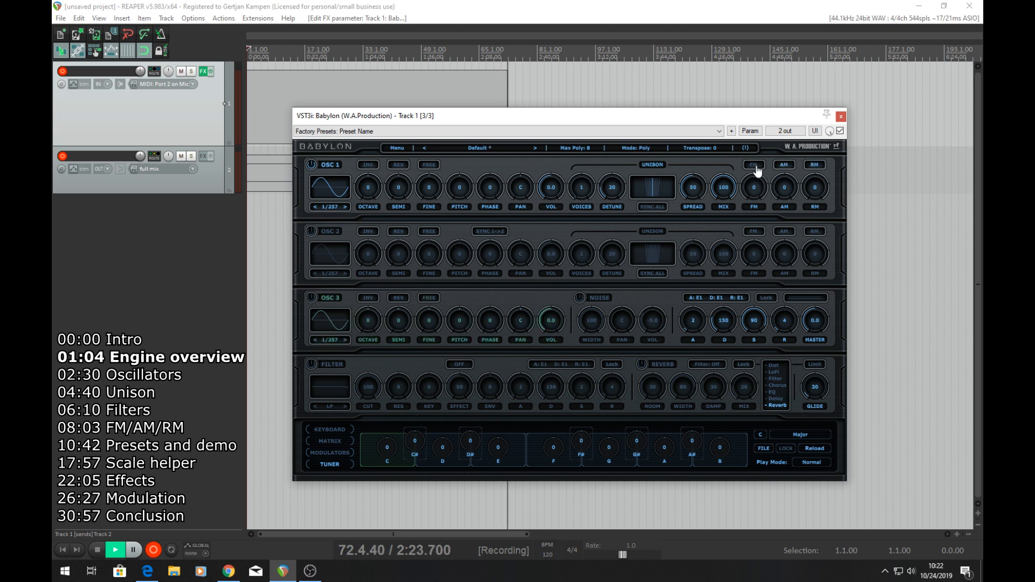
{"action": "left_click", "coordinate": [785, 167]}
{"action": "left_click", "coordinate": [813, 166]}
{"action": "left_click", "coordinate": [756, 166]}
{"action": "left_click", "coordinate": [788, 168]}
{"action": "left_click", "coordinate": [814, 168]}
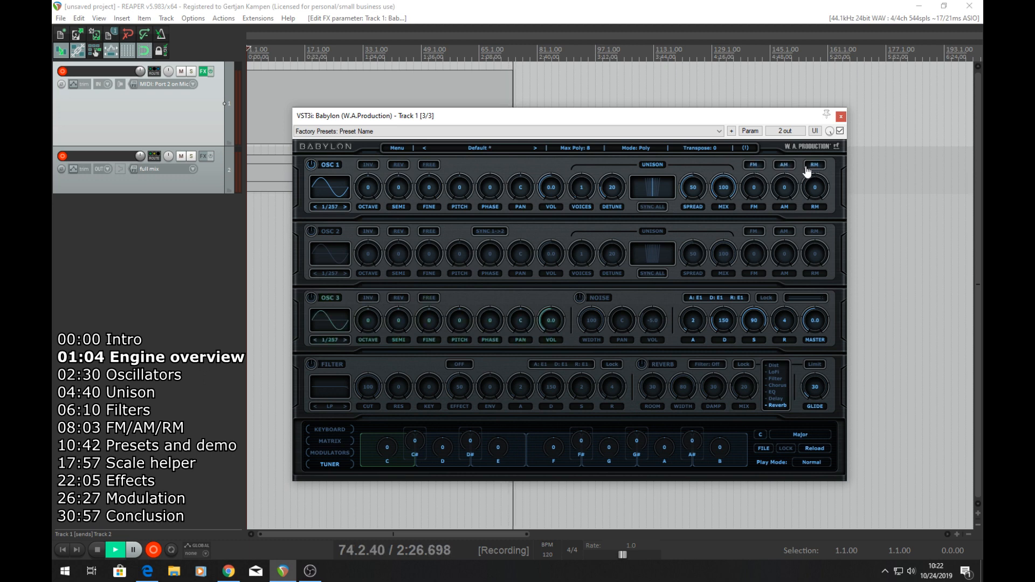
{"action": "left_click", "coordinate": [747, 166]}
{"action": "left_click", "coordinate": [791, 167]}
{"action": "left_click", "coordinate": [824, 171]}
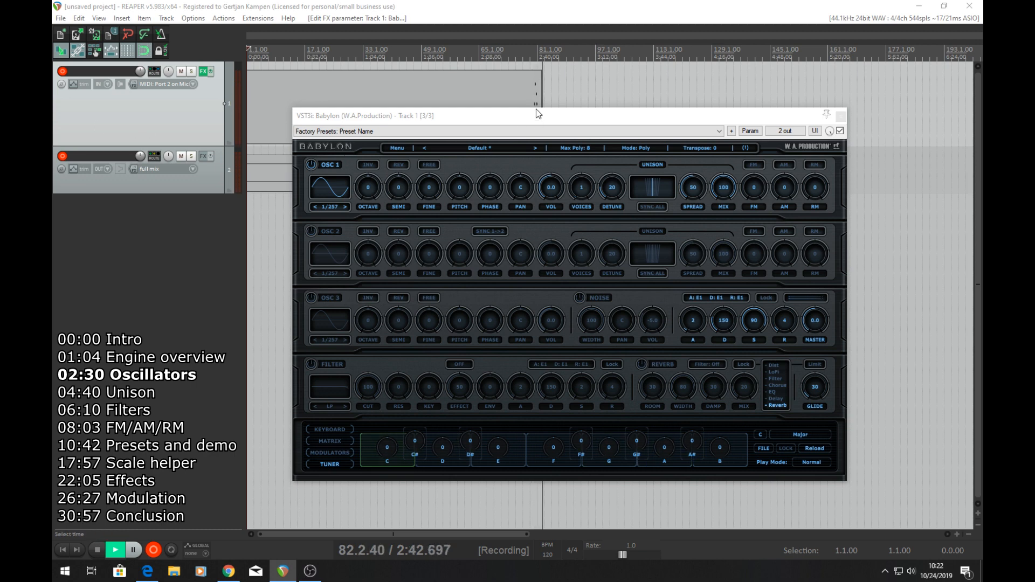
Arrange the Babylon and Oscilloscope plugin windows so the waveform display and the synth controls are both visible.
{"action": "left_click_drag", "start_coordinate": [532, 123], "coordinate": [657, 182]}
{"action": "left_click_drag", "start_coordinate": [54, 157], "coordinate": [200, 21]}
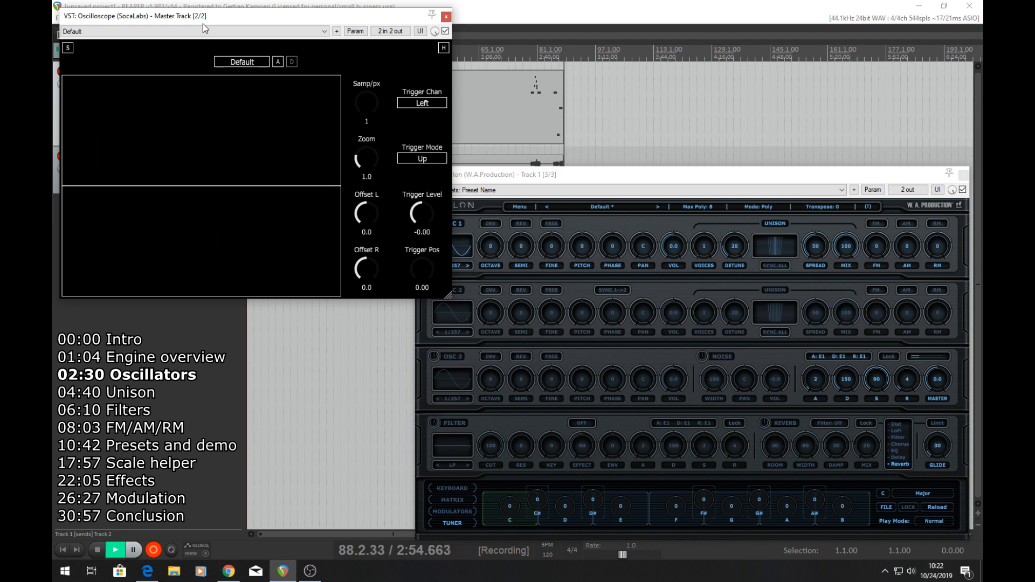
{"action": "left_click", "coordinate": [586, 180]}
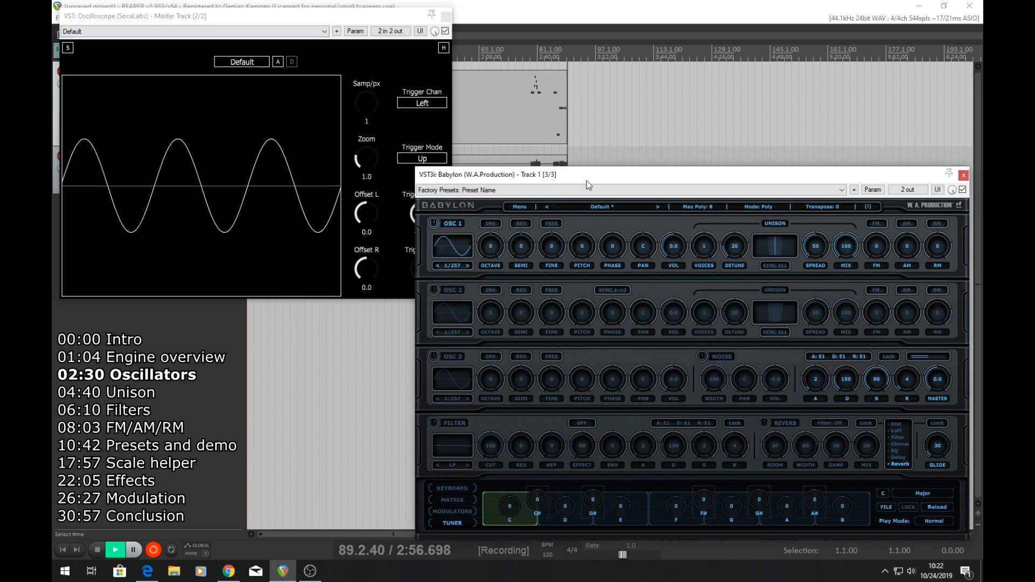
Browse the waveform categories available for oscillator 1, from Sine to Gate, and choose the plain Sine waveform.
{"action": "left_click", "coordinate": [457, 255]}
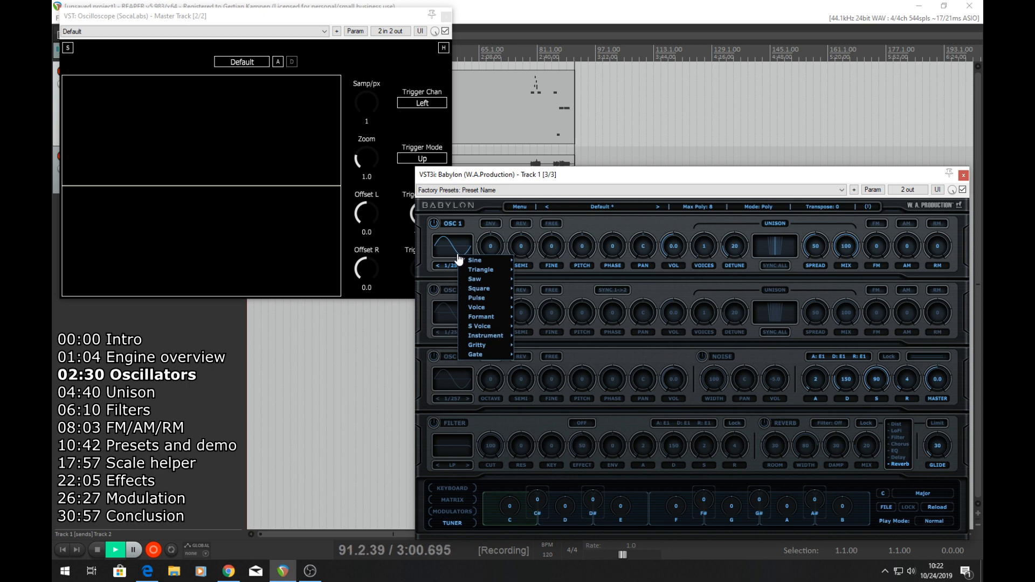
{"action": "mouse_move", "coordinate": [471, 267]}
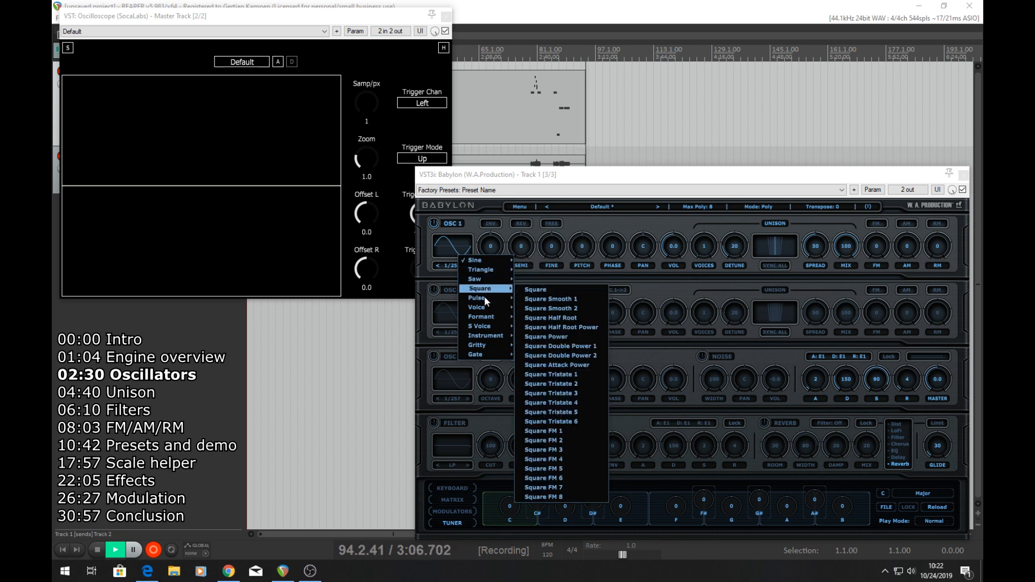
{"action": "mouse_move", "coordinate": [486, 308]}
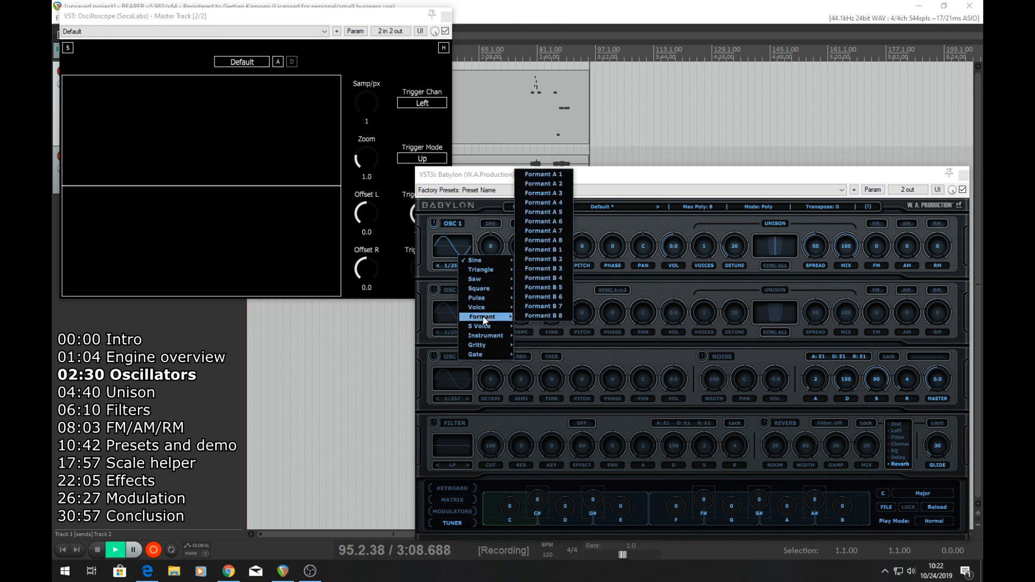
{"action": "mouse_move", "coordinate": [484, 327]}
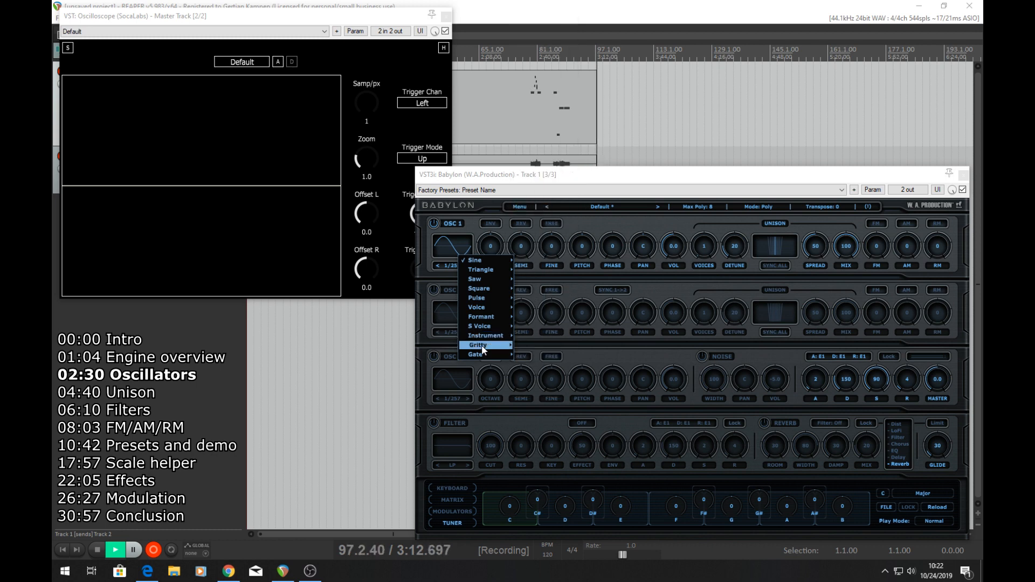
{"action": "mouse_move", "coordinate": [486, 356]}
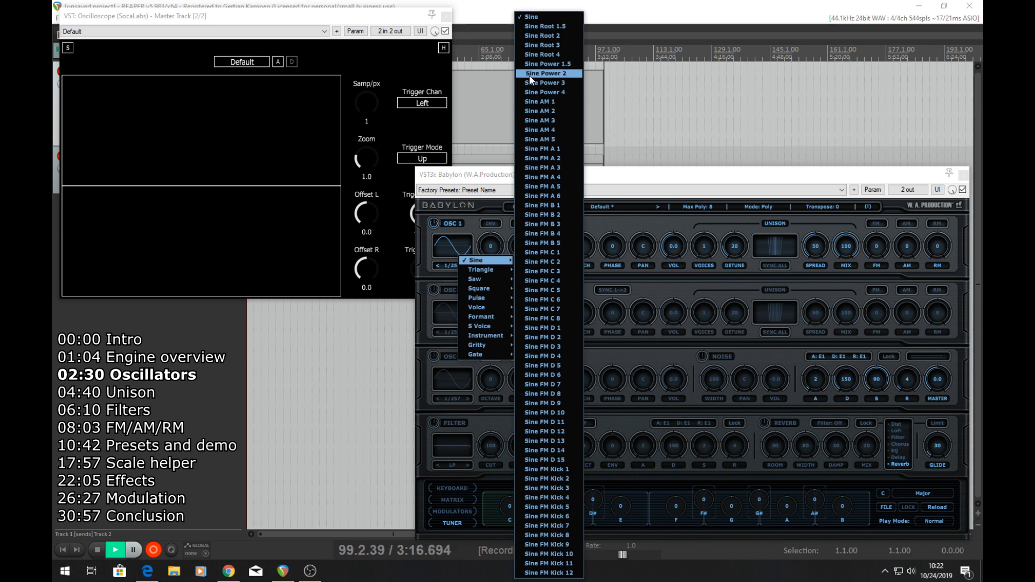
{"action": "left_click", "coordinate": [545, 17]}
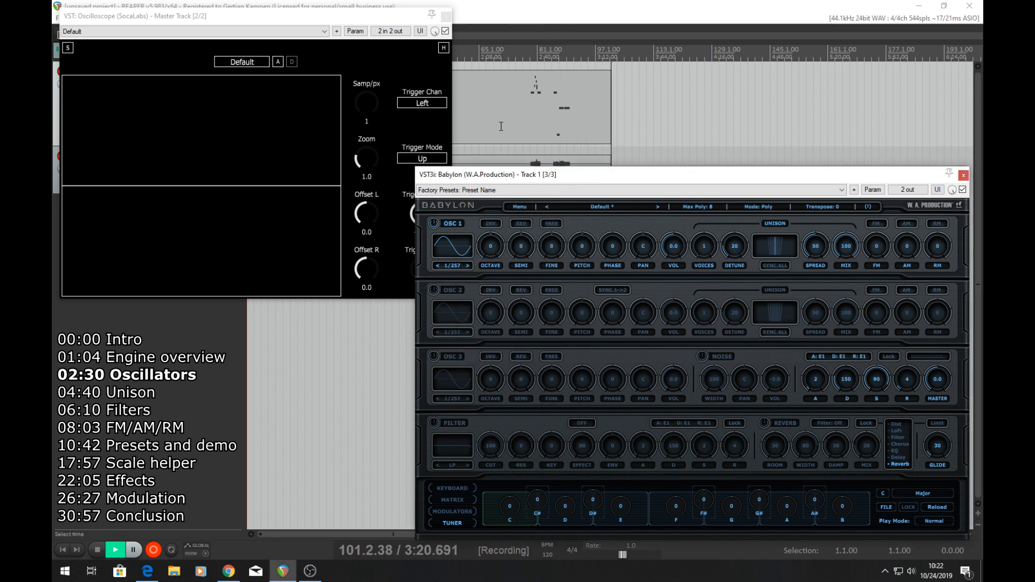
Step oscillator 1 through the successive sine variants up to waveform 13, Sine AM 4, comparing their shapes on the oscilloscope.
{"action": "left_click", "coordinate": [468, 265]}
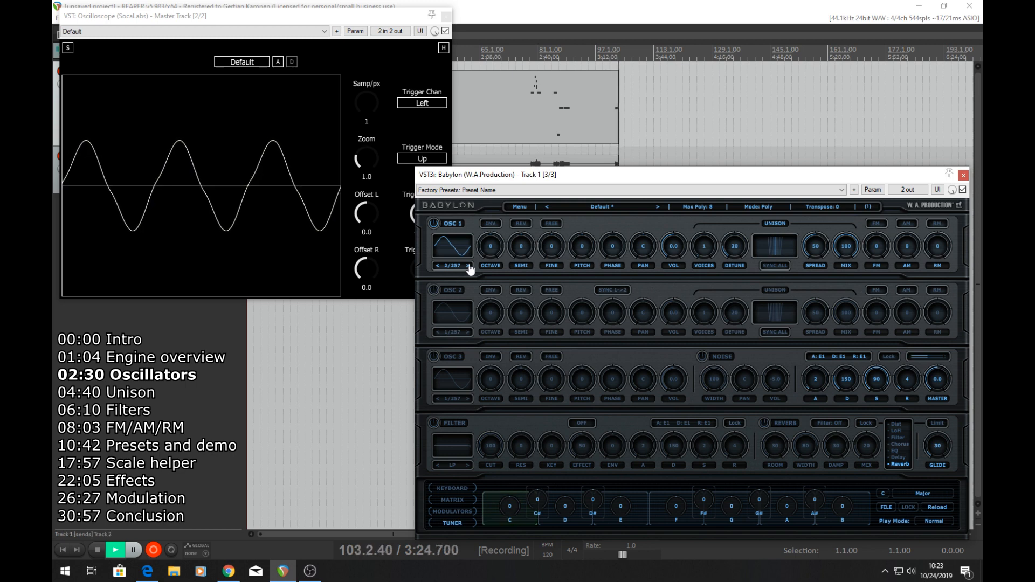
{"action": "left_click", "coordinate": [468, 266]}
{"action": "left_click", "coordinate": [468, 266]}
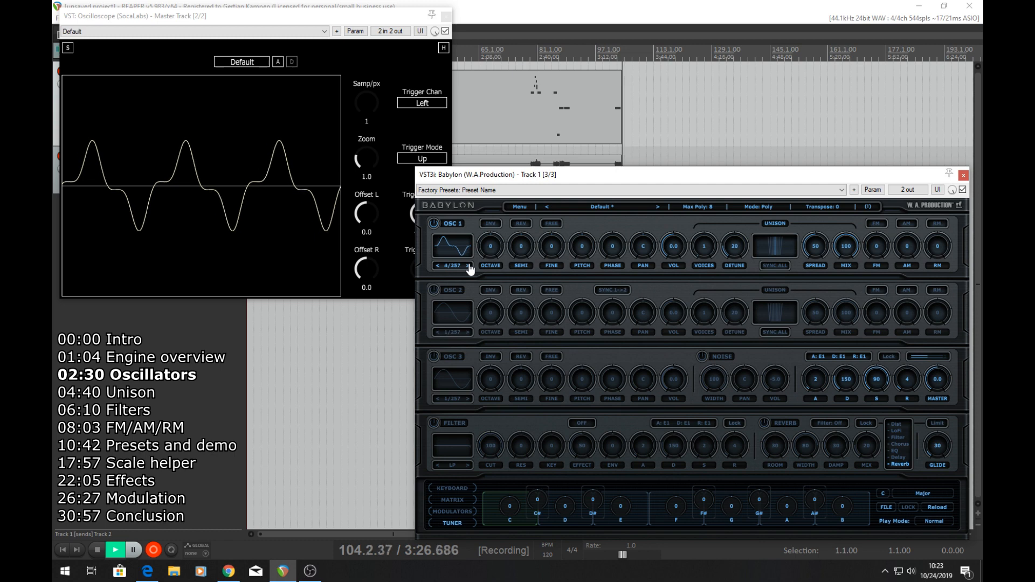
{"action": "left_click", "coordinate": [468, 265]}
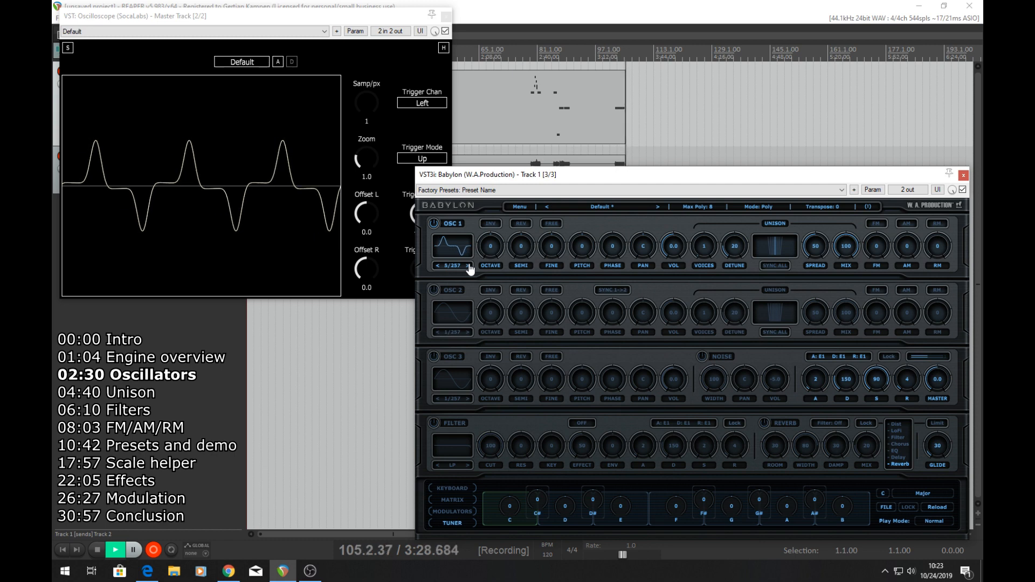
{"action": "left_click", "coordinate": [468, 266]}
{"action": "left_click", "coordinate": [468, 266]}
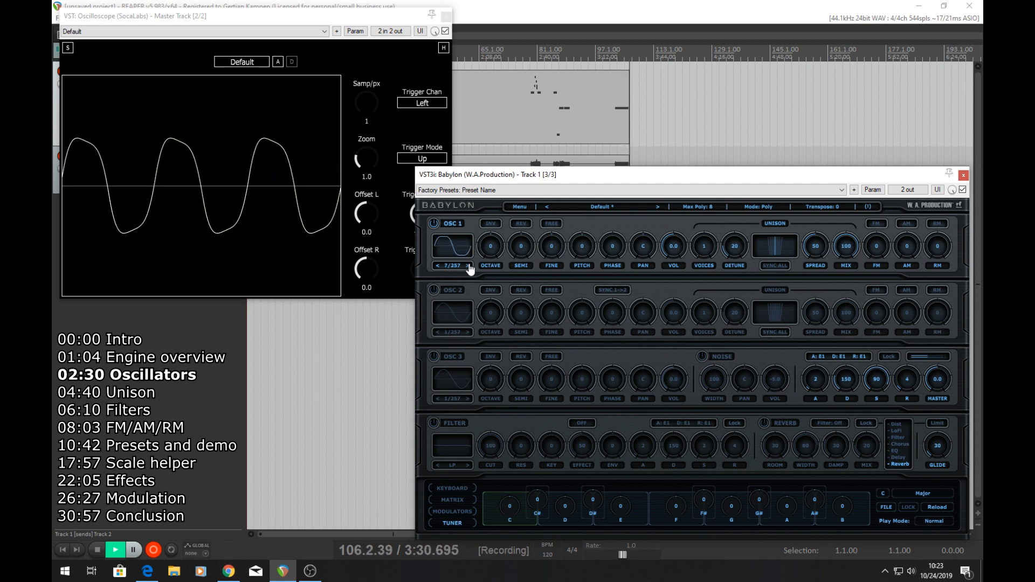
{"action": "left_click", "coordinate": [468, 266]}
{"action": "left_click", "coordinate": [468, 266]}
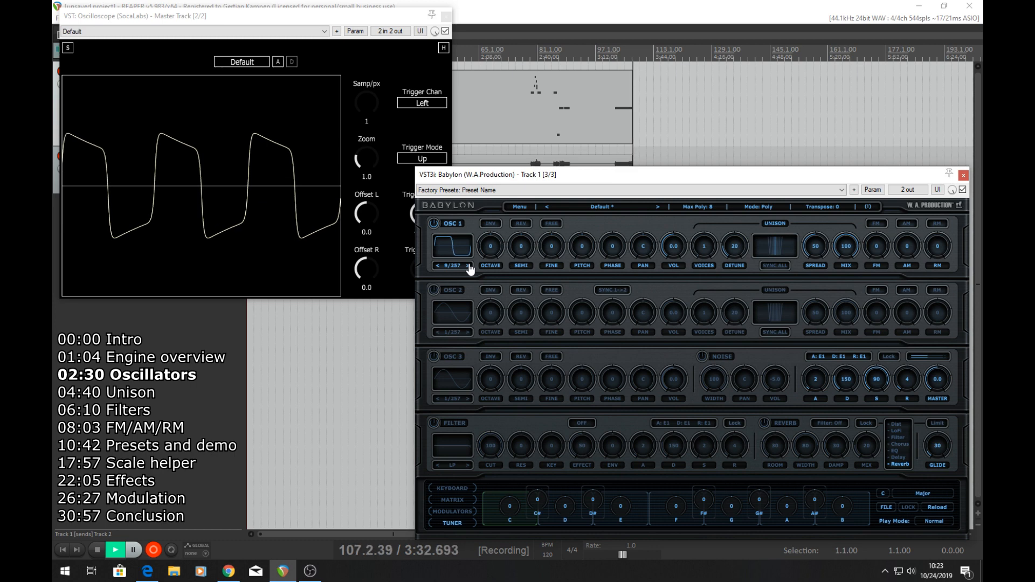
{"action": "left_click", "coordinate": [468, 265]}
{"action": "left_click", "coordinate": [468, 266]}
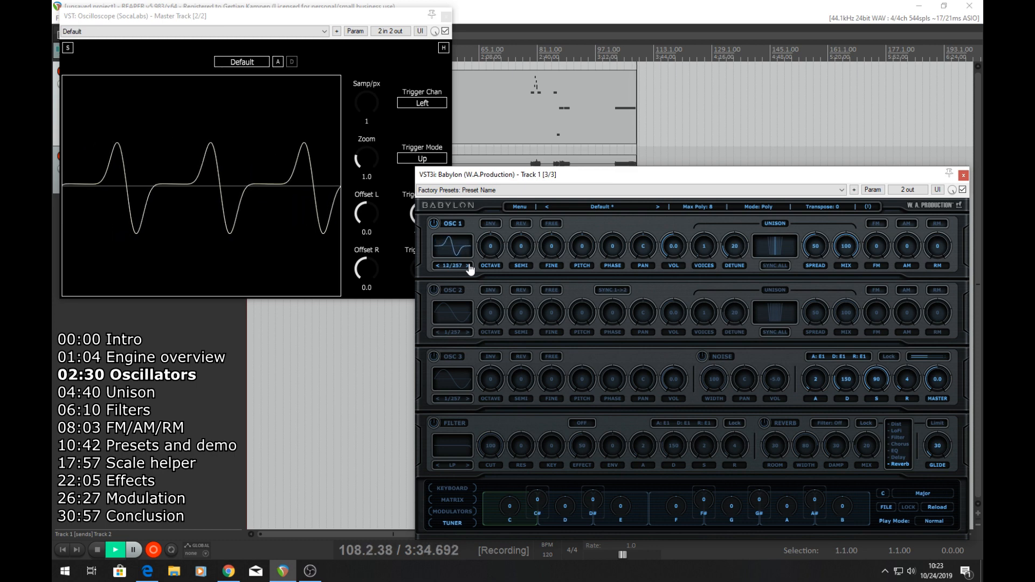
{"action": "left_click", "coordinate": [468, 266]}
Set oscillator 1's waveform to the first one in the Triangle category, waveform 61 of 257.
{"action": "left_click", "coordinate": [456, 244]}
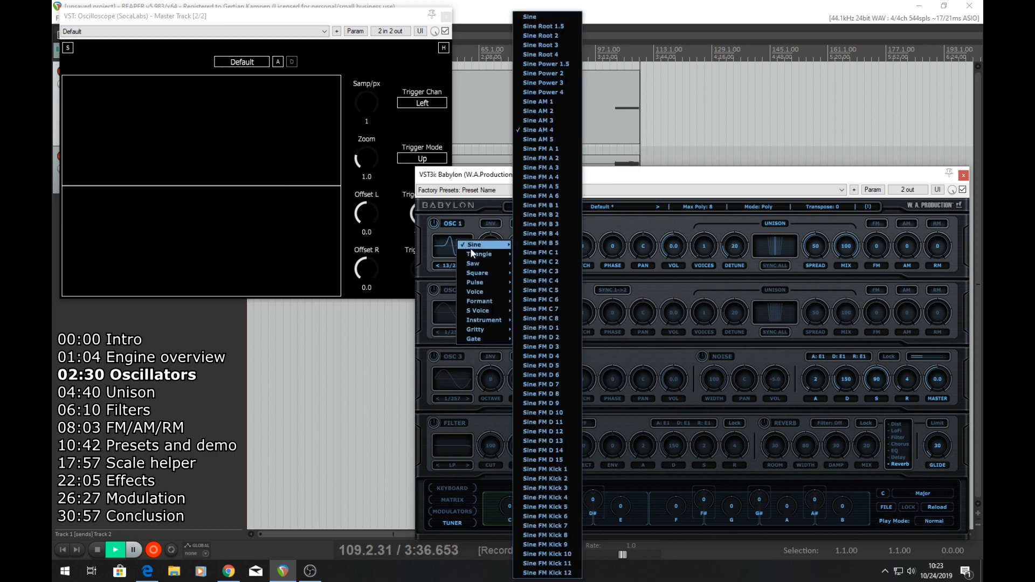
{"action": "mouse_move", "coordinate": [480, 255]}
{"action": "left_click", "coordinate": [534, 261]}
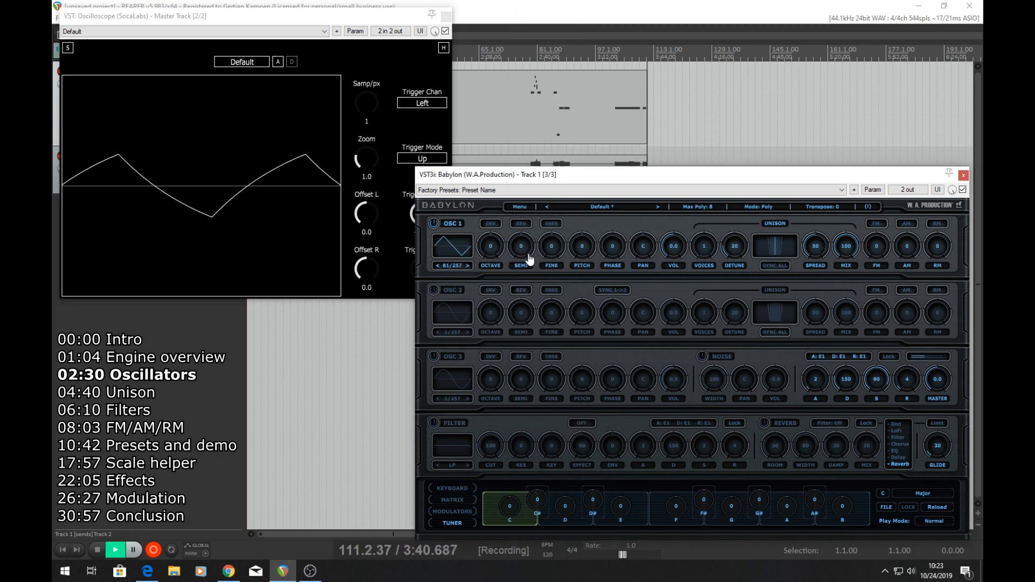
Step oscillator 1 through the remaining Triangle variants to the first Saw waveform, 66 of 257, comparing the shapes on the oscilloscope.
{"action": "left_click", "coordinate": [468, 266]}
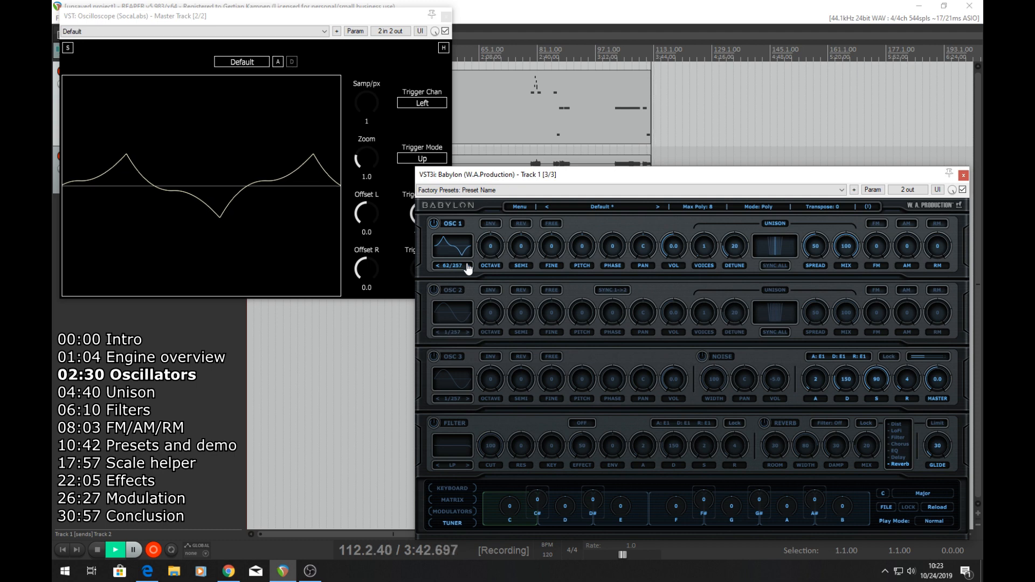
{"action": "left_click", "coordinate": [468, 266]}
{"action": "left_click", "coordinate": [468, 266]}
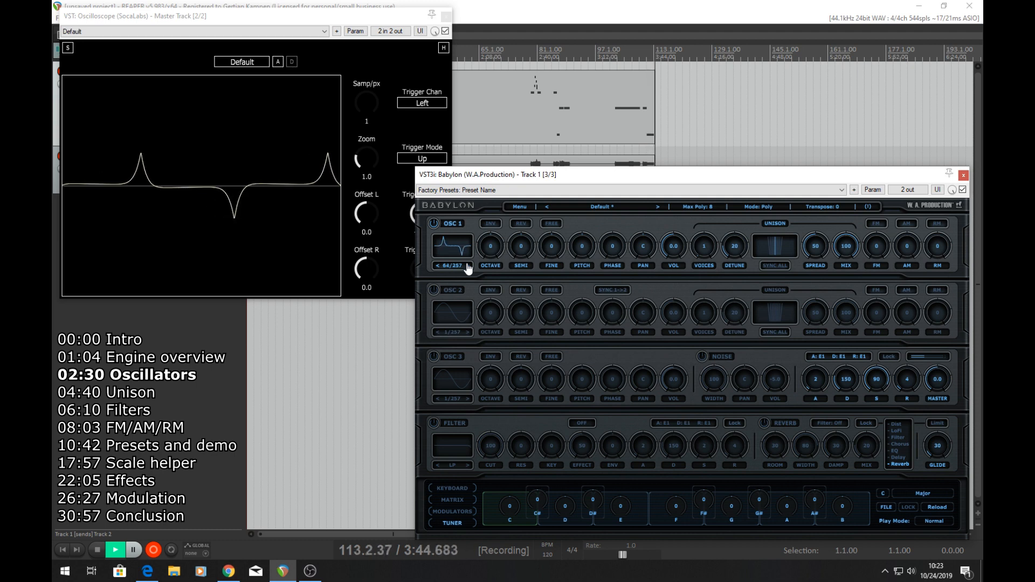
{"action": "left_click", "coordinate": [468, 266]}
{"action": "left_click", "coordinate": [468, 266]}
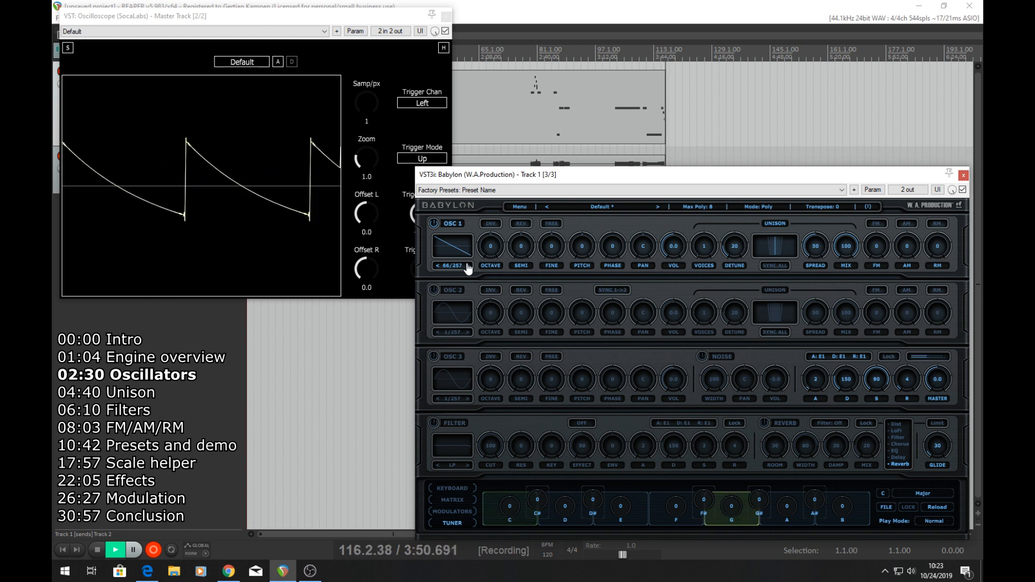
Step oscillator 1 through the Saw variants from waveform 67 to 70, comparing their shapes on the oscilloscope.
{"action": "left_click", "coordinate": [468, 267]}
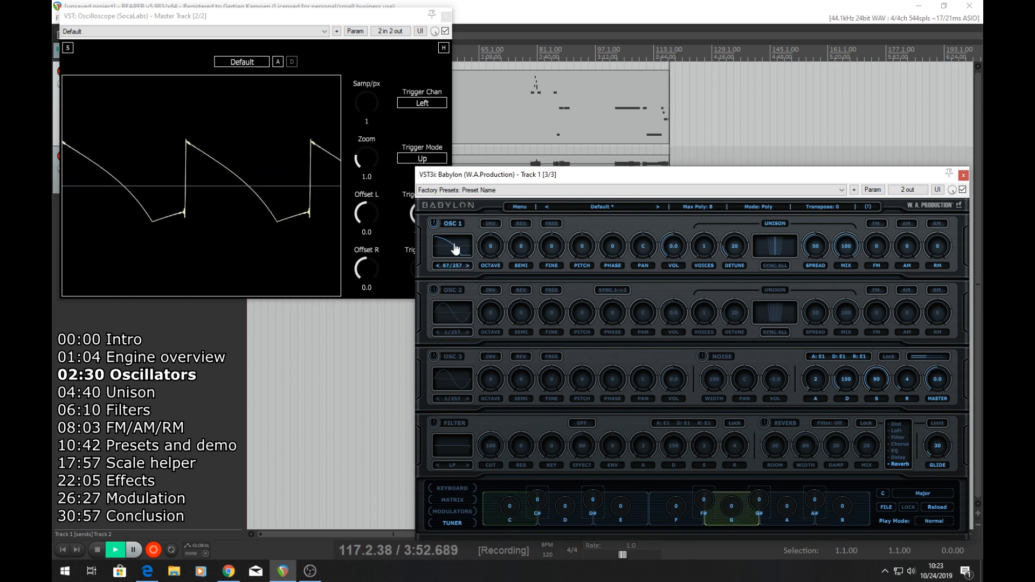
{"action": "left_click", "coordinate": [469, 267]}
{"action": "mouse_move", "coordinate": [491, 270]}
{"action": "left_click", "coordinate": [537, 307]}
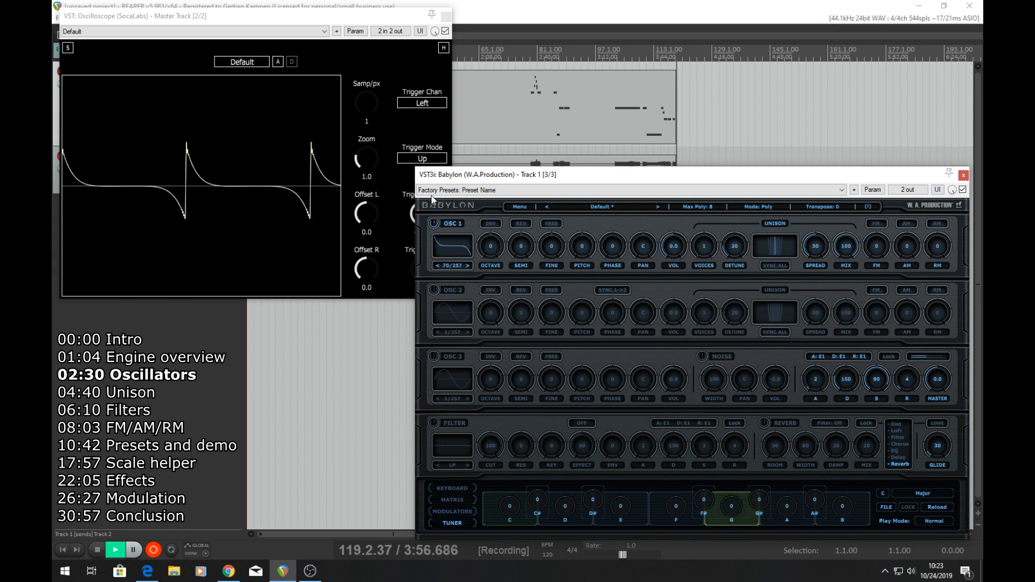
Move the Babylon window clear of the oscilloscope's trigger controls and set the trigger level to -0.09.
{"action": "left_click_drag", "start_coordinate": [467, 174], "coordinate": [490, 175]}
{"action": "left_click", "coordinate": [420, 215]}
{"action": "left_click_drag", "start_coordinate": [420, 216], "coordinate": [421, 217]}
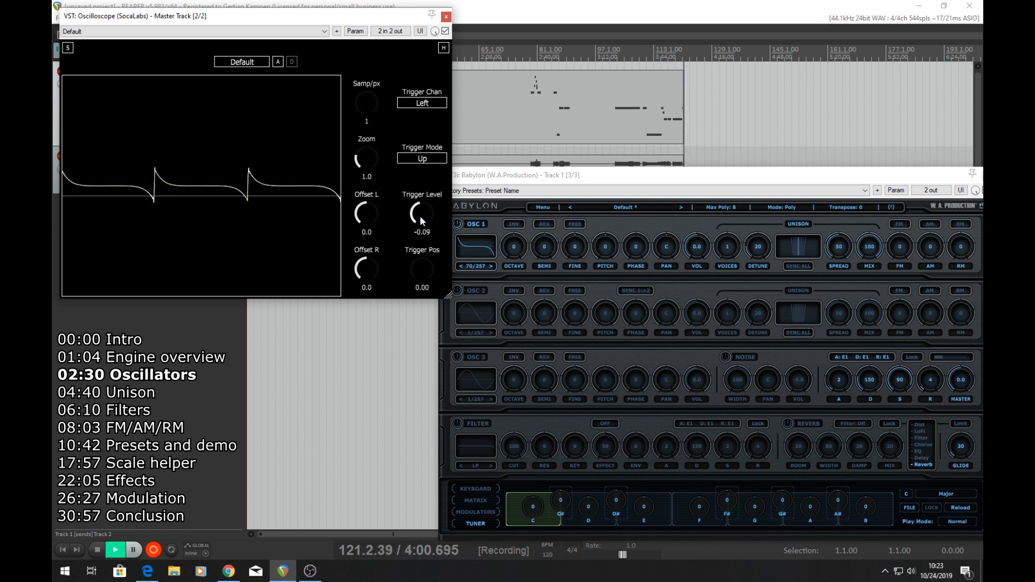
Advance oscillator 1 to the last Saw waveform, Saw 2x, and raise the oscilloscope's trigger level to 0.18.
{"action": "left_click", "coordinate": [489, 266]}
{"action": "left_click", "coordinate": [489, 267]}
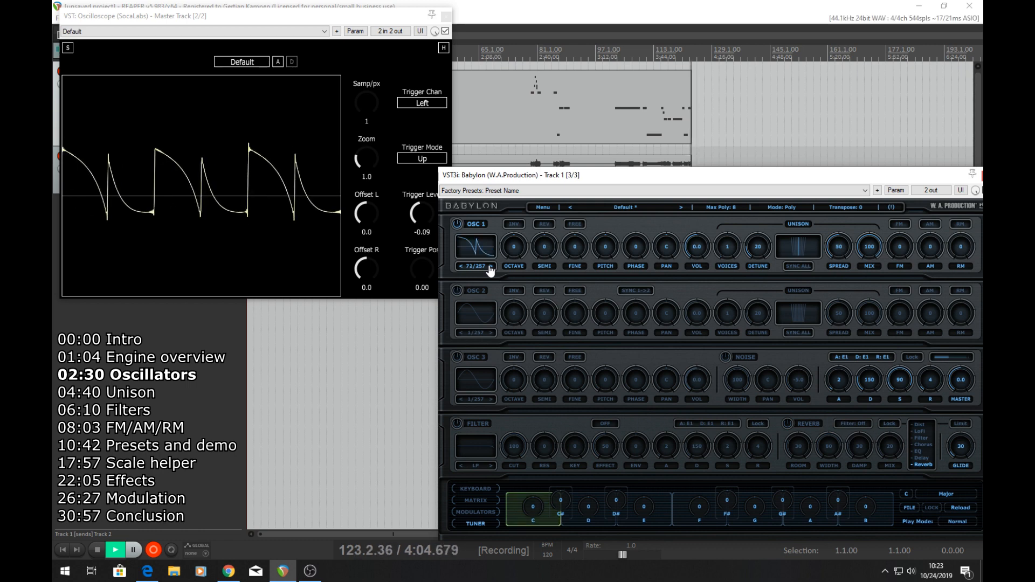
{"action": "left_click_drag", "start_coordinate": [428, 211], "coordinate": [444, 209]}
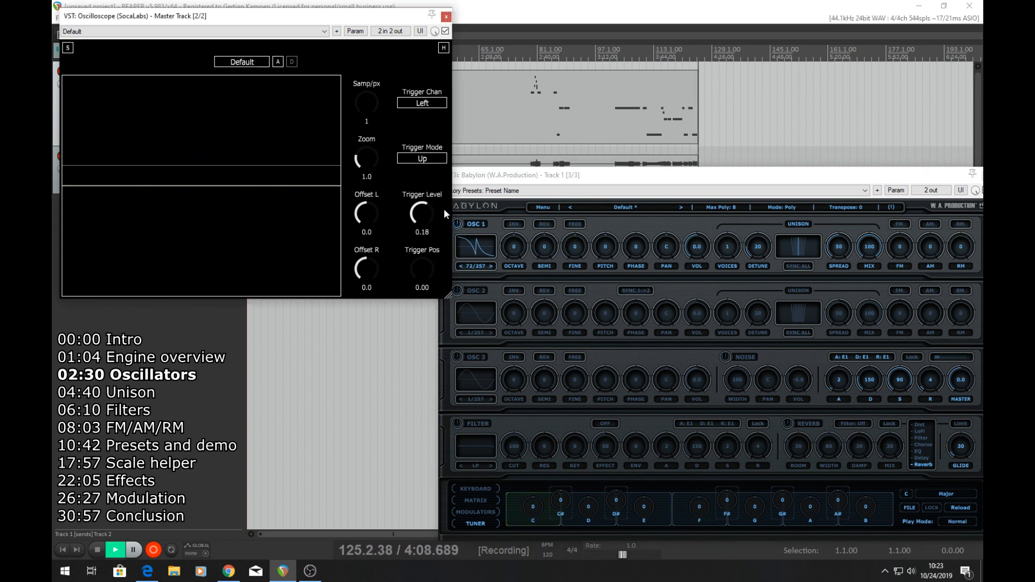
Advance oscillator 1 through Square waveforms 73 and 74, setting the oscilloscope's trigger level to -0.05.
{"action": "left_click", "coordinate": [492, 267]}
{"action": "left_click", "coordinate": [492, 267]}
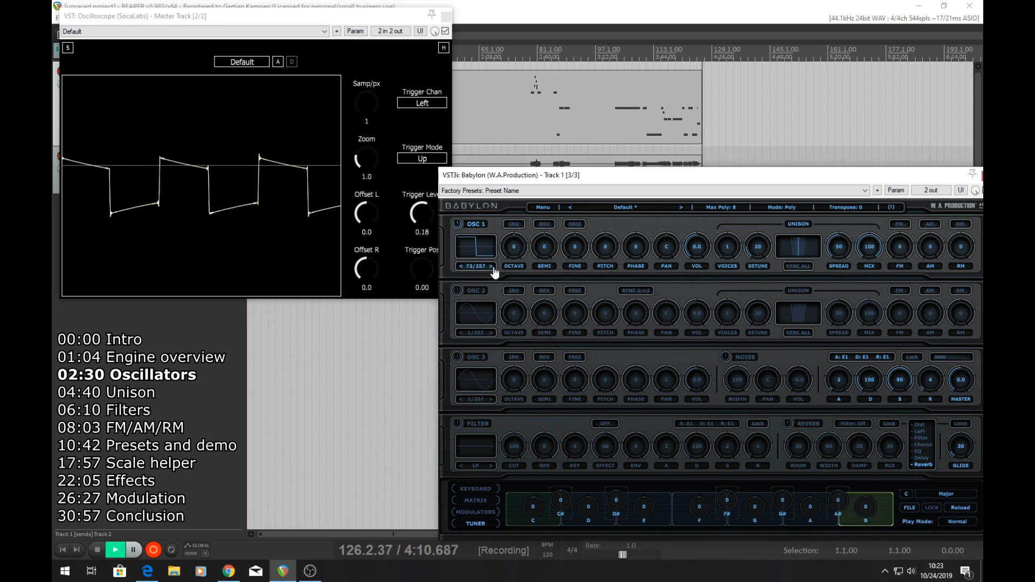
{"action": "left_click_drag", "start_coordinate": [422, 215], "coordinate": [425, 233]}
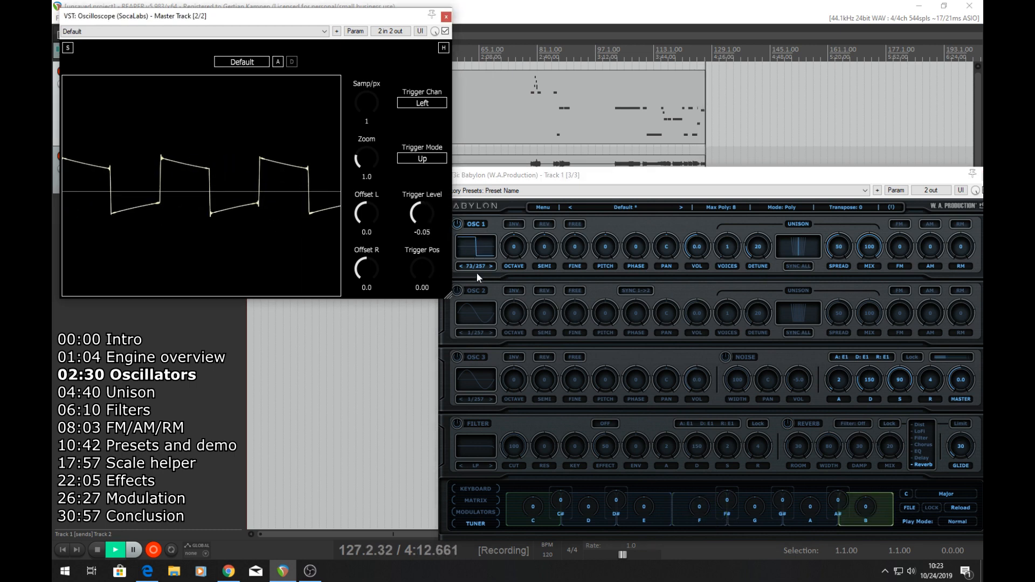
{"action": "left_click", "coordinate": [491, 267]}
{"action": "left_click", "coordinate": [492, 268]}
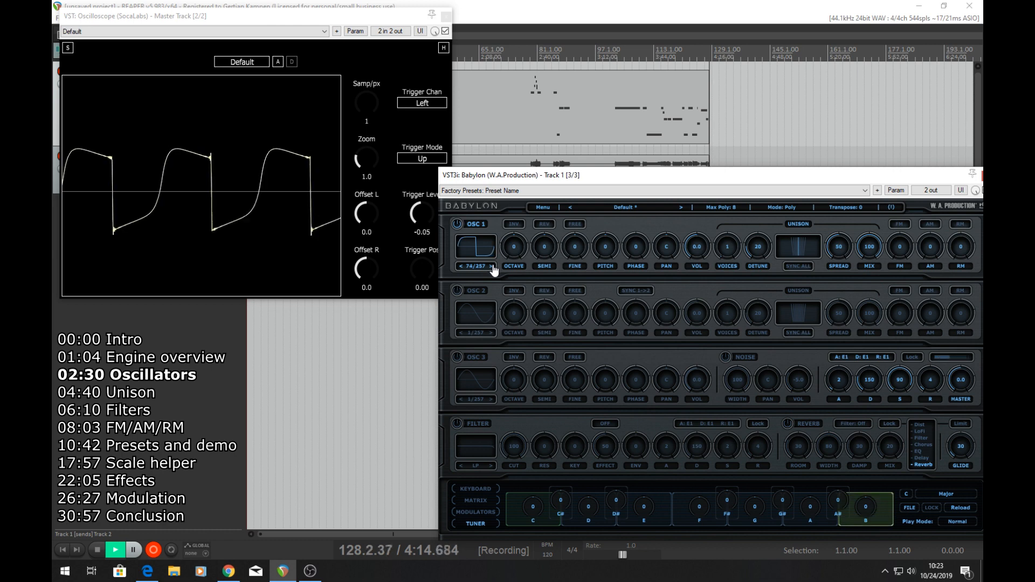
Set oscillator 1 to Pulse 1 and step through the Pulse variants up to Pulse 4, waveform 99.
{"action": "left_click", "coordinate": [474, 246]}
{"action": "mouse_move", "coordinate": [481, 253]}
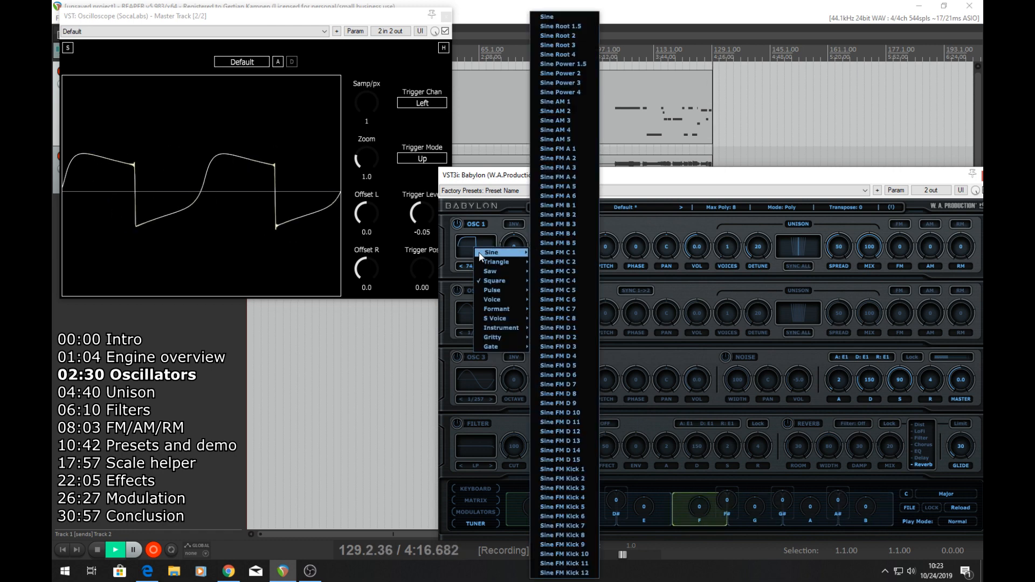
{"action": "mouse_move", "coordinate": [491, 291]}
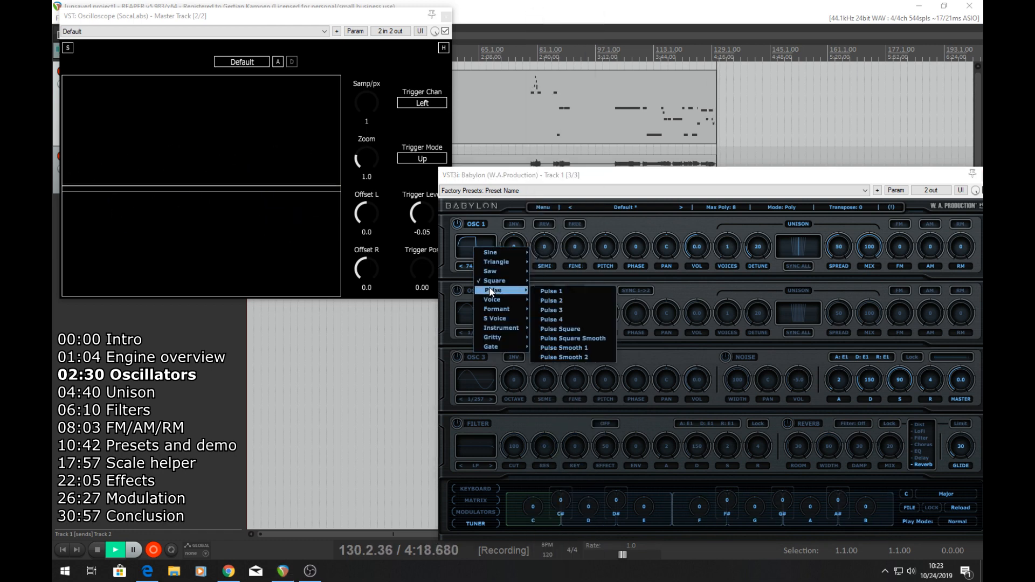
{"action": "left_click", "coordinate": [560, 293]}
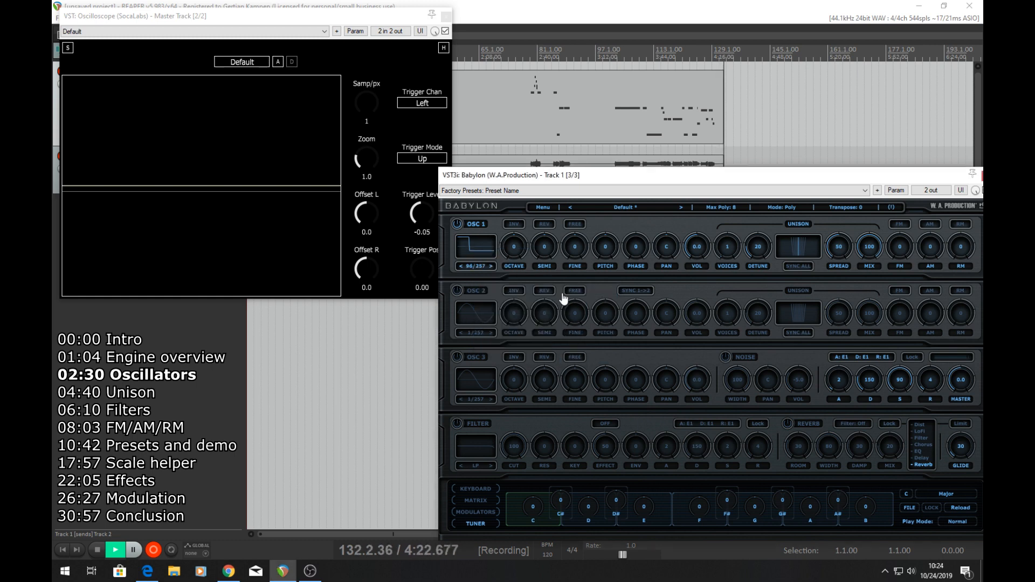
{"action": "left_click", "coordinate": [490, 269]}
{"action": "left_click", "coordinate": [490, 269]}
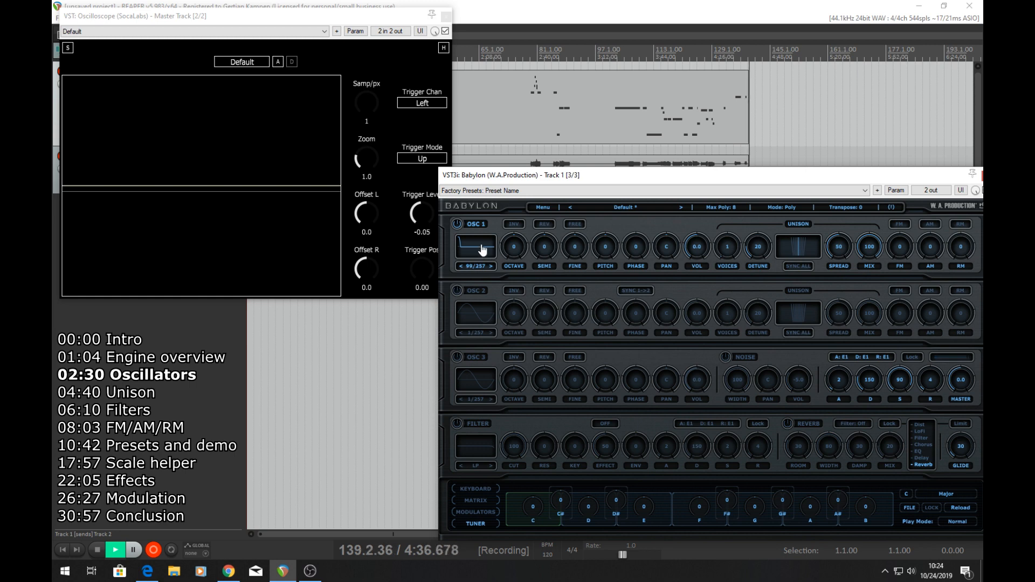
Browse the Square and Pulse variants and return oscillator 1 to the plain Sine, waveform 1 of 257.
{"action": "left_click", "coordinate": [482, 244]}
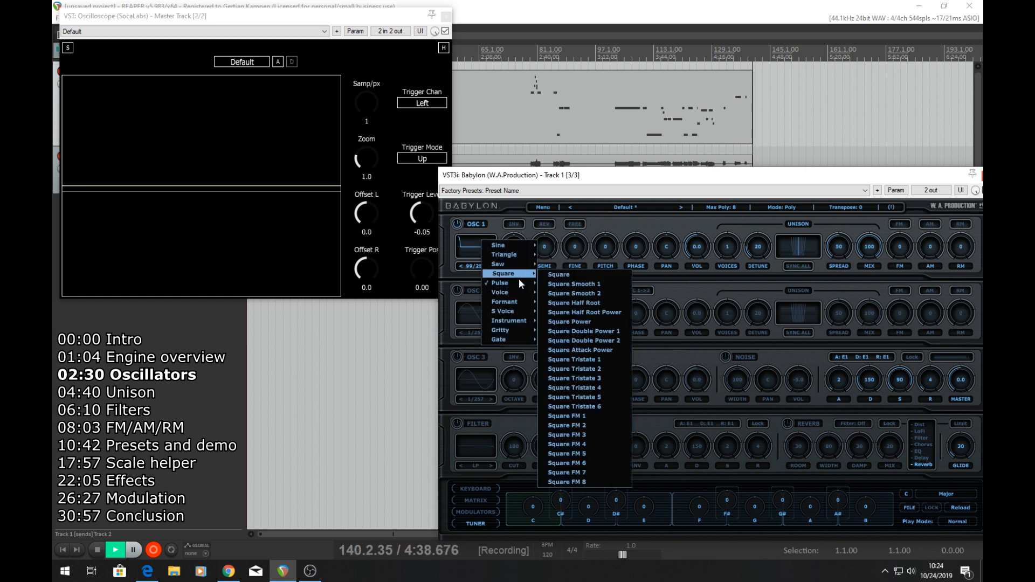
{"action": "mouse_move", "coordinate": [516, 286]}
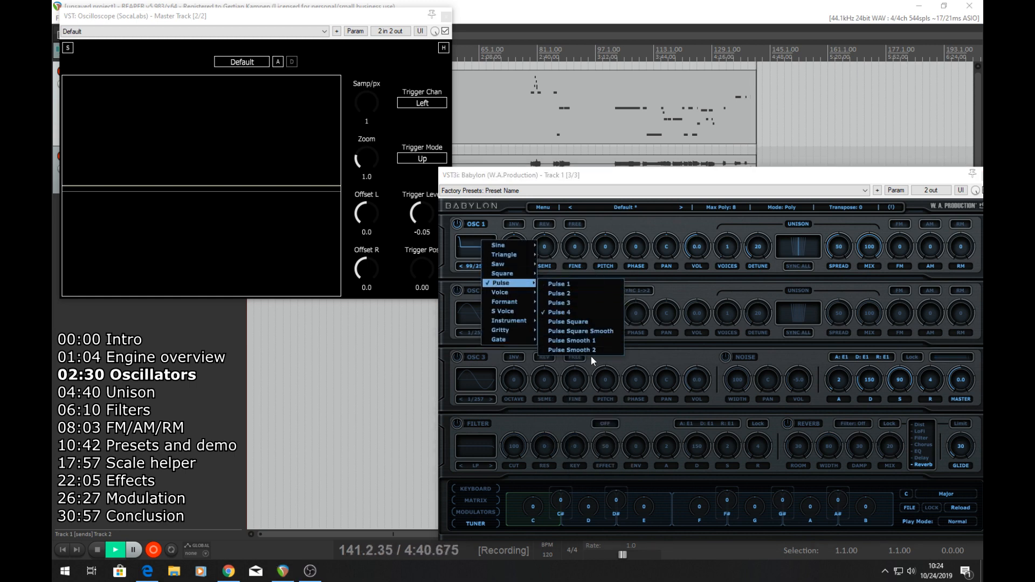
{"action": "left_click", "coordinate": [601, 331]}
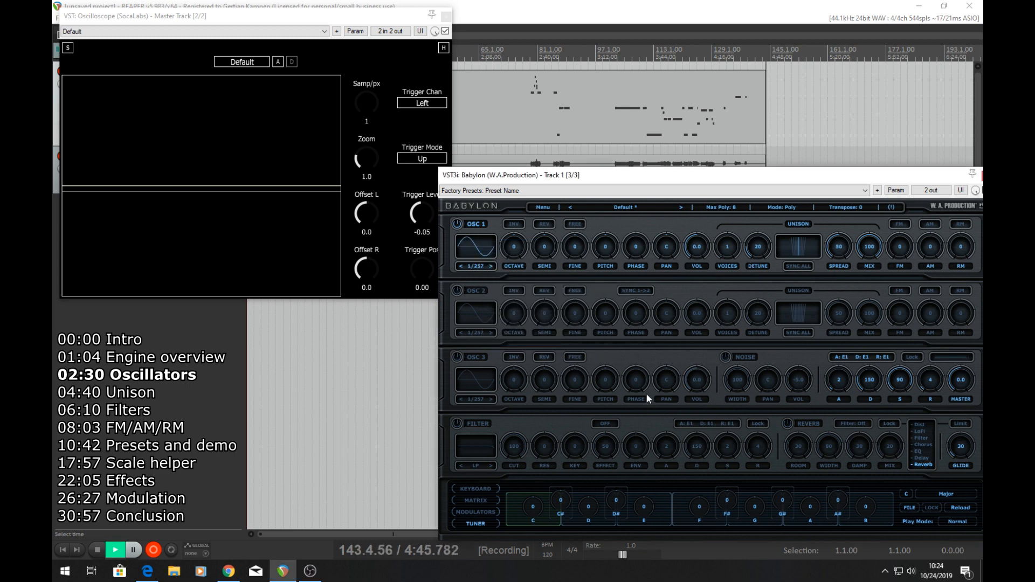
Set oscillator 1's waveform to the plain Saw, waveform 66 of 257.
{"action": "left_click", "coordinate": [486, 254]}
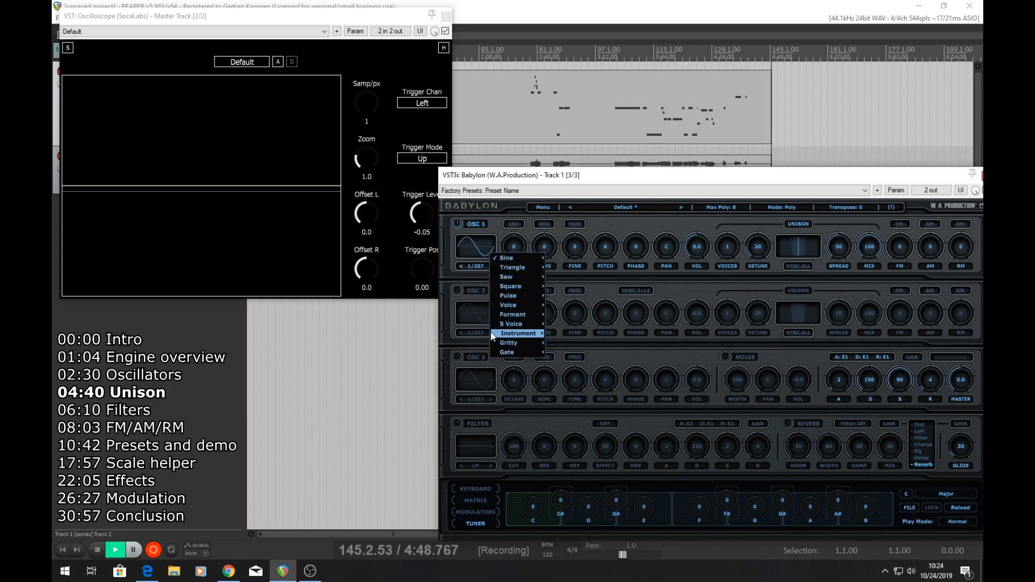
{"action": "mouse_move", "coordinate": [517, 284]}
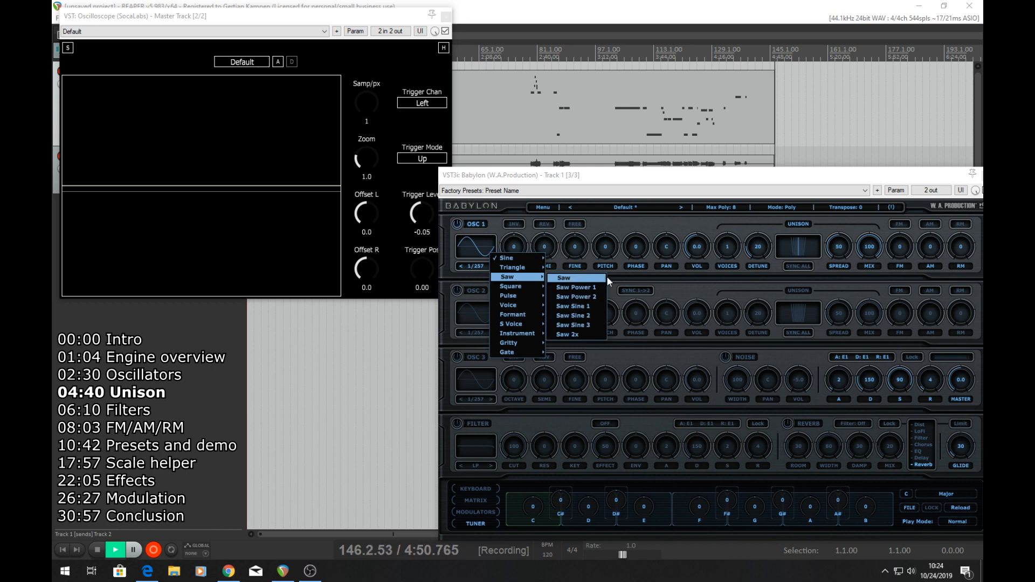
{"action": "left_click", "coordinate": [574, 278]}
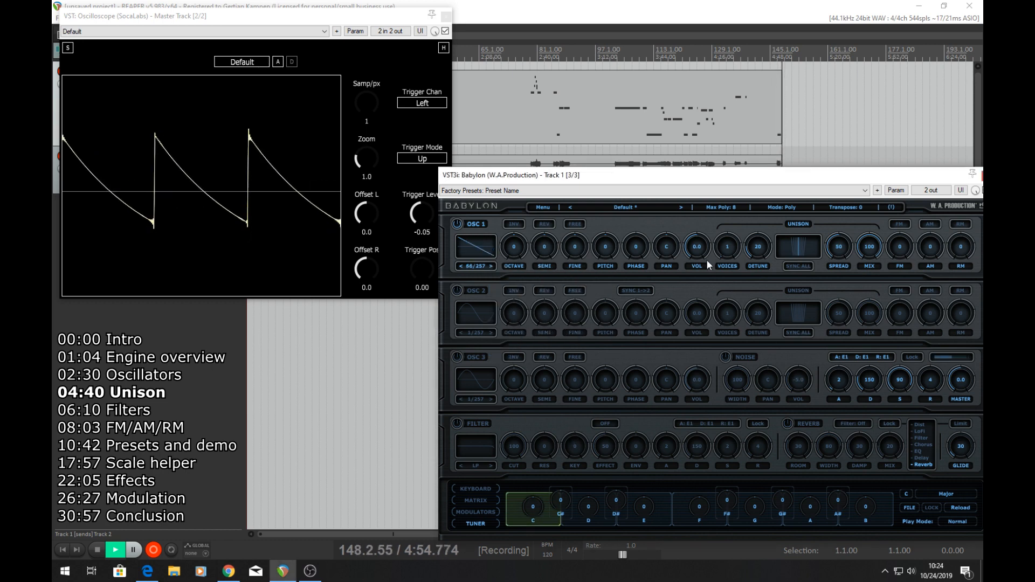
Raise oscillator 1's unison to 9 voices and set the unison spread to 100.
{"action": "left_click_drag", "start_coordinate": [726, 249], "coordinate": [736, 243]}
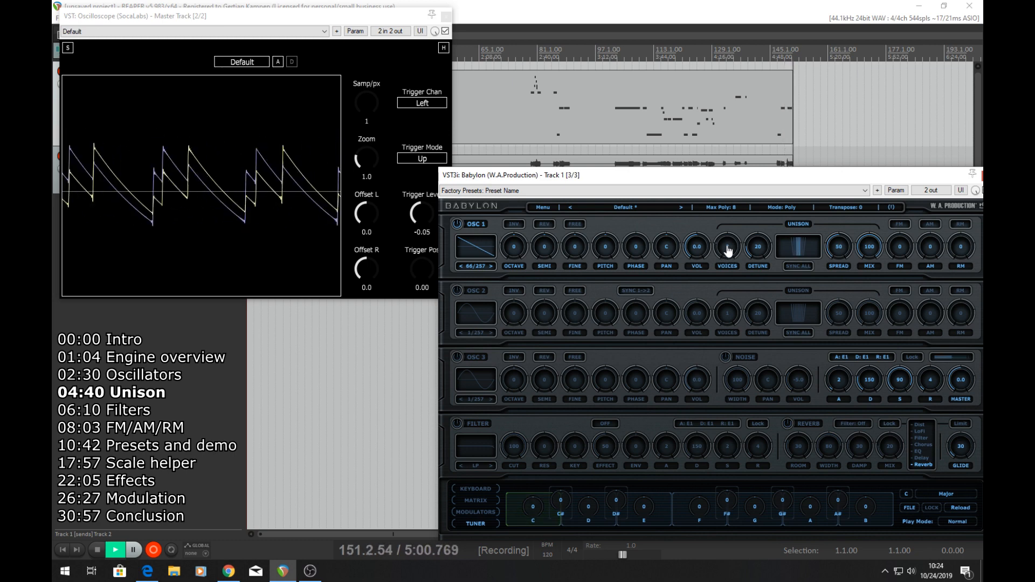
{"action": "left_click_drag", "start_coordinate": [728, 244], "coordinate": [731, 183]}
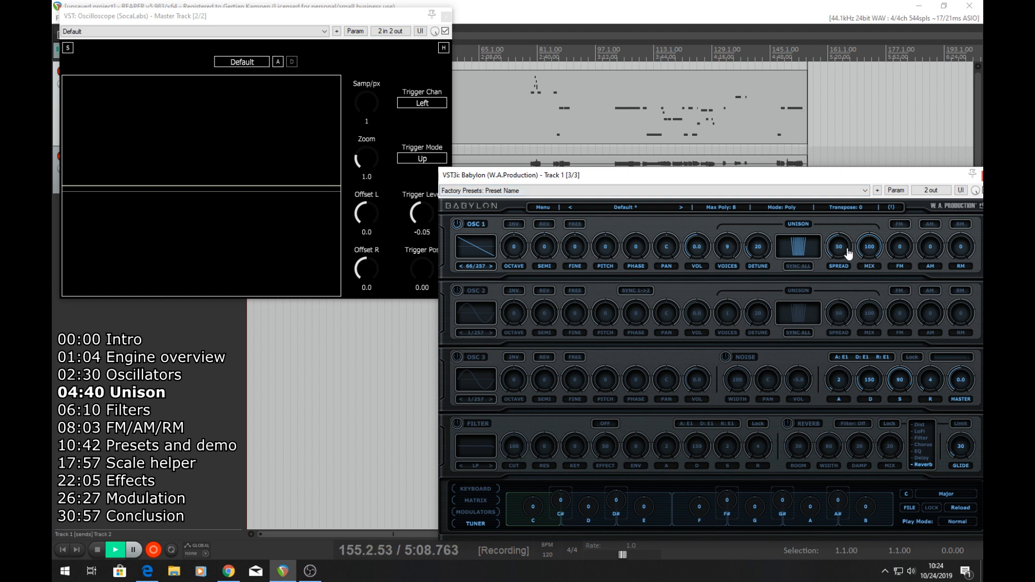
{"action": "left_click_drag", "start_coordinate": [844, 255], "coordinate": [847, 172]}
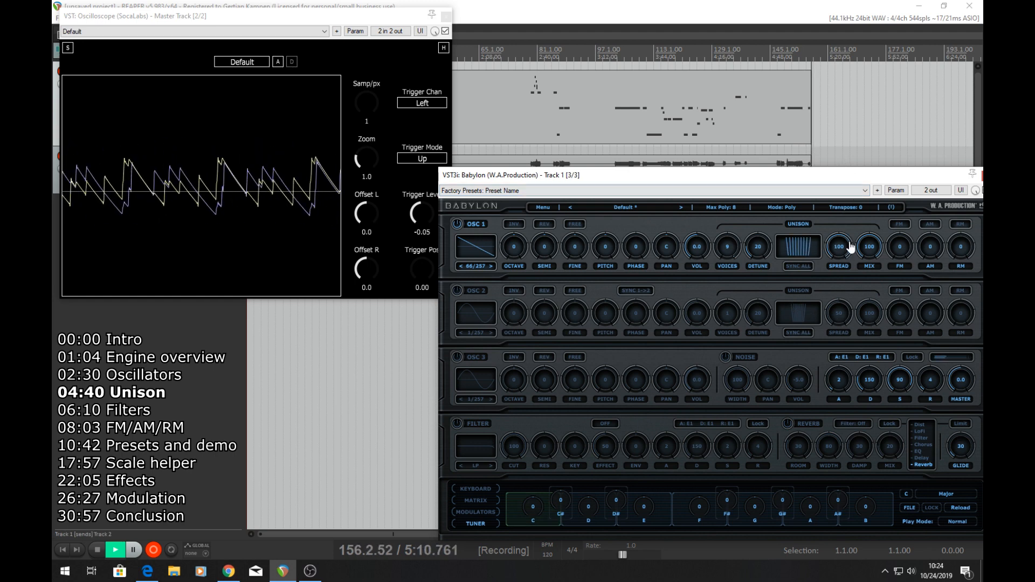
Sweep oscillator 1's unison mix down and back up to 100, and reduce the unison spread to 0.
{"action": "left_click_drag", "start_coordinate": [851, 246], "coordinate": [871, 381]}
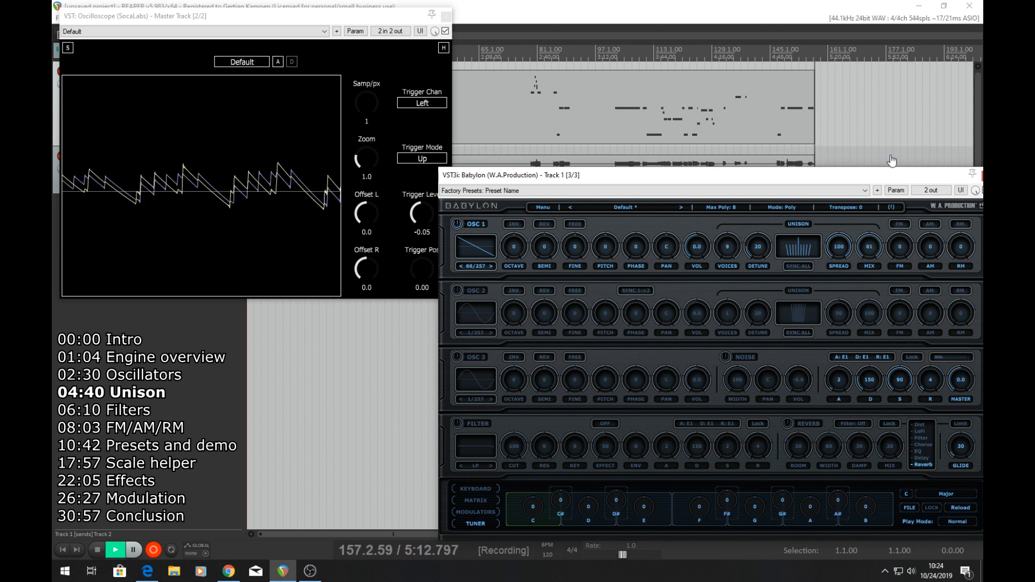
{"action": "left_click_drag", "start_coordinate": [891, 161], "coordinate": [891, 42]}
{"action": "left_click_drag", "start_coordinate": [845, 255], "coordinate": [832, 349]}
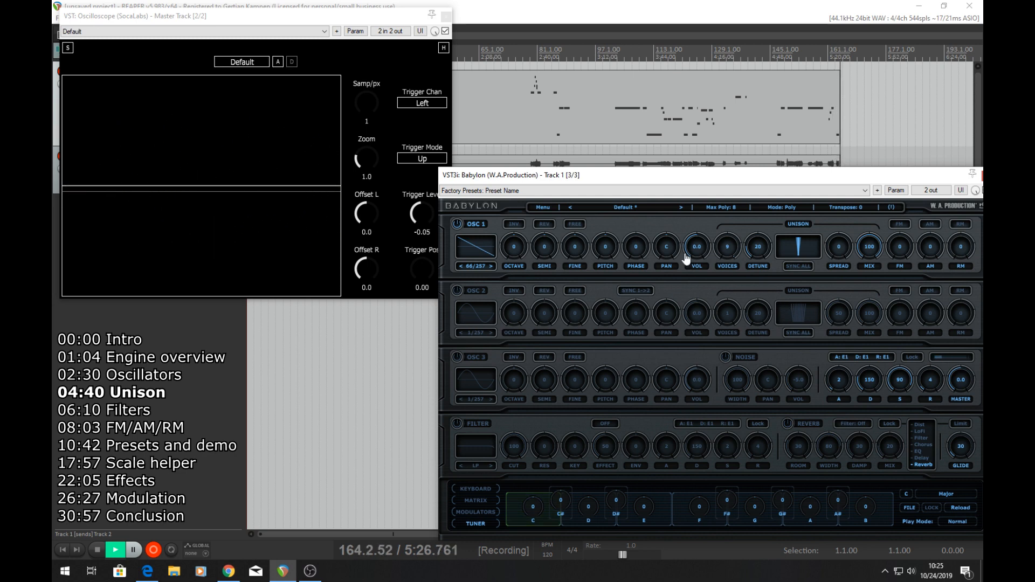
Lower oscillator 1's unison voices to 5 and on down to 1, and set the detune to 24.
{"action": "left_click_drag", "start_coordinate": [733, 247], "coordinate": [728, 296]}
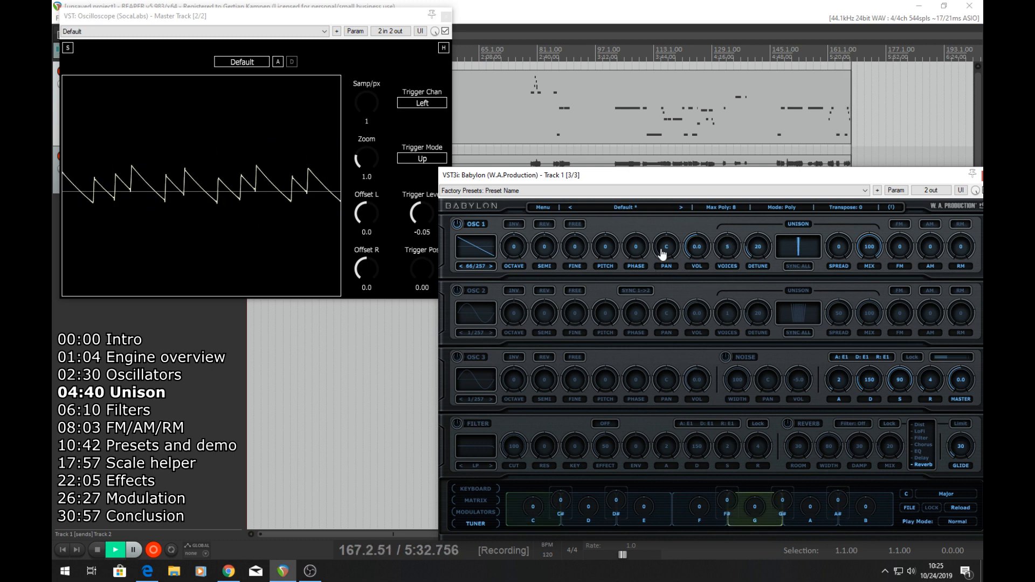
{"action": "mouse_move", "coordinate": [767, 255]}
{"action": "left_mouse_down"}
{"action": "mouse_move", "coordinate": [764, 186]}
{"action": "mouse_move", "coordinate": [757, 265]}
{"action": "left_mouse_up"}
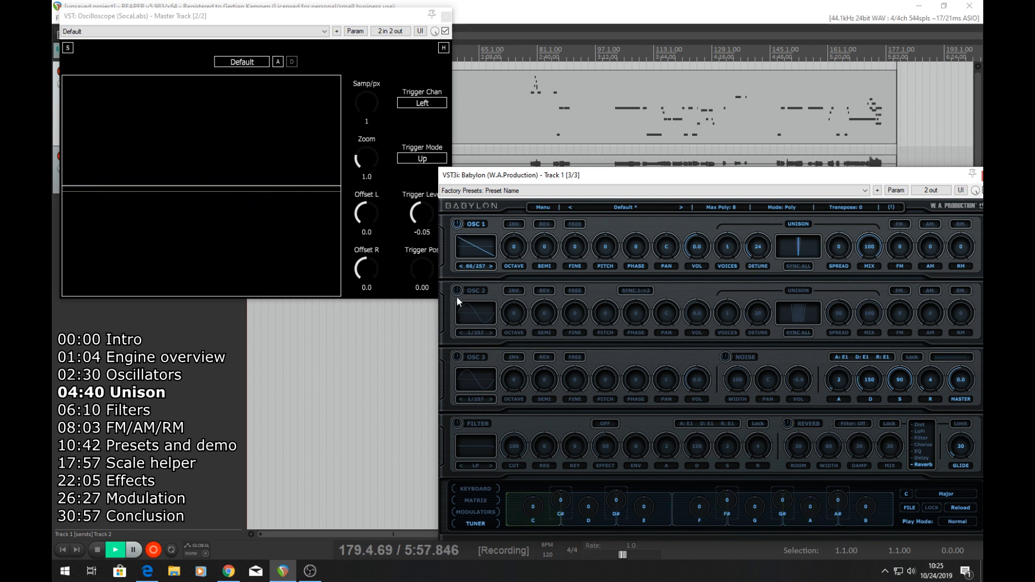
Switch oscillators 2 and 3 on one after the other, turning each off again.
{"action": "left_click", "coordinate": [457, 291]}
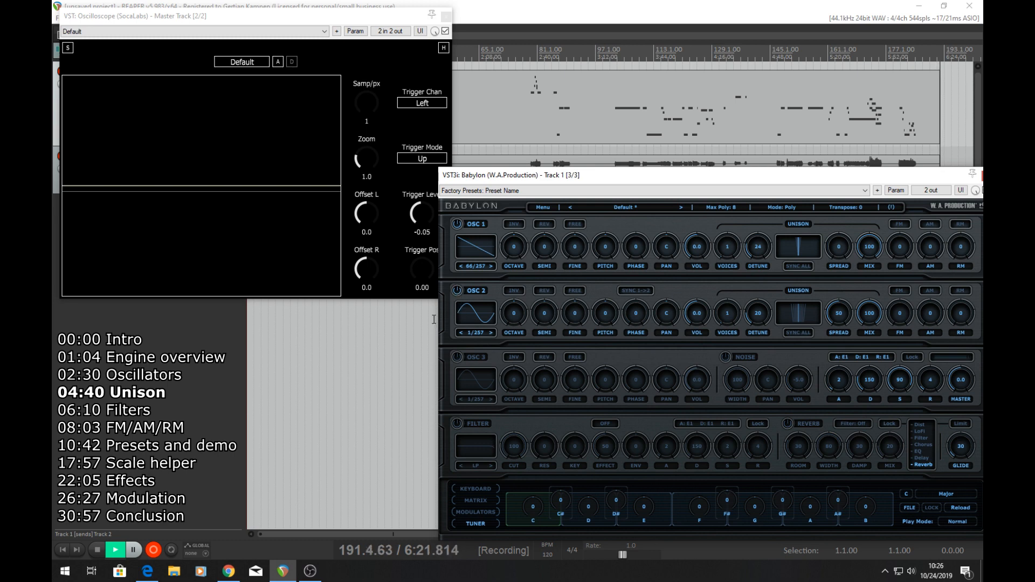
{"action": "left_click", "coordinate": [458, 292]}
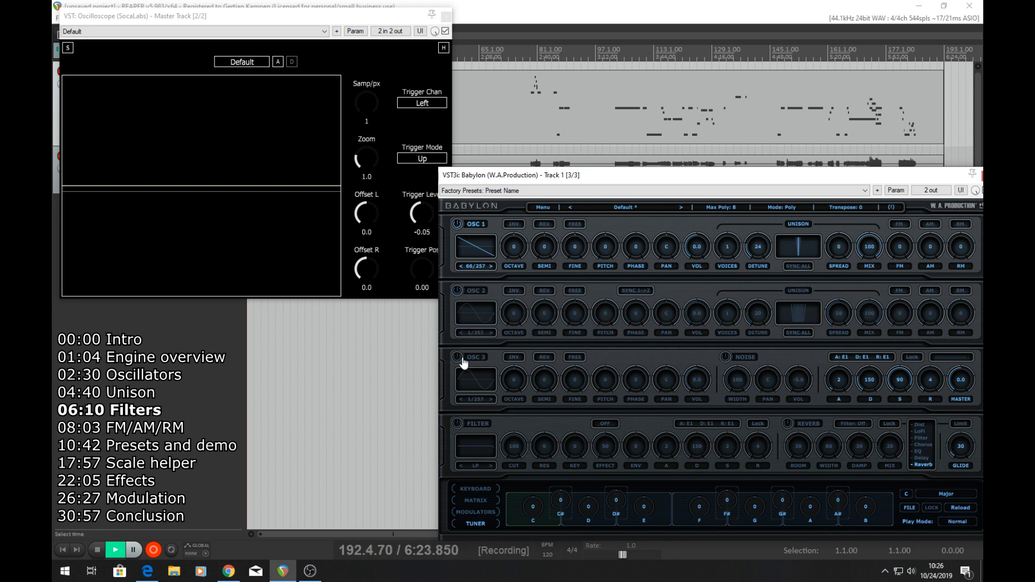
{"action": "left_click", "coordinate": [461, 359]}
{"action": "left_click", "coordinate": [458, 357]}
Enable the filter with its envelope amount at 0, review the available filter types and keep Low Pass selected.
{"action": "left_click", "coordinate": [457, 423]}
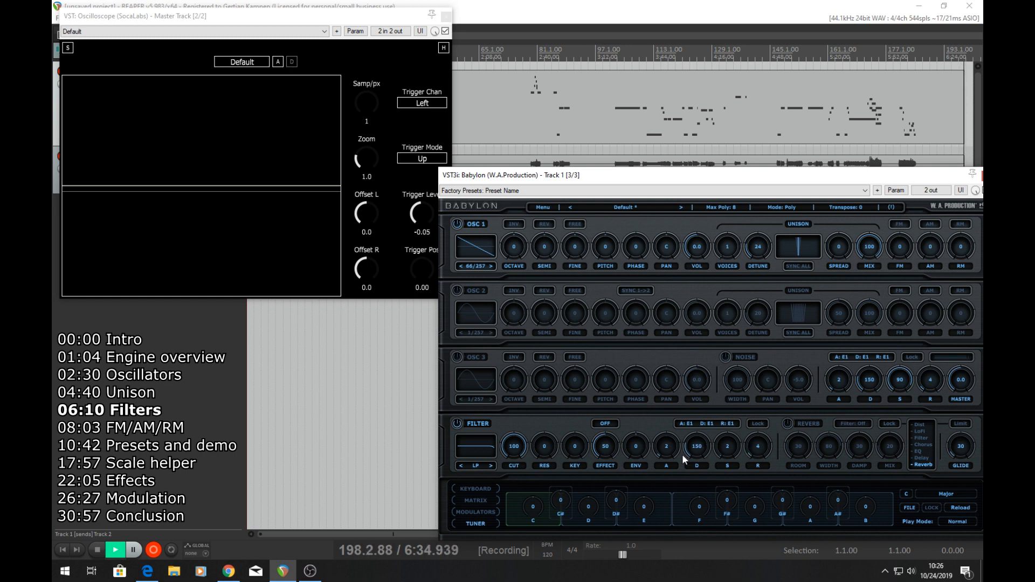
{"action": "mouse_move", "coordinate": [638, 452]}
{"action": "left_mouse_down"}
{"action": "mouse_move", "coordinate": [628, 508]}
{"action": "mouse_move", "coordinate": [649, 387]}
{"action": "mouse_move", "coordinate": [635, 516]}
{"action": "mouse_move", "coordinate": [650, 381]}
{"action": "mouse_move", "coordinate": [628, 507]}
{"action": "mouse_move", "coordinate": [637, 450]}
{"action": "left_mouse_up"}
{"action": "double_click", "coordinate": [637, 450]}
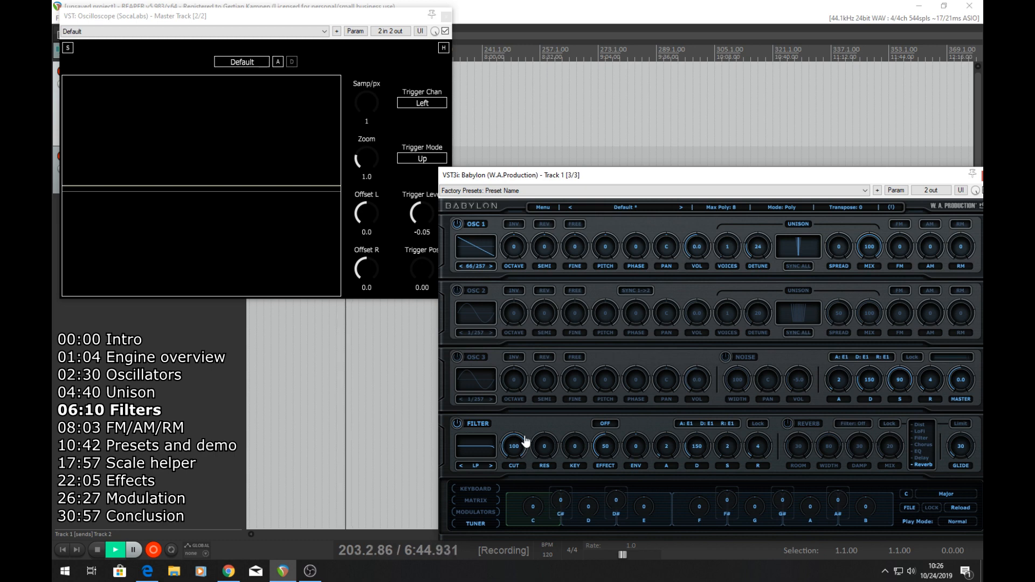
{"action": "left_click", "coordinate": [485, 452]}
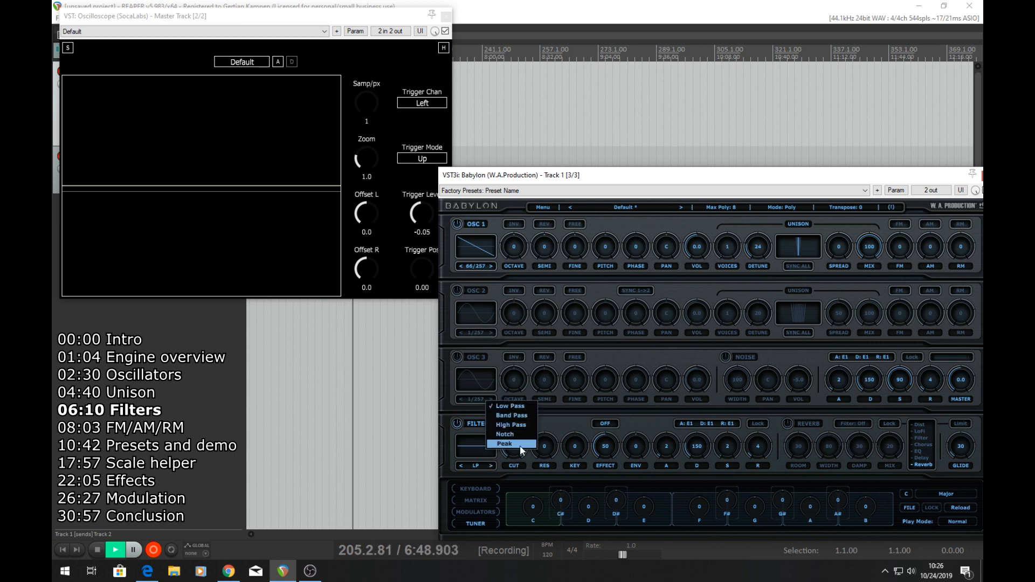
{"action": "left_click", "coordinate": [517, 407]}
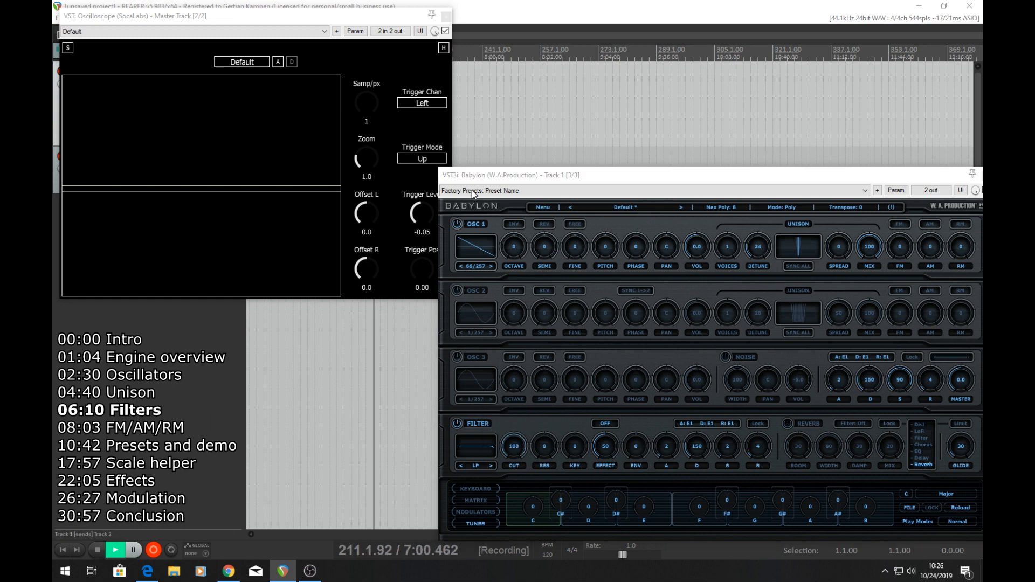
Arrange the Neutron 2 Equalizer and Babylon windows so the EQ's spectrum display and the synth's filter controls are both visible.
{"action": "left_click_drag", "start_coordinate": [458, 110], "coordinate": [424, 60]}
{"action": "left_click_drag", "start_coordinate": [666, 177], "coordinate": [687, 175]}
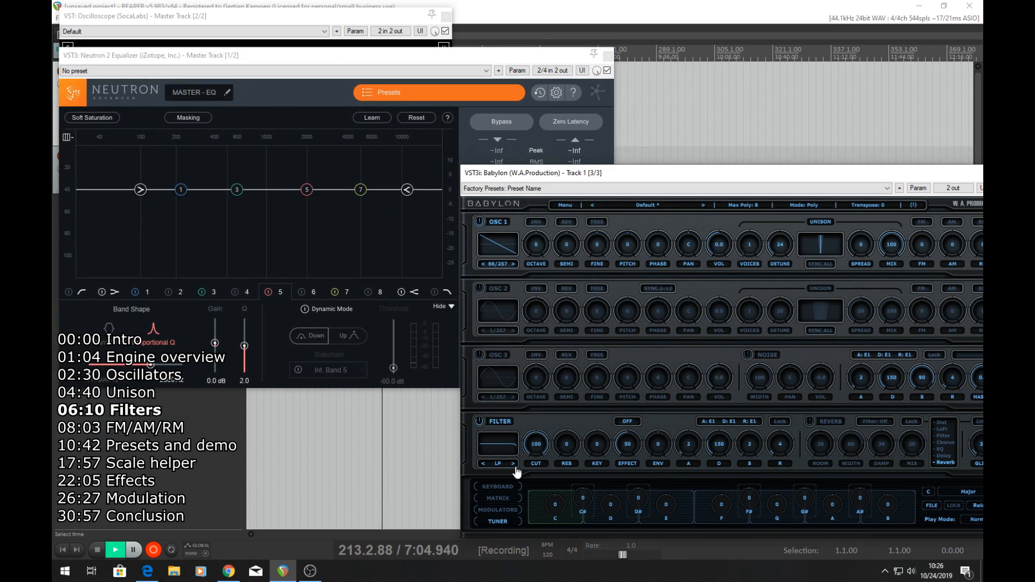
Sweep the Low Pass filter's cutoff, bring it back to 100, and review the filter types while keeping Low Pass.
{"action": "mouse_move", "coordinate": [536, 448]}
{"action": "left_mouse_down"}
{"action": "mouse_move", "coordinate": [494, 494]}
{"action": "mouse_move", "coordinate": [537, 452]}
{"action": "mouse_move", "coordinate": [527, 482]}
{"action": "mouse_move", "coordinate": [536, 469]}
{"action": "mouse_move", "coordinate": [533, 440]}
{"action": "left_mouse_up"}
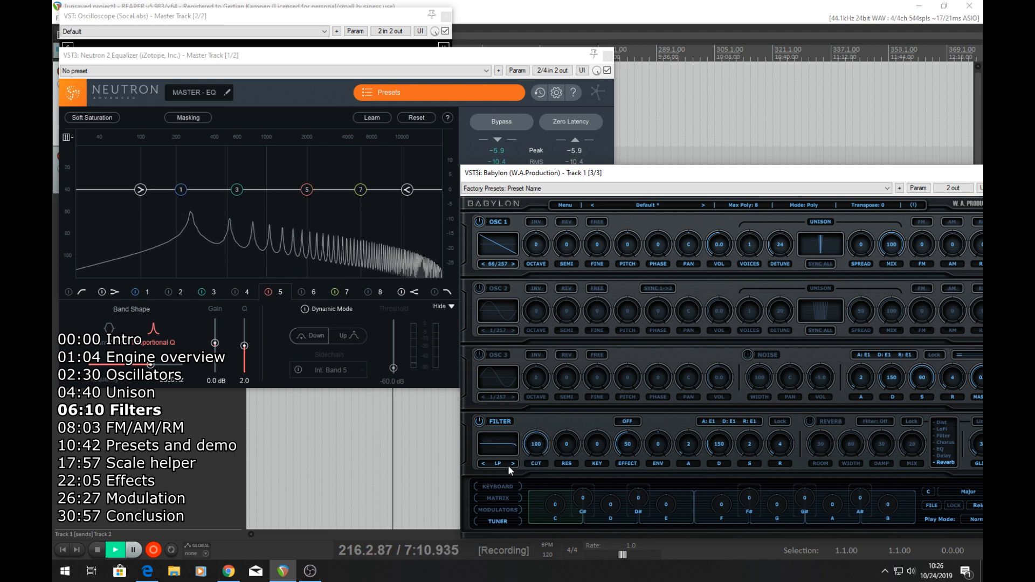
{"action": "left_click", "coordinate": [502, 445]}
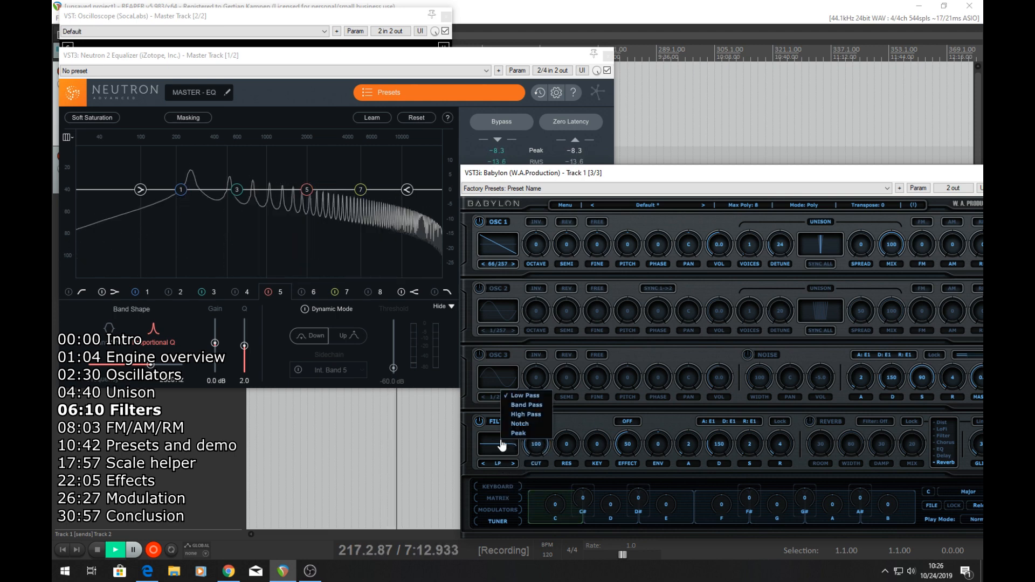
{"action": "left_click", "coordinate": [583, 417]}
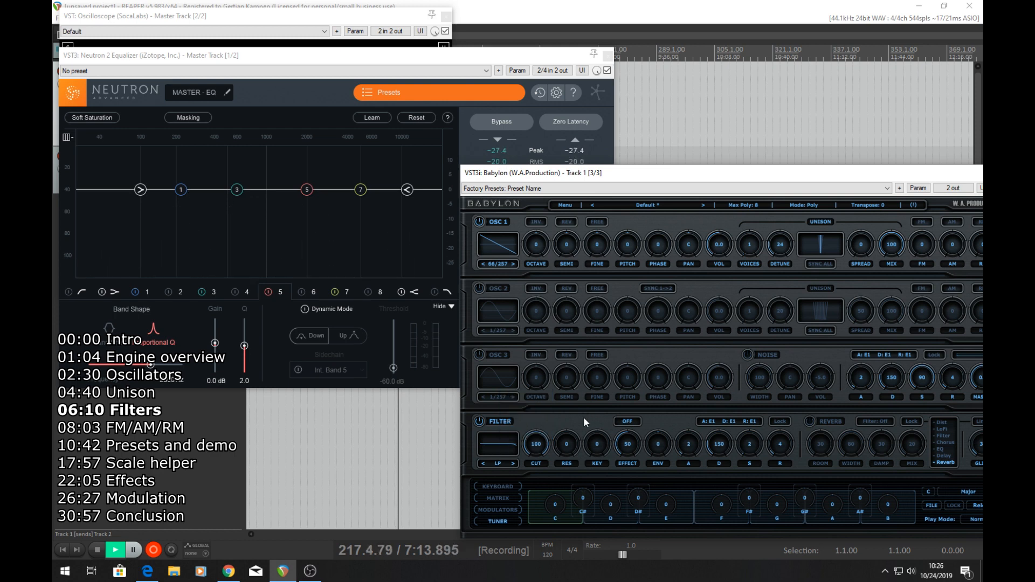
Step the filter type through Band Pass and High Pass to Notch, sweeping the cutoff and leaving it at 89.
{"action": "left_click", "coordinate": [514, 464]}
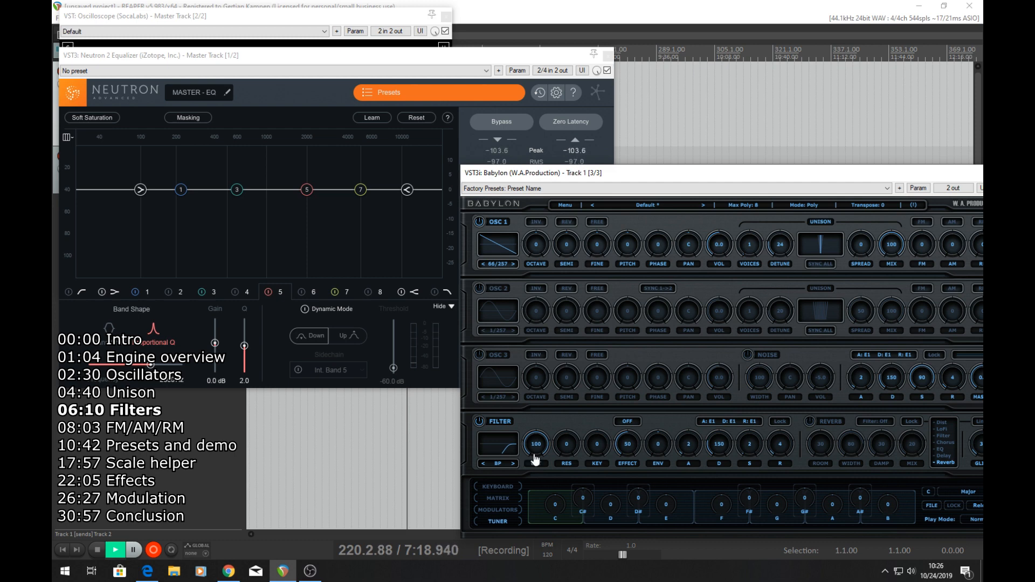
{"action": "mouse_move", "coordinate": [536, 459]}
{"action": "left_mouse_down"}
{"action": "mouse_move", "coordinate": [533, 489]}
{"action": "mouse_move", "coordinate": [550, 437]}
{"action": "mouse_move", "coordinate": [513, 535]}
{"action": "mouse_move", "coordinate": [538, 430]}
{"action": "mouse_move", "coordinate": [504, 566]}
{"action": "mouse_move", "coordinate": [547, 434]}
{"action": "mouse_move", "coordinate": [530, 496]}
{"action": "mouse_move", "coordinate": [539, 455]}
{"action": "left_mouse_up"}
{"action": "left_click", "coordinate": [513, 463]}
{"action": "left_click", "coordinate": [513, 464]}
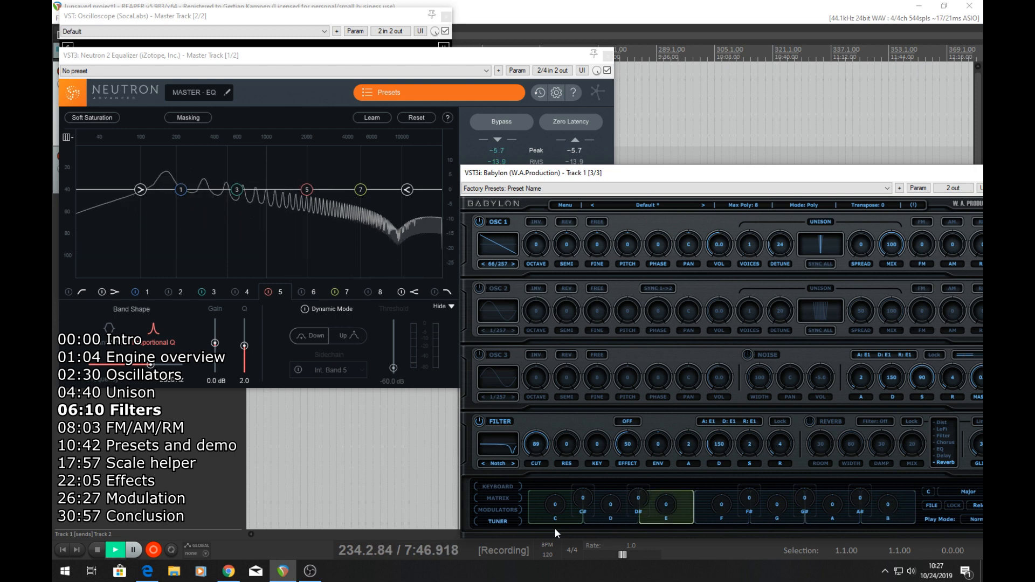
Raise the filter's key tracking to 100 and reset it to 0, and audition the Peak type with the cutoff at 37.
{"action": "left_click_drag", "start_coordinate": [590, 458], "coordinate": [596, 422]}
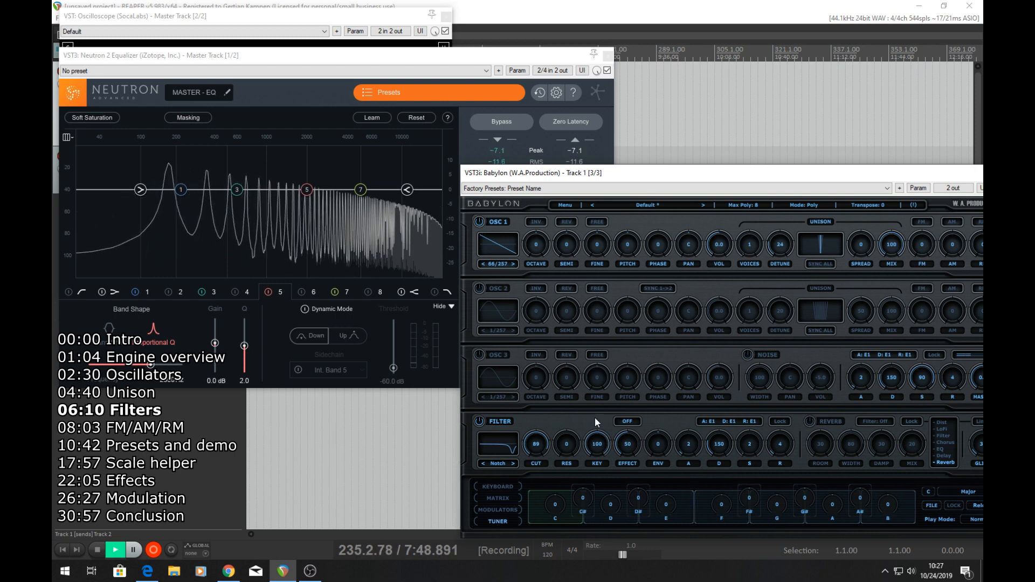
{"action": "double_click", "coordinate": [592, 453]}
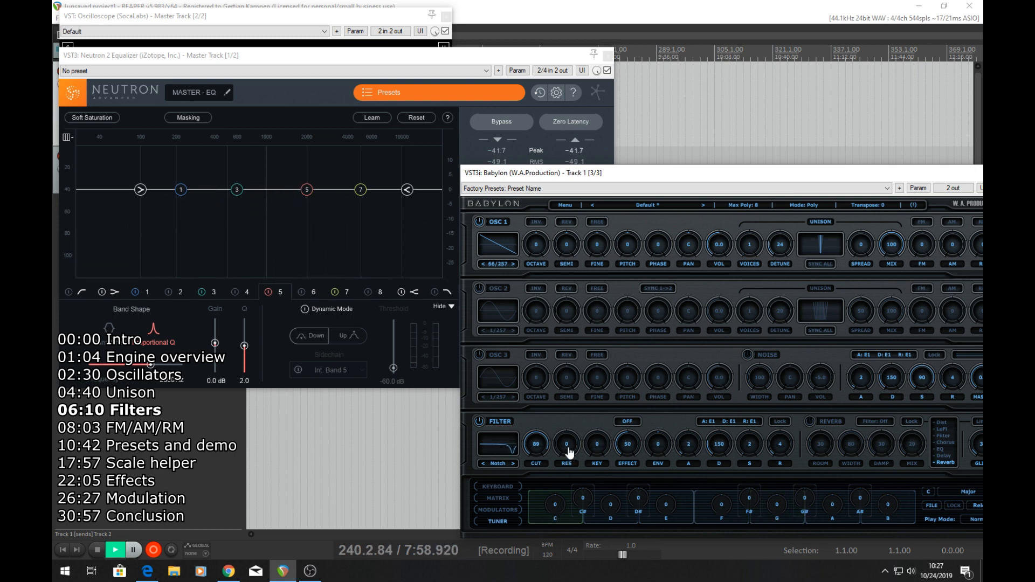
{"action": "left_click", "coordinate": [514, 463]}
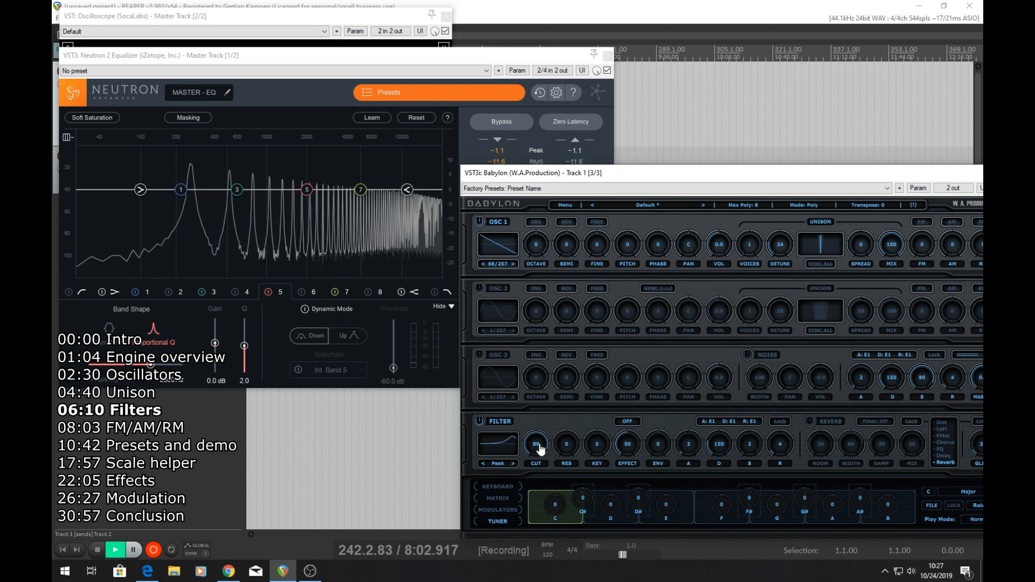
{"action": "left_click_drag", "start_coordinate": [540, 450], "coordinate": [513, 474]}
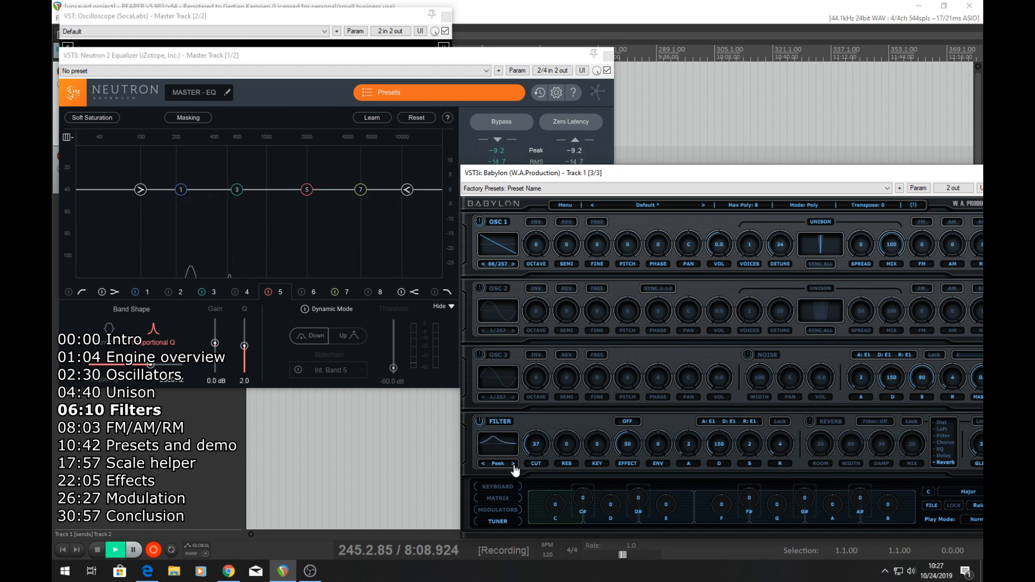
Return the filter to Low Pass, raise the resonance to 96 and sweep the cutoff around 55.
{"action": "left_click", "coordinate": [493, 444]}
{"action": "left_click", "coordinate": [523, 395]}
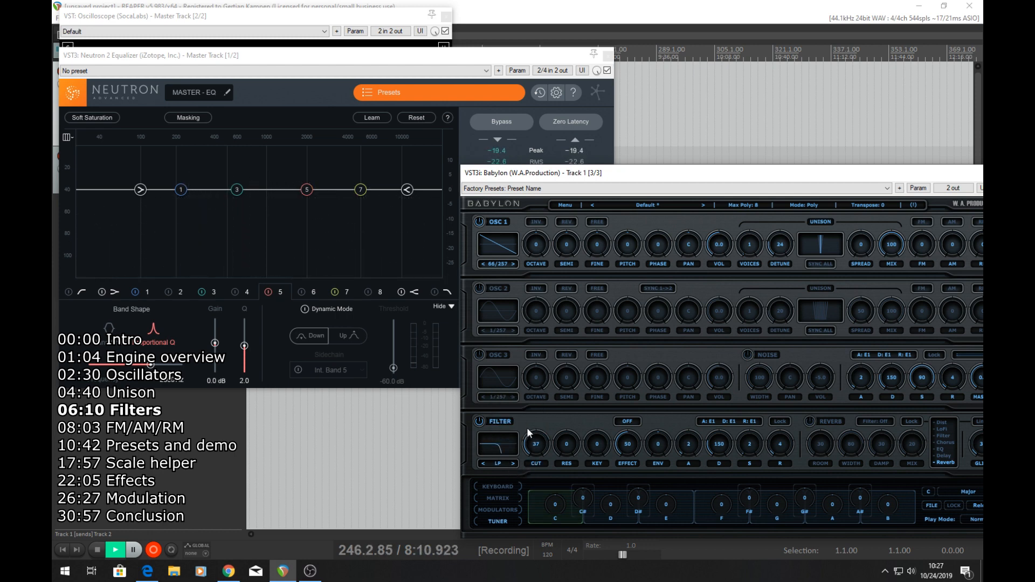
{"action": "left_click_drag", "start_coordinate": [531, 450], "coordinate": [586, 381]}
{"action": "mouse_move", "coordinate": [539, 438]}
{"action": "left_mouse_down"}
{"action": "mouse_move", "coordinate": [540, 412]}
{"action": "mouse_move", "coordinate": [534, 444]}
{"action": "left_mouse_up"}
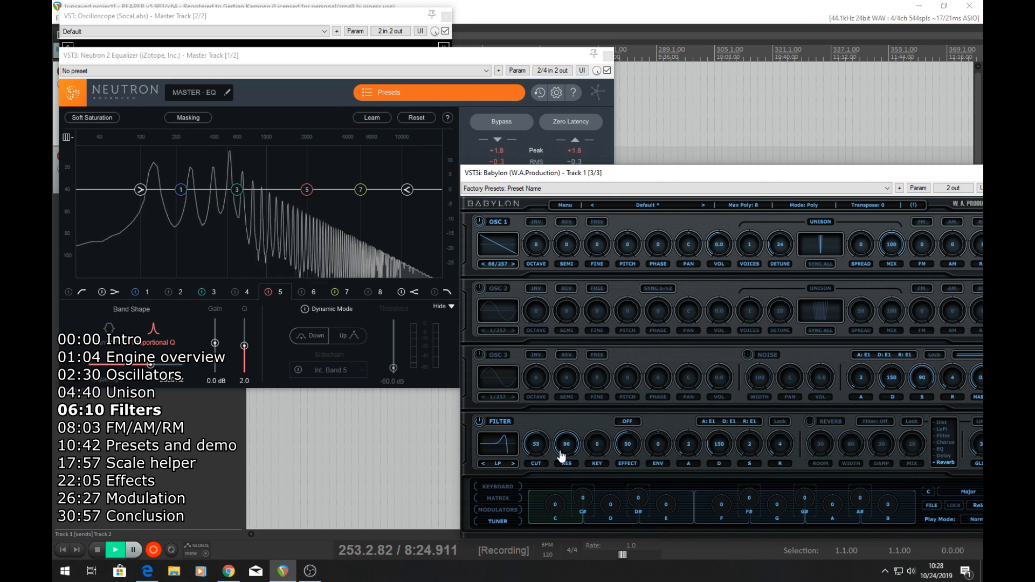
{"action": "left_click_drag", "start_coordinate": [538, 446], "coordinate": [542, 466]}
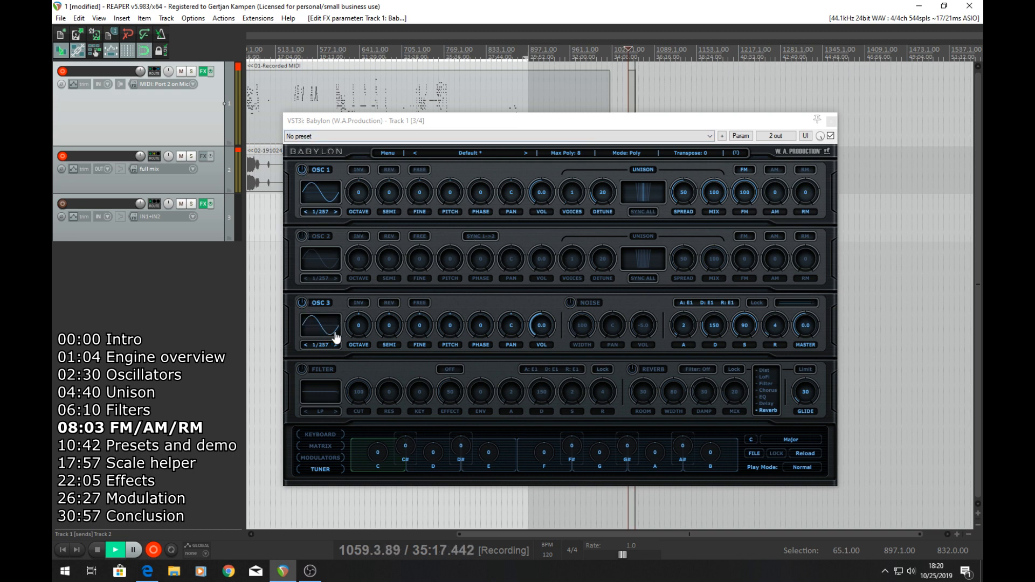
Reset oscillator 1's FM amount to 0, lower the master volume to -5.9, and raise the FM amount to 40.
{"action": "double_click", "coordinate": [740, 202]}
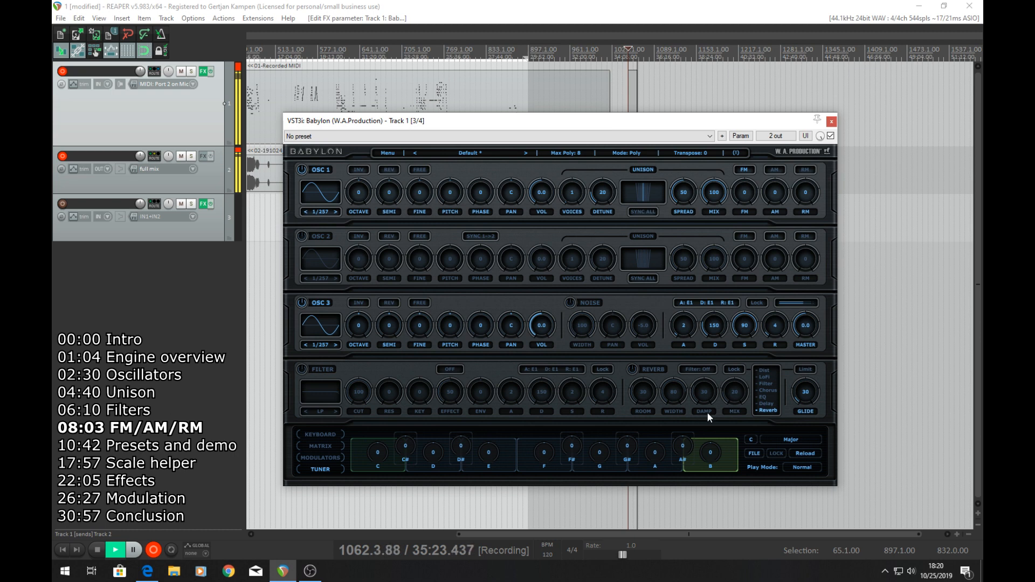
{"action": "left_click_drag", "start_coordinate": [810, 342], "coordinate": [809, 354]}
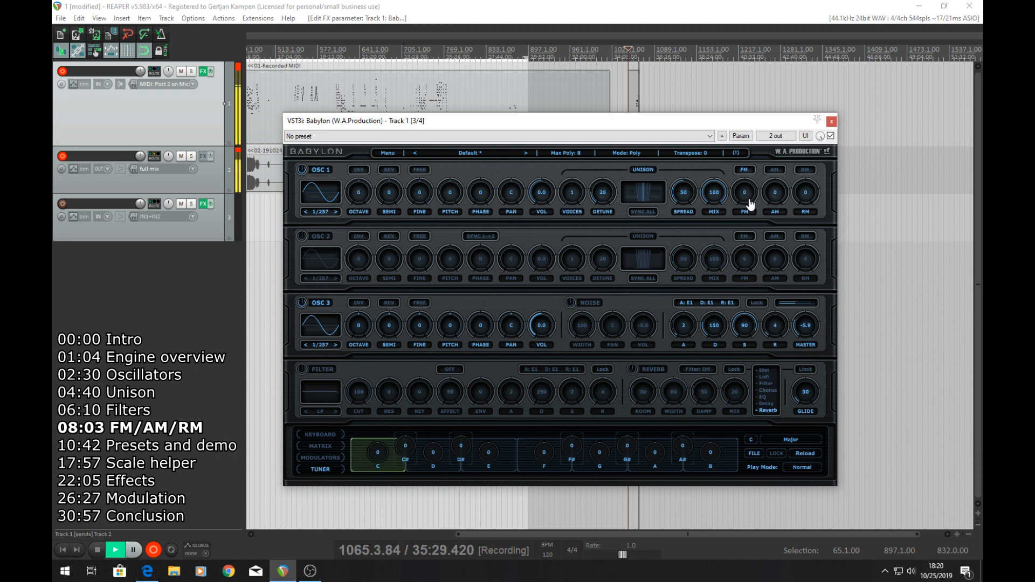
{"action": "left_click_drag", "start_coordinate": [751, 204], "coordinate": [762, 178]}
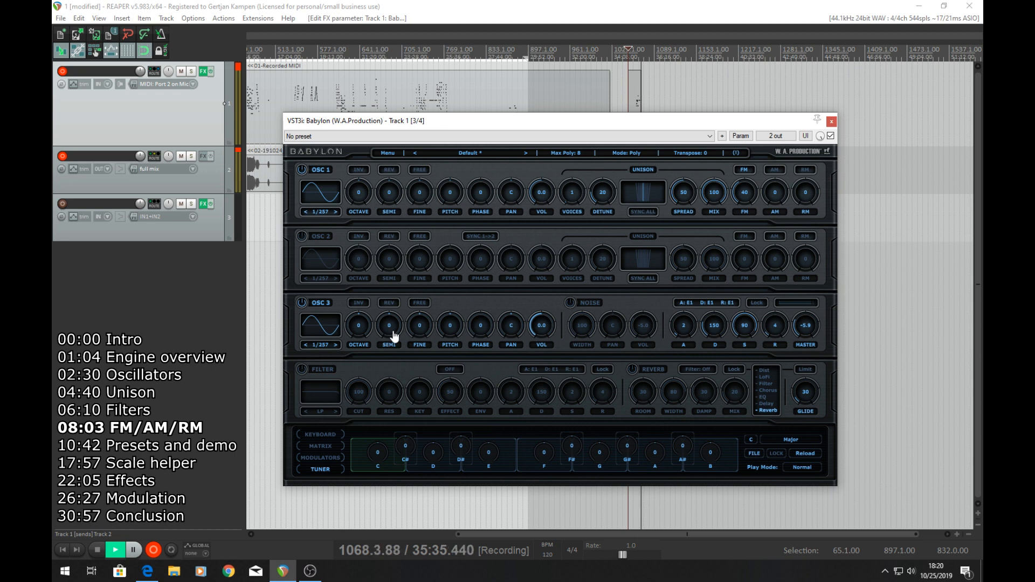
Alternate oscillator 3's semitones between -8 and 0 while raising oscillator 1's FM amount to 85 and on to 100.
{"action": "left_click_drag", "start_coordinate": [395, 337], "coordinate": [390, 365]}
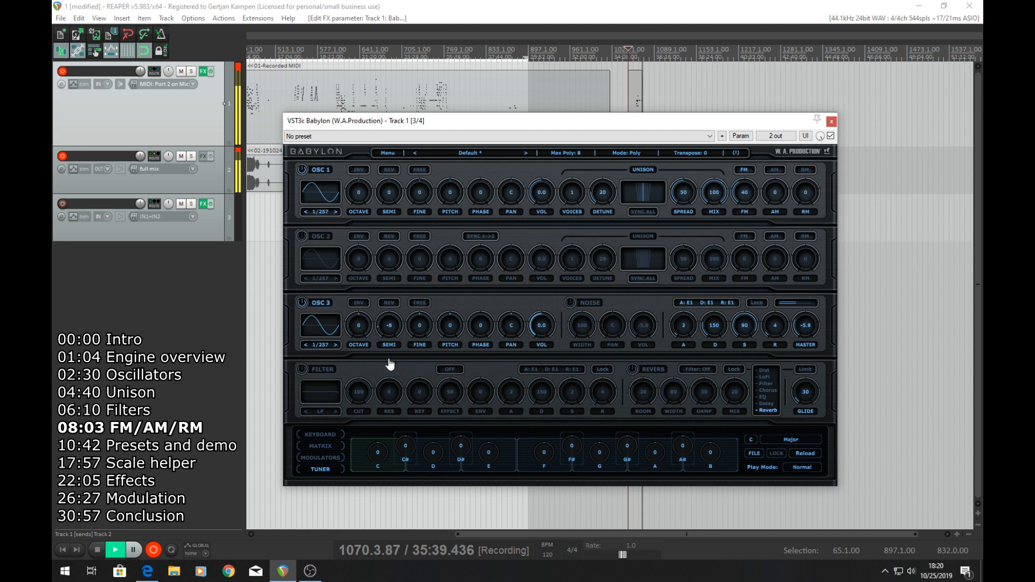
{"action": "left_click_drag", "start_coordinate": [742, 196], "coordinate": [725, 177]}
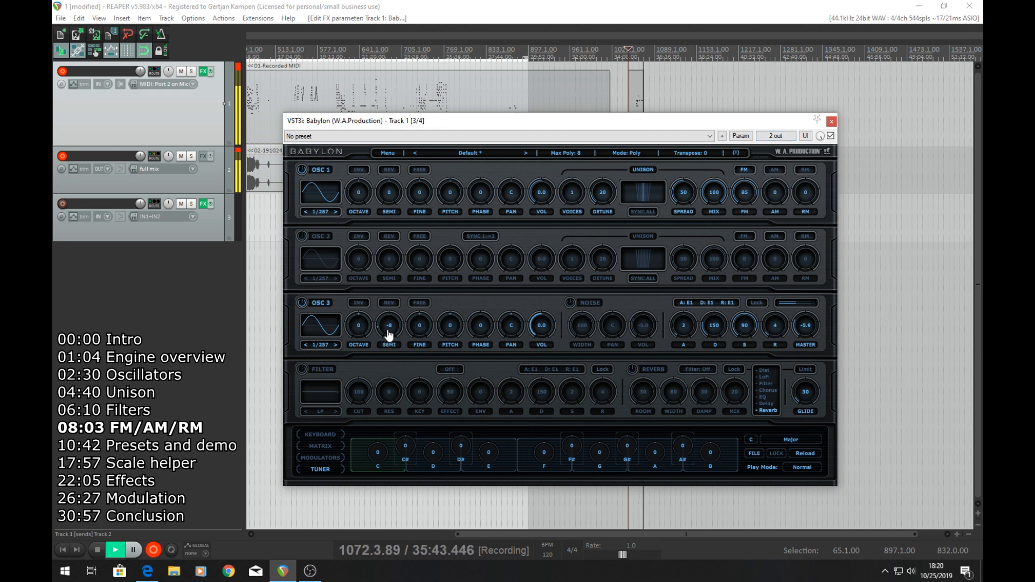
{"action": "left_click_drag", "start_coordinate": [388, 334], "coordinate": [414, 307]}
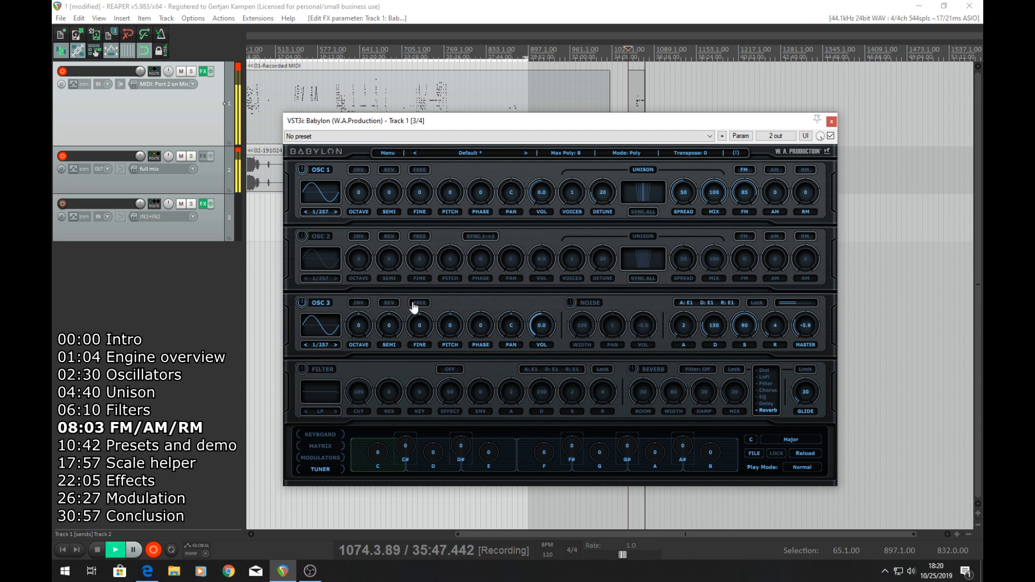
{"action": "left_click_drag", "start_coordinate": [743, 206], "coordinate": [745, 186]}
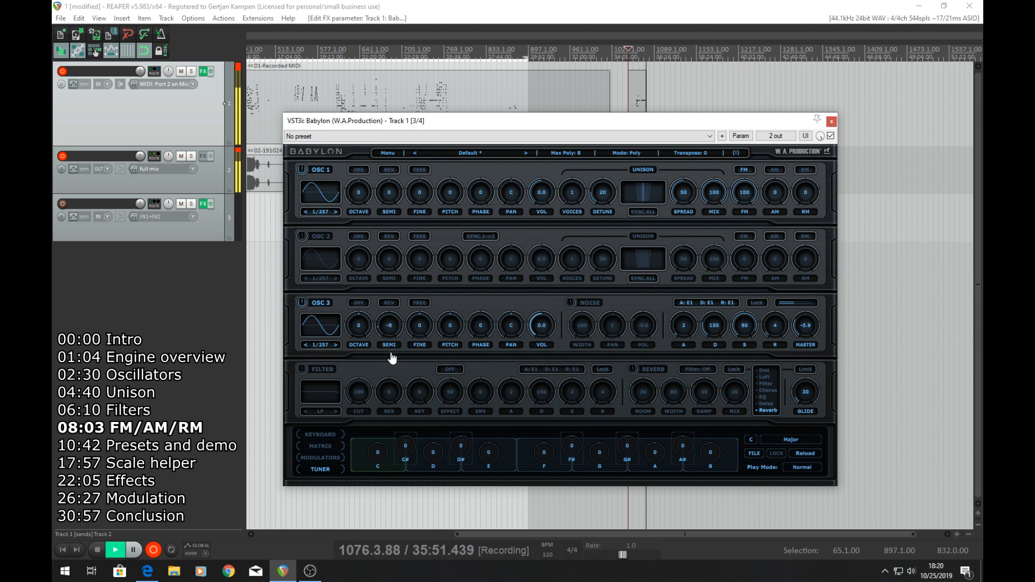
{"action": "left_click_drag", "start_coordinate": [392, 359], "coordinate": [373, 325]}
Load the Voice 8 waveform in oscillator 3, set its semitones to +5 and lower oscillator 1's FM amount to 78.
{"action": "left_click", "coordinate": [317, 330]}
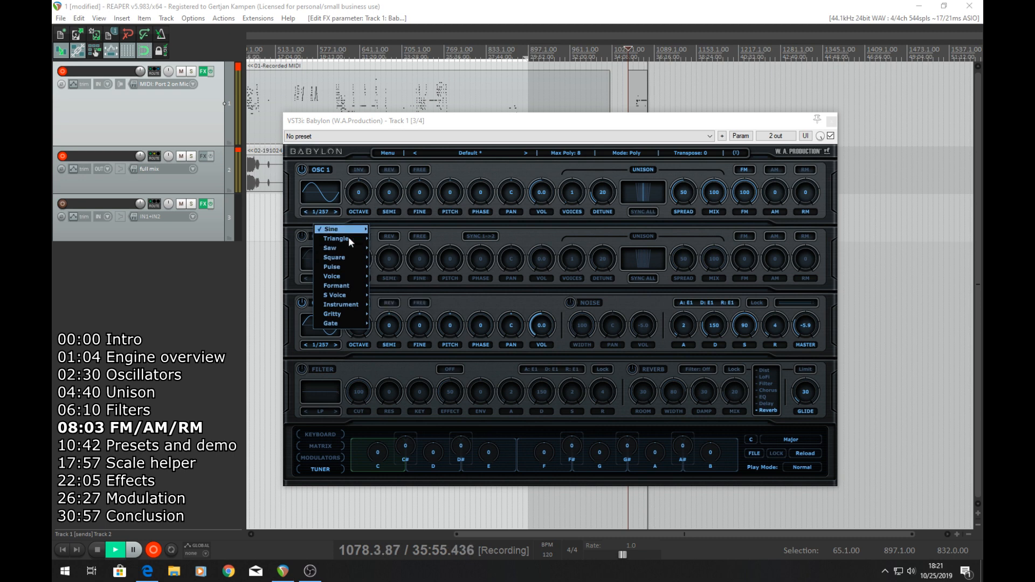
{"action": "mouse_move", "coordinate": [345, 278]}
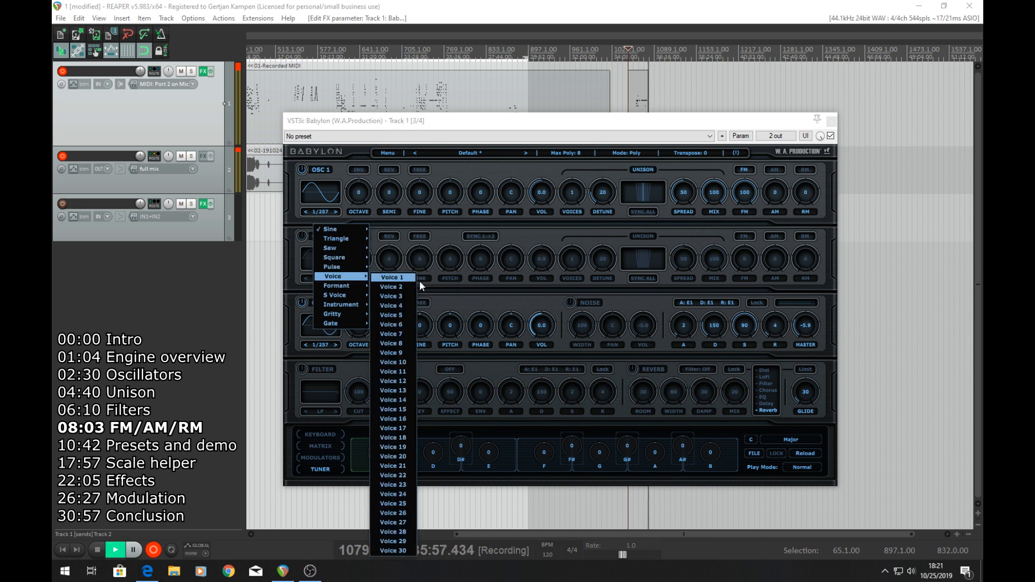
{"action": "left_click", "coordinate": [402, 345]}
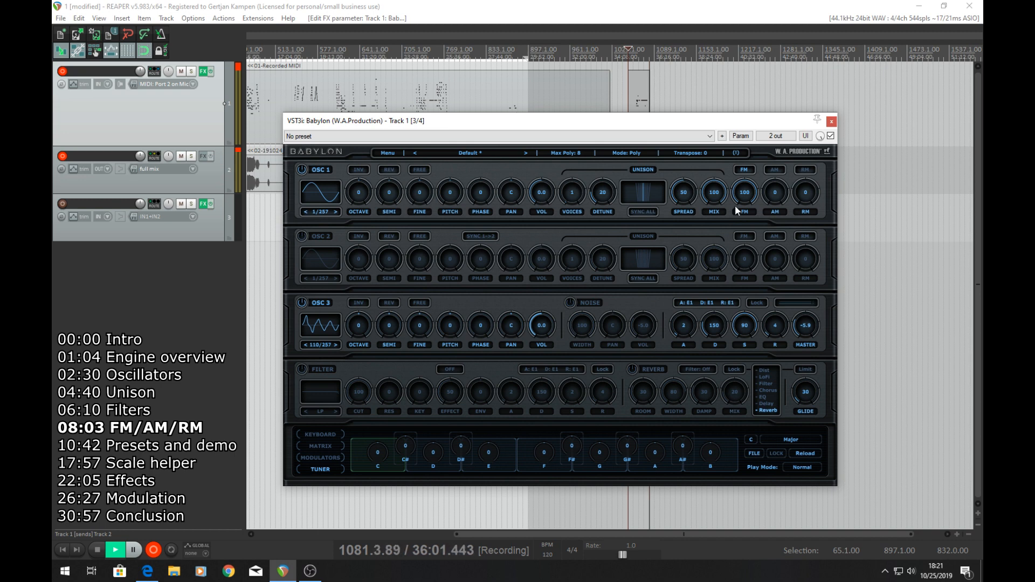
{"action": "left_click_drag", "start_coordinate": [736, 205], "coordinate": [736, 222]}
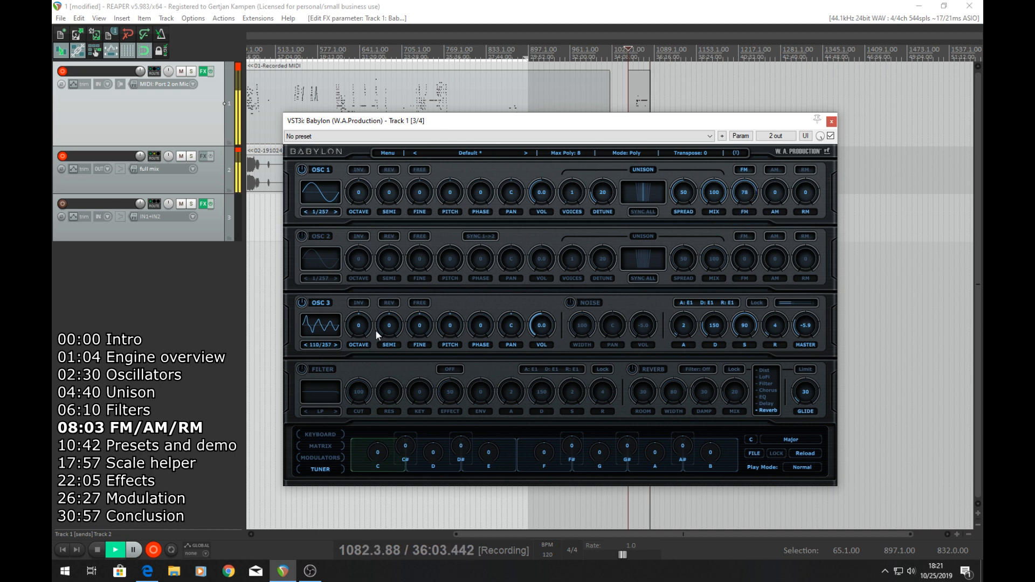
{"action": "mouse_move", "coordinate": [395, 326]}
{"action": "left_mouse_down"}
{"action": "mouse_move", "coordinate": [392, 344]}
{"action": "mouse_move", "coordinate": [393, 320]}
{"action": "left_mouse_up"}
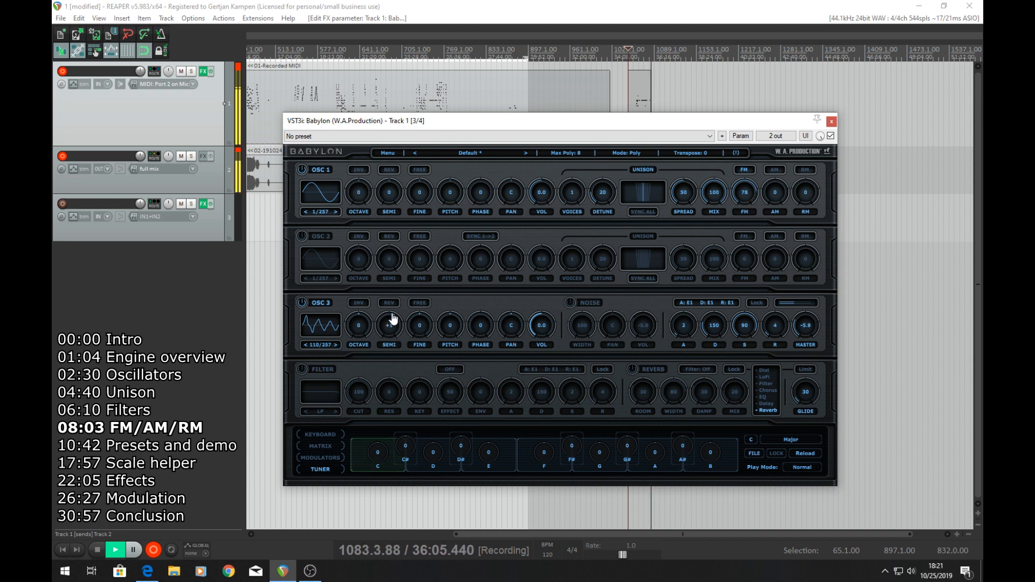
Advance oscillator 3's waveform to number 113 of 257 and set its semitones to +6.
{"action": "left_click", "coordinate": [335, 345]}
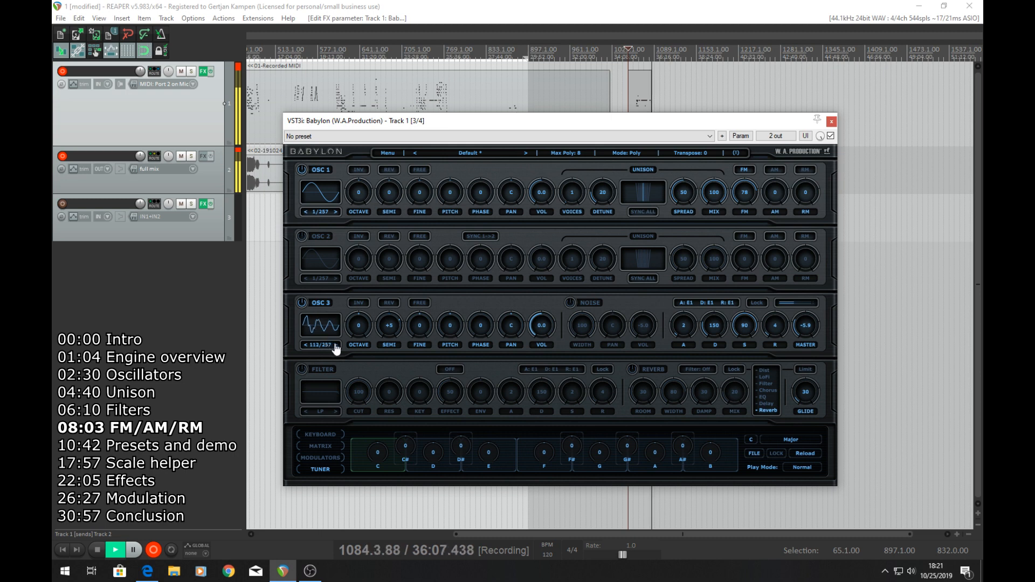
{"action": "left_click", "coordinate": [335, 346]}
{"action": "left_click", "coordinate": [335, 346]}
{"action": "mouse_move", "coordinate": [382, 325]}
{"action": "left_mouse_down"}
{"action": "mouse_move", "coordinate": [378, 351]}
{"action": "mouse_move", "coordinate": [395, 336]}
{"action": "left_mouse_up"}
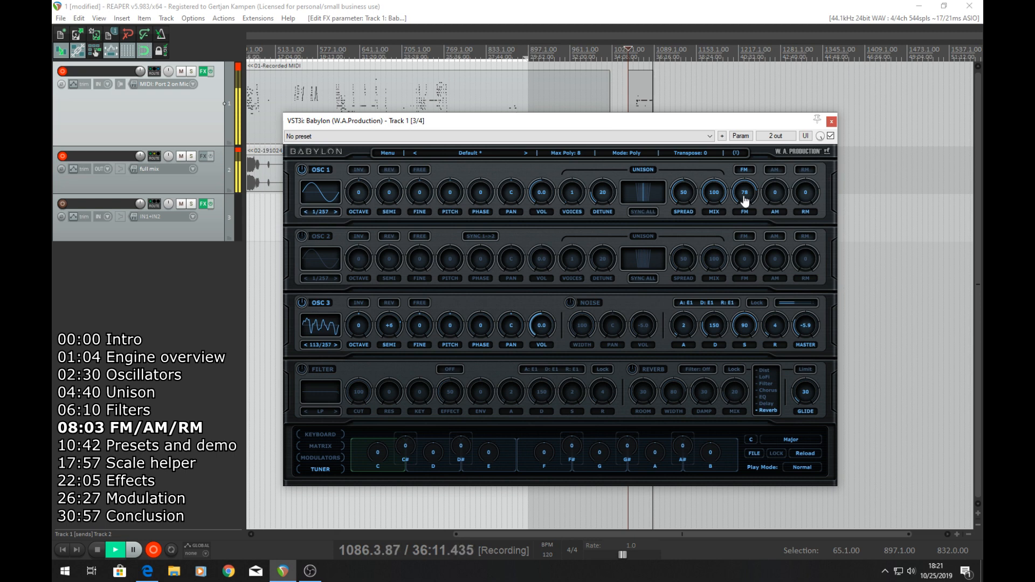
Set oscillator 1's FM amount to 100, enable REV on oscillator 3, and take its semitones down to -10 and back to 0.
{"action": "left_click_drag", "start_coordinate": [745, 184], "coordinate": [745, 180]}
{"action": "left_click_drag", "start_coordinate": [391, 348], "coordinate": [383, 407]}
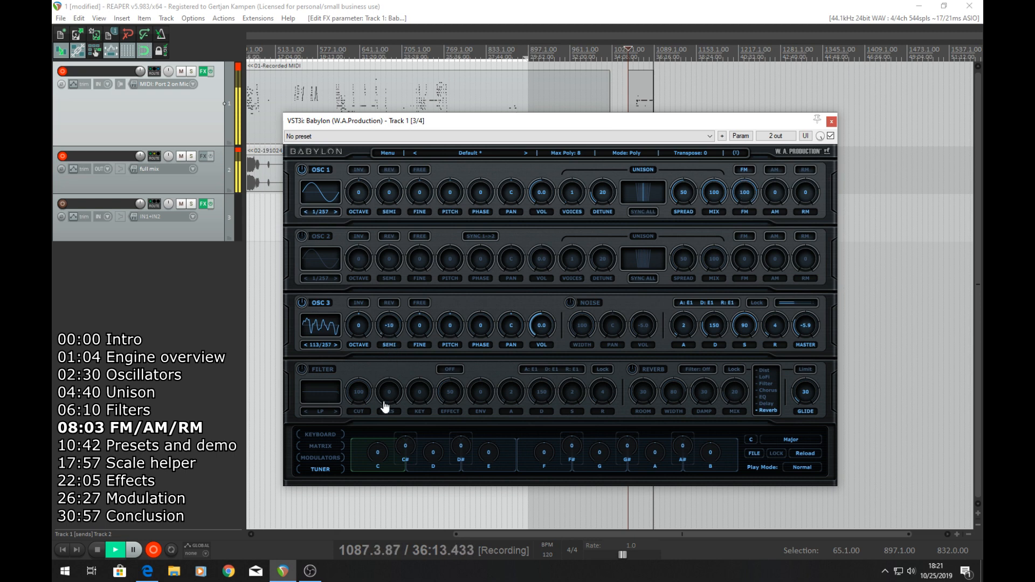
{"action": "left_click", "coordinate": [389, 303]}
{"action": "left_click_drag", "start_coordinate": [392, 366], "coordinate": [385, 338]}
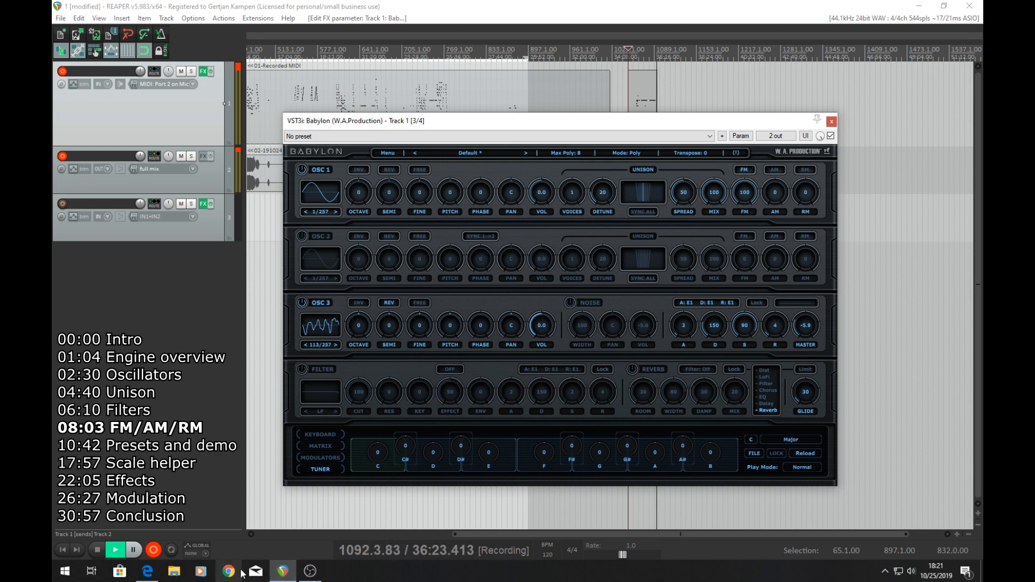
Switch to Babylon_Manual.pdf in Edge, read section C.14 on FM, AM and RM, and return to the synth in REAPER.
{"action": "left_click", "coordinate": [148, 572]}
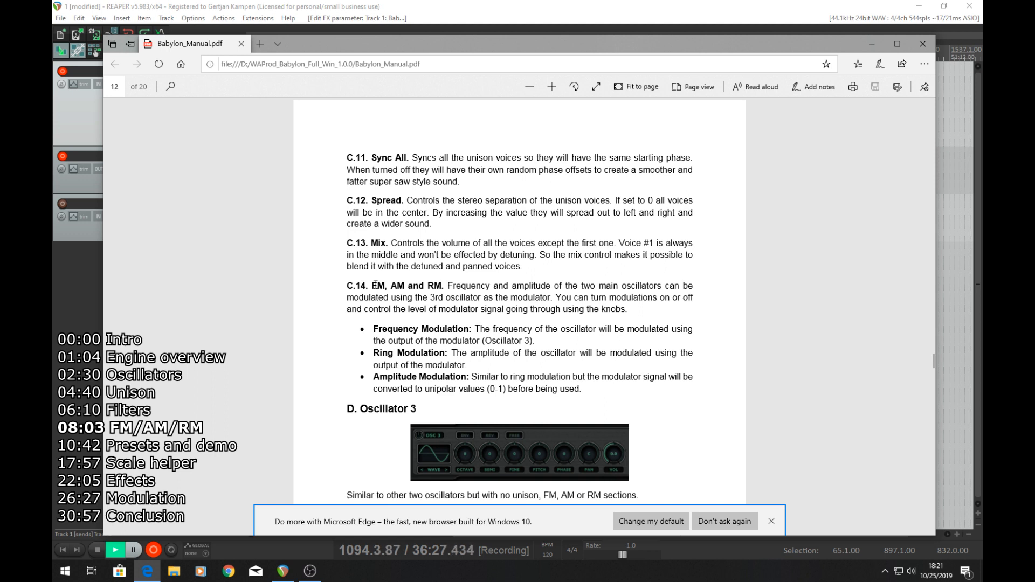
{"action": "left_click_drag", "start_coordinate": [381, 287], "coordinate": [628, 309]}
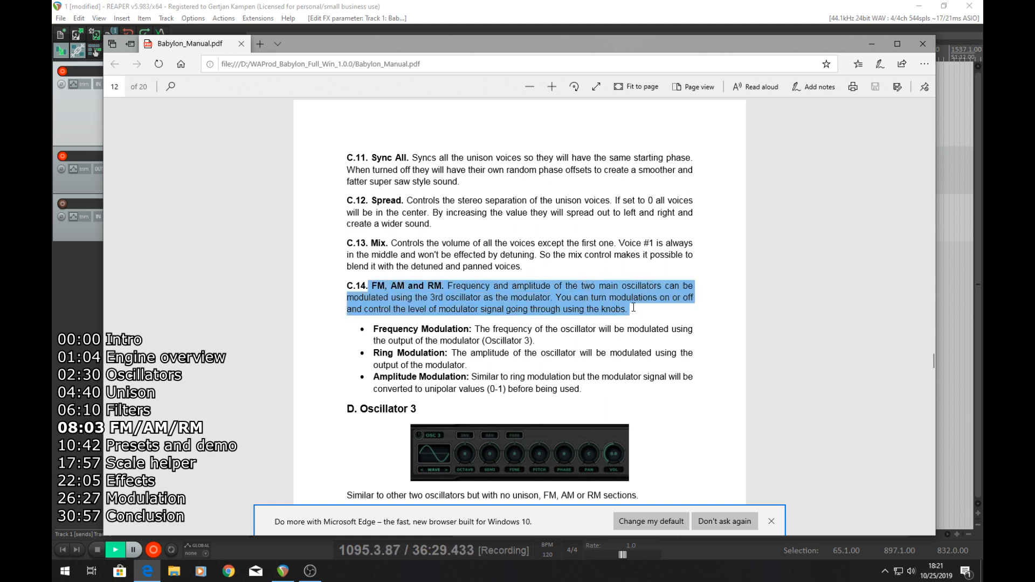
{"action": "left_click", "coordinate": [633, 308]}
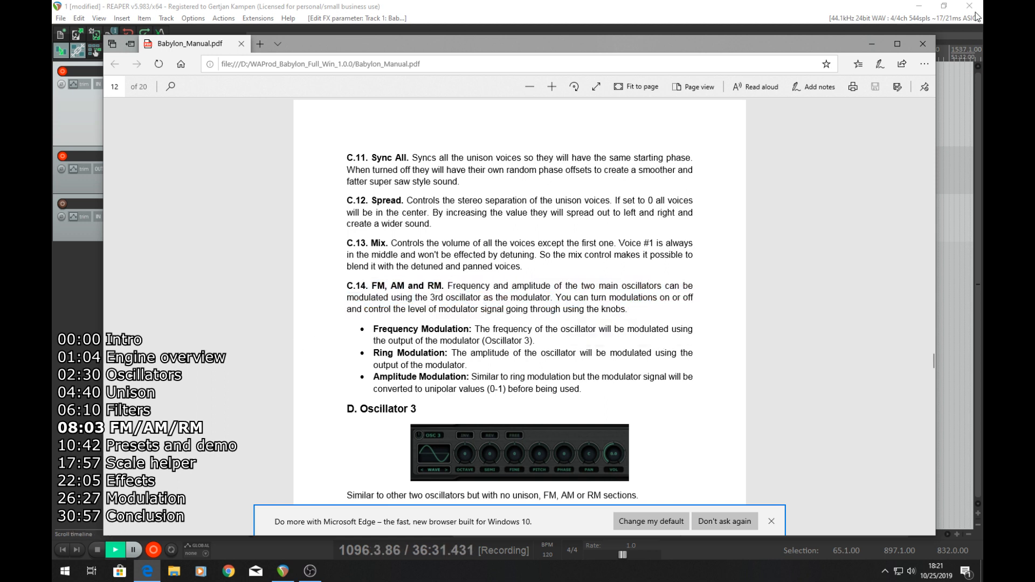
{"action": "left_click", "coordinate": [773, 6]}
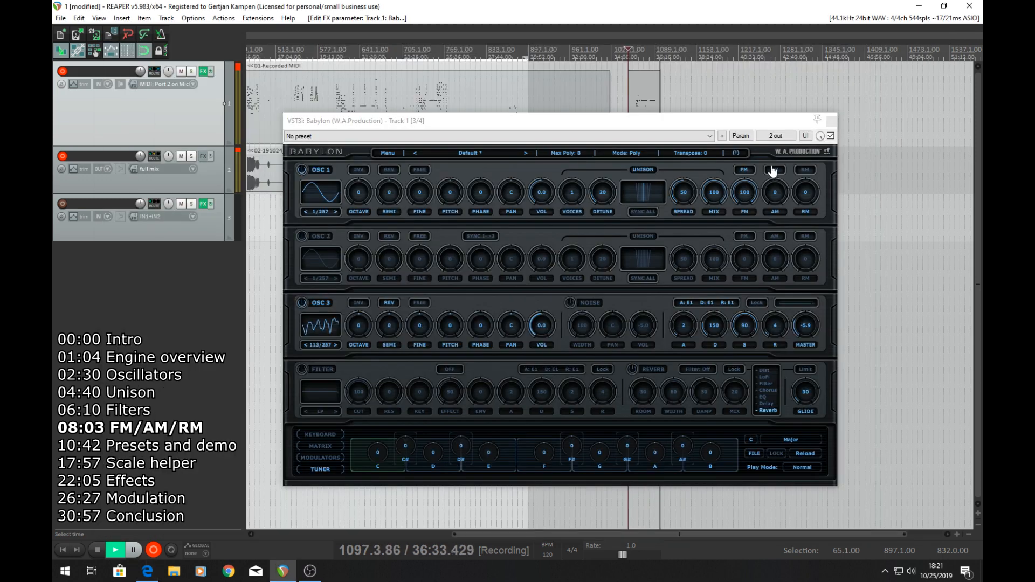
Turn FM off and RM on for oscillator 1, and change oscillator 3's waveform back to Sine.
{"action": "left_click", "coordinate": [744, 171]}
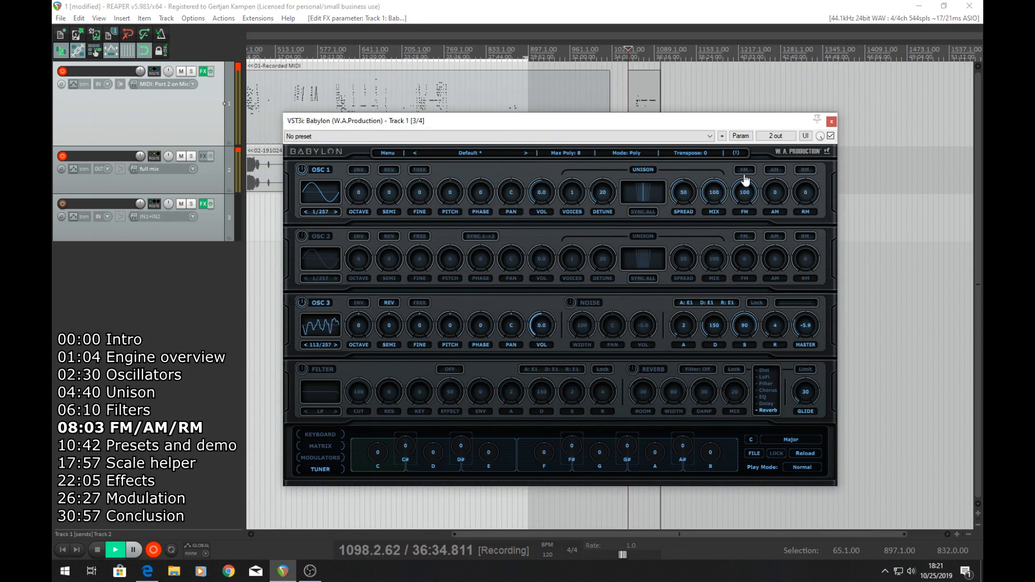
{"action": "left_click", "coordinate": [805, 170]}
{"action": "left_click", "coordinate": [318, 324]}
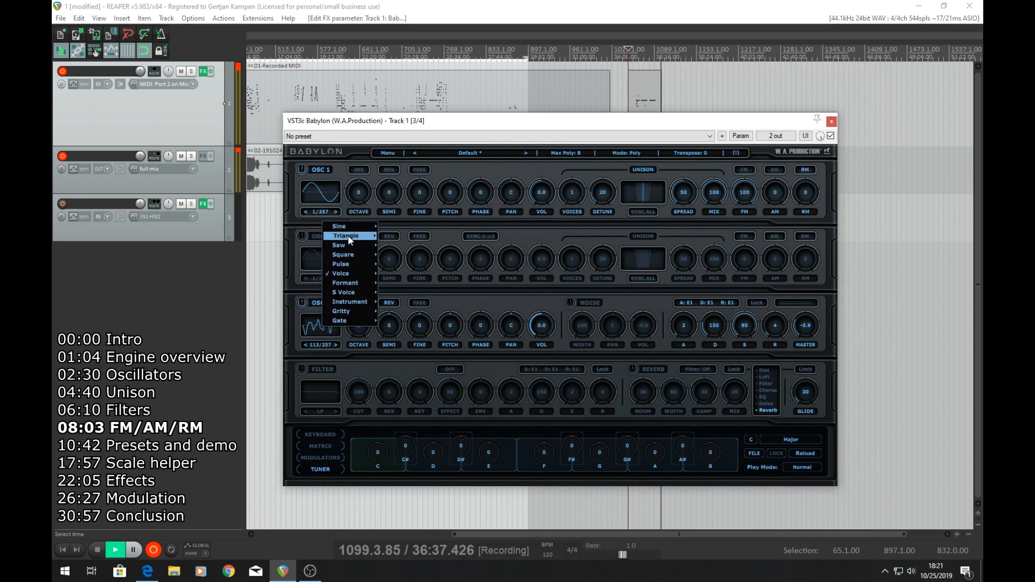
{"action": "mouse_move", "coordinate": [345, 227]}
{"action": "left_click", "coordinate": [413, 16]}
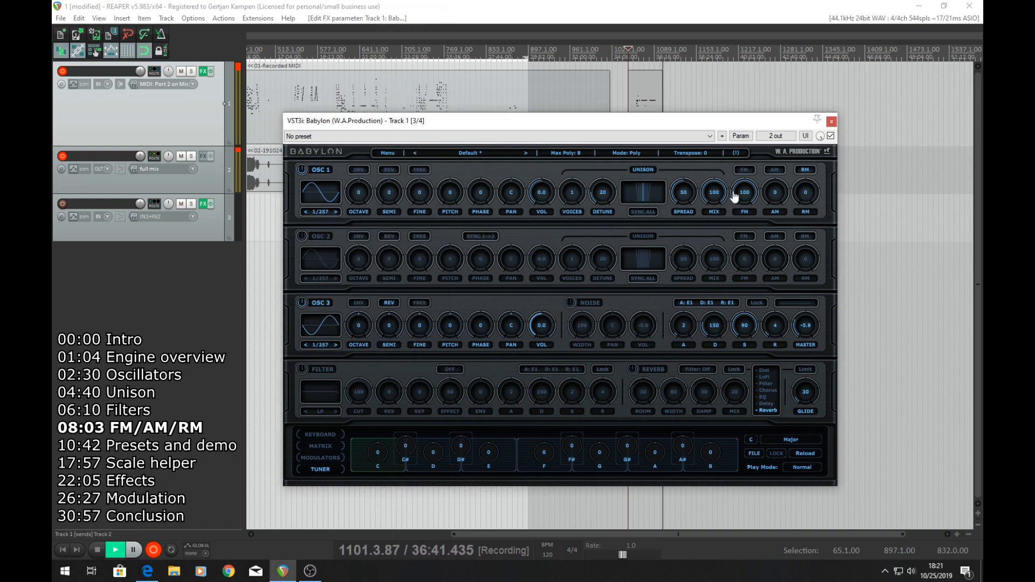
Reset oscillator 1's FM amount to 0 and set its RM amount to 100.
{"action": "double_click", "coordinate": [751, 204]}
{"action": "left_click", "coordinate": [780, 172]}
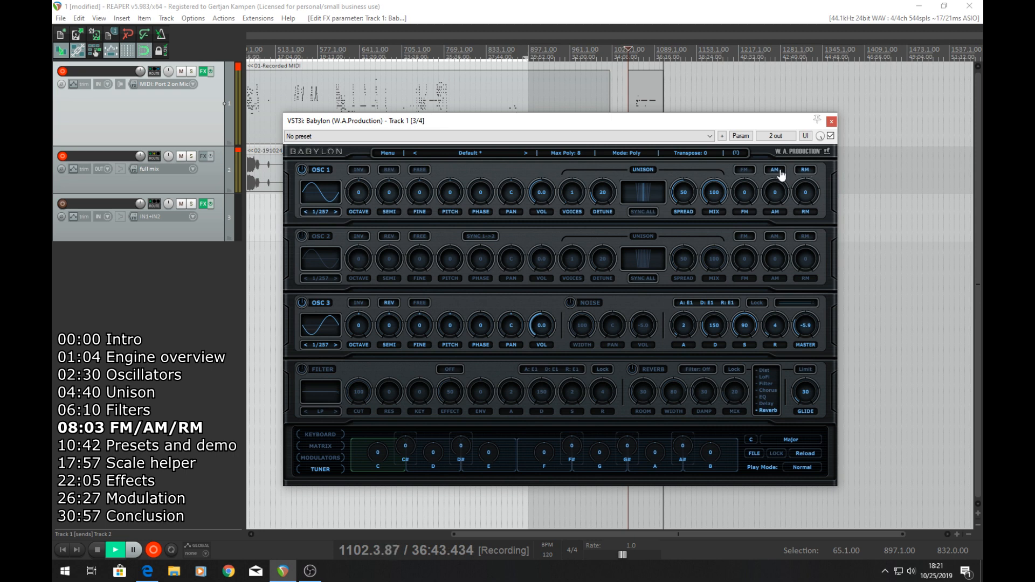
{"action": "left_click_drag", "start_coordinate": [806, 202], "coordinate": [820, 114]}
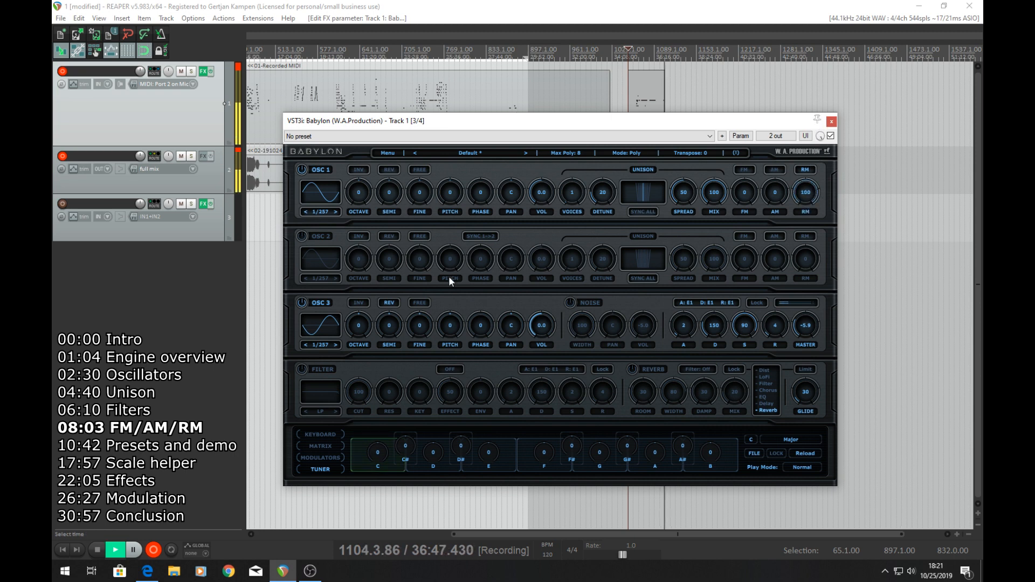
Lower oscillator 3's semitones and bring them back to 0, and change its waveform to a Saw.
{"action": "left_click_drag", "start_coordinate": [390, 349], "coordinate": [386, 371]}
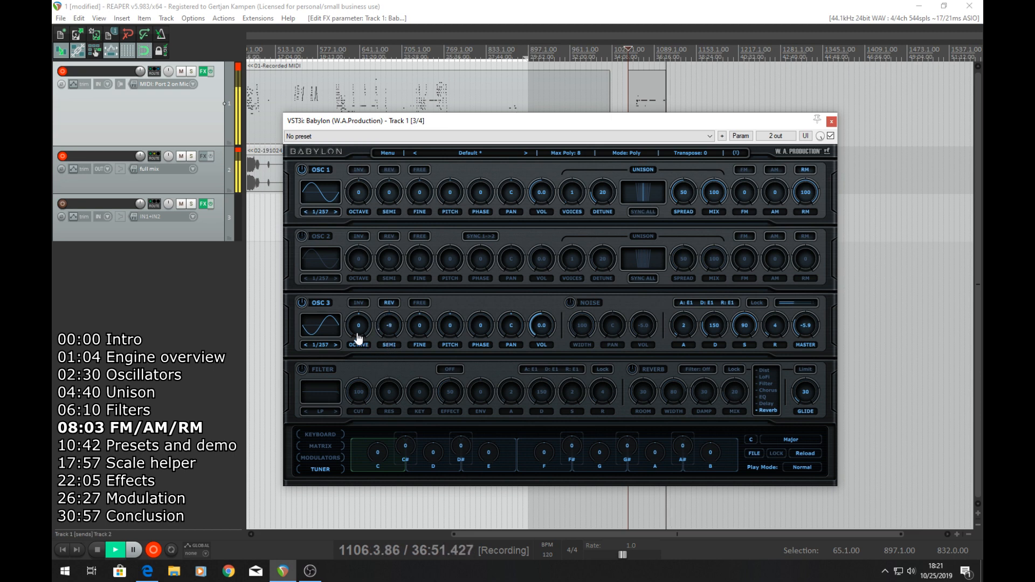
{"action": "left_click_drag", "start_coordinate": [391, 324], "coordinate": [424, 262]}
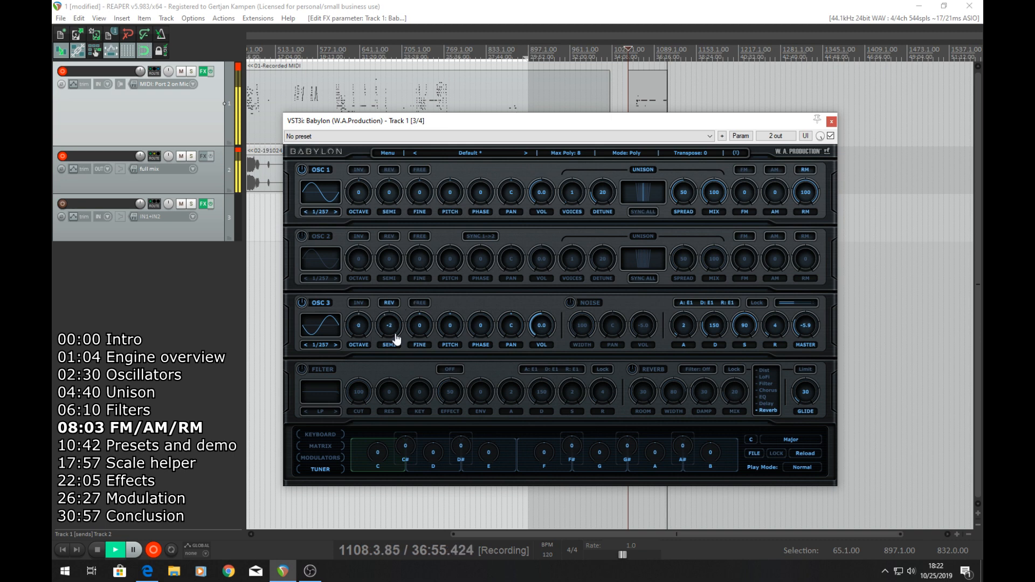
{"action": "left_click", "coordinate": [332, 338]}
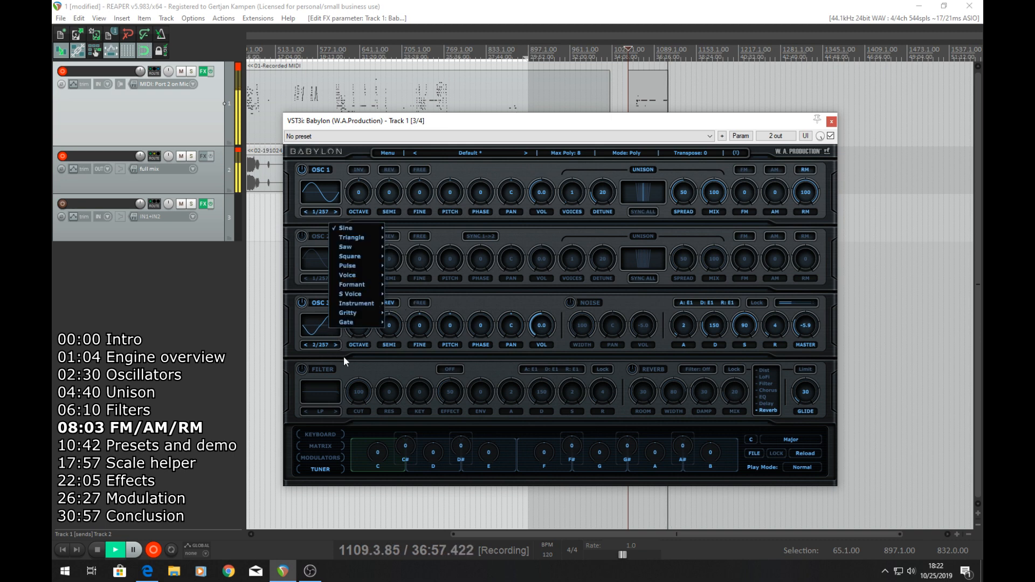
{"action": "mouse_move", "coordinate": [356, 247]}
{"action": "left_click", "coordinate": [400, 249]}
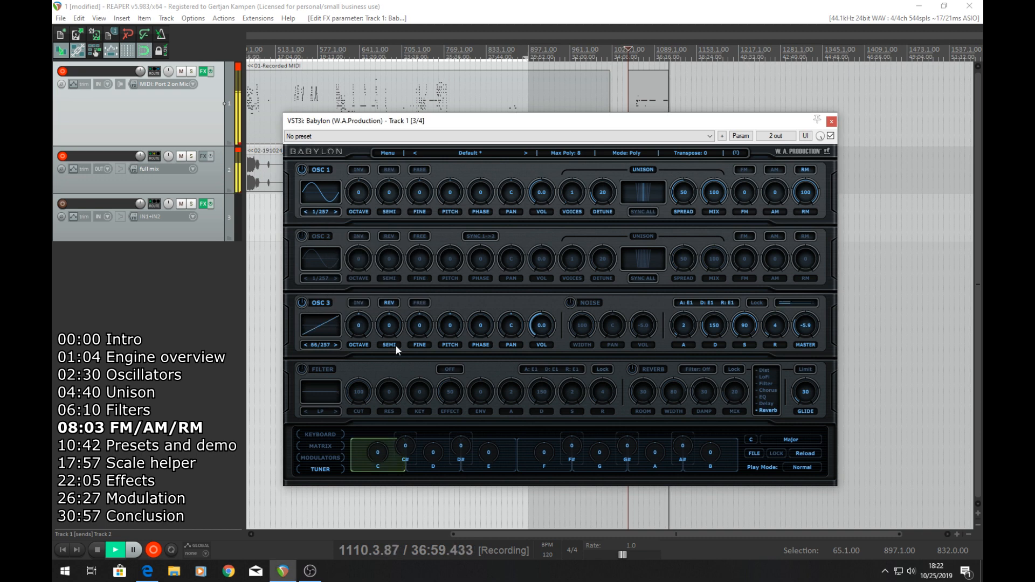
Set oscillator 3's semitones to -10, and turn its REV option off and INV on.
{"action": "left_click_drag", "start_coordinate": [394, 335], "coordinate": [387, 366]}
{"action": "left_click", "coordinate": [389, 303]}
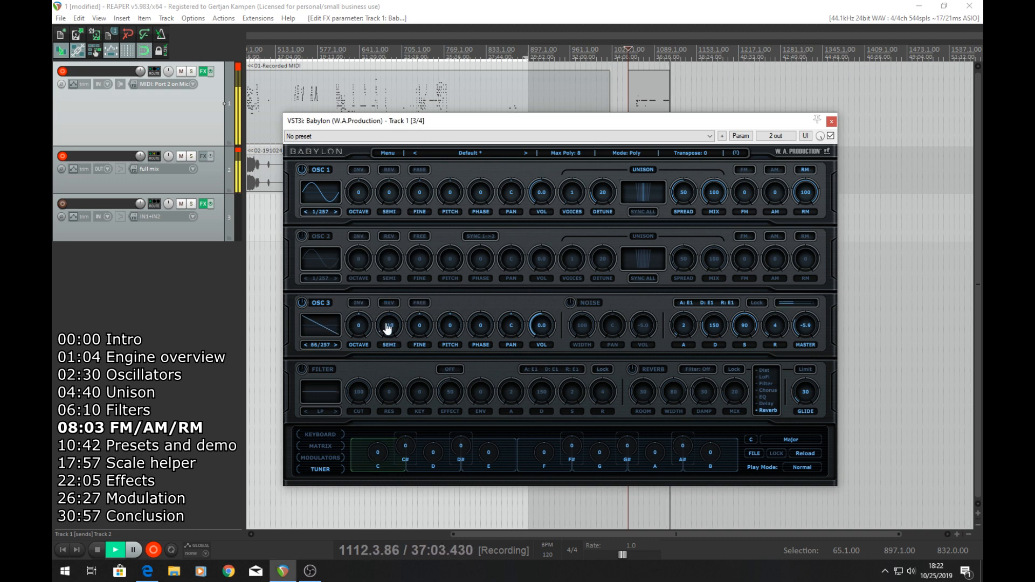
{"action": "left_click", "coordinate": [360, 305]}
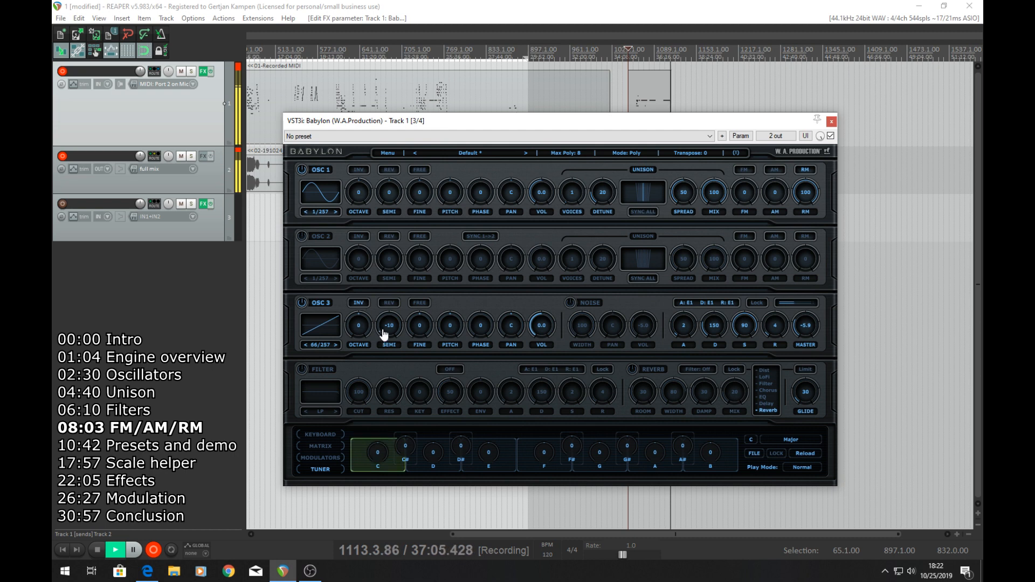
Set oscillator 3's octave to -1 and bring its semitones back to 0.
{"action": "double_click", "coordinate": [390, 324]}
{"action": "left_click_drag", "start_coordinate": [390, 323], "coordinate": [372, 330]}
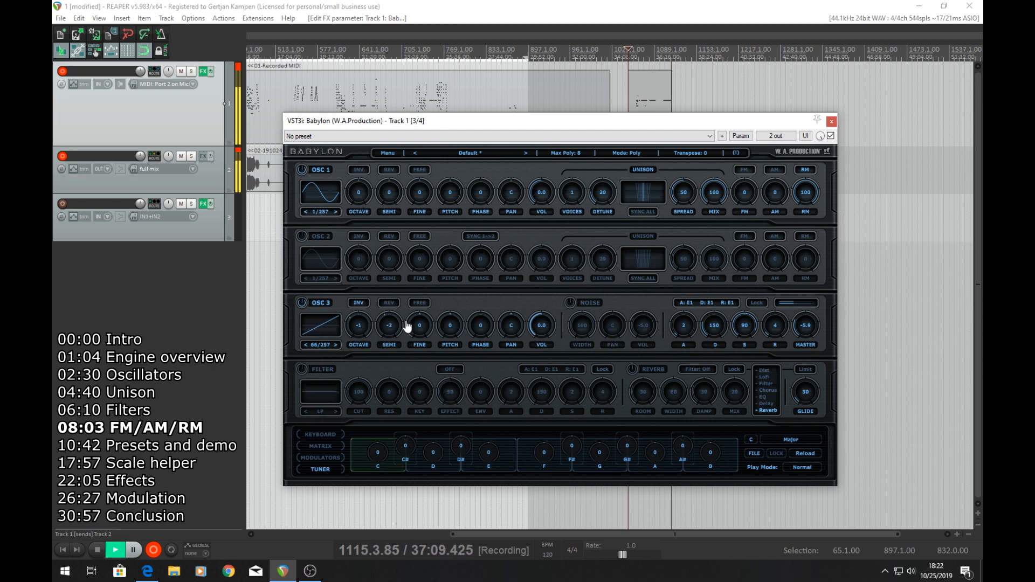
{"action": "left_click_drag", "start_coordinate": [420, 362], "coordinate": [422, 340]}
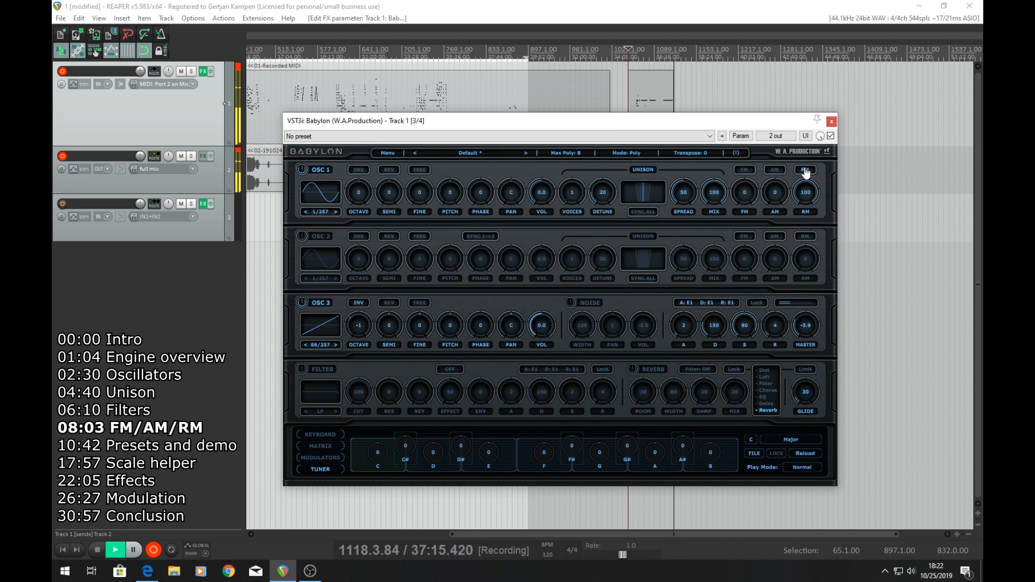
Switch oscillator 1 from RM to AM modulation, with the RM amount at 0 and the AM amount at 100.
{"action": "left_click_drag", "start_coordinate": [801, 195], "coordinate": [778, 78]}
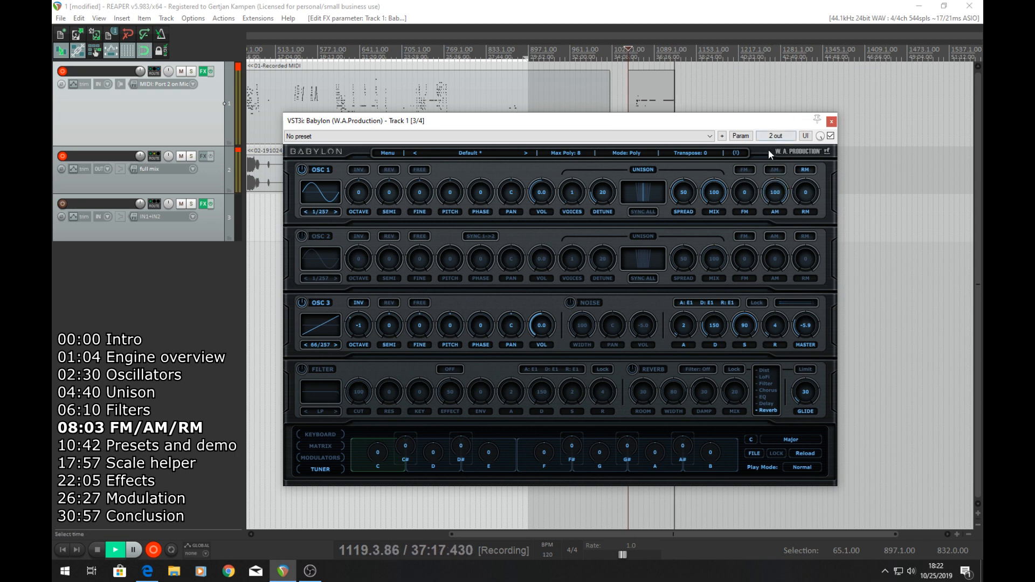
{"action": "left_click", "coordinate": [772, 171]}
{"action": "left_click", "coordinate": [806, 173]}
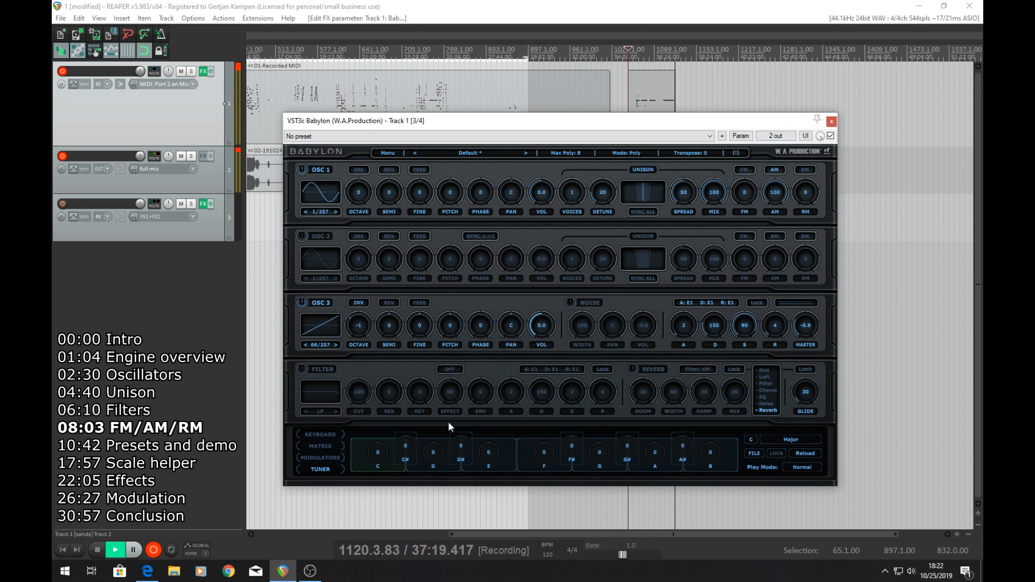
Set oscillator 3's octave to 0 and semitones to +10, and take oscillator 1's AM amount down and back to 100.
{"action": "left_click_drag", "start_coordinate": [389, 335], "coordinate": [390, 354]}
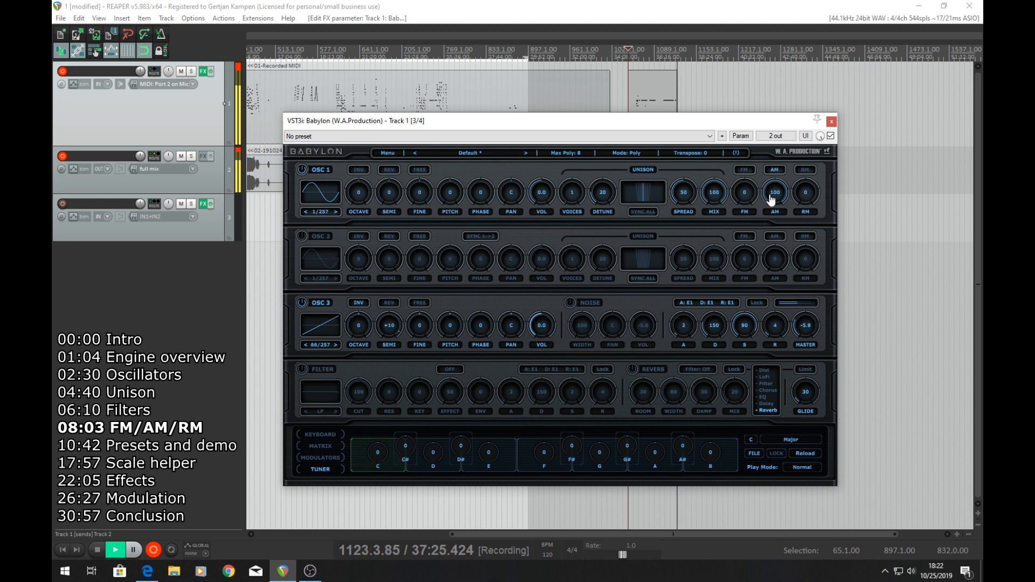
{"action": "left_click_drag", "start_coordinate": [771, 199], "coordinate": [746, 298]}
{"action": "left_click_drag", "start_coordinate": [763, 244], "coordinate": [792, 172]}
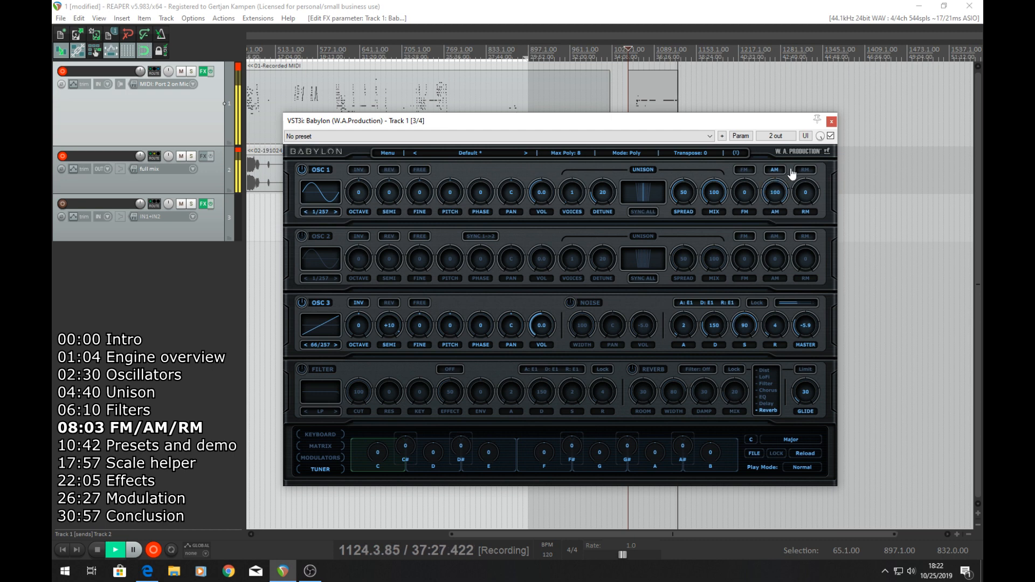
Return oscillator 3's semitones to 0 and detune its fine tuning to -40.
{"action": "left_click_drag", "start_coordinate": [388, 326], "coordinate": [425, 372]}
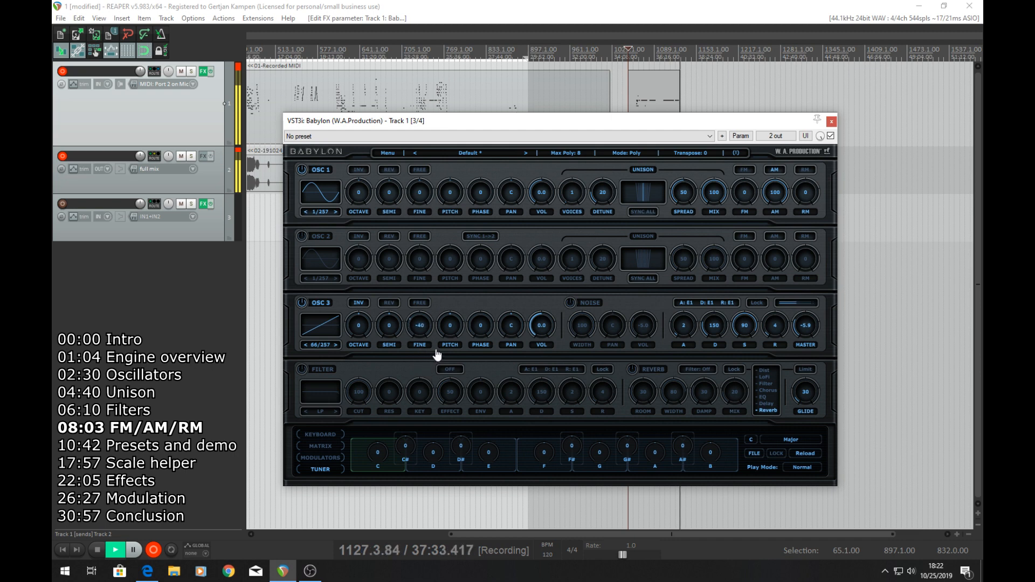
{"action": "left_click_drag", "start_coordinate": [448, 336], "coordinate": [423, 338]}
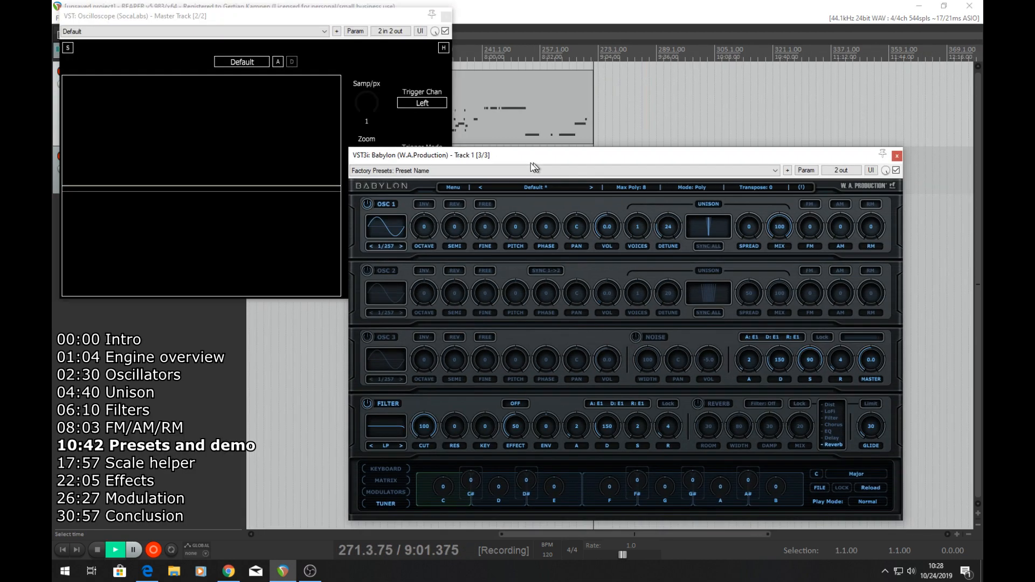
Reposition the synth window and browse the preset banks, including 00 Demo, 16 Bass Punchy, 22 Tutorials and 21 FX & Drum.
{"action": "left_click_drag", "start_coordinate": [531, 162], "coordinate": [491, 167]}
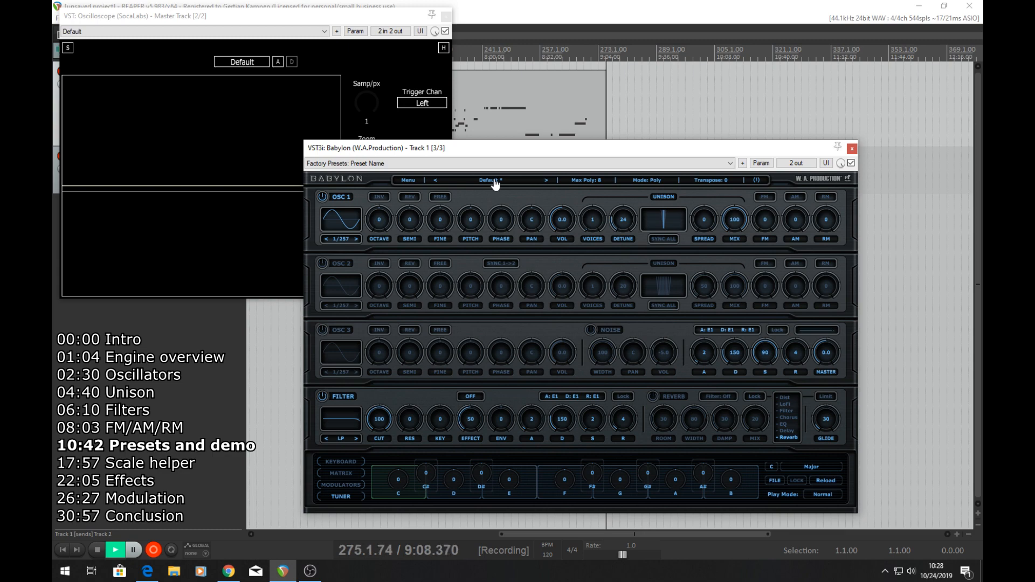
{"action": "left_click", "coordinate": [495, 184]}
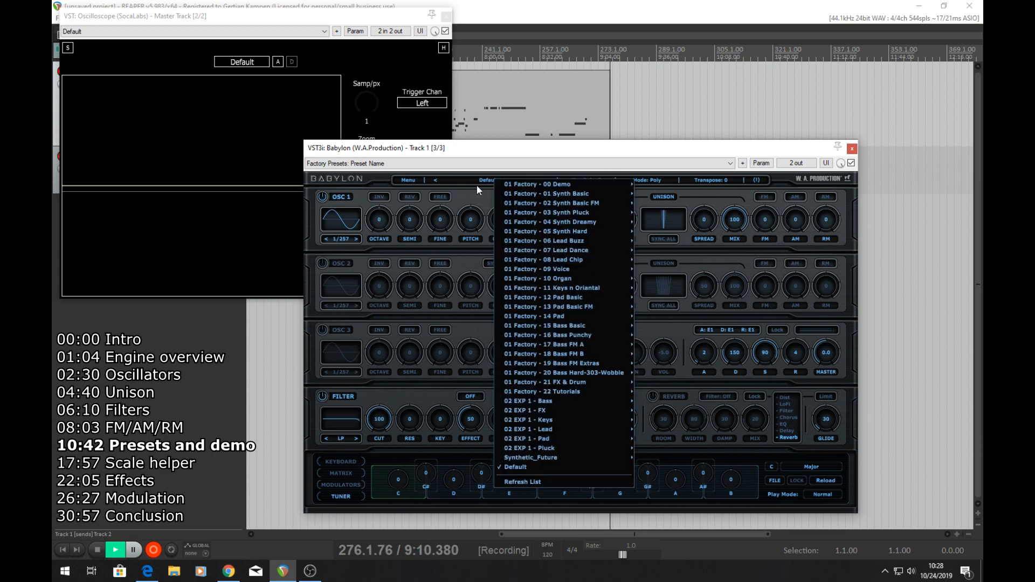
{"action": "left_click", "coordinate": [487, 188]}
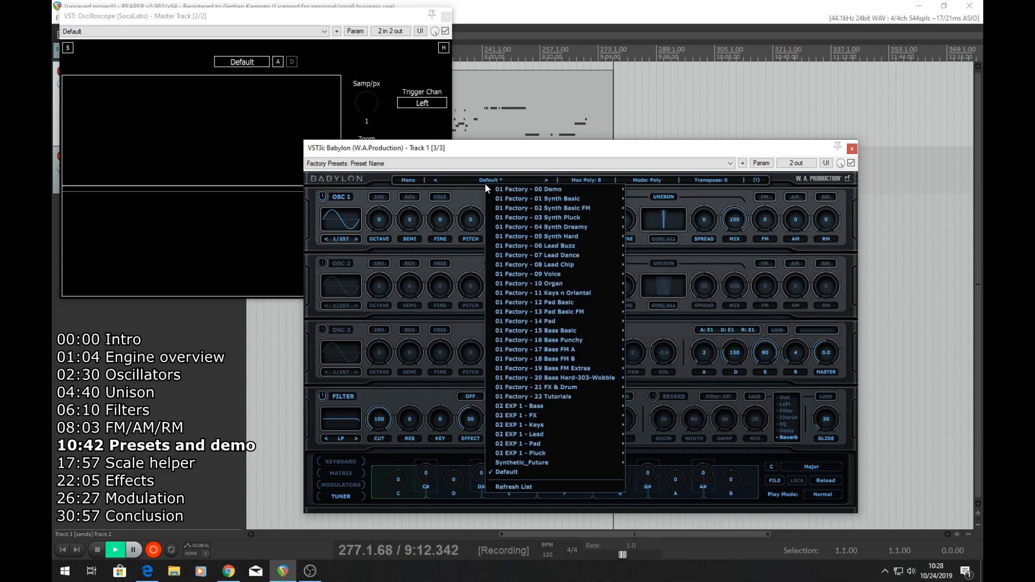
{"action": "mouse_move", "coordinate": [541, 199]}
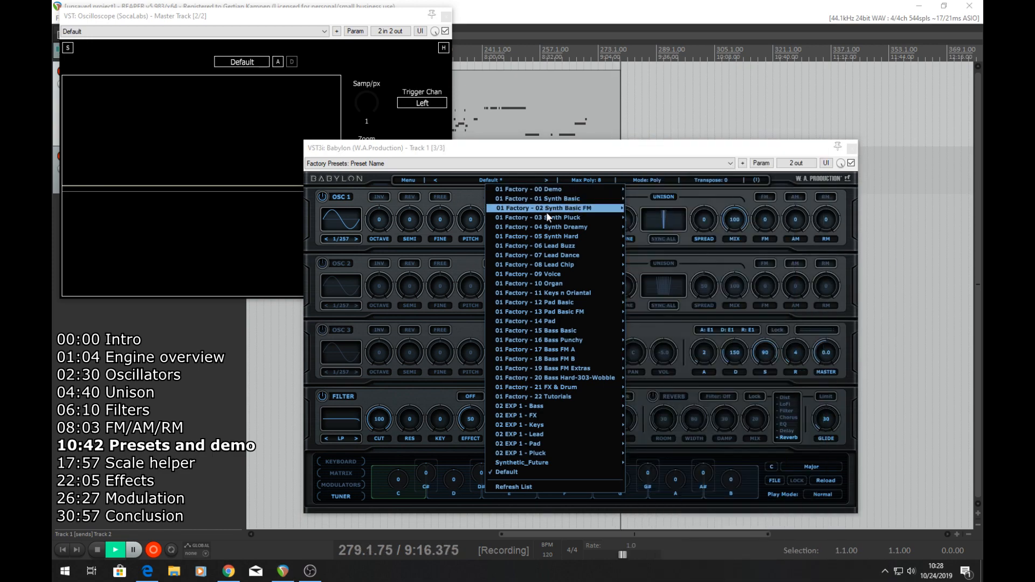
{"action": "left_click", "coordinate": [504, 178]}
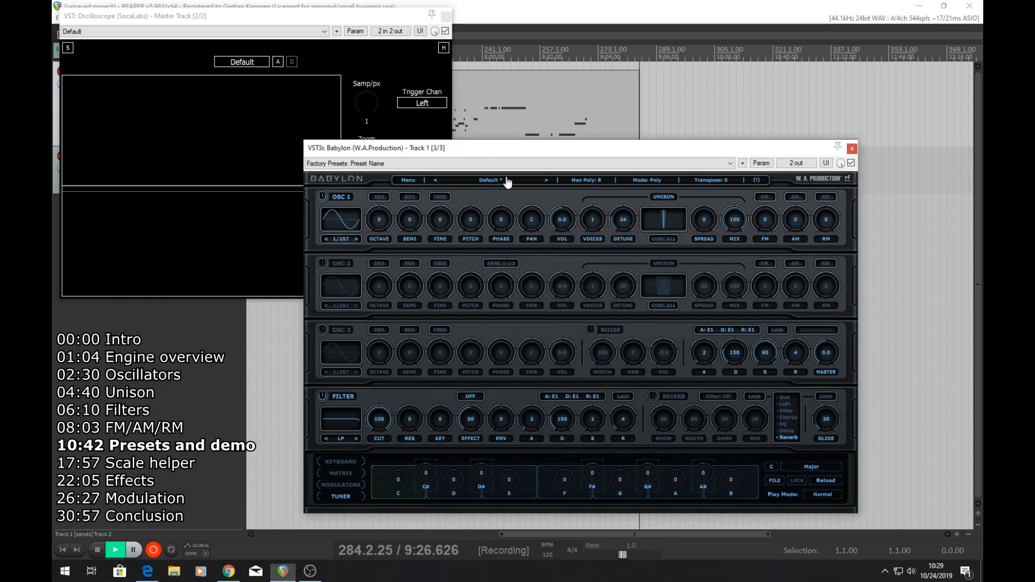
{"action": "left_click", "coordinate": [503, 177]}
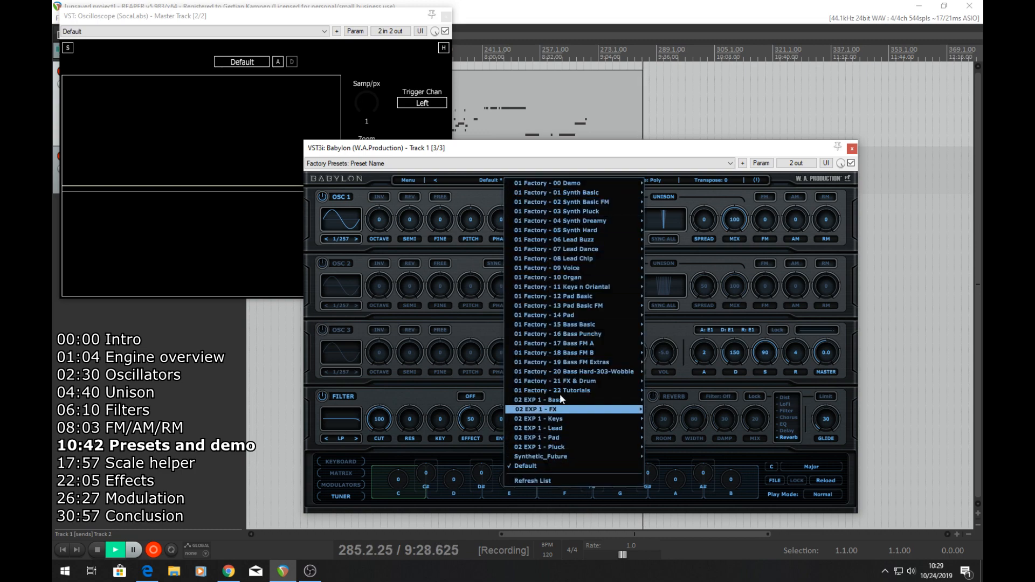
{"action": "mouse_move", "coordinate": [556, 186]}
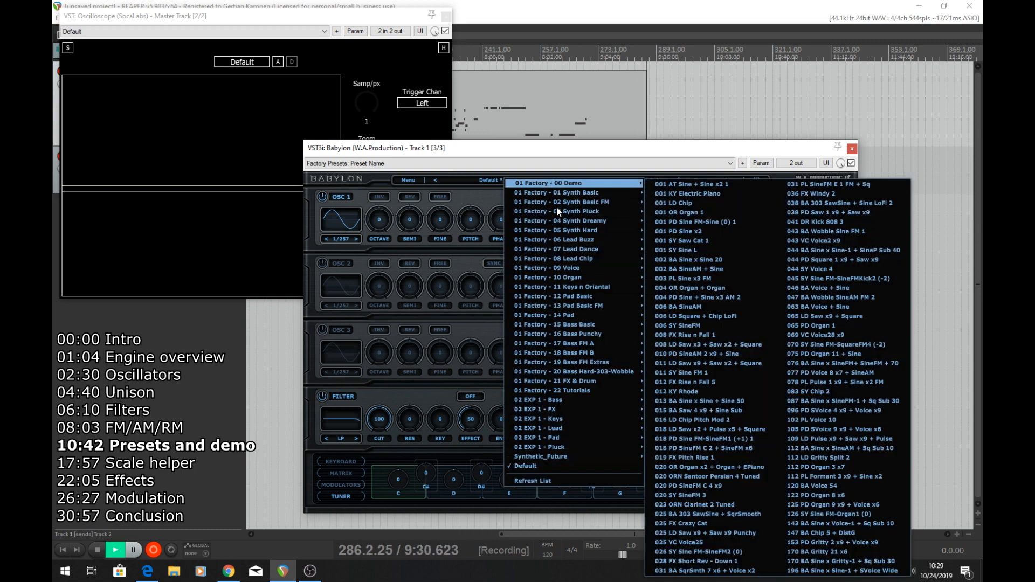
{"action": "mouse_move", "coordinate": [548, 222]}
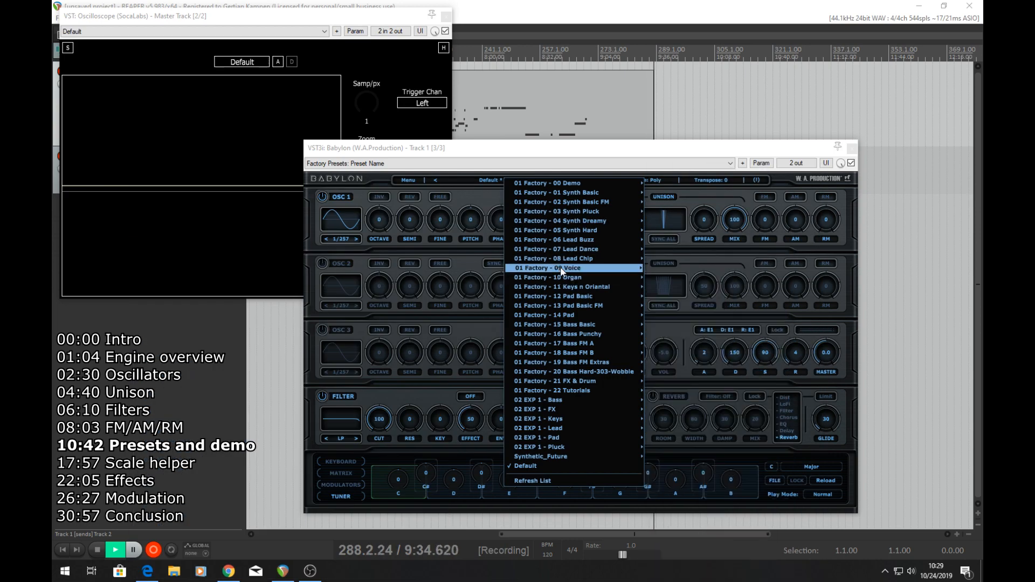
{"action": "mouse_move", "coordinate": [561, 272]}
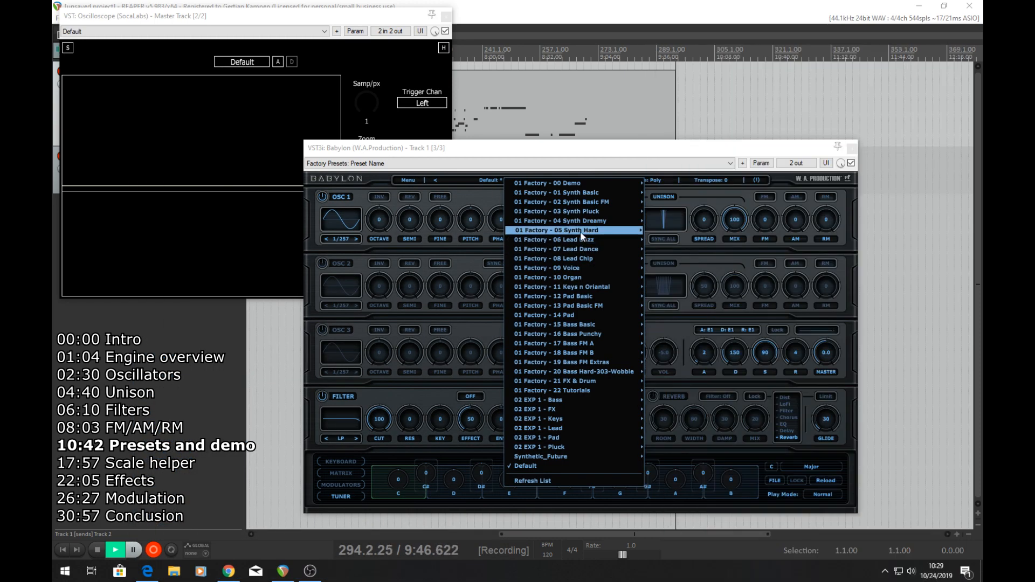
{"action": "mouse_move", "coordinate": [580, 232]}
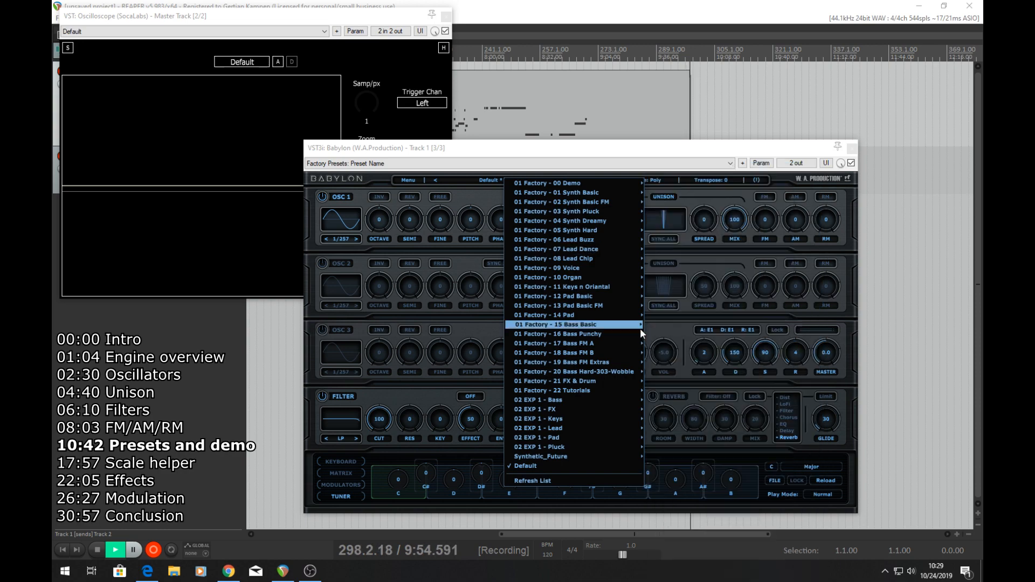
{"action": "mouse_move", "coordinate": [600, 337]}
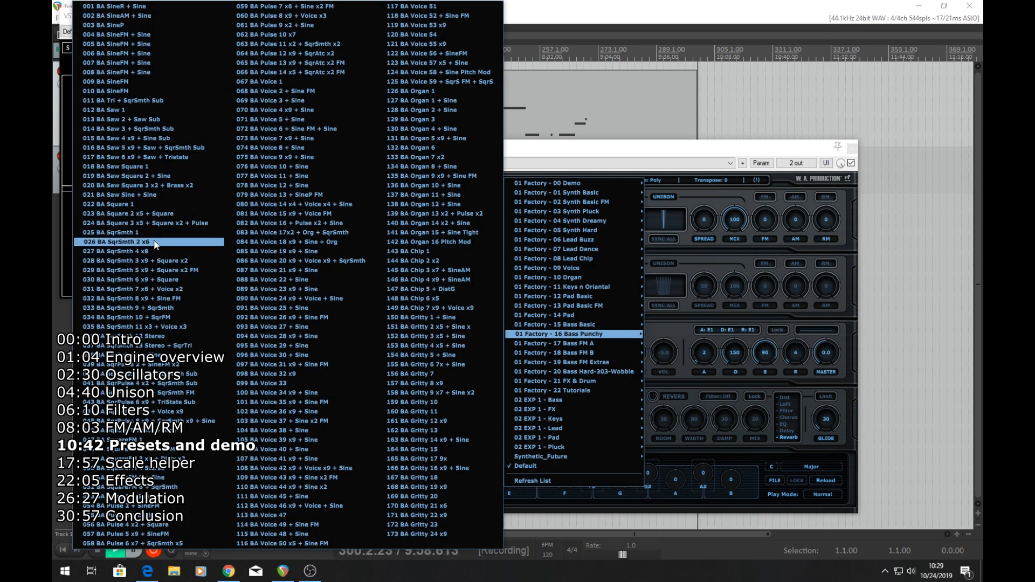
{"action": "mouse_move", "coordinate": [548, 345]}
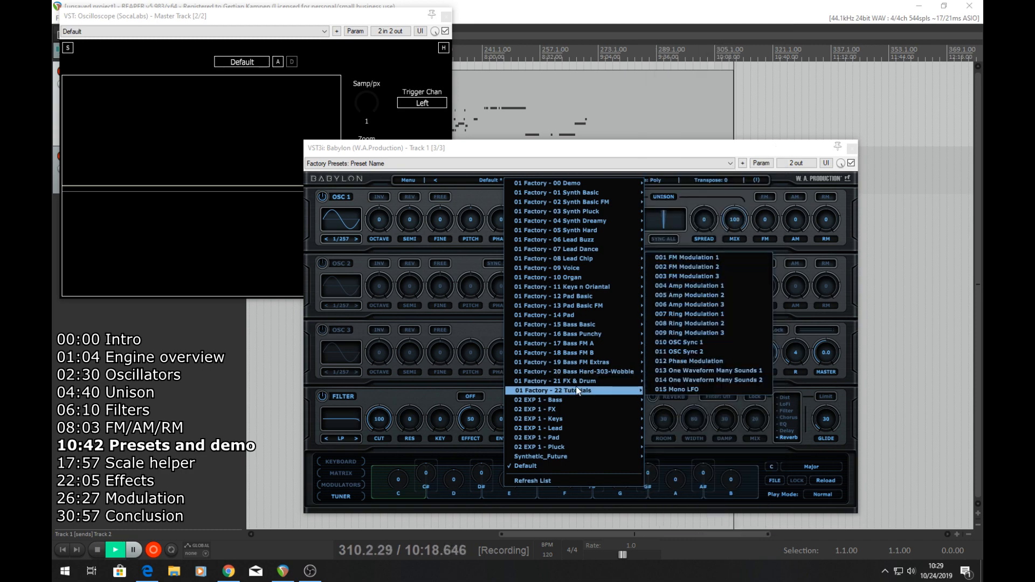
{"action": "mouse_move", "coordinate": [588, 385]}
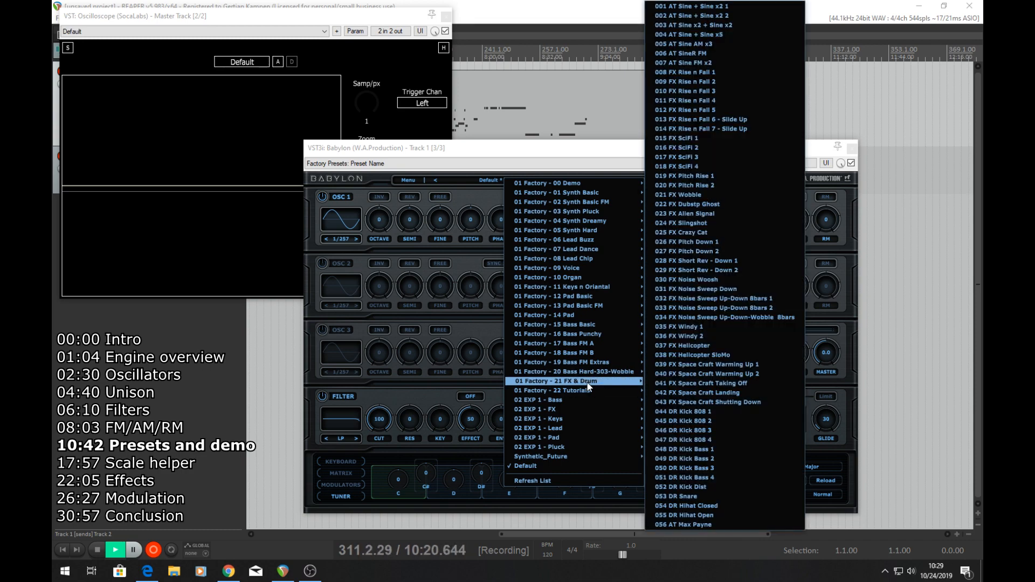
Load preset 001 AT Sine + Sine x2 1 from the 00 Demo bank and audition successive presets up to 001 PD Sine FM-Sine (0) 1.
{"action": "mouse_move", "coordinate": [620, 183]}
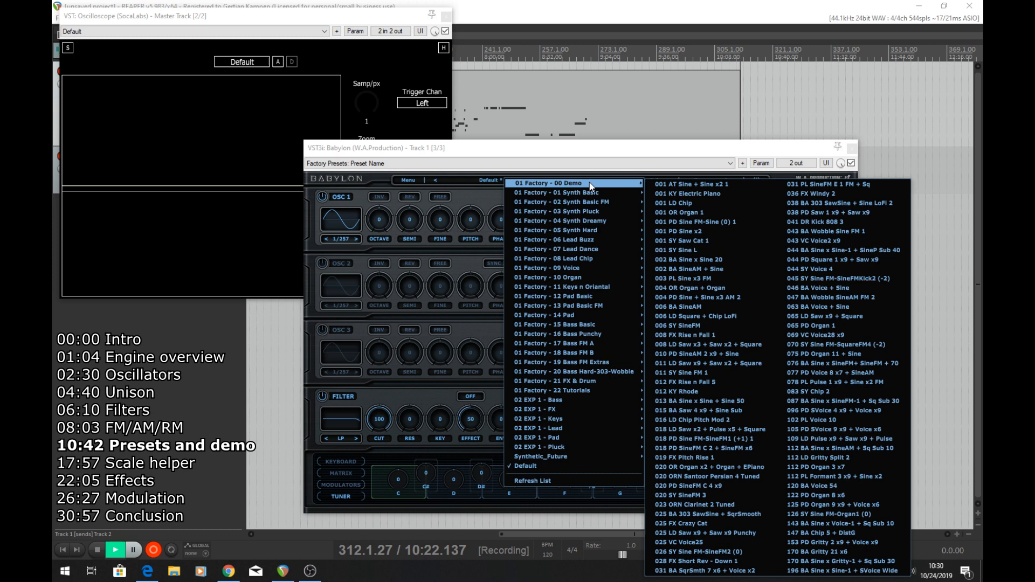
{"action": "left_click", "coordinate": [674, 185]}
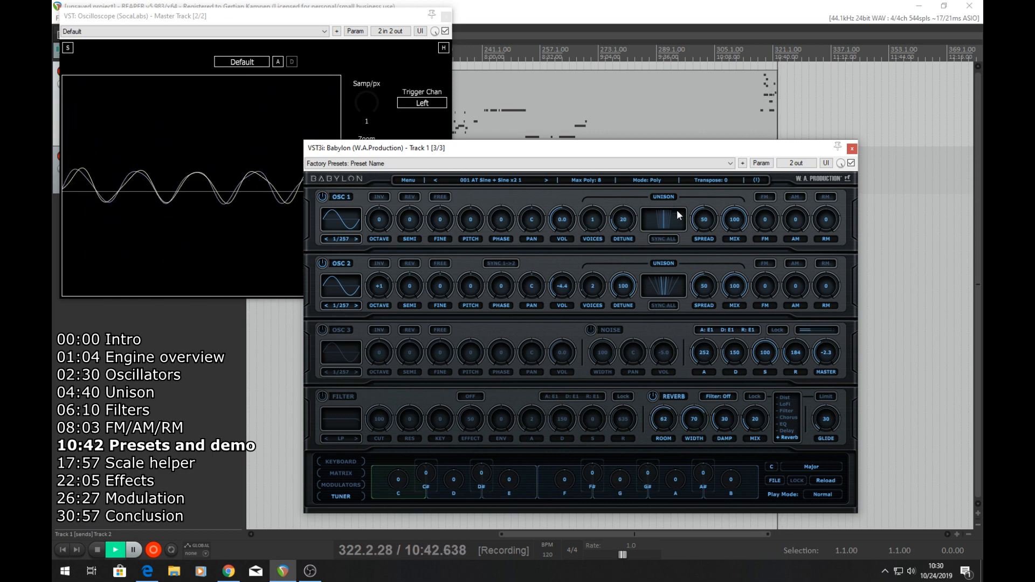
{"action": "left_click", "coordinate": [546, 182]}
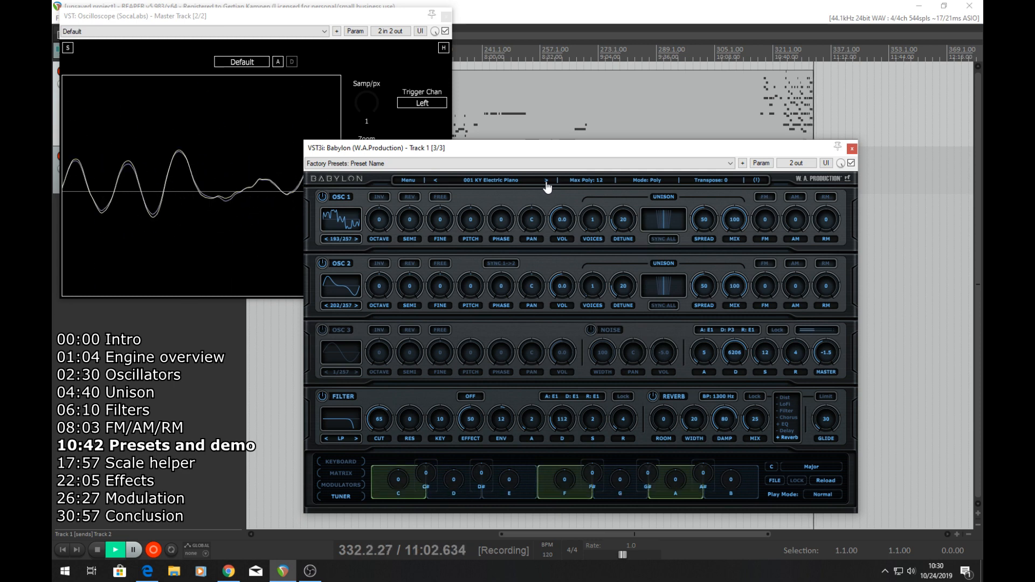
{"action": "left_click", "coordinate": [545, 182]}
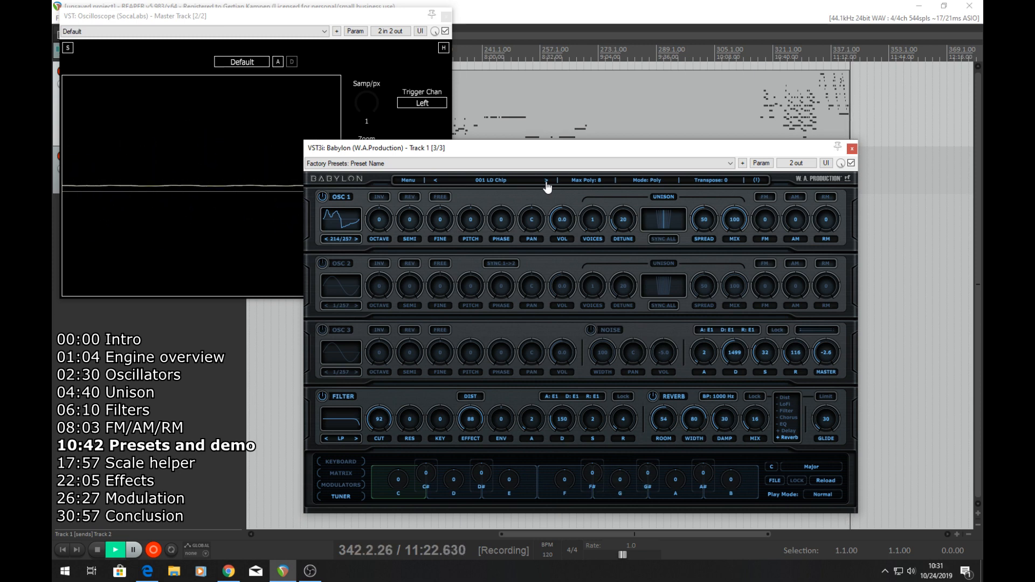
{"action": "left_click", "coordinate": [546, 181]}
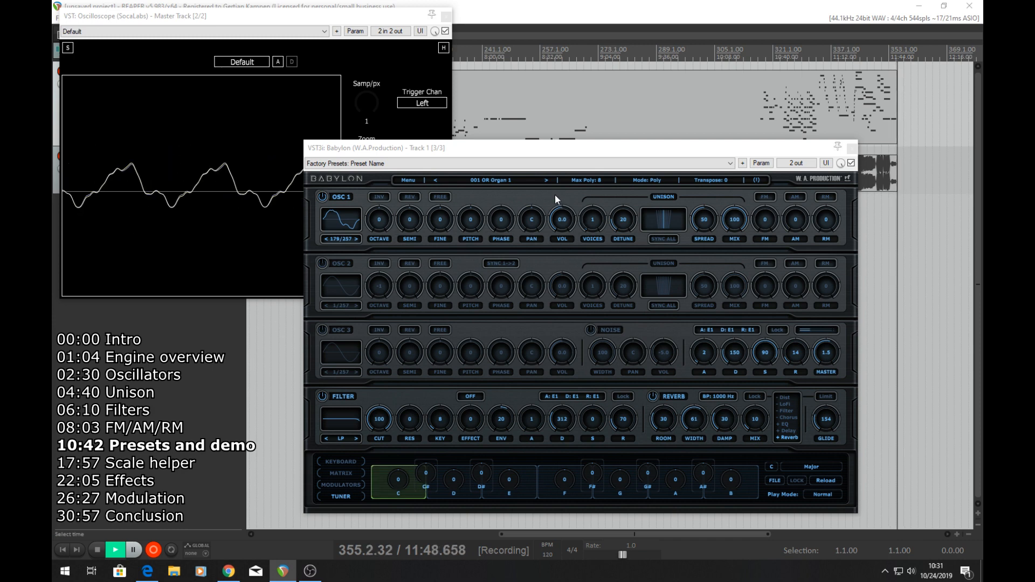
{"action": "left_click", "coordinate": [545, 181]}
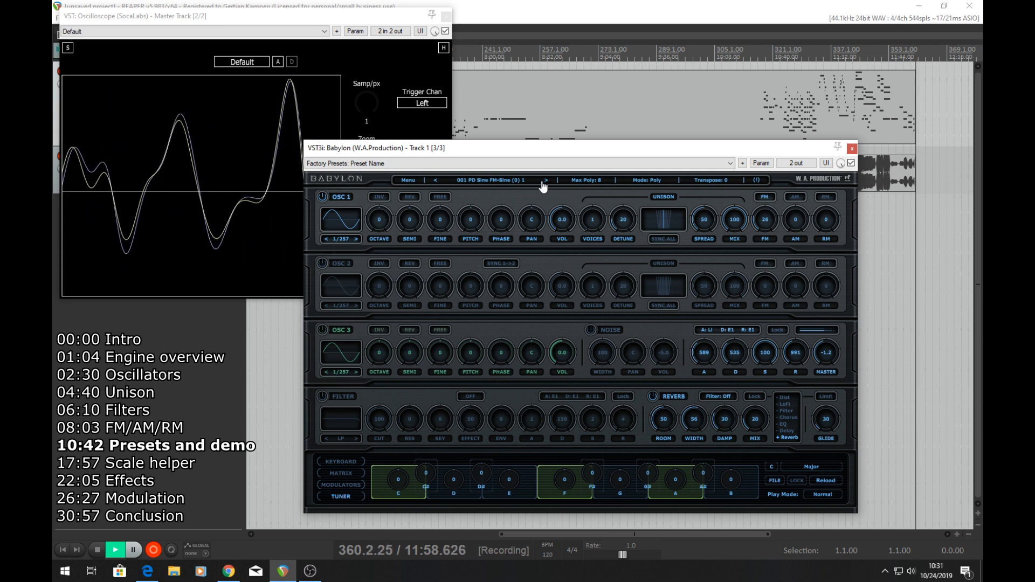
Audition the successive presets of the 00 Demo bank up to 002 BA SineAM + Sine.
{"action": "left_click", "coordinate": [544, 183]}
{"action": "left_click", "coordinate": [544, 182]}
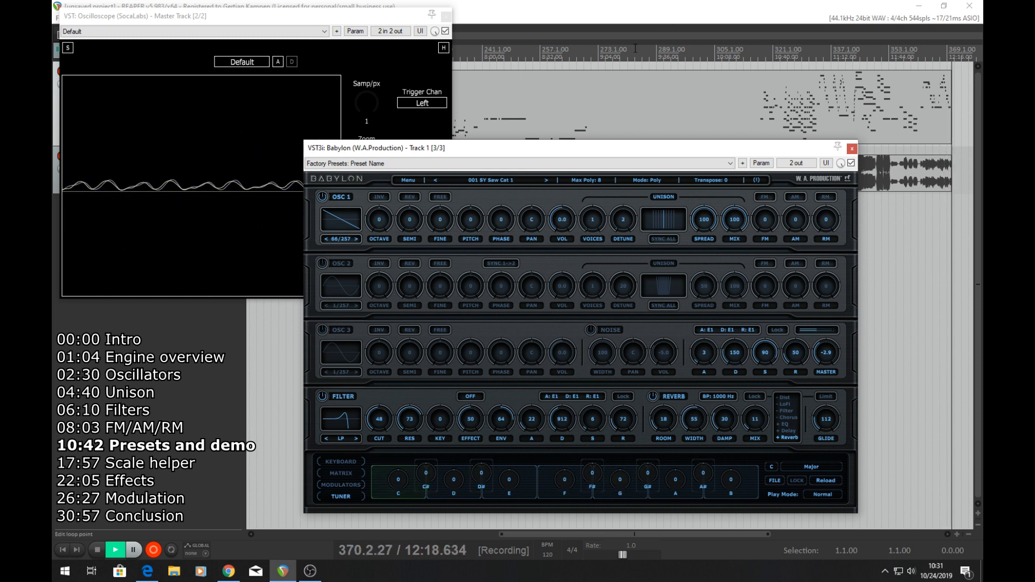
{"action": "left_click", "coordinate": [546, 180]}
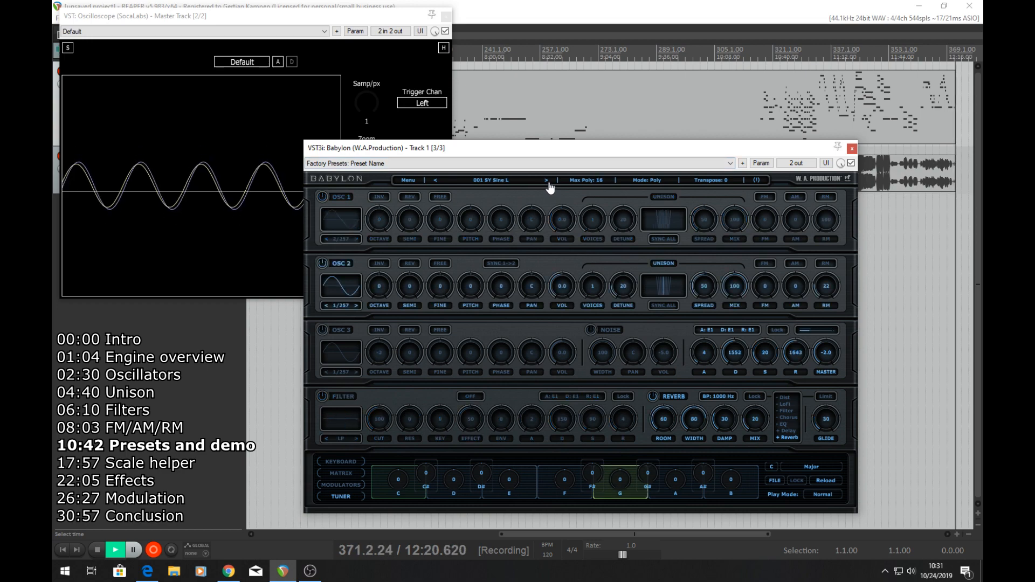
{"action": "left_click", "coordinate": [547, 180]}
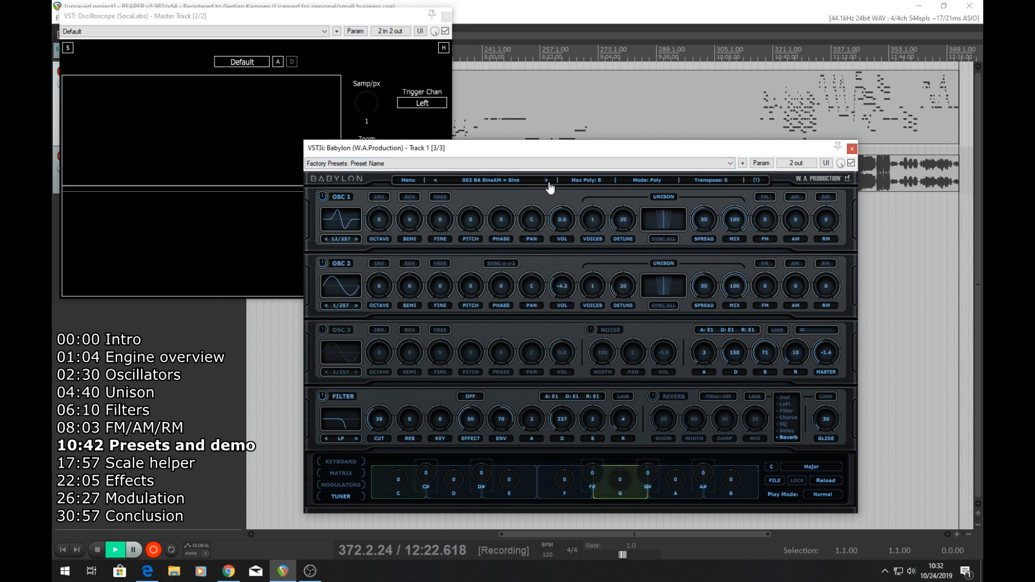
Load preset 047 BA Wobble SineAM FM 2 from the 00 Demo bank.
{"action": "left_click", "coordinate": [528, 183]}
{"action": "mouse_move", "coordinate": [507, 192]}
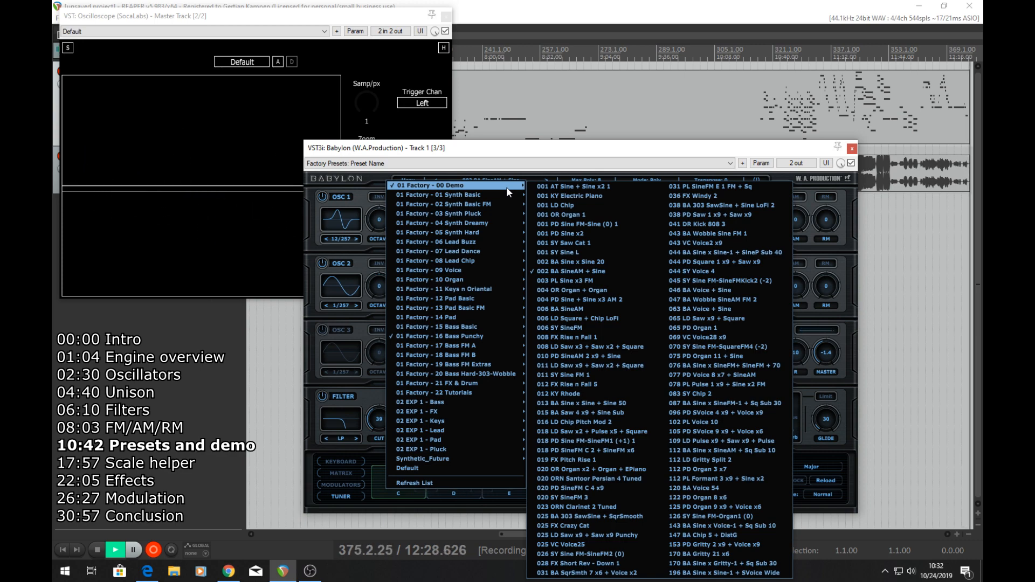
{"action": "mouse_move", "coordinate": [495, 341]}
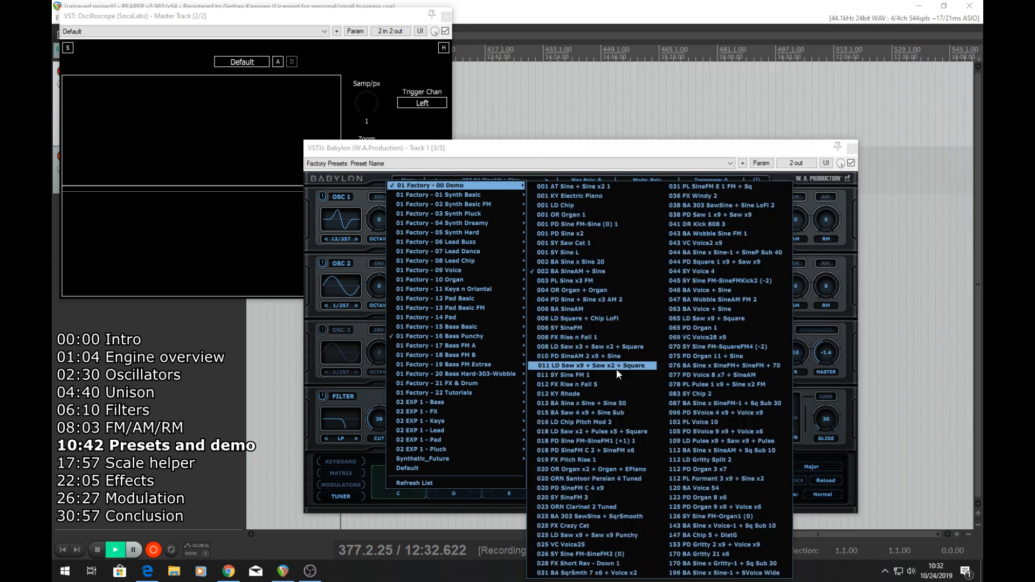
{"action": "left_click", "coordinate": [716, 299]}
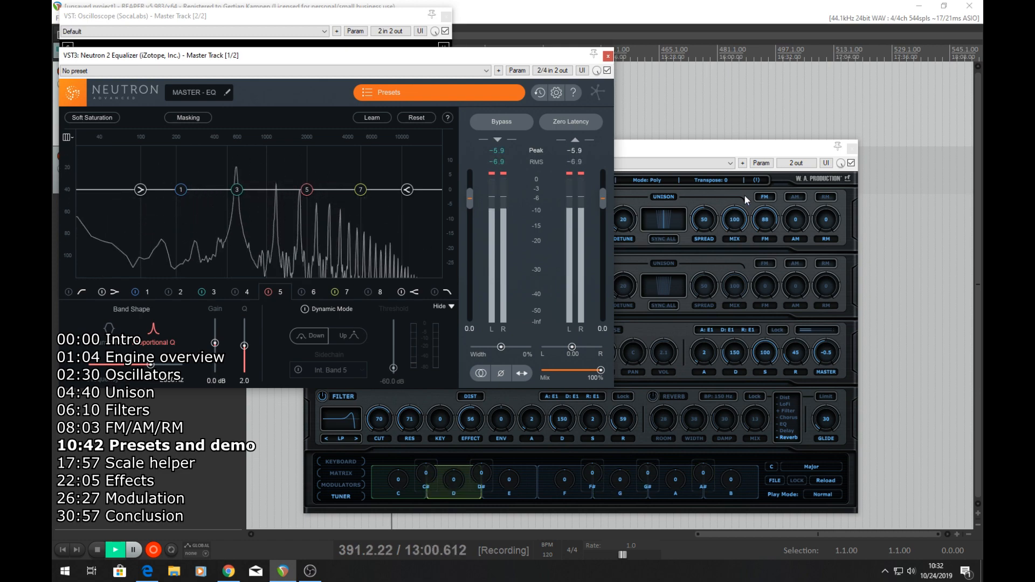
Load preset 112 LD Gritty Split 2 from the 00 Demo bank, and advance one preset to 112 PD Organ 3 x7.
{"action": "left_click", "coordinate": [690, 147]}
{"action": "left_click", "coordinate": [510, 182]}
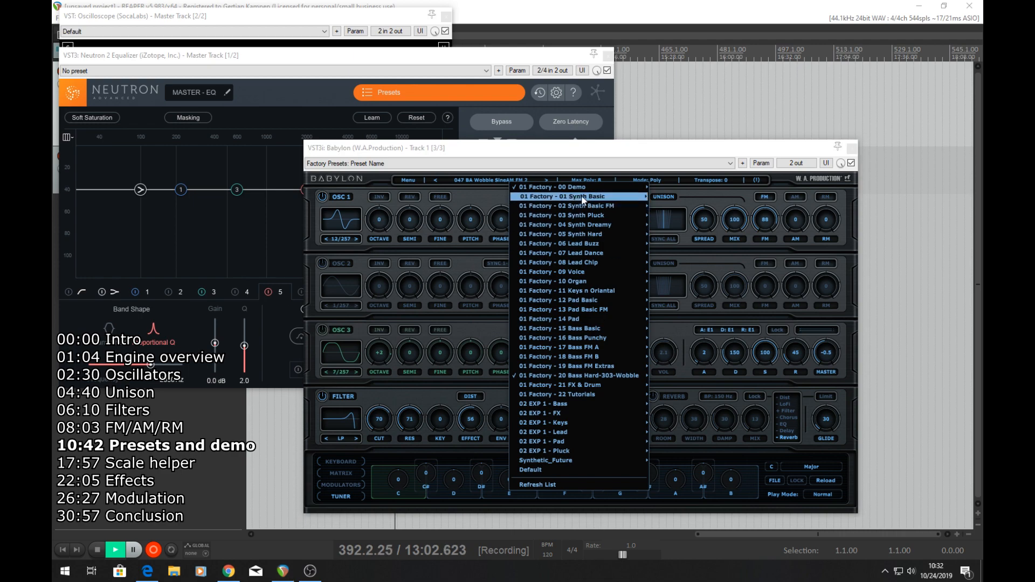
{"action": "mouse_move", "coordinate": [600, 190]}
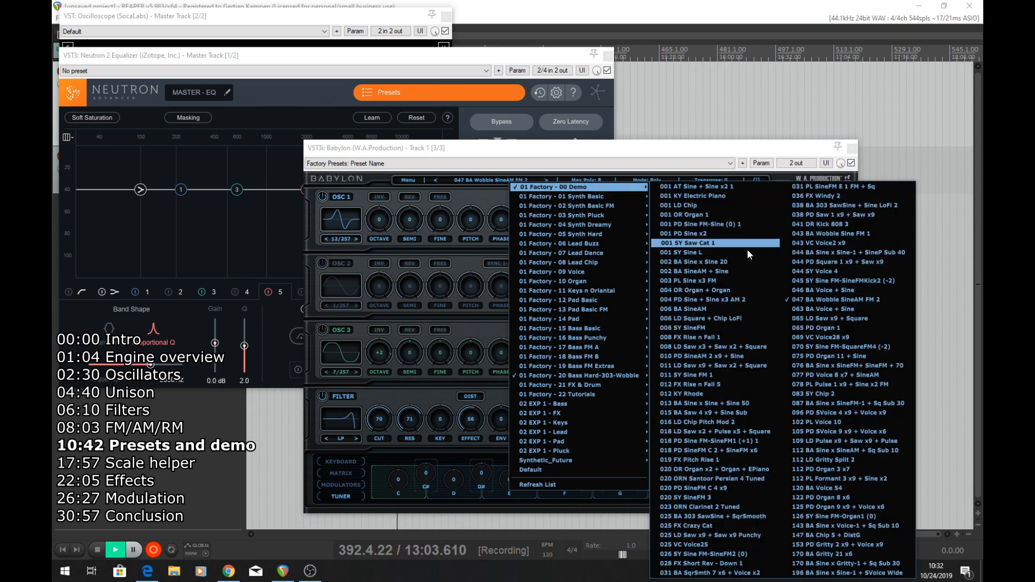
{"action": "left_click", "coordinate": [837, 460]}
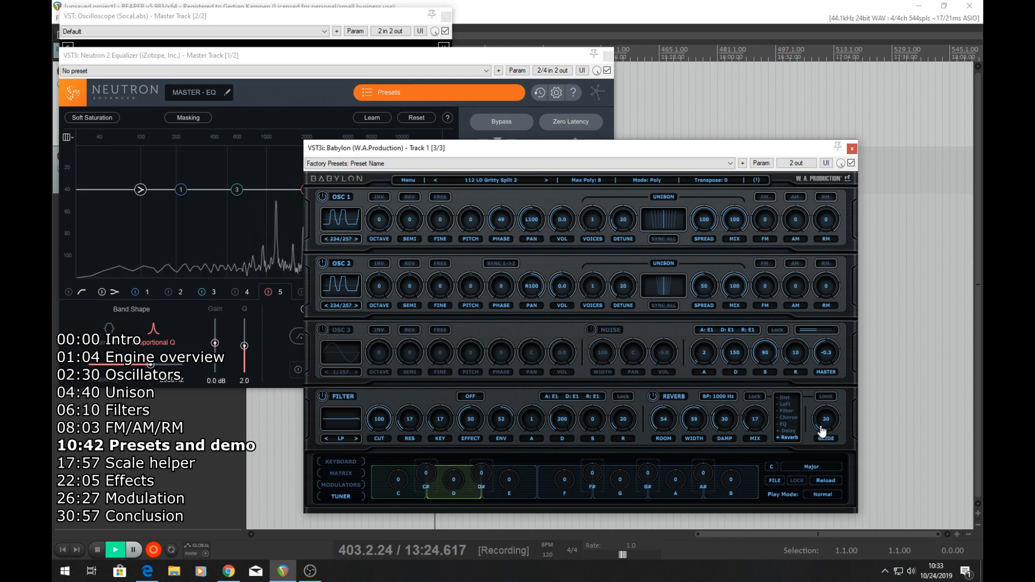
{"action": "left_click", "coordinate": [546, 180]}
Load preset 147 BA Chip 5 + DistG from the 00 Demo bank.
{"action": "left_click", "coordinate": [493, 180]}
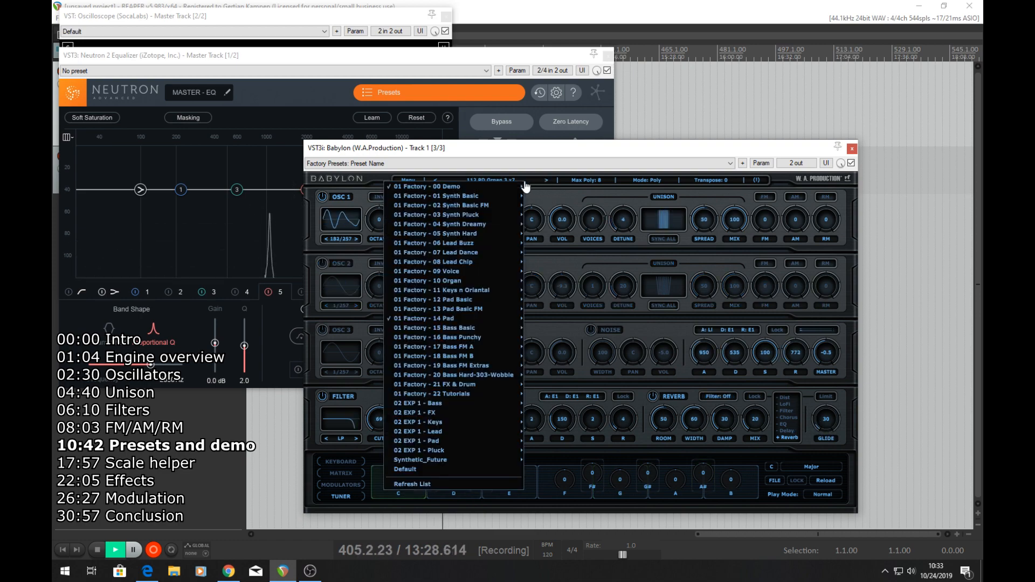
{"action": "mouse_move", "coordinate": [497, 186]}
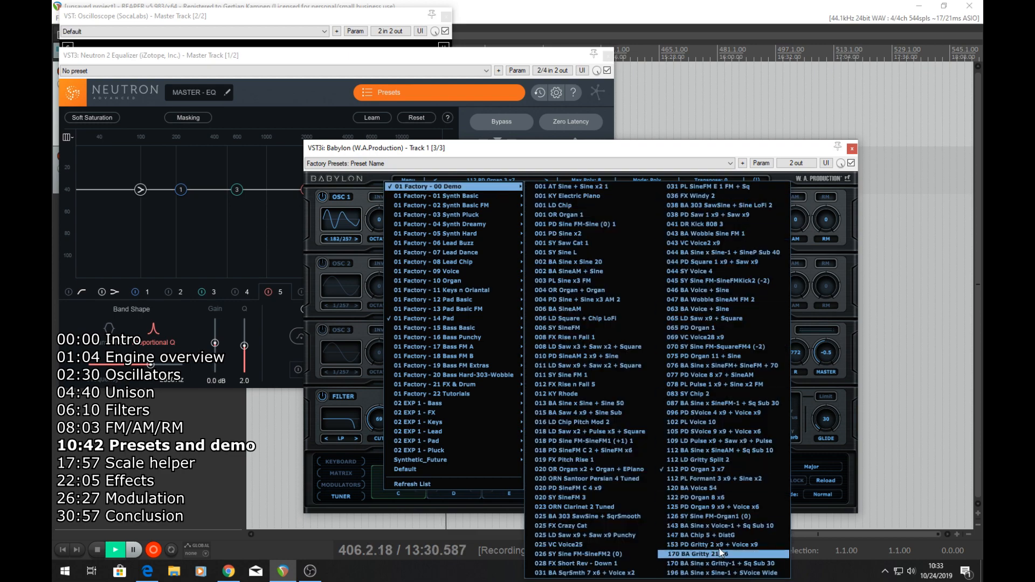
{"action": "left_click", "coordinate": [712, 535]}
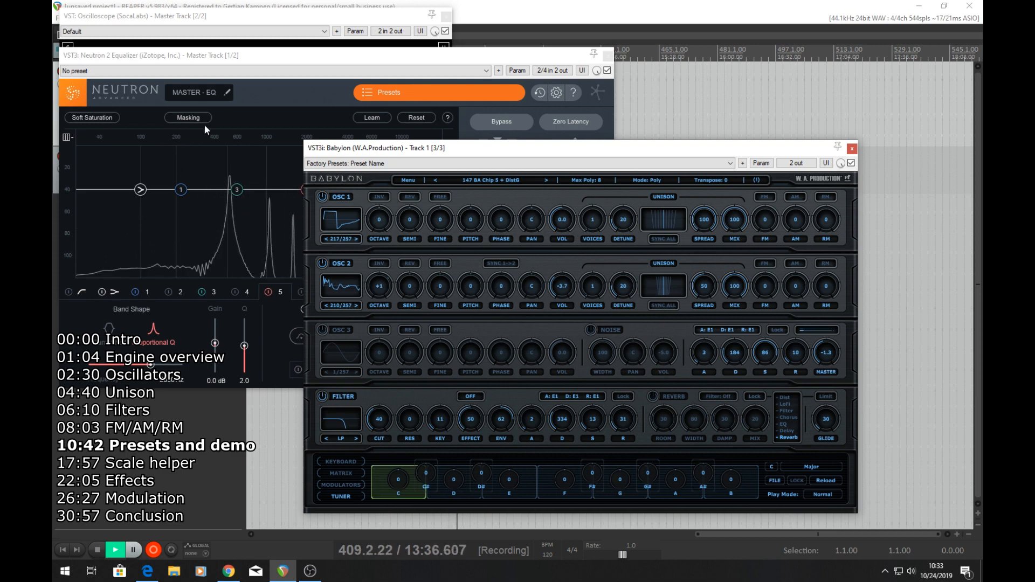
Load preset 001 SY Sine from the 01 Synth Basic bank.
{"action": "left_click", "coordinate": [508, 180]}
{"action": "mouse_move", "coordinate": [570, 191]}
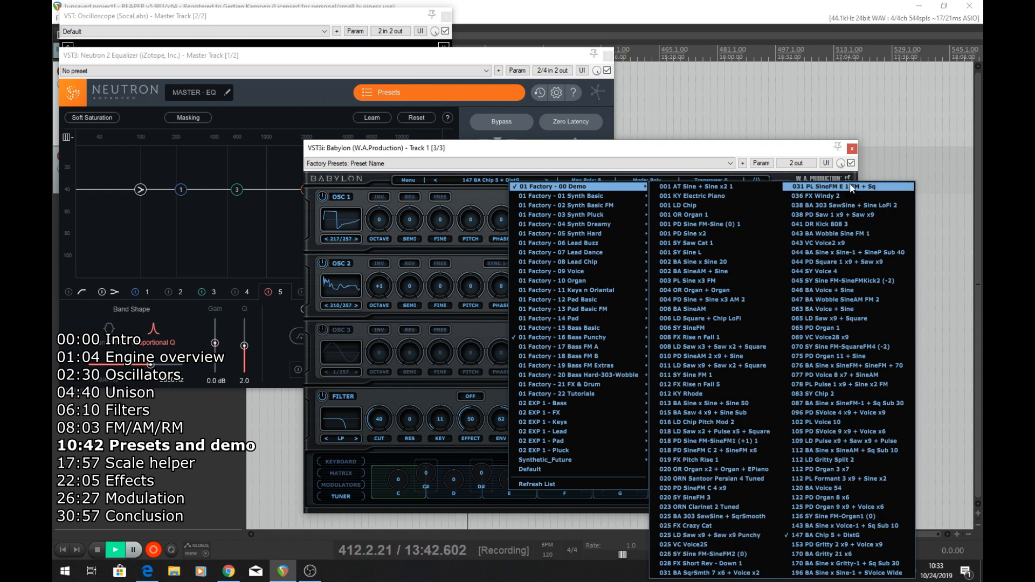
{"action": "mouse_move", "coordinate": [618, 196]}
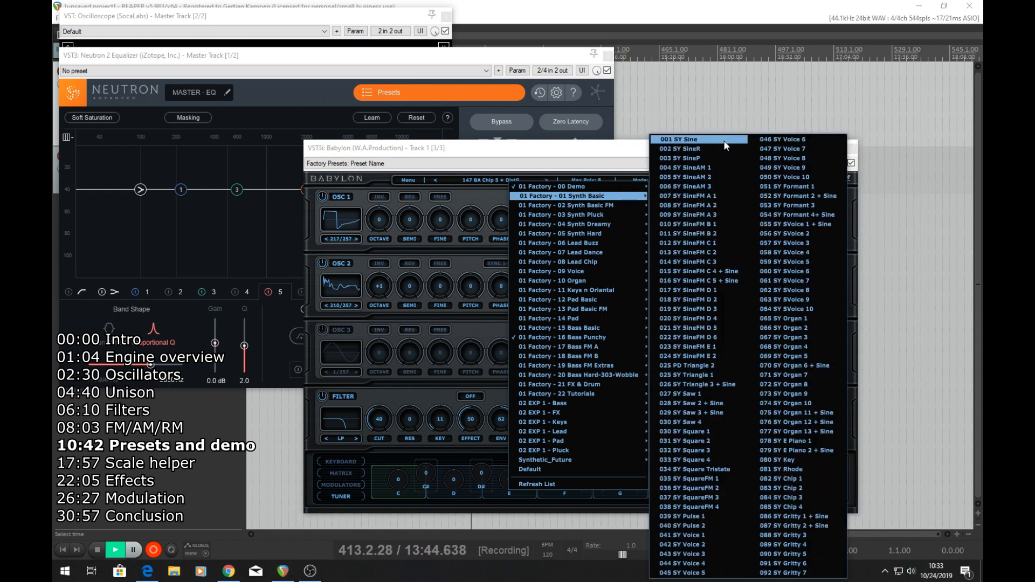
{"action": "left_click", "coordinate": [698, 139]}
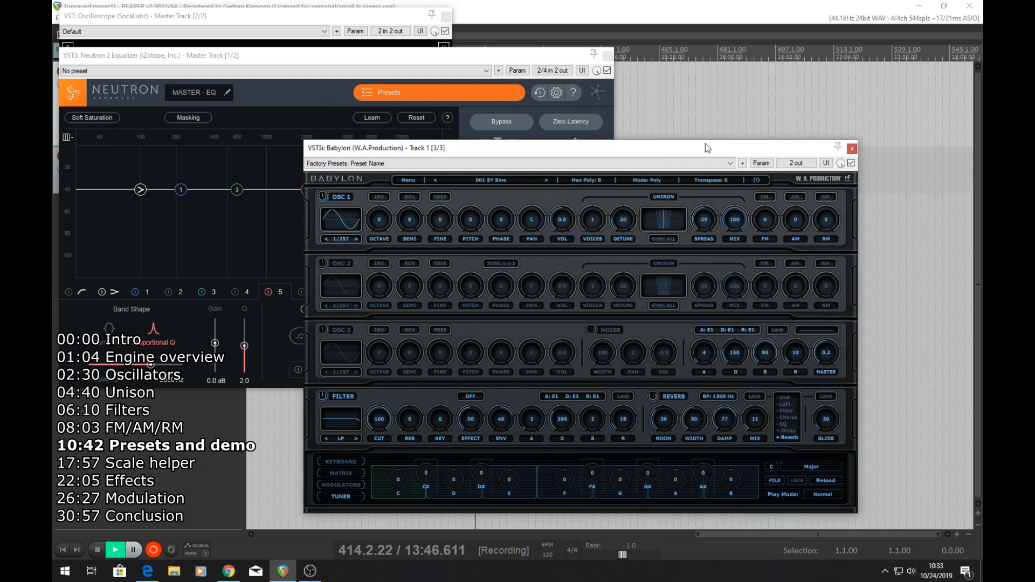
Audition the successive presets of the 01 Synth Basic bank up to 020 SY SineFM D 4.
{"action": "left_click", "coordinate": [408, 183]}
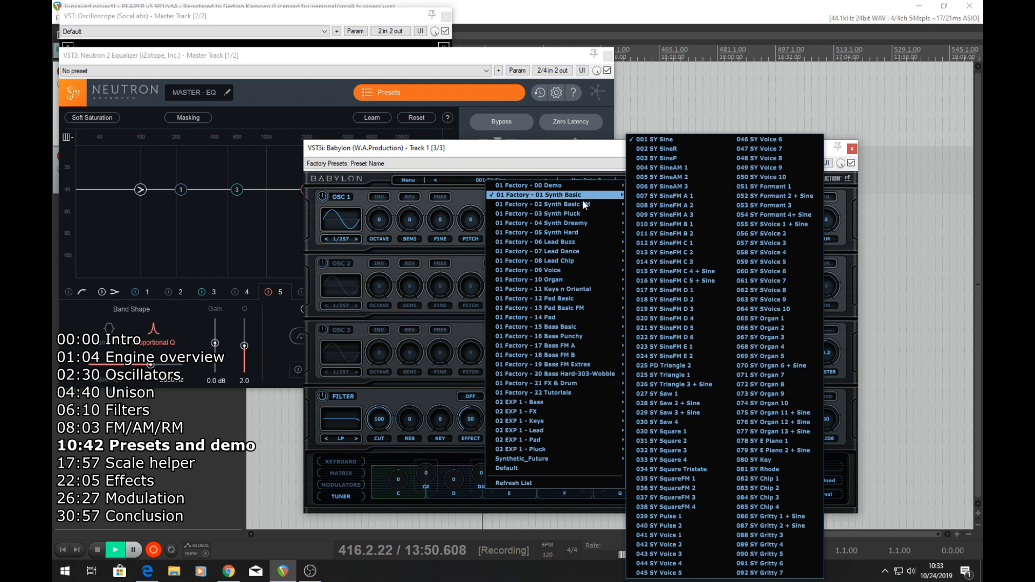
{"action": "left_click", "coordinate": [568, 145]}
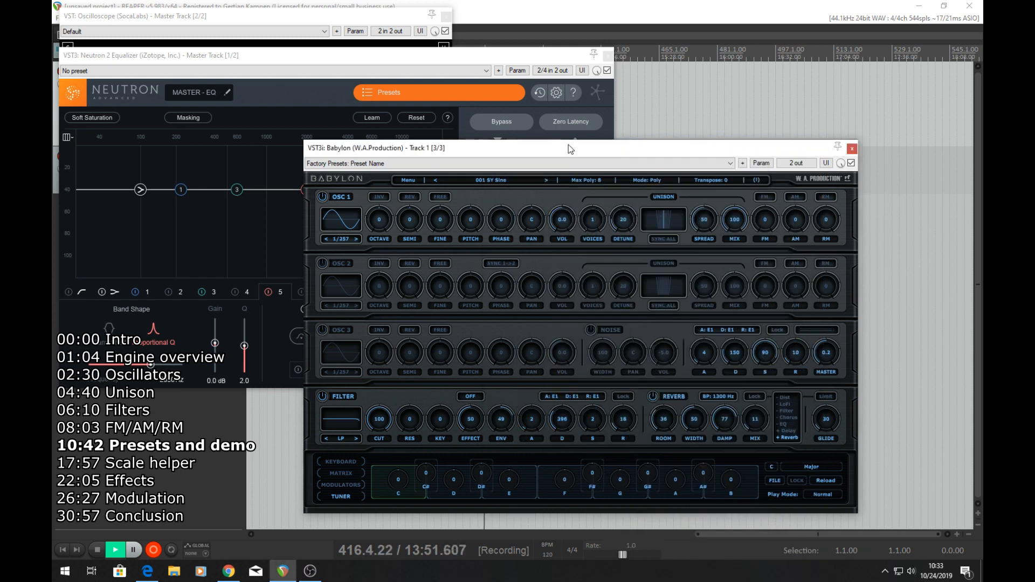
{"action": "left_click", "coordinate": [547, 181]}
{"action": "left_click", "coordinate": [549, 181]}
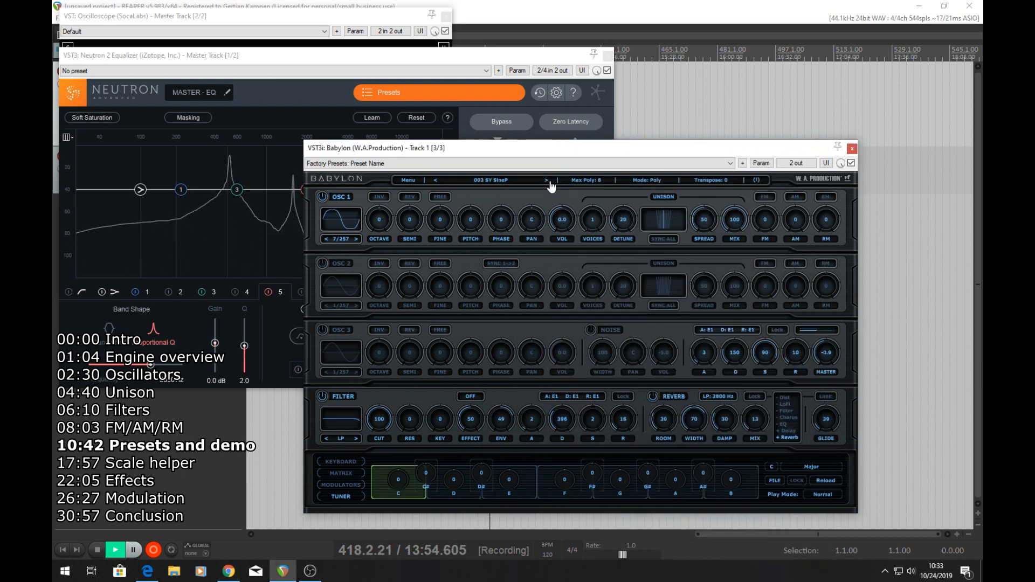
{"action": "left_click", "coordinate": [549, 181]}
{"action": "left_click", "coordinate": [549, 182]}
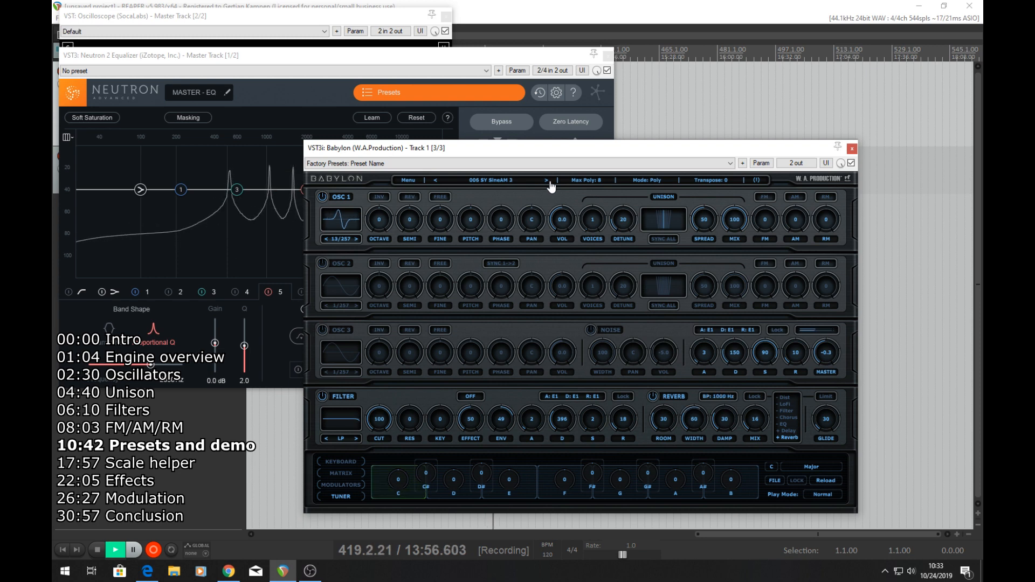
{"action": "left_click", "coordinate": [550, 182]}
{"action": "left_click", "coordinate": [550, 182]}
{"action": "left_click", "coordinate": [549, 181]}
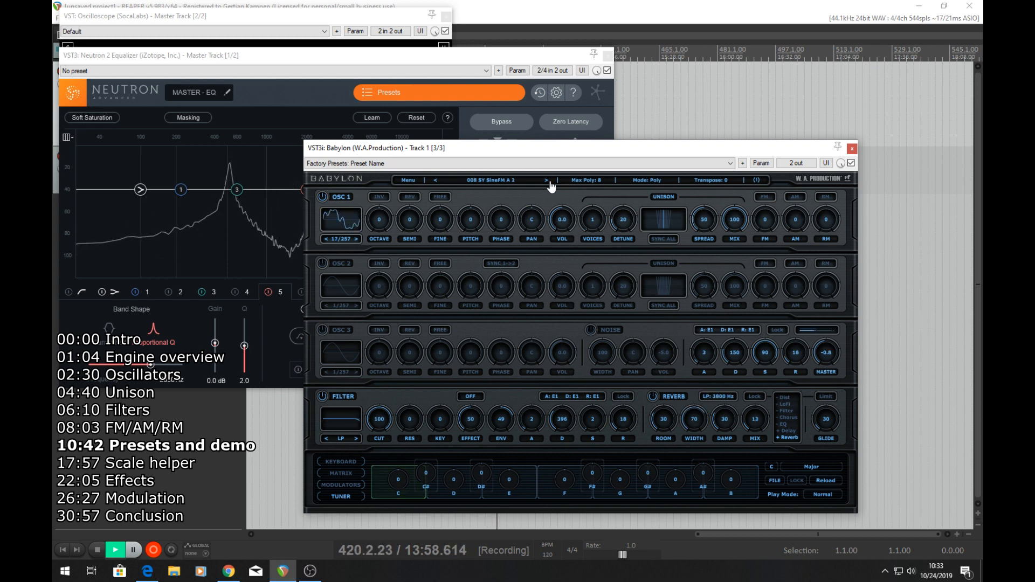
{"action": "left_click", "coordinate": [550, 181]}
{"action": "left_click", "coordinate": [549, 182]}
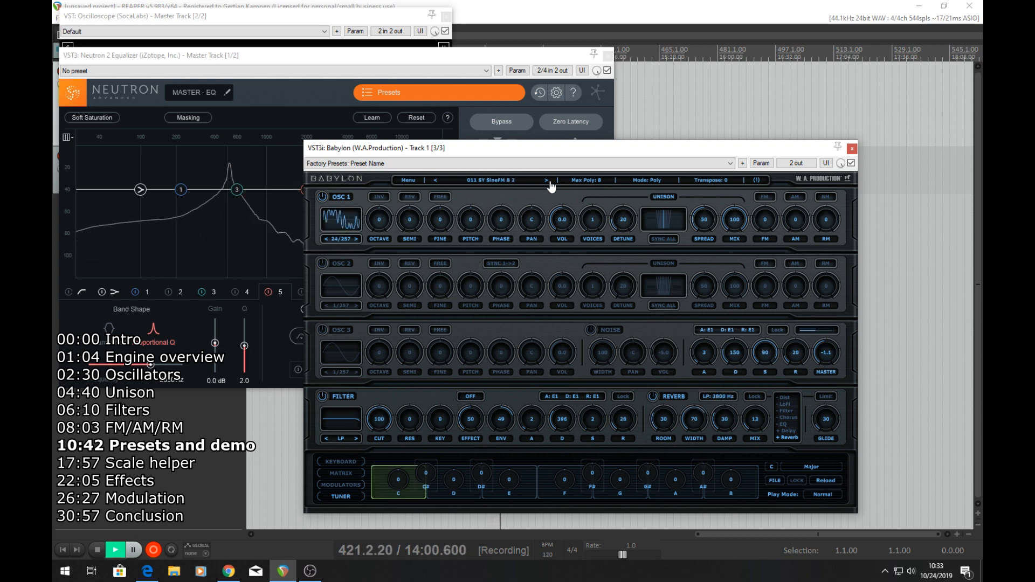
{"action": "left_click", "coordinate": [549, 182]}
{"action": "left_click", "coordinate": [550, 182]}
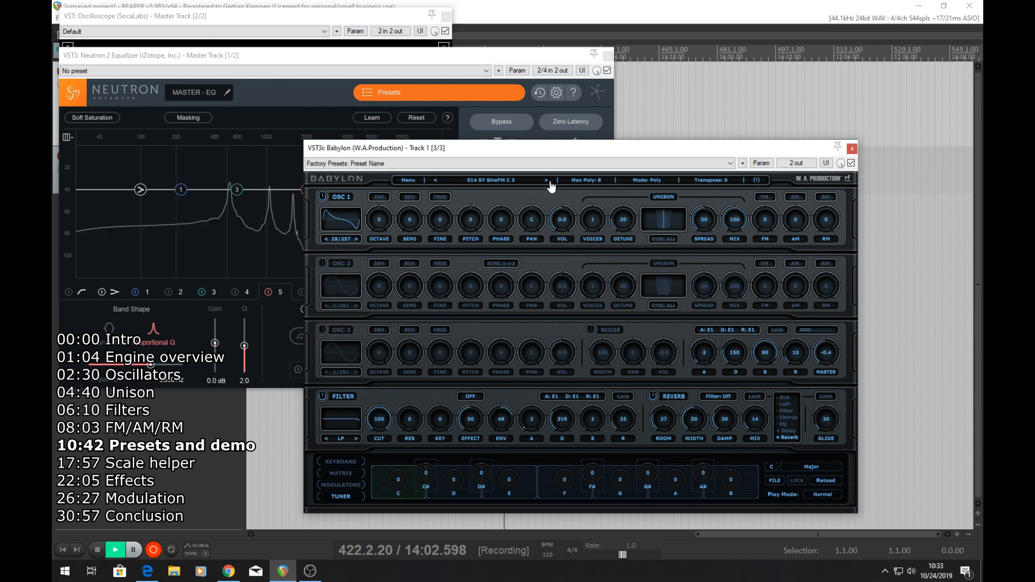
{"action": "left_click", "coordinate": [550, 182]}
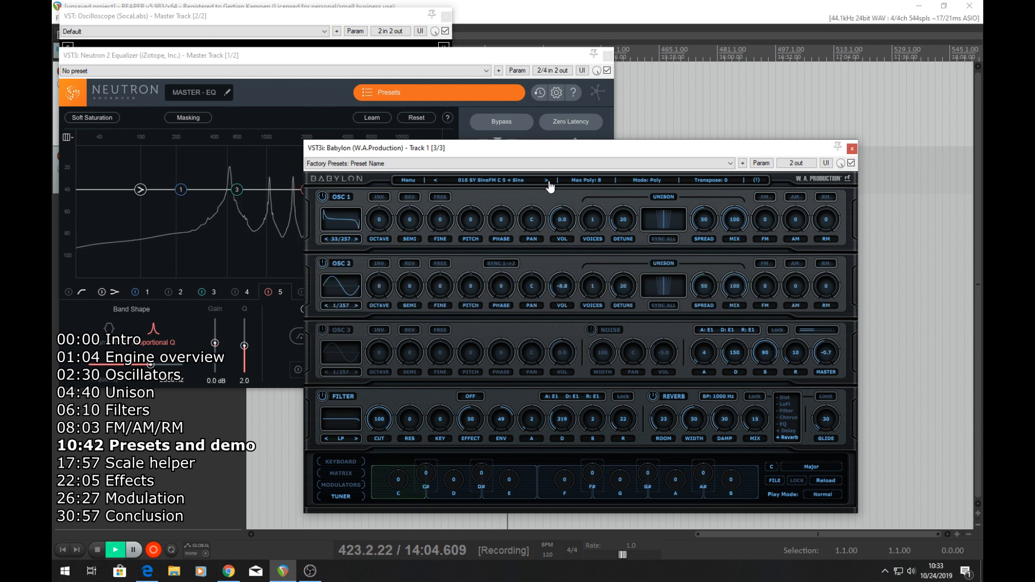
{"action": "left_click", "coordinate": [550, 183]}
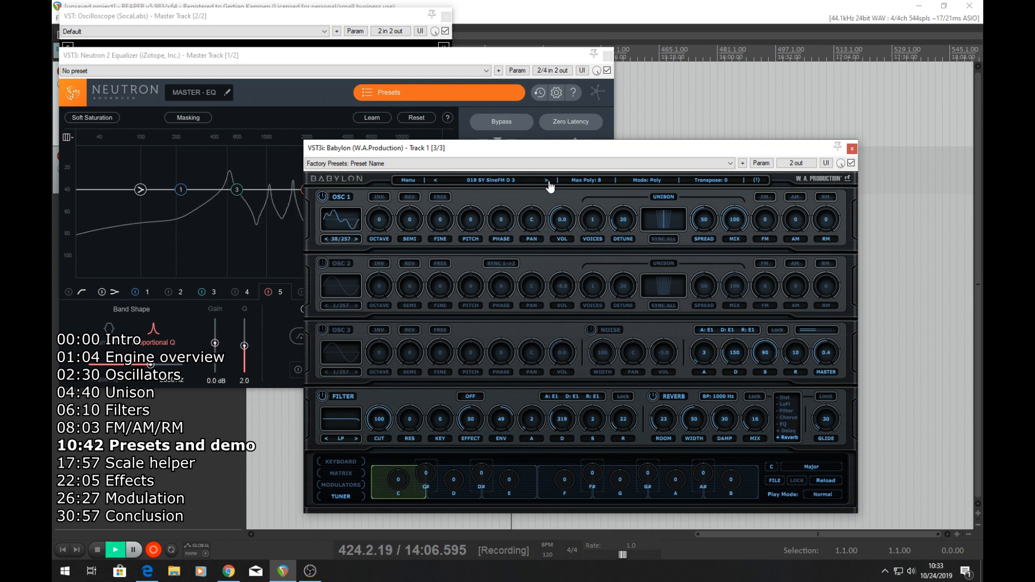
{"action": "left_click", "coordinate": [550, 182]}
Load preset 000 VC Voice0 from the 09 Voice bank.
{"action": "left_click", "coordinate": [493, 181]}
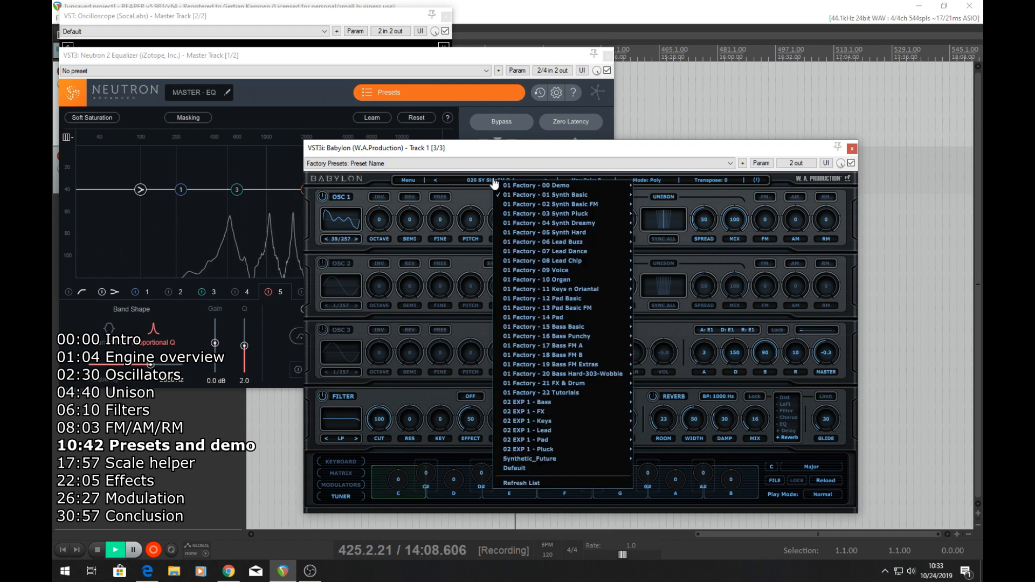
{"action": "mouse_move", "coordinate": [571, 197]}
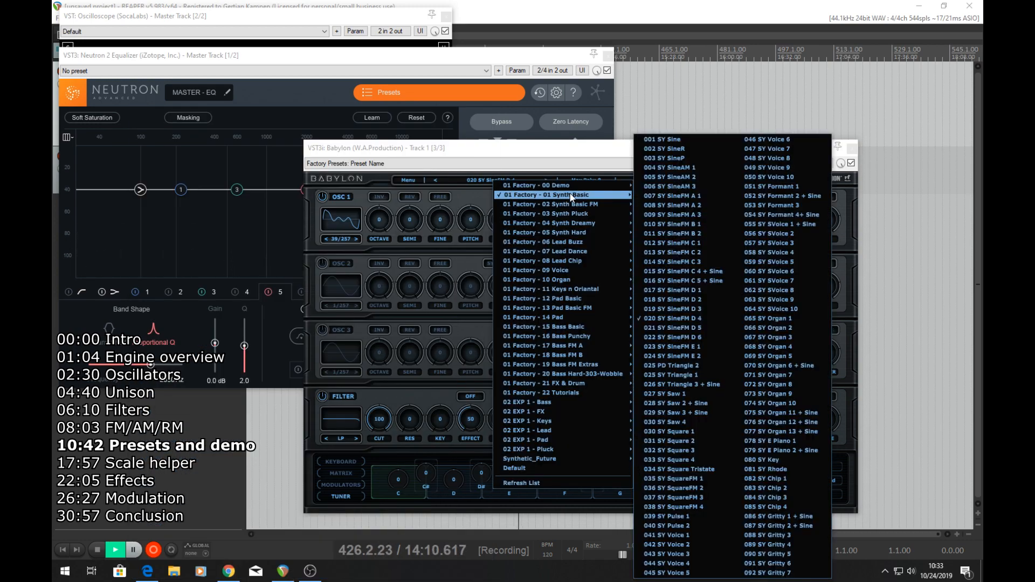
{"action": "mouse_move", "coordinate": [576, 270]}
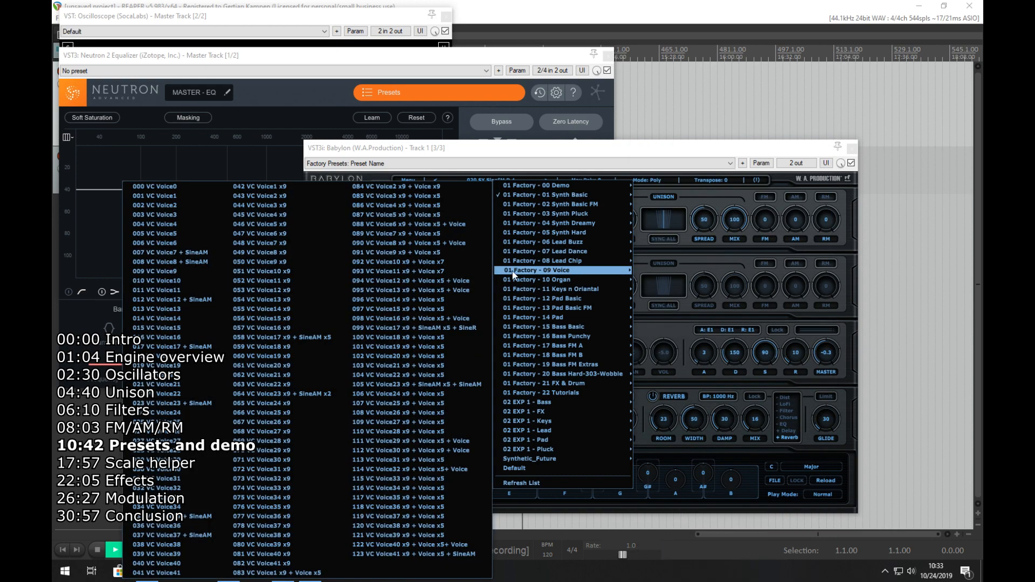
{"action": "left_click", "coordinate": [147, 190]}
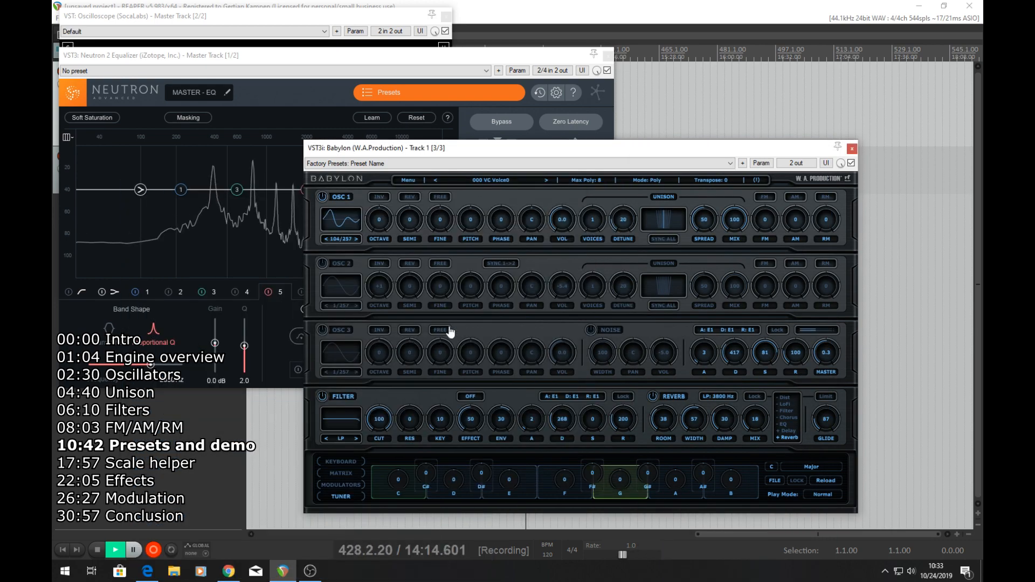
Audition the successive presets of the 09 Voice bank up to 018 VC Voice18.
{"action": "left_click", "coordinate": [546, 181]}
{"action": "left_click", "coordinate": [546, 181]}
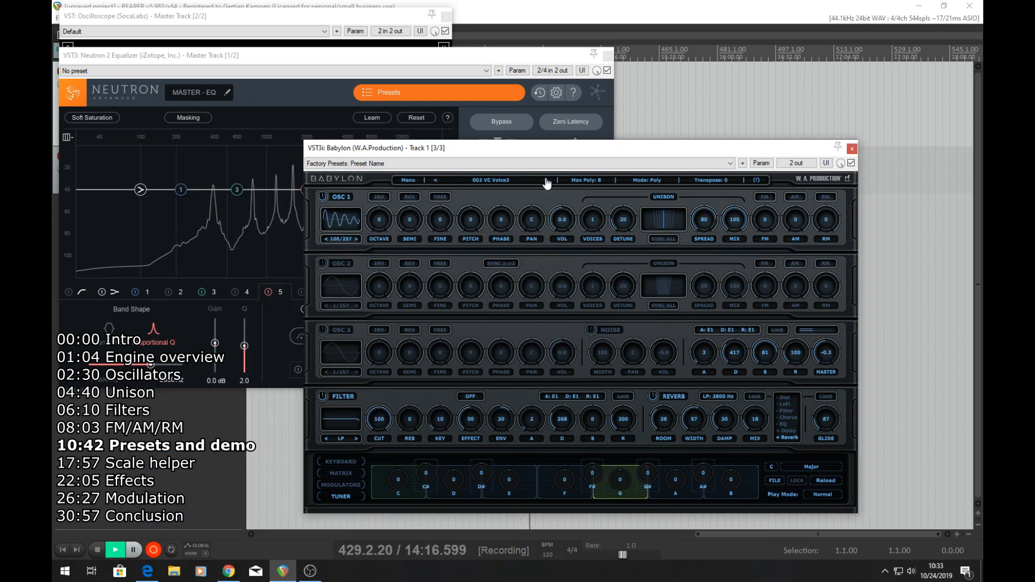
{"action": "left_click", "coordinate": [546, 181]}
{"action": "left_click", "coordinate": [546, 180]}
{"action": "left_click", "coordinate": [546, 181]}
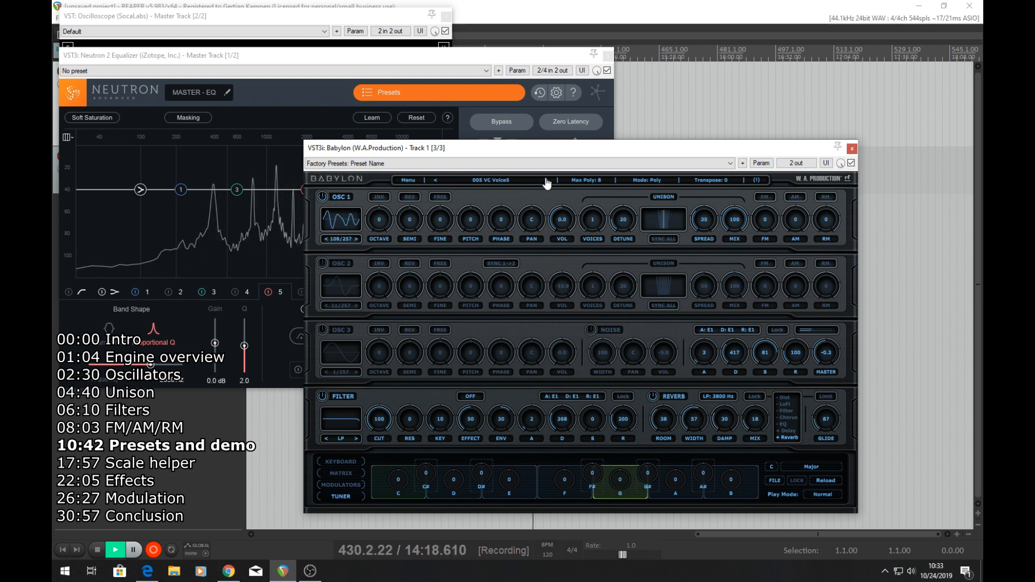
{"action": "left_click", "coordinate": [547, 181]}
{"action": "left_click", "coordinate": [546, 181]}
{"action": "left_click", "coordinate": [546, 181]}
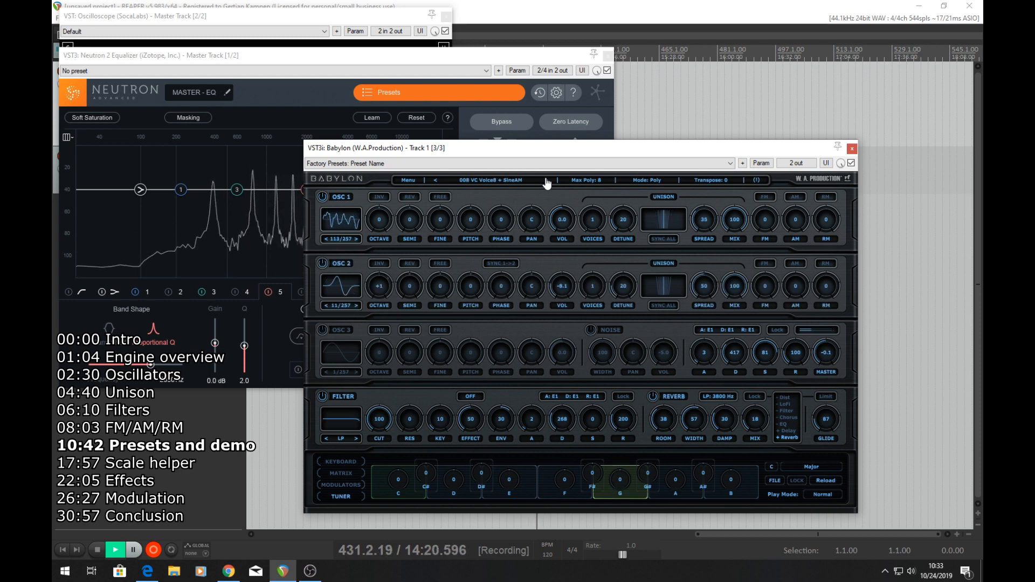
{"action": "left_click", "coordinate": [546, 180]}
{"action": "left_click", "coordinate": [547, 180]}
{"action": "left_click", "coordinate": [546, 181]}
{"action": "left_click", "coordinate": [546, 181]}
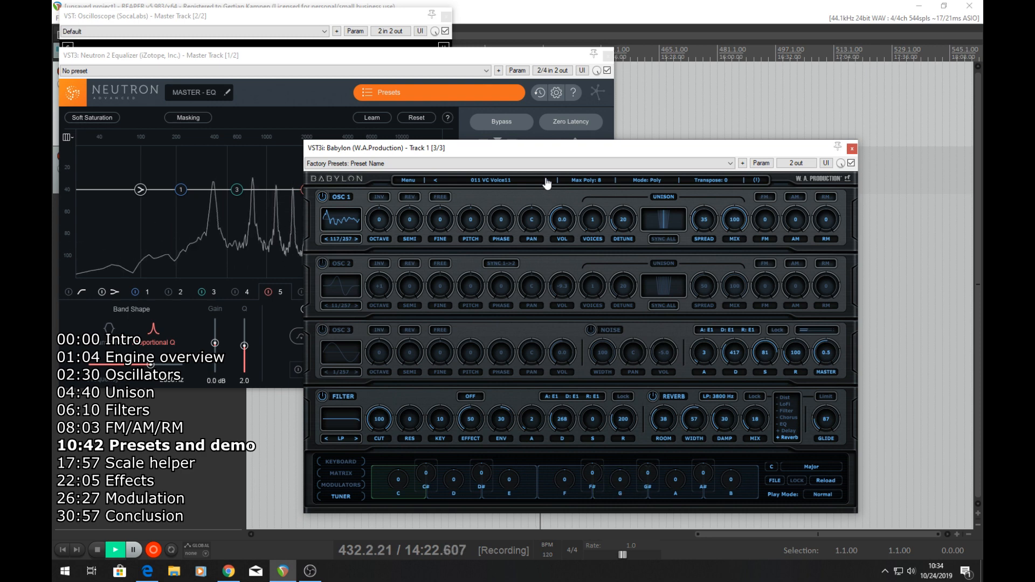
{"action": "left_click", "coordinate": [546, 180]}
{"action": "left_click", "coordinate": [546, 181]}
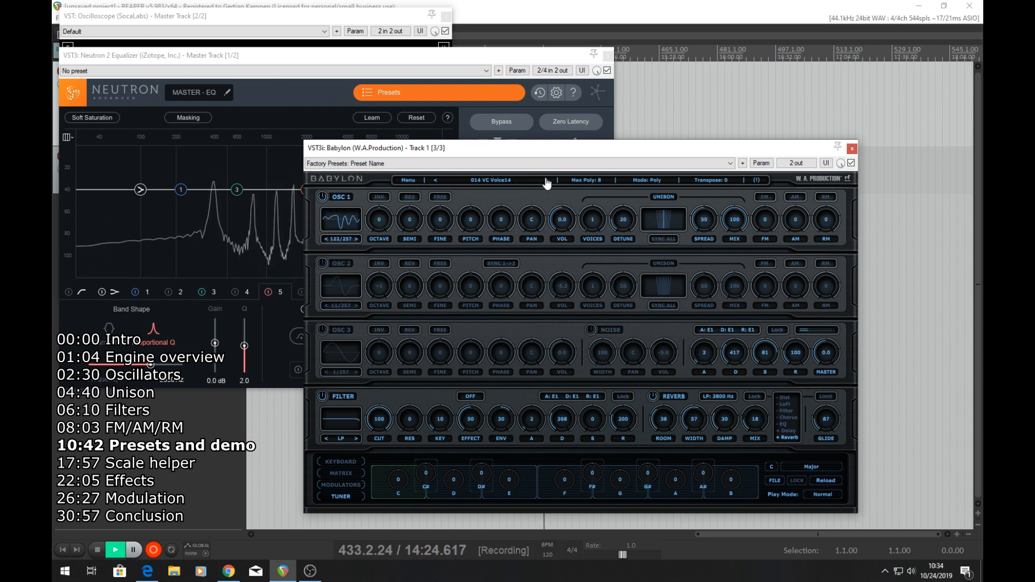
{"action": "left_click", "coordinate": [546, 181]}
{"action": "left_click", "coordinate": [546, 180]}
{"action": "left_click", "coordinate": [546, 181]}
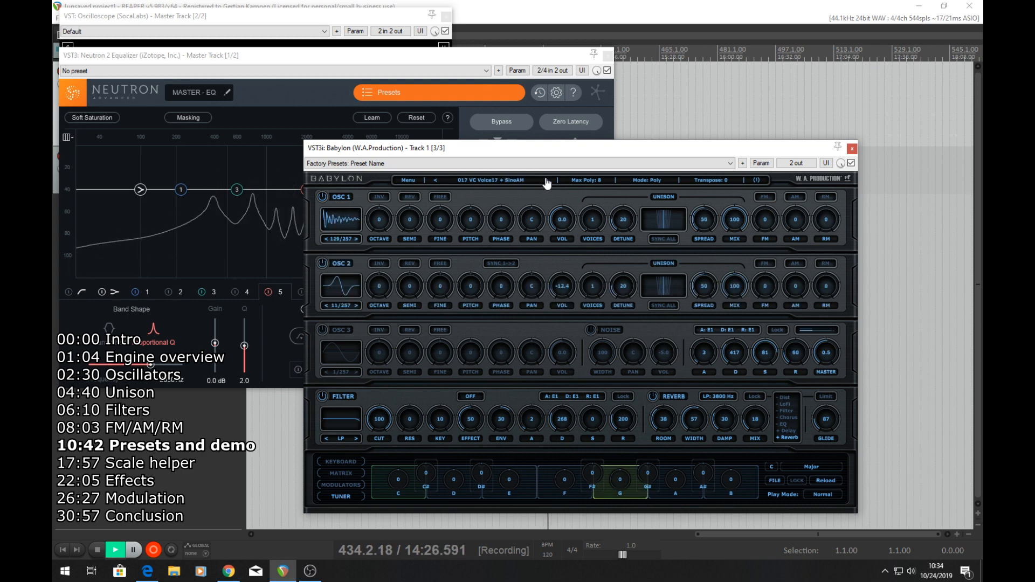
{"action": "left_click", "coordinate": [546, 181]}
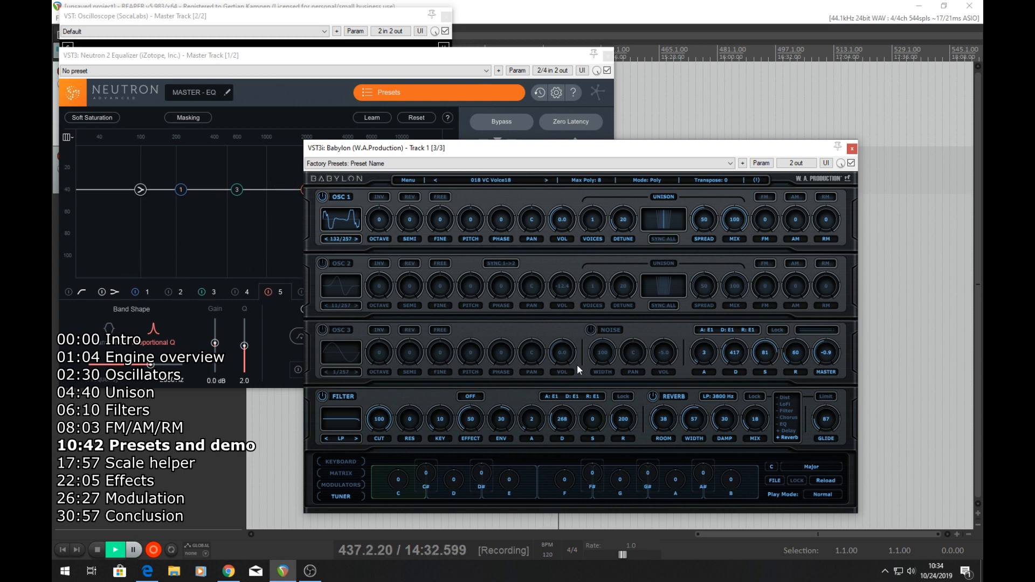
Audition the neighbouring presets of the 09 Voice bank from 017 VC Voice17 + SineAM up to 025 VC Voice25.
{"action": "left_click", "coordinate": [434, 181]}
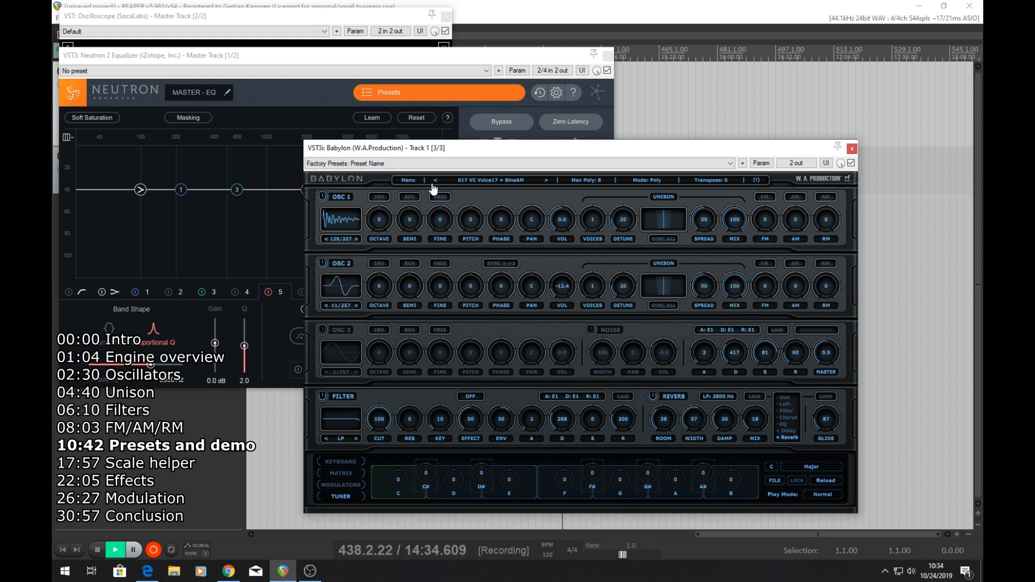
{"action": "left_click", "coordinate": [434, 181]}
{"action": "left_click", "coordinate": [550, 183]}
{"action": "left_click", "coordinate": [550, 183]}
{"action": "left_click", "coordinate": [435, 181]}
{"action": "left_click", "coordinate": [546, 183]}
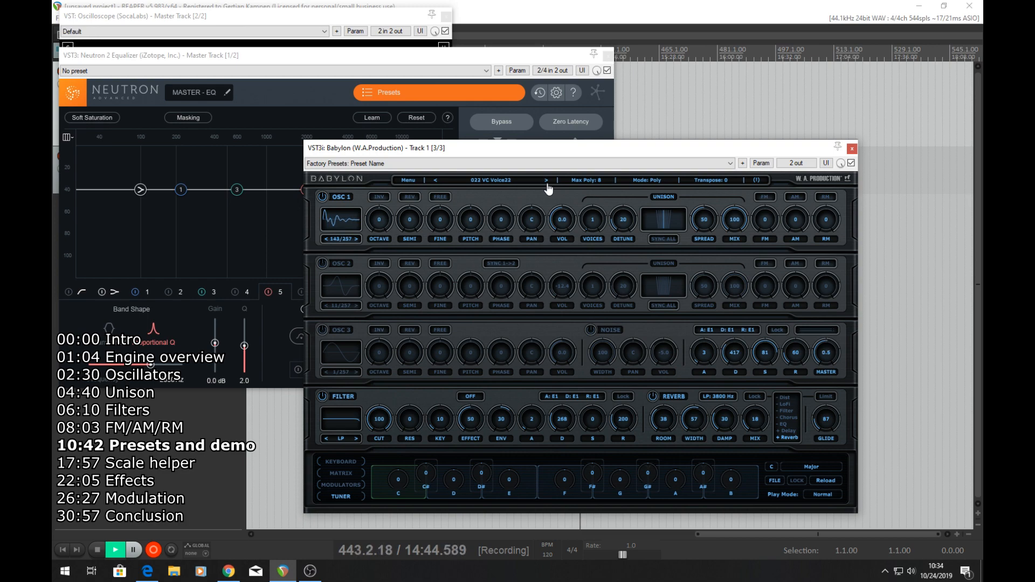
{"action": "left_click", "coordinate": [547, 185]}
{"action": "left_click", "coordinate": [548, 185]}
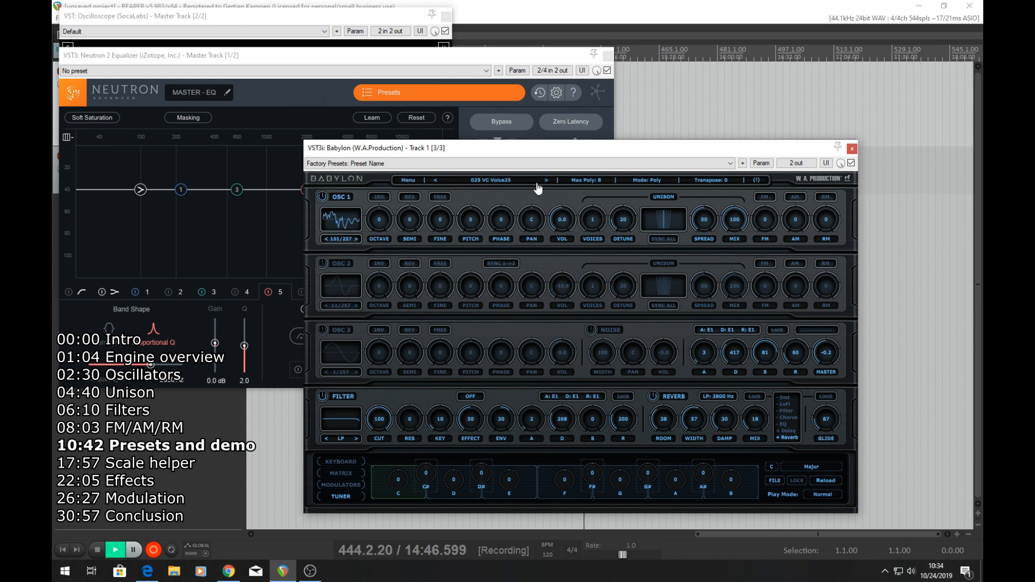
Load preset EXP1 KY Im Basic 1 from the 02 EXP 1 - Keys bank.
{"action": "left_click", "coordinate": [520, 184]}
{"action": "mouse_move", "coordinate": [604, 272]}
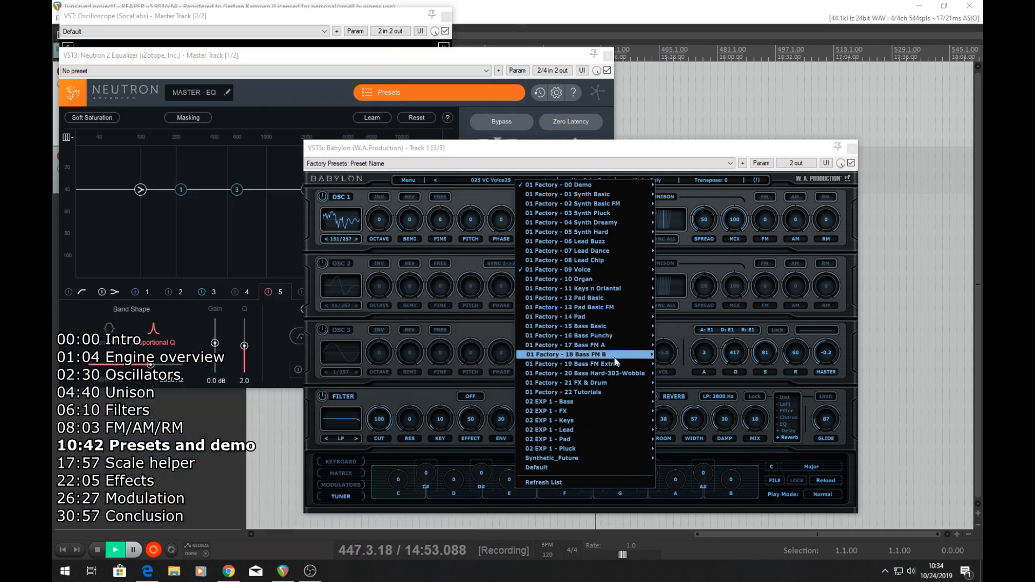
{"action": "mouse_move", "coordinate": [610, 386]}
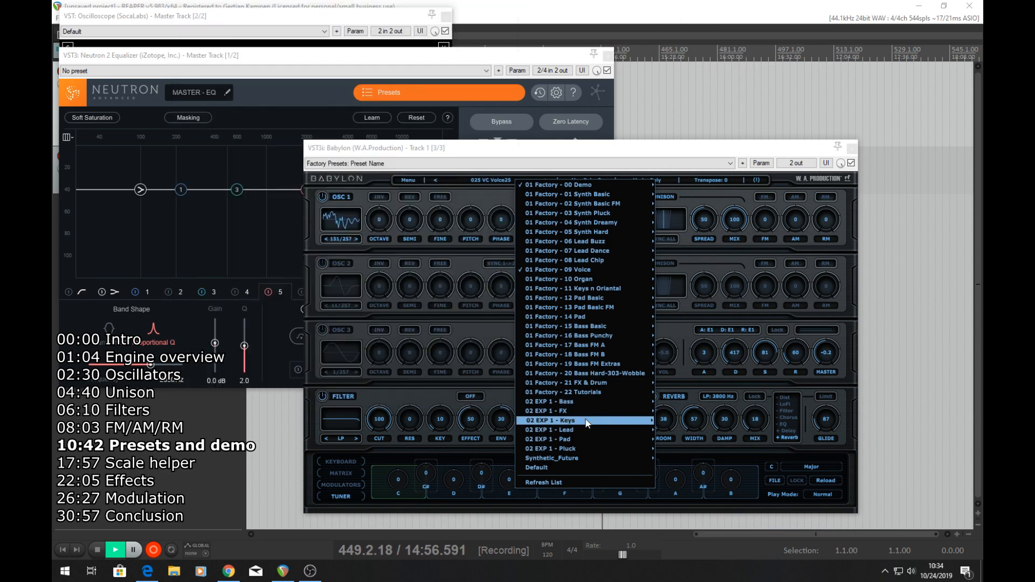
{"action": "mouse_move", "coordinate": [587, 424]}
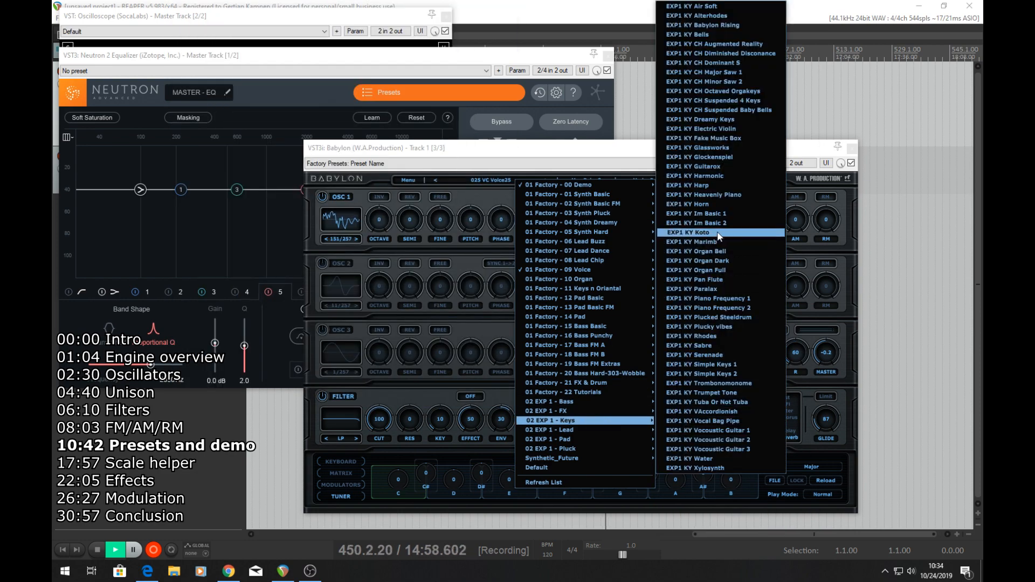
{"action": "left_click", "coordinate": [700, 213]}
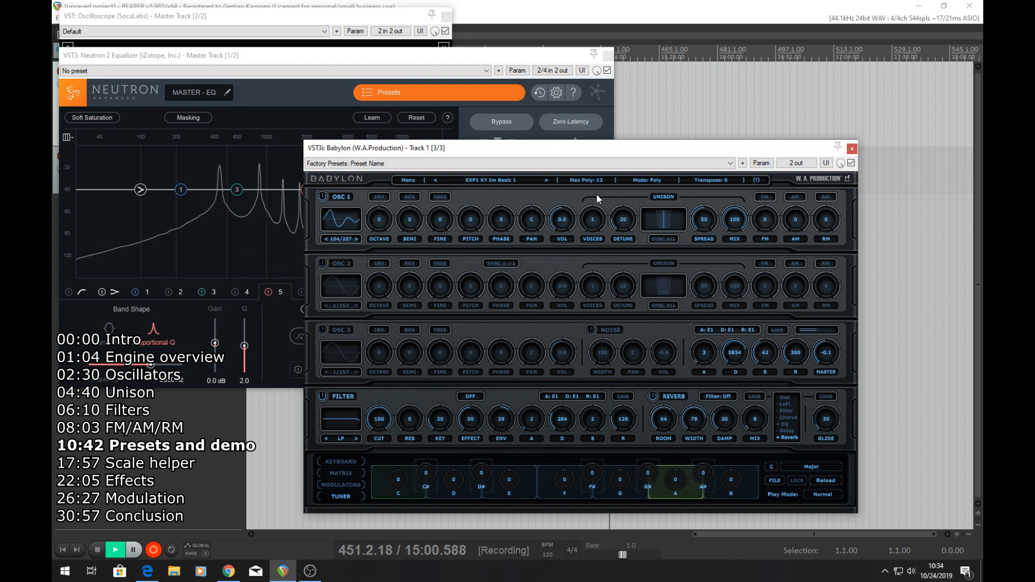
Audition the successive Keys presets up to EXP1 KY Marimb and load EXP1 KY Serenade from the same bank.
{"action": "left_click", "coordinate": [546, 181]}
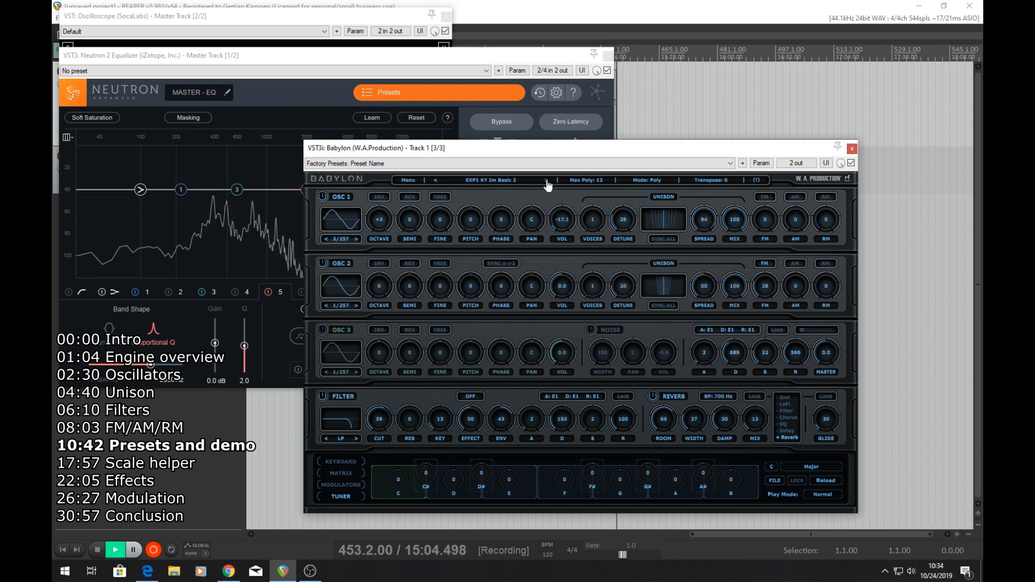
{"action": "left_click", "coordinate": [547, 181]}
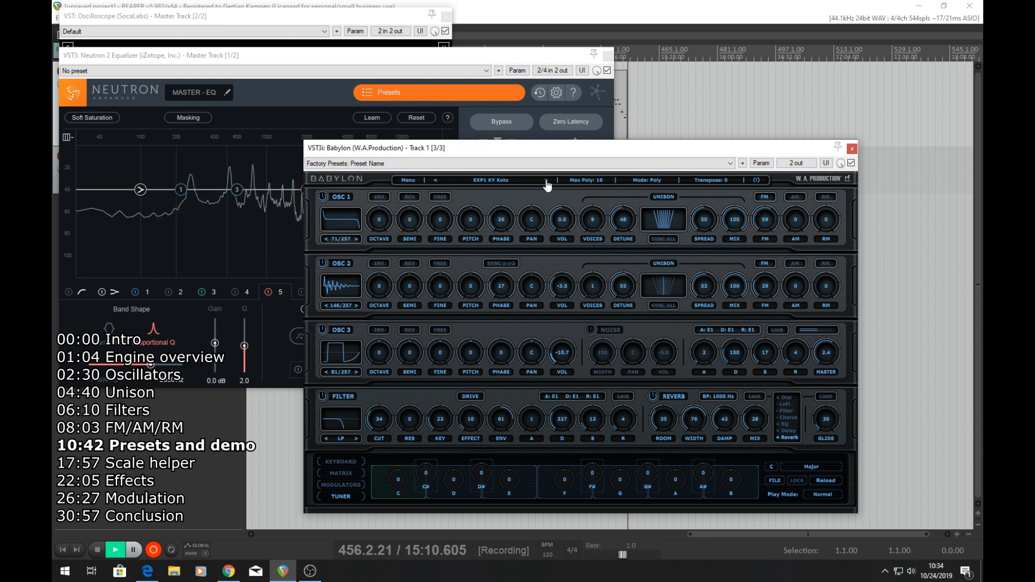
{"action": "left_click", "coordinate": [547, 183]}
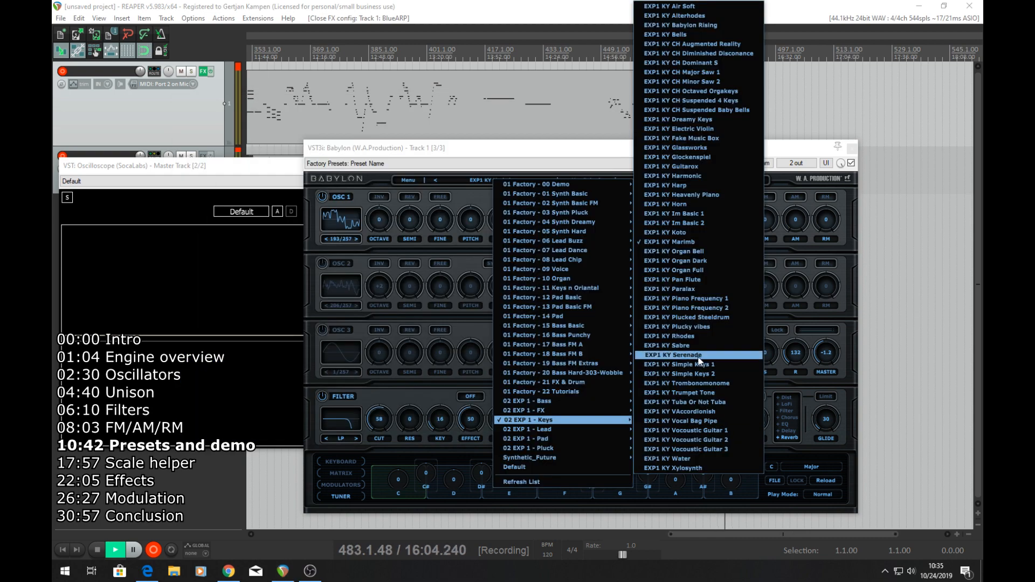
{"action": "left_click", "coordinate": [701, 358]}
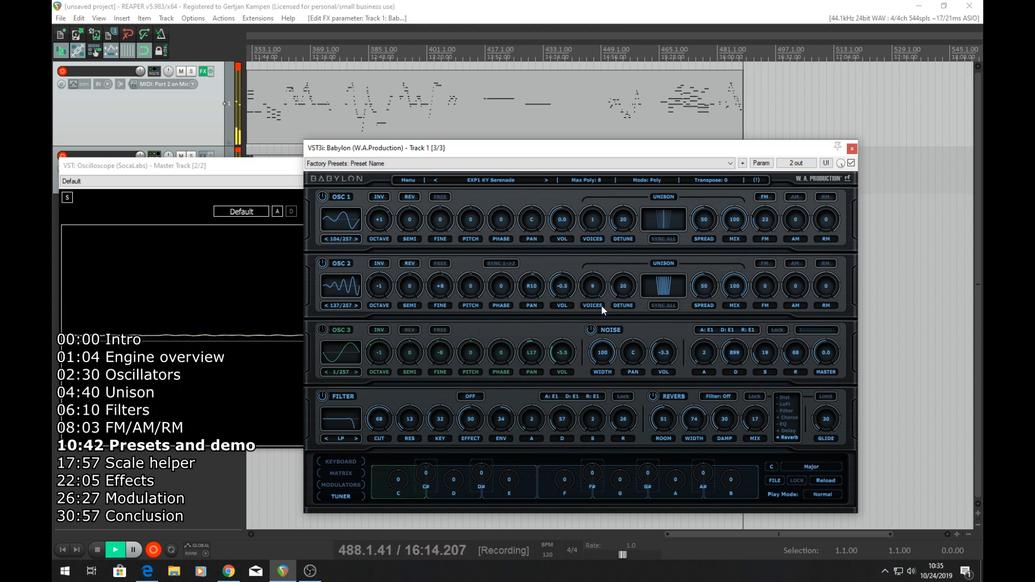
Browse the preset lists of the 02 EXP 1 - Keys, 17 Bass FM A and 12 Pad Basic banks without loading a preset.
{"action": "left_click", "coordinate": [491, 177]}
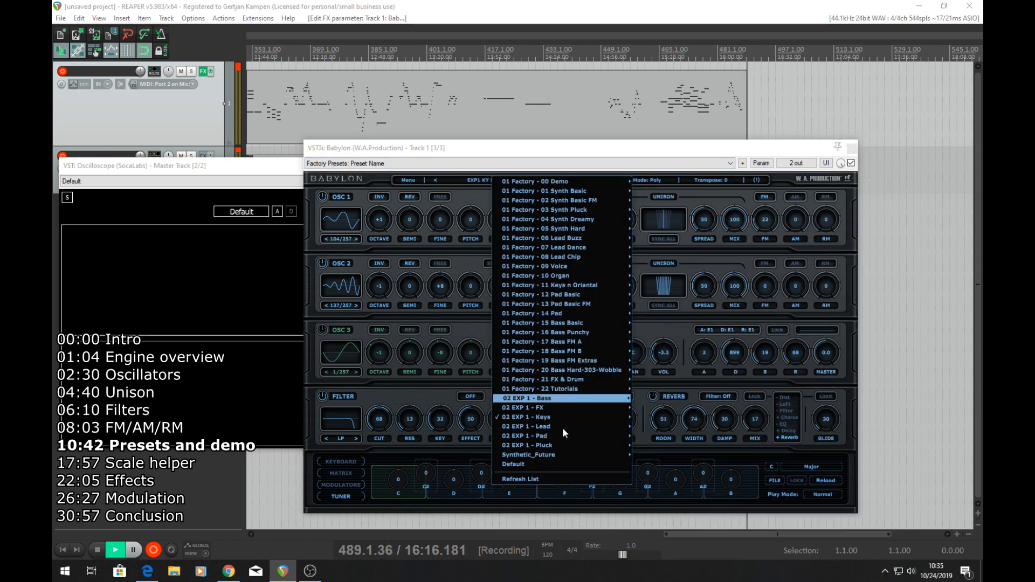
{"action": "mouse_move", "coordinate": [560, 434]}
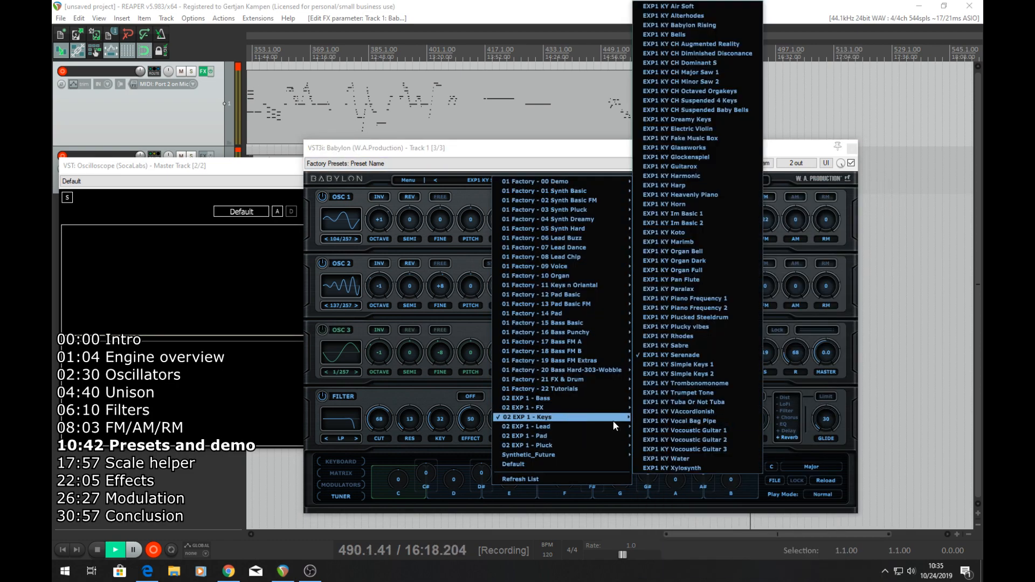
{"action": "mouse_move", "coordinate": [584, 344]}
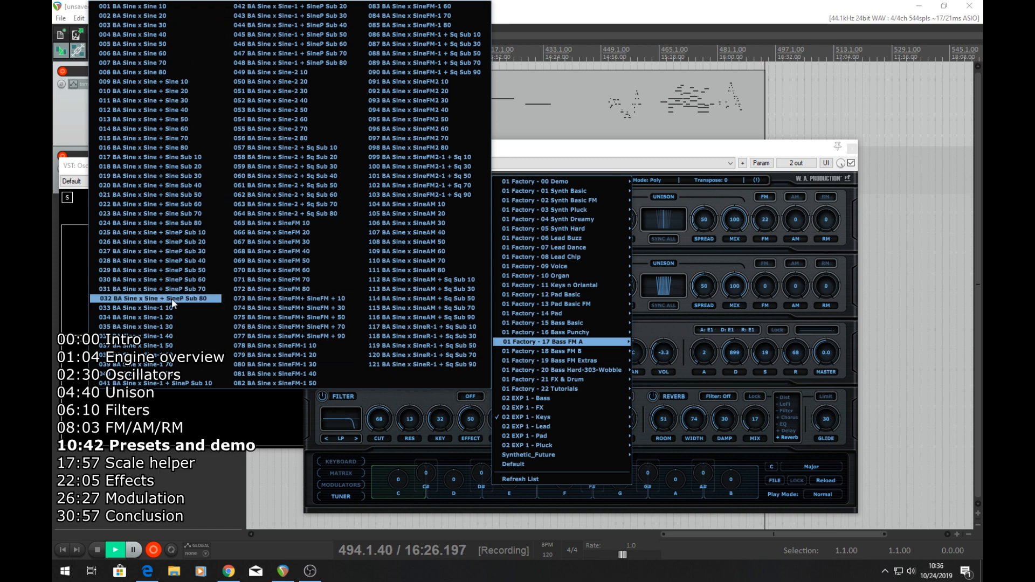
{"action": "mouse_move", "coordinate": [553, 306]}
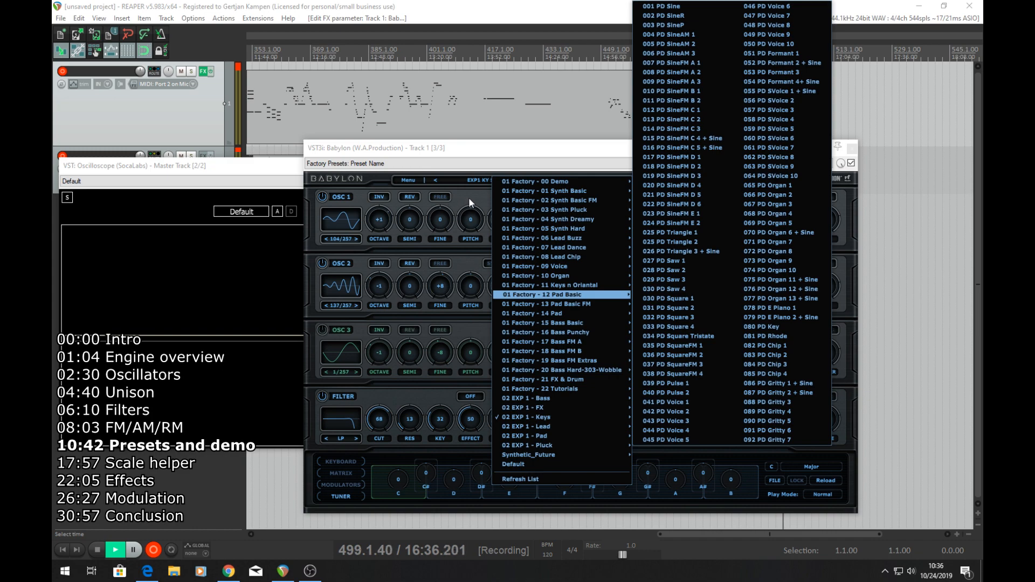
{"action": "mouse_move", "coordinate": [561, 210]}
{"action": "left_click", "coordinate": [593, 151]}
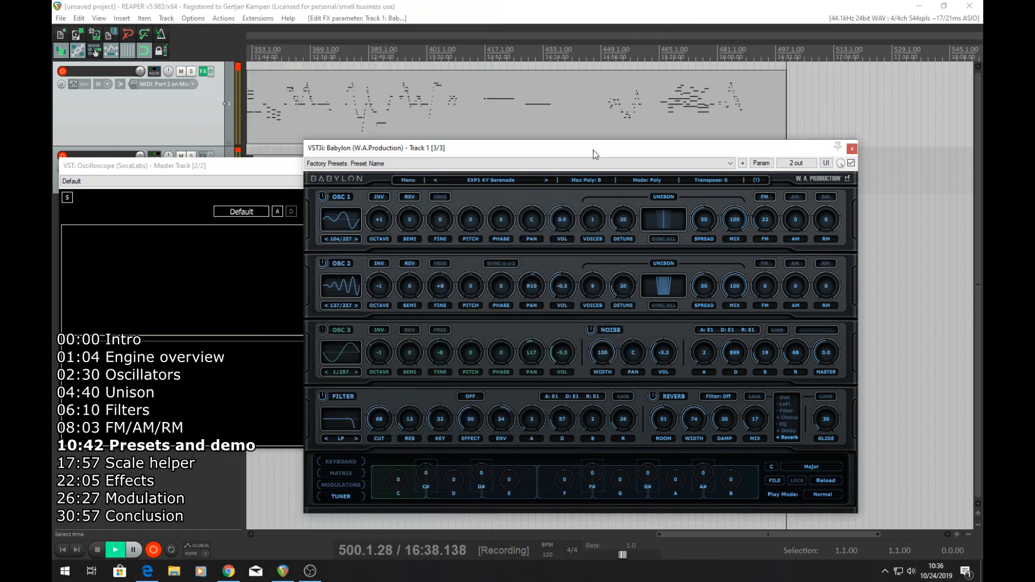
Advance the OSC 1 waveform of the Serenade preset through successive shapes to 112/257.
{"action": "left_click", "coordinate": [358, 240]}
{"action": "left_click", "coordinate": [358, 241]}
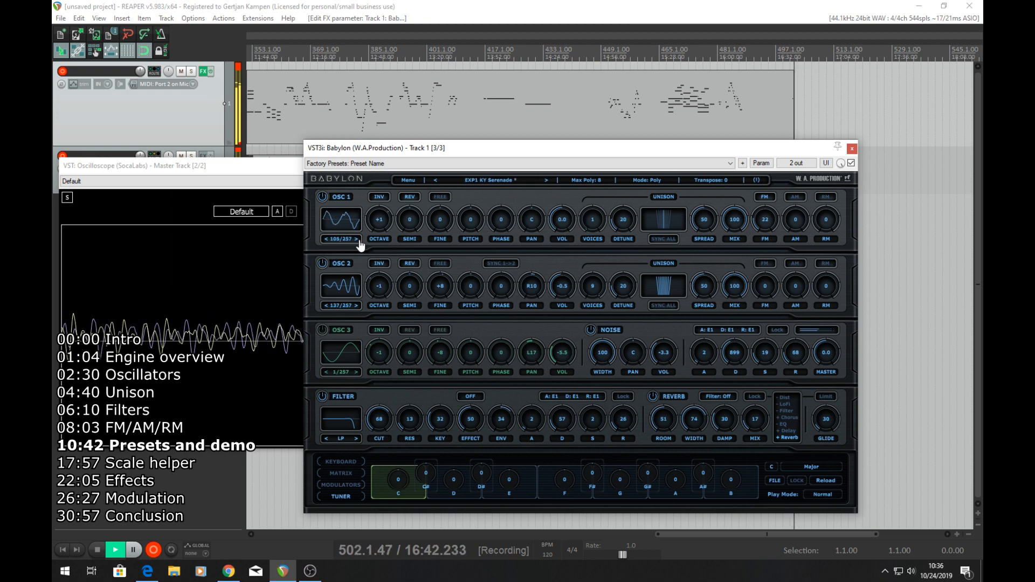
{"action": "left_click", "coordinate": [358, 240]}
{"action": "left_click", "coordinate": [359, 241]}
{"action": "left_click", "coordinate": [358, 241]}
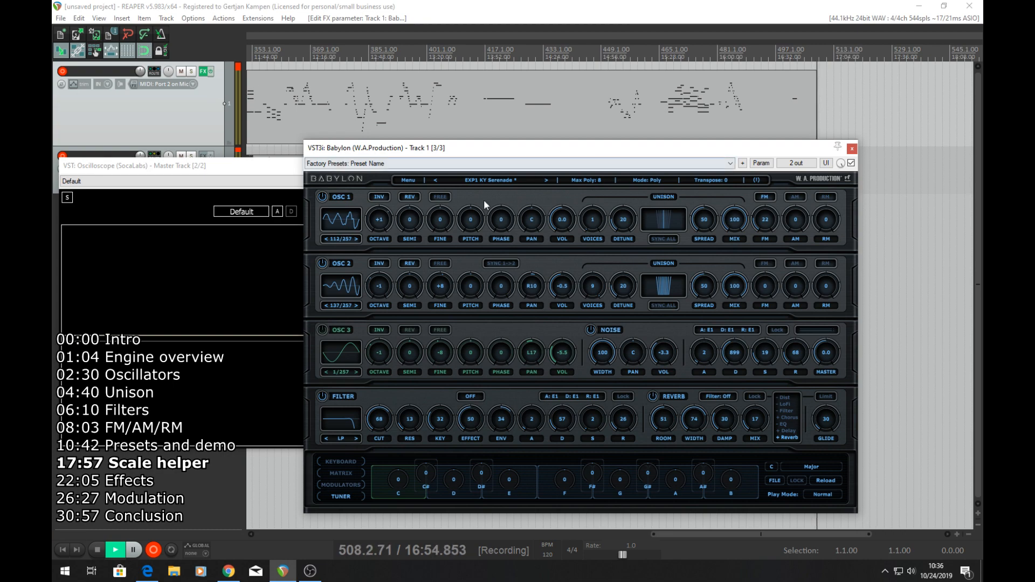
Load preset Slide Mono Lead from the Synthetic_Future bank.
{"action": "left_click", "coordinate": [488, 181]}
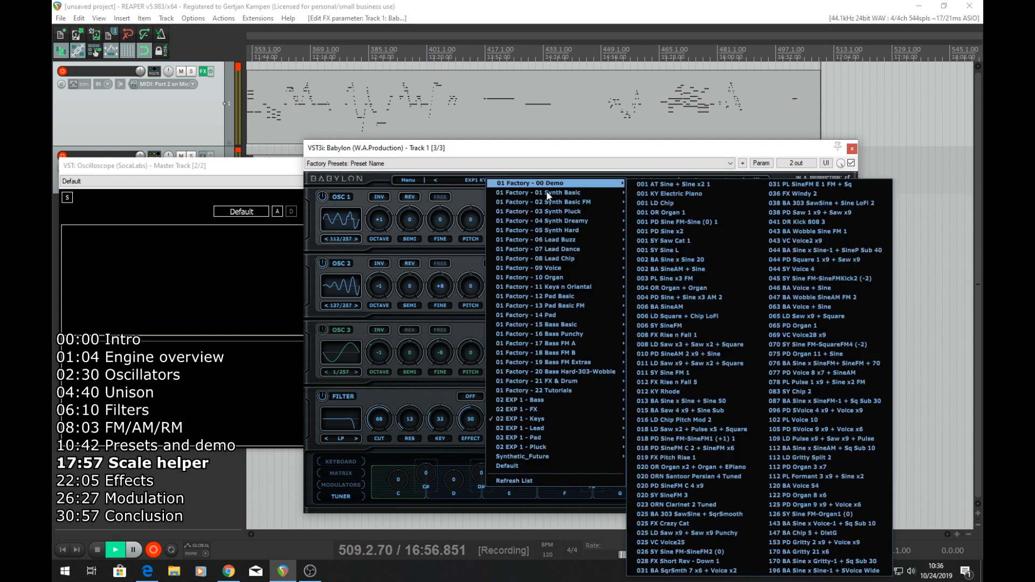
{"action": "mouse_move", "coordinate": [556, 461]}
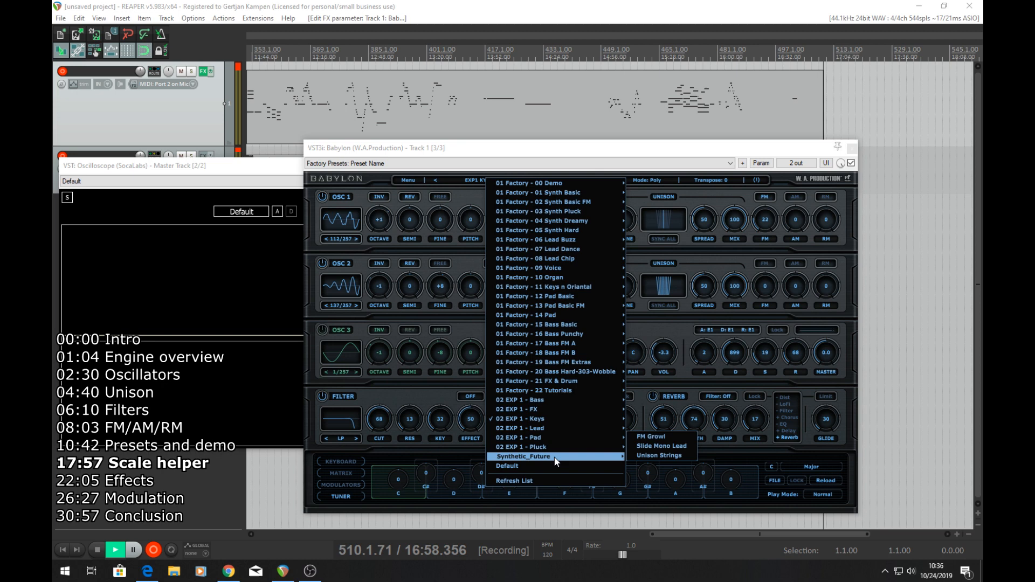
{"action": "left_click", "coordinate": [668, 447]}
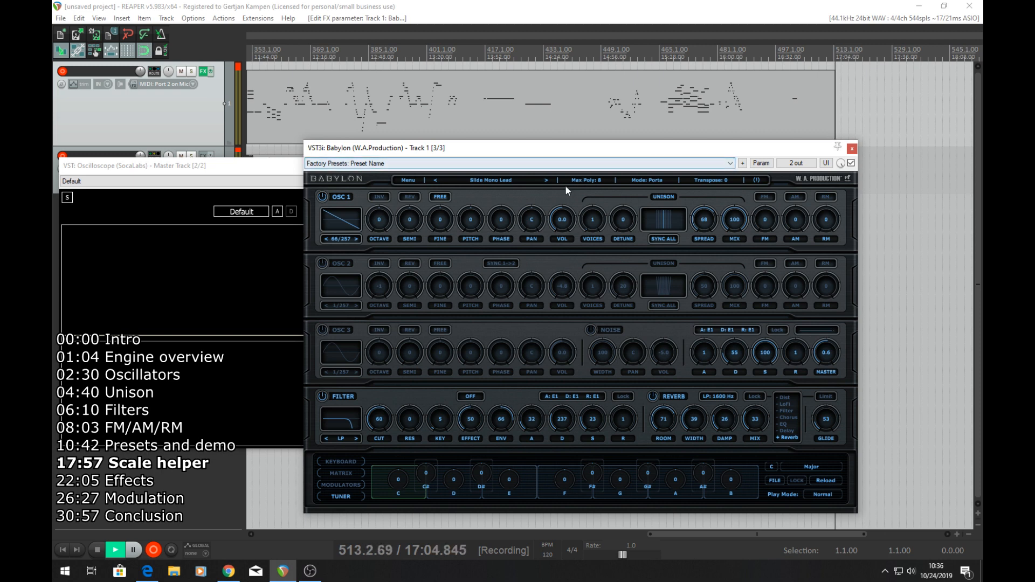
Examine the available Max Poly, Mode and Transpose options without changing them.
{"action": "left_click", "coordinate": [589, 181]}
{"action": "left_click", "coordinate": [640, 182]}
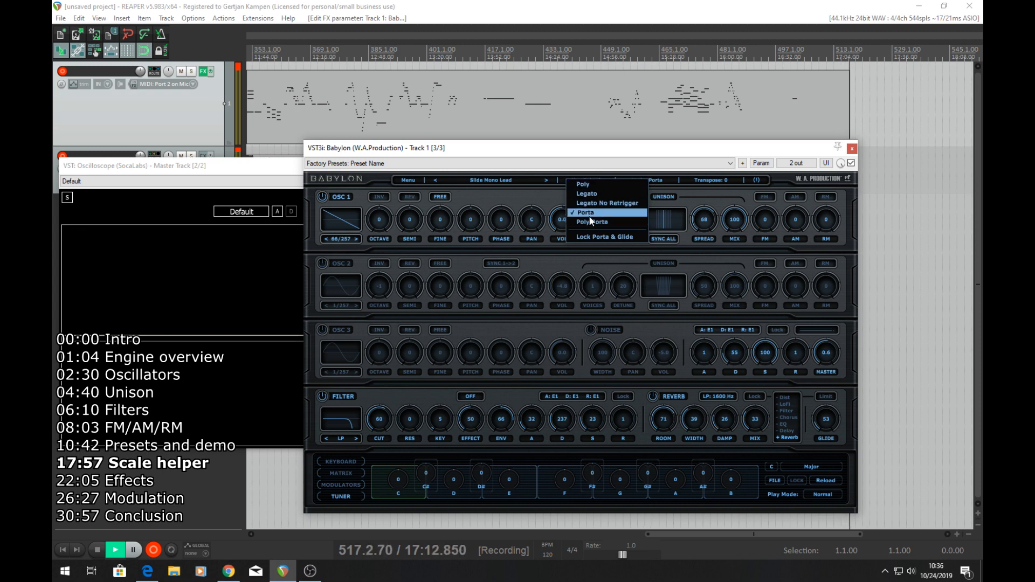
{"action": "left_click", "coordinate": [687, 185]}
{"action": "left_click", "coordinate": [697, 184]}
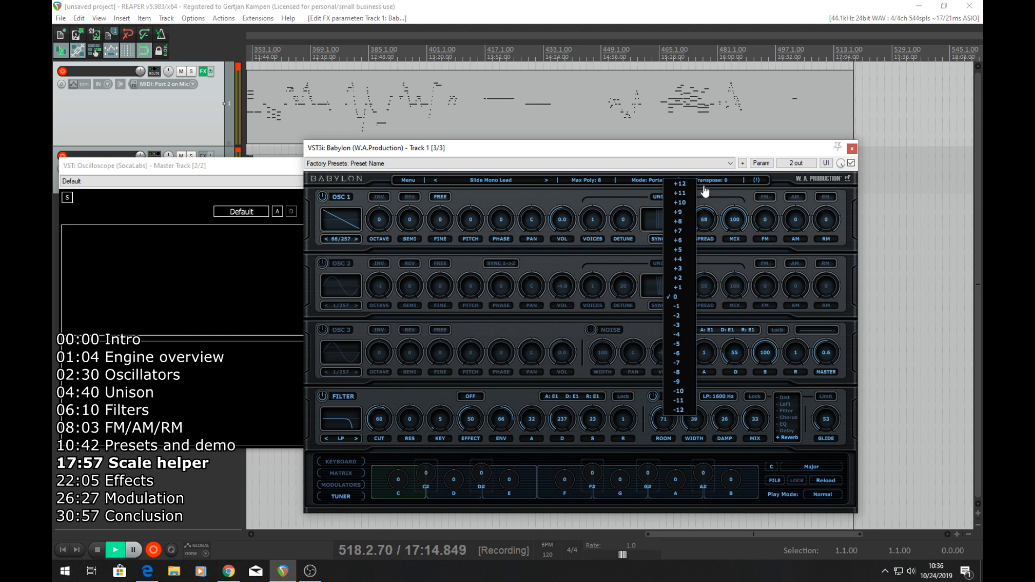
{"action": "left_click", "coordinate": [707, 191]}
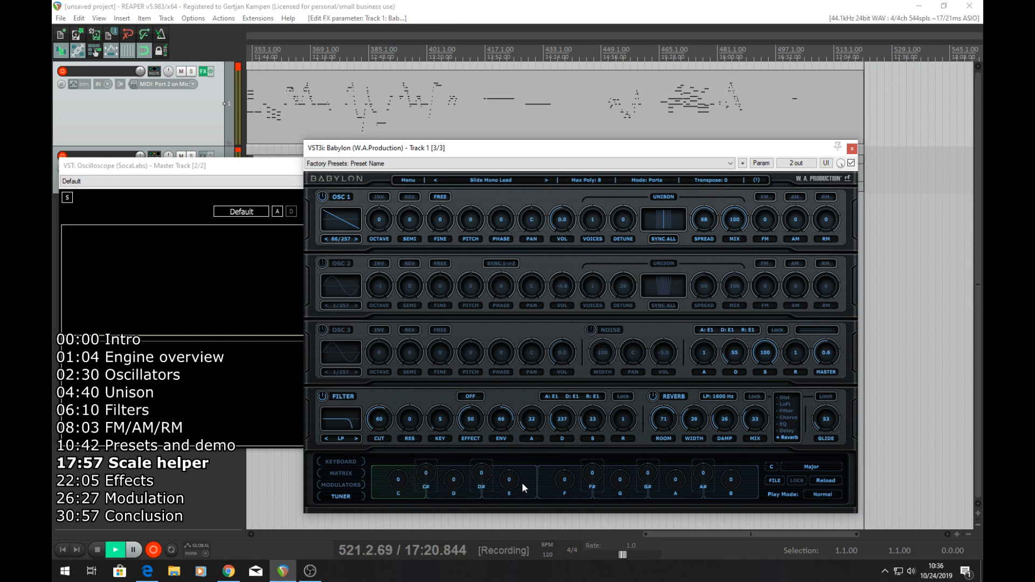
Set the tuner's play mode to Cheat I (Mute Off Key Notes) and the scale's root note to G.
{"action": "left_click_drag", "start_coordinate": [592, 481], "coordinate": [591, 481]}
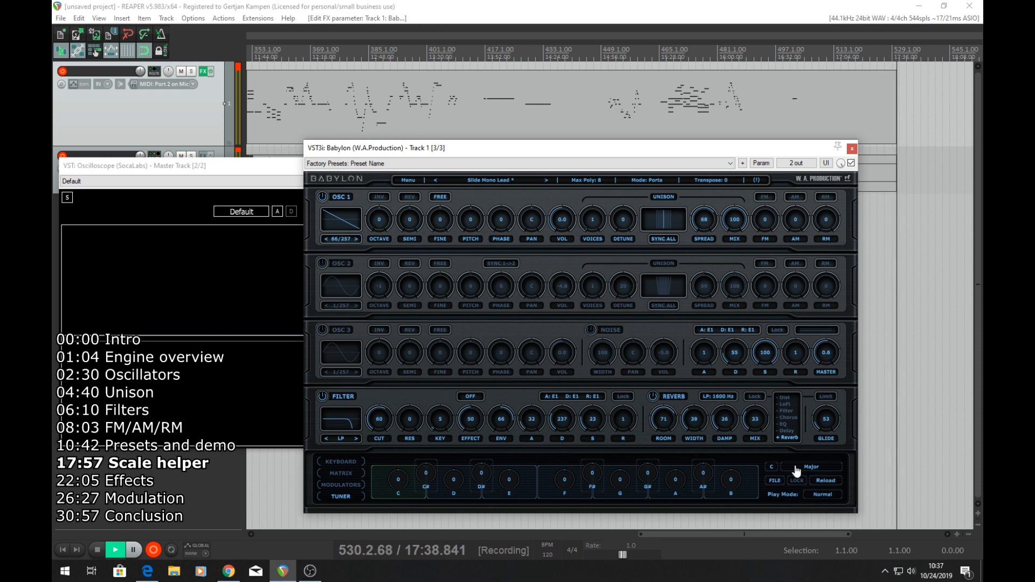
{"action": "left_click", "coordinate": [823, 500]}
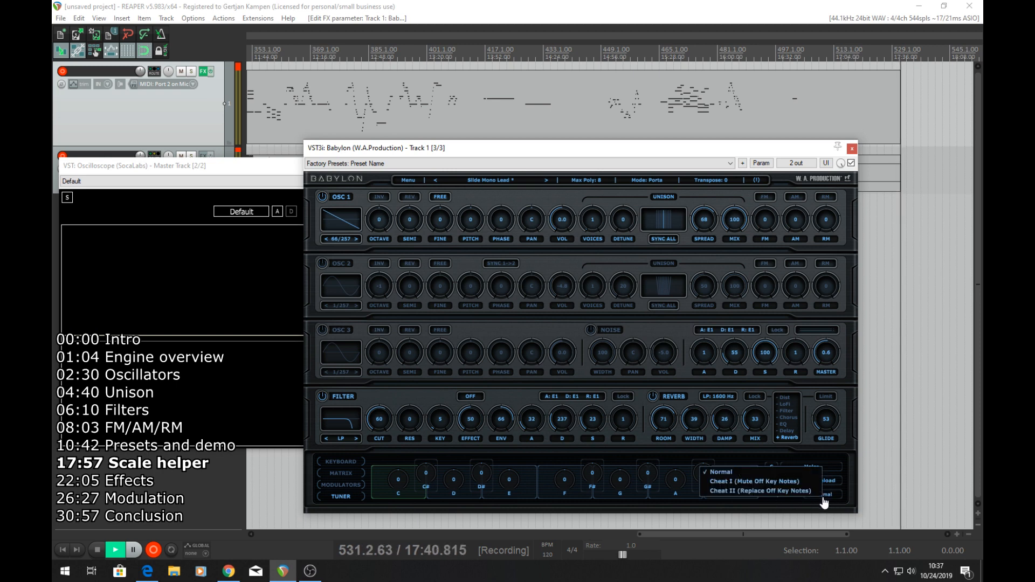
{"action": "left_click", "coordinate": [788, 482]}
{"action": "left_click", "coordinate": [772, 467]}
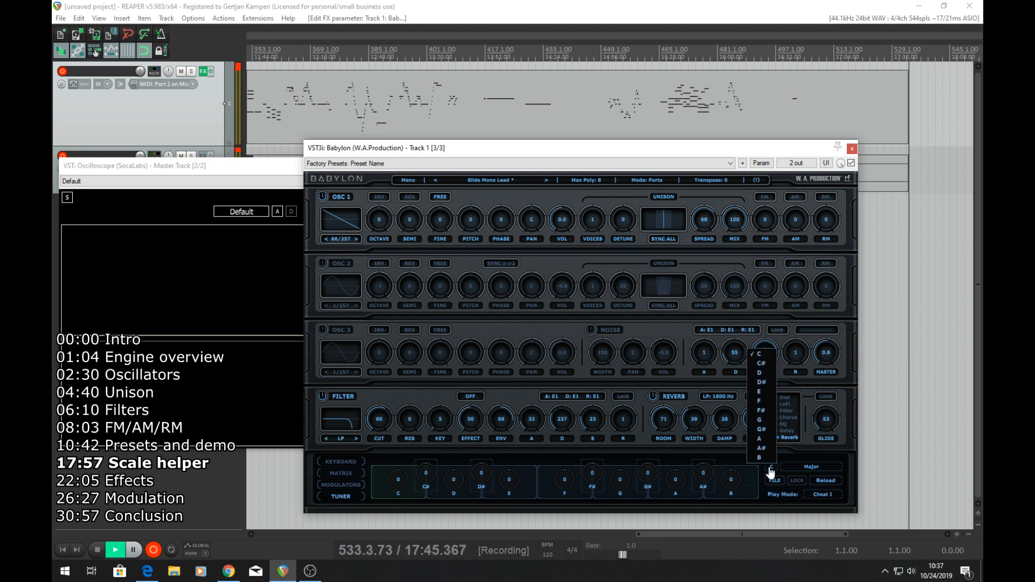
{"action": "left_click", "coordinate": [762, 421]}
Examine the tuner's available scale types and play modes, keeping Major and Cheat I.
{"action": "left_click", "coordinate": [808, 467]}
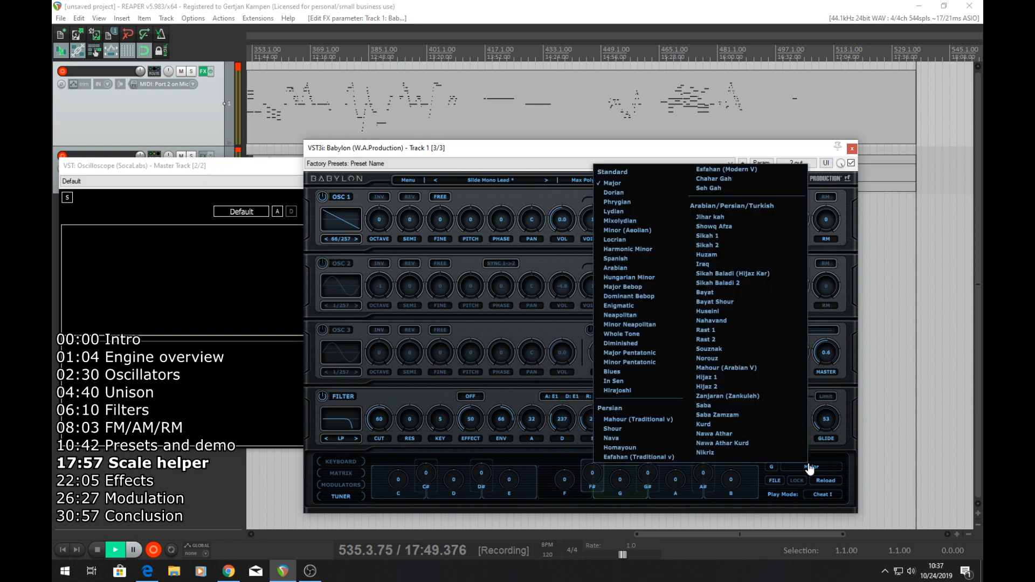
{"action": "left_click", "coordinate": [819, 468]}
{"action": "left_click", "coordinate": [819, 468]}
{"action": "left_click", "coordinate": [807, 503]}
{"action": "left_click", "coordinate": [814, 495]}
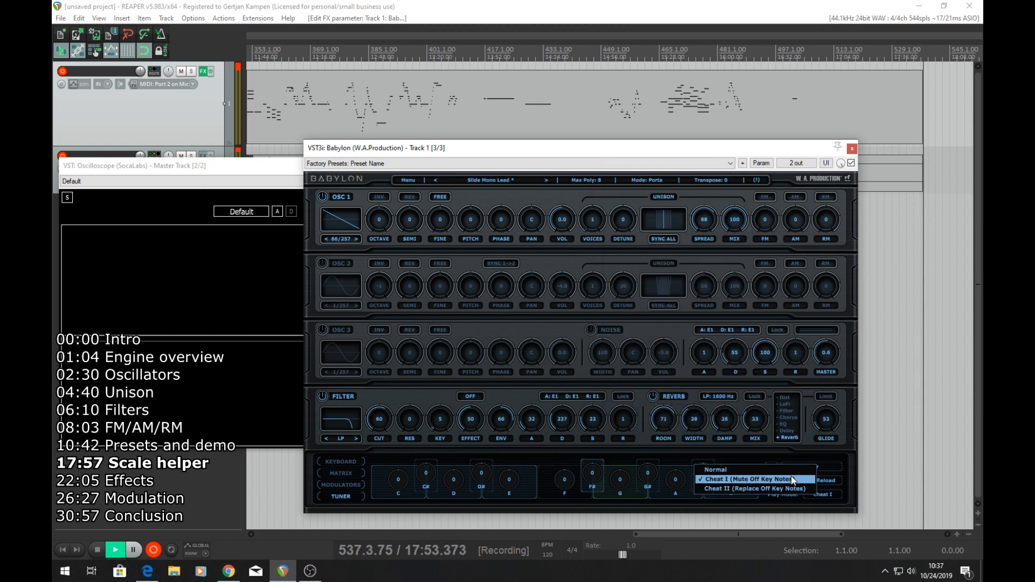
{"action": "left_click", "coordinate": [791, 460]}
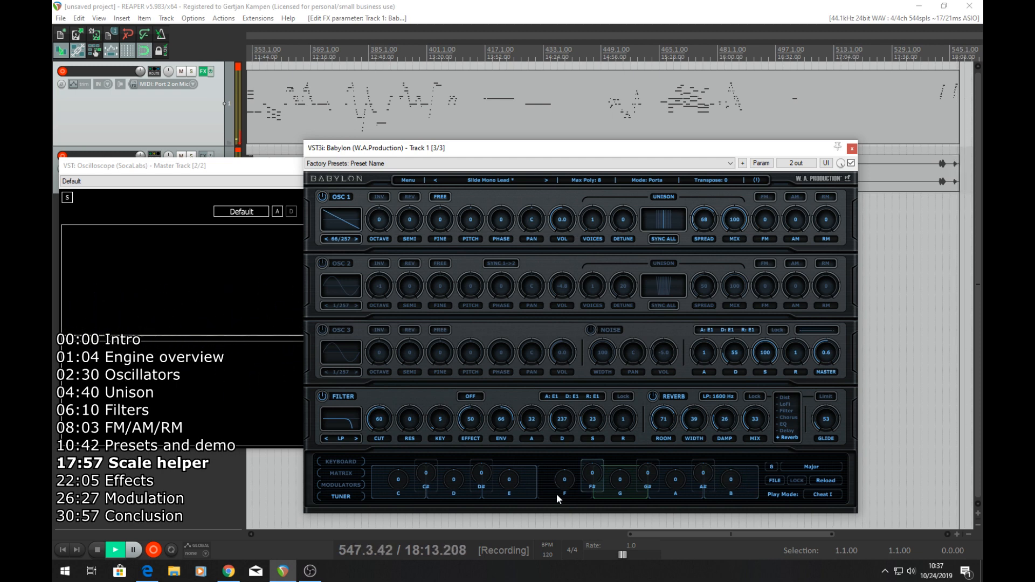
Set the scale's root note to A, keep the Major scale, and set the play mode to Cheat II (Replace Off Key Notes).
{"action": "left_click", "coordinate": [772, 467]}
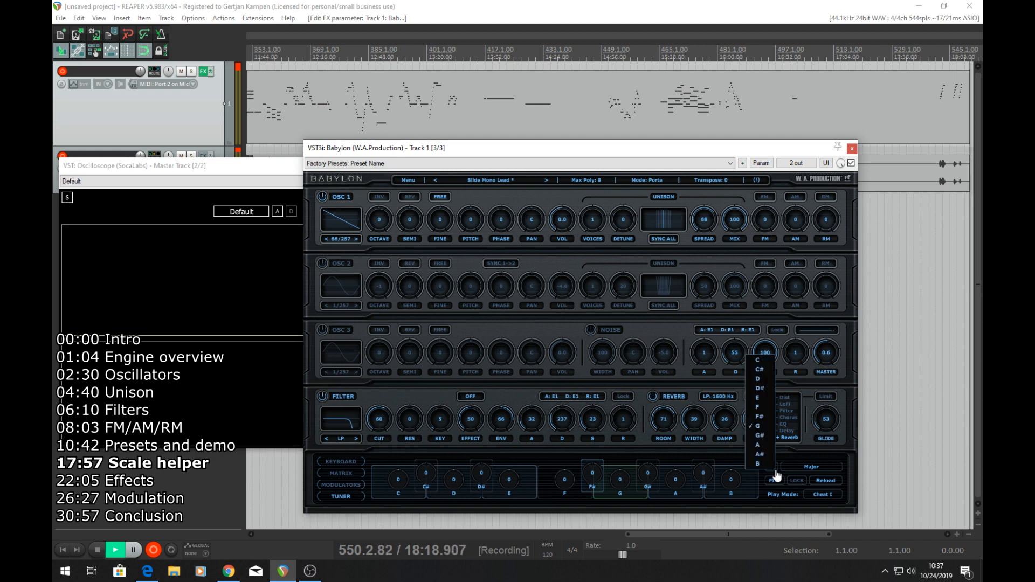
{"action": "left_click", "coordinate": [758, 445]}
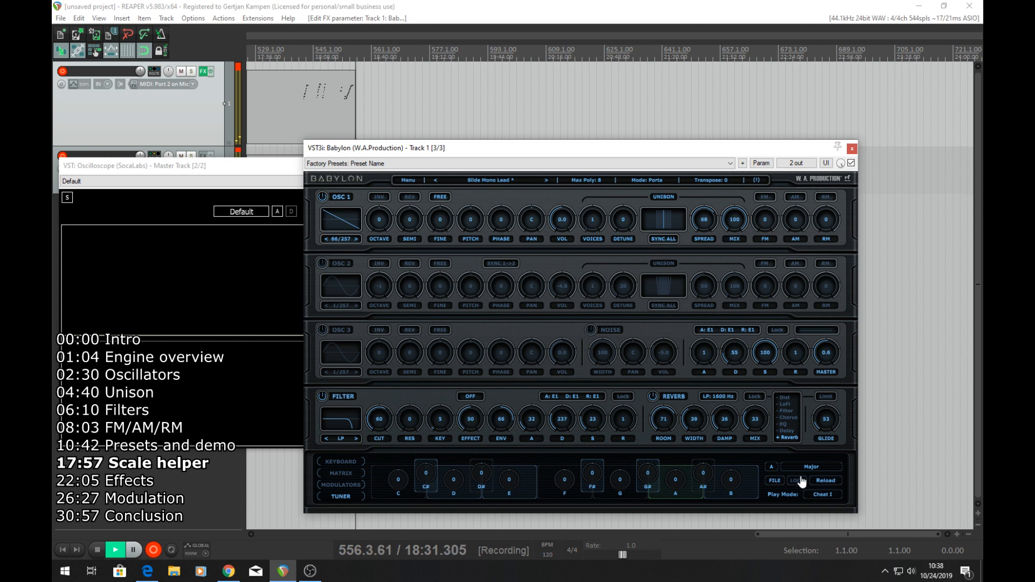
{"action": "left_click", "coordinate": [809, 467]}
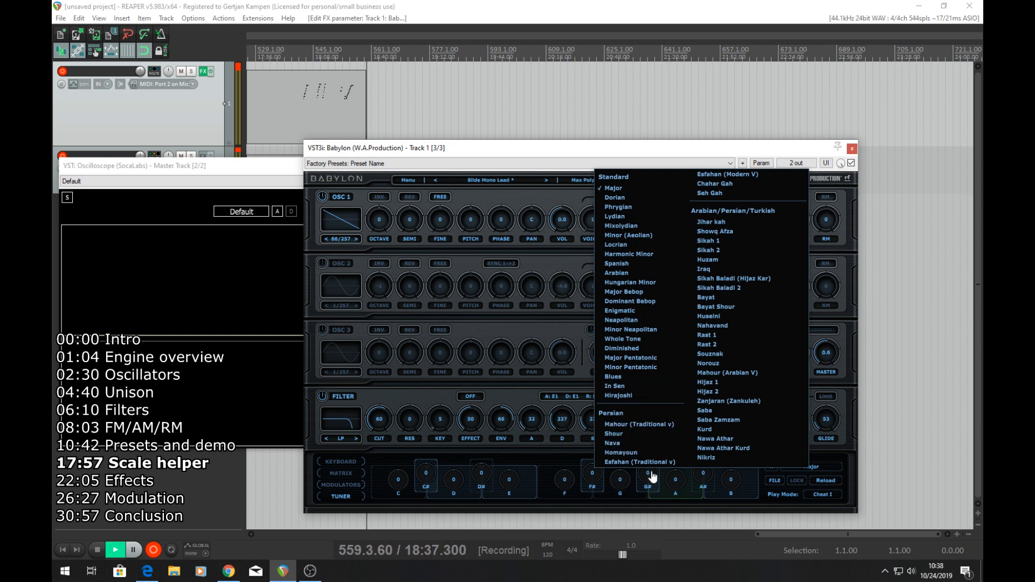
{"action": "left_click", "coordinate": [843, 469]}
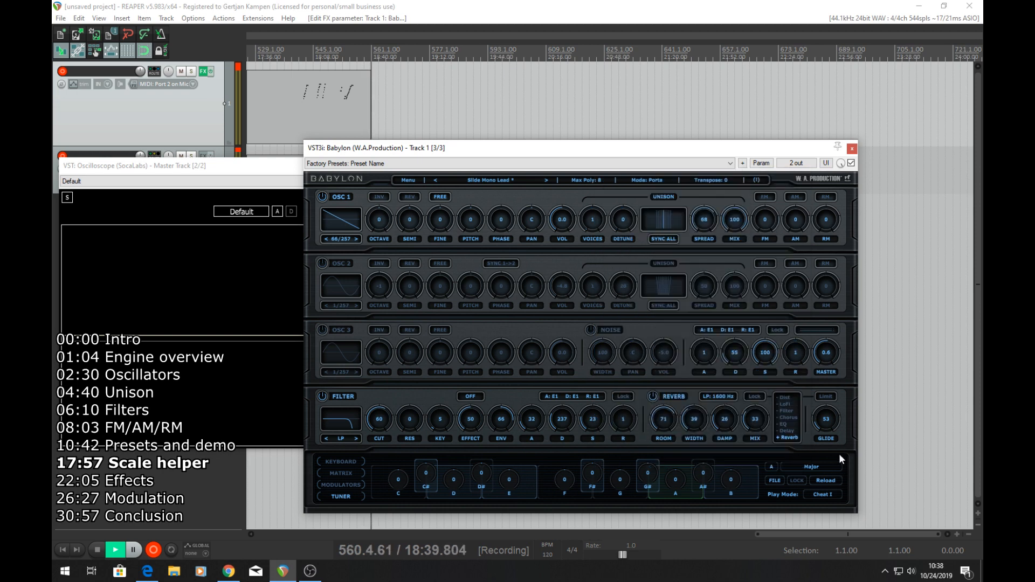
{"action": "left_click", "coordinate": [823, 495]}
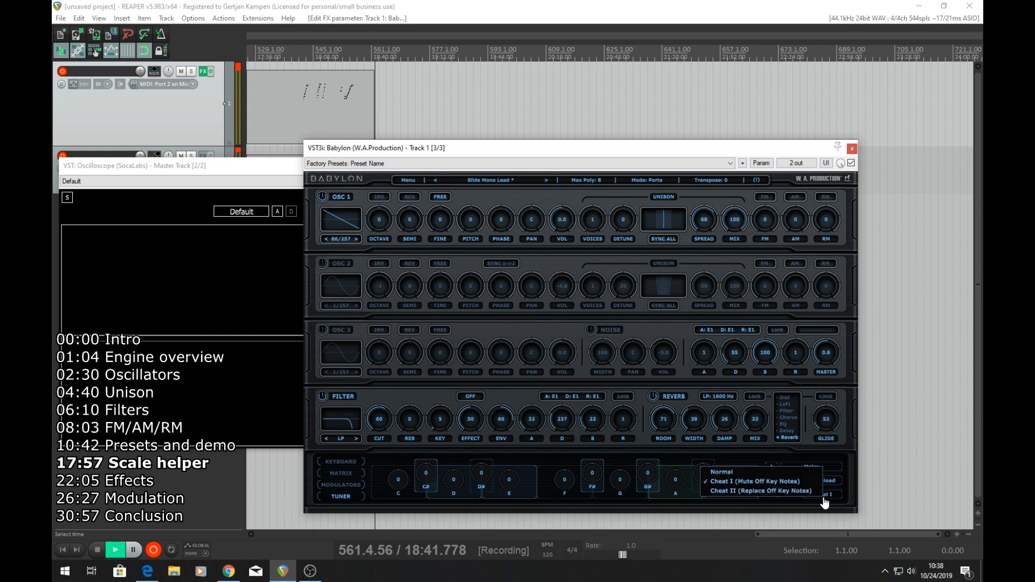
{"action": "left_click", "coordinate": [777, 490]}
{"action": "left_click", "coordinate": [797, 469]}
{"action": "left_click", "coordinate": [815, 463]}
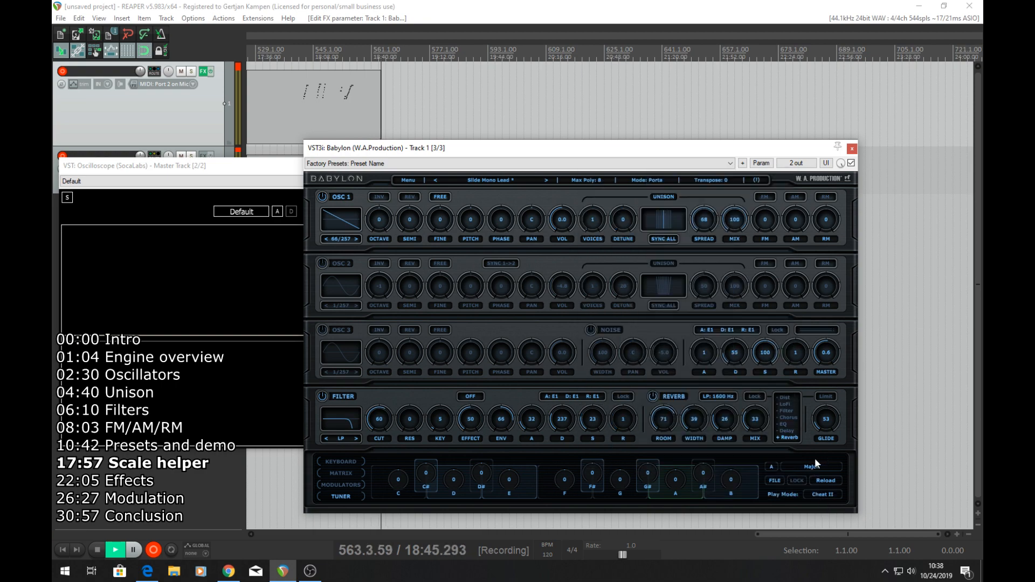
Set the tuner's root note to C with the Major scale.
{"action": "left_click", "coordinate": [771, 467]}
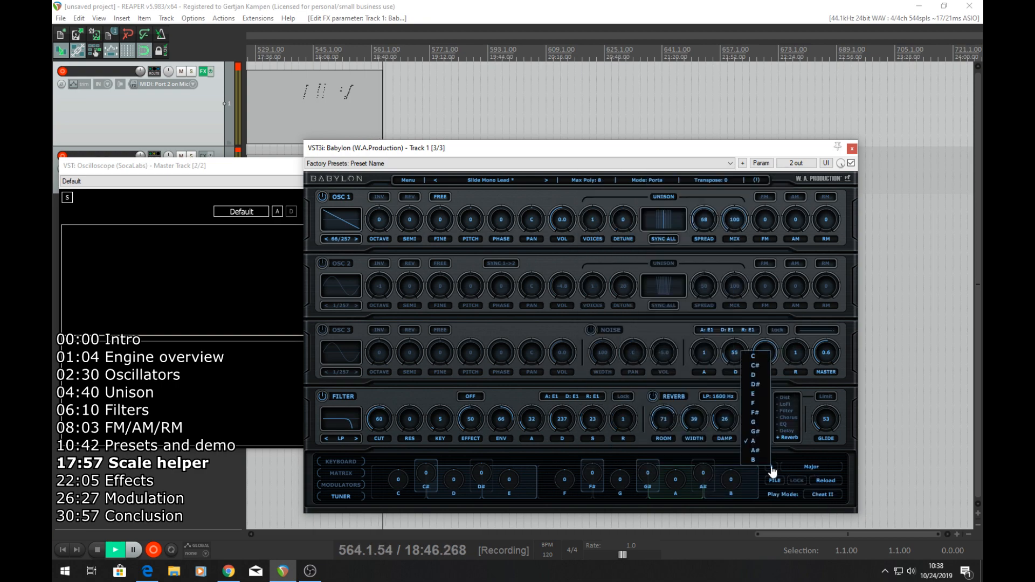
{"action": "left_click", "coordinate": [754, 357]}
{"action": "left_click", "coordinate": [819, 466]}
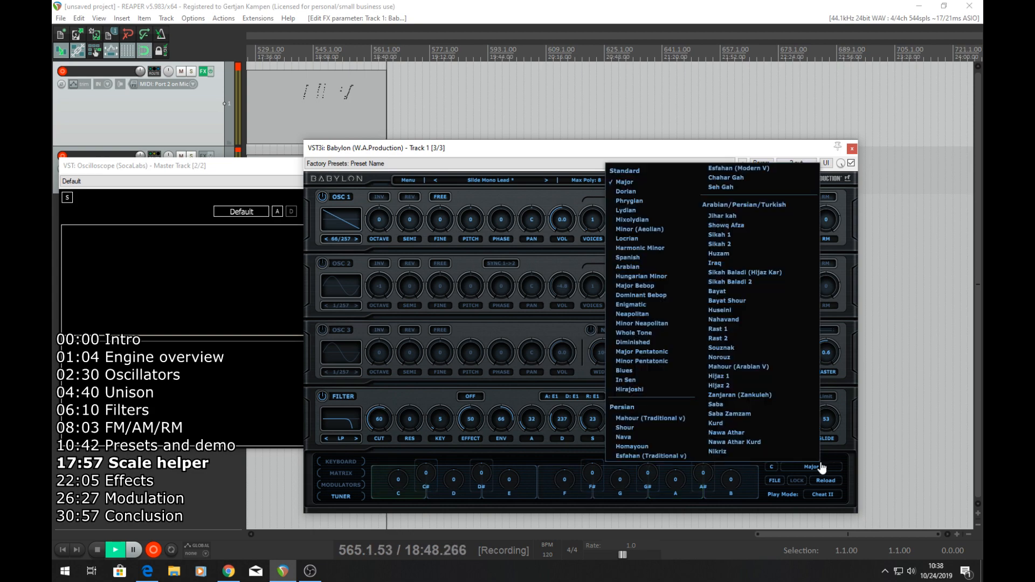
{"action": "left_click", "coordinate": [648, 182]}
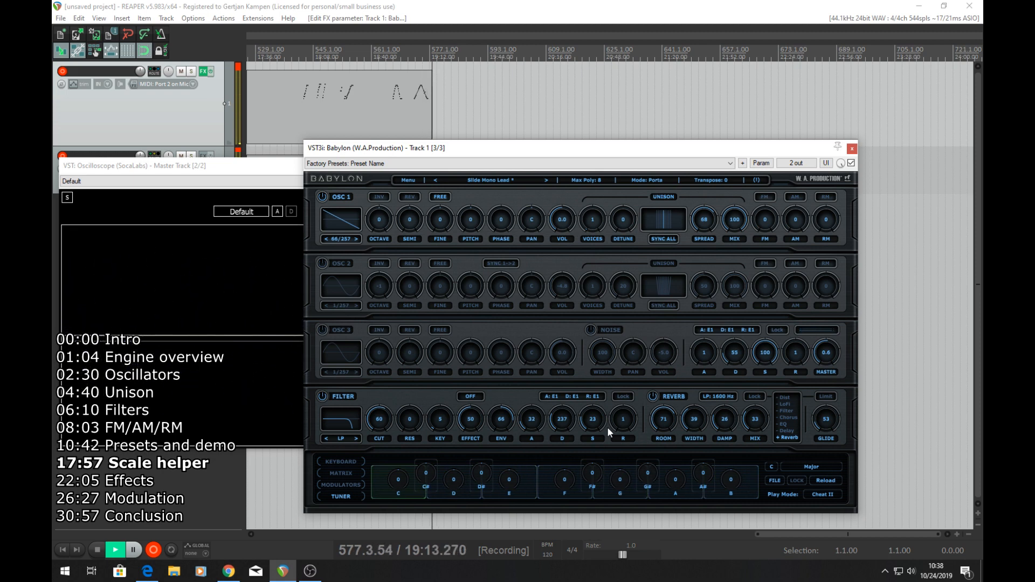
Set the tuner's root note to D and its play mode to Normal, keeping the Major scale.
{"action": "left_click", "coordinate": [792, 473]}
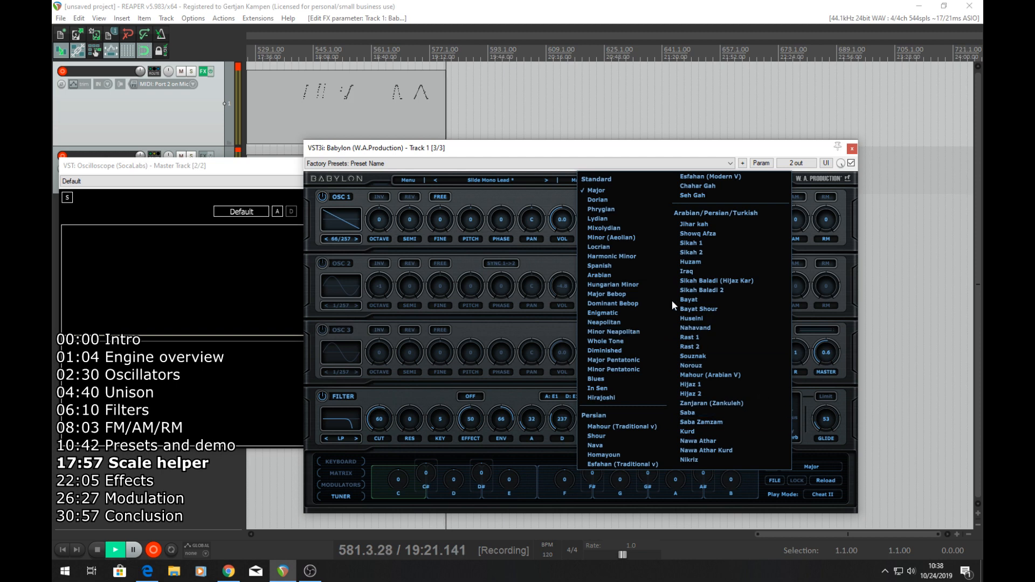
{"action": "left_click", "coordinate": [515, 381]}
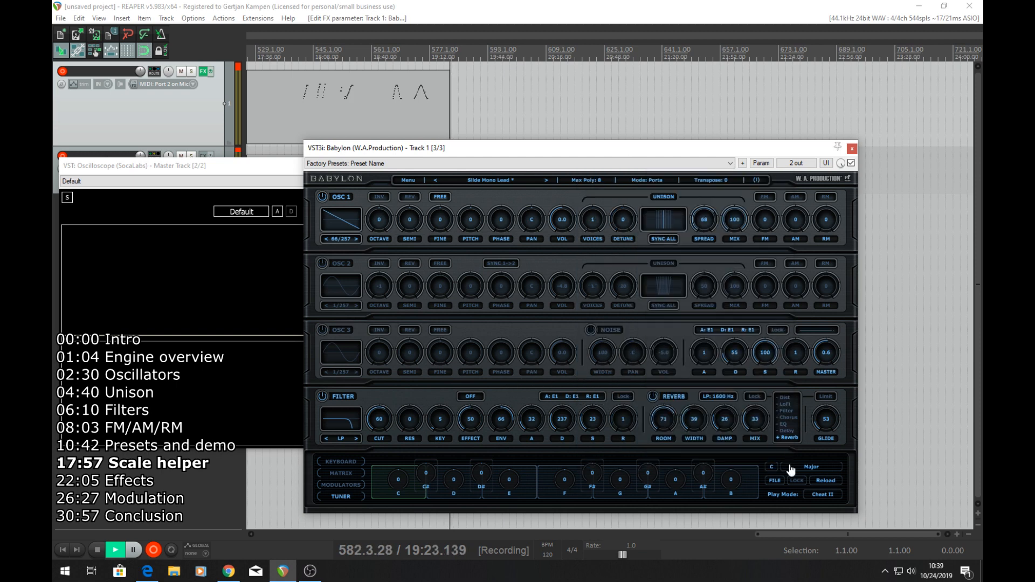
{"action": "left_click", "coordinate": [773, 467]}
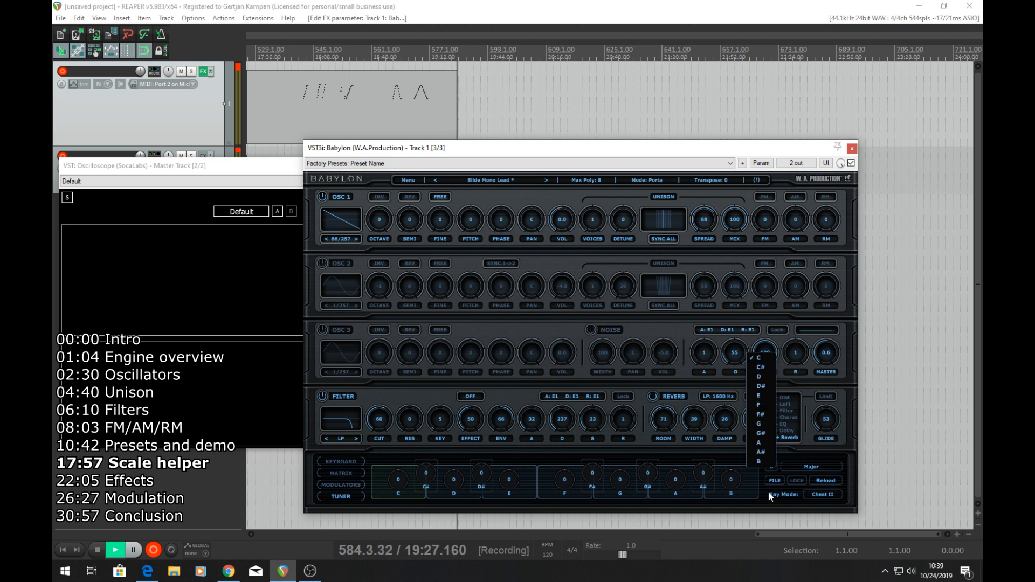
{"action": "left_click", "coordinate": [760, 377]}
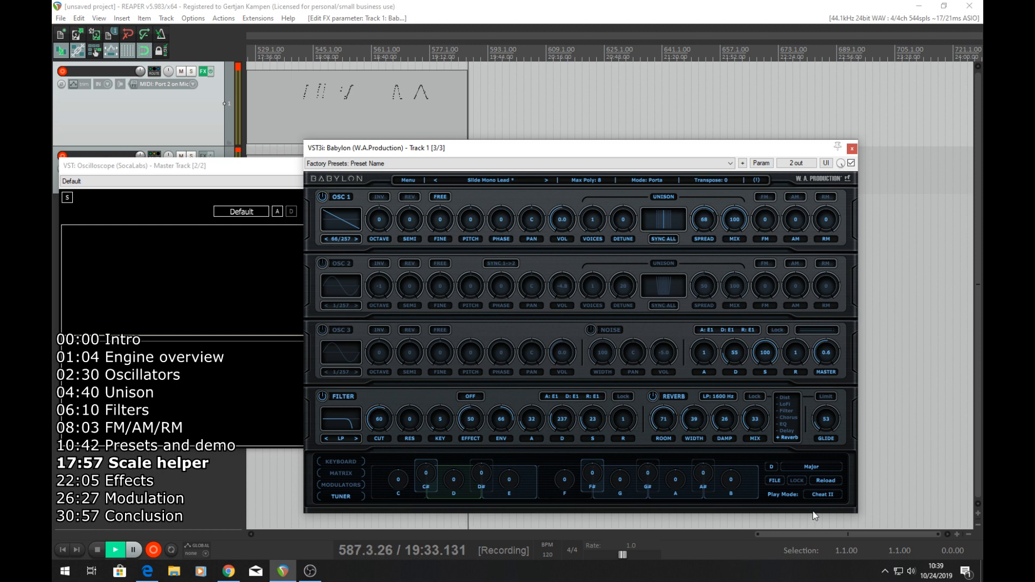
{"action": "left_click", "coordinate": [824, 495]}
{"action": "left_click", "coordinate": [724, 473]}
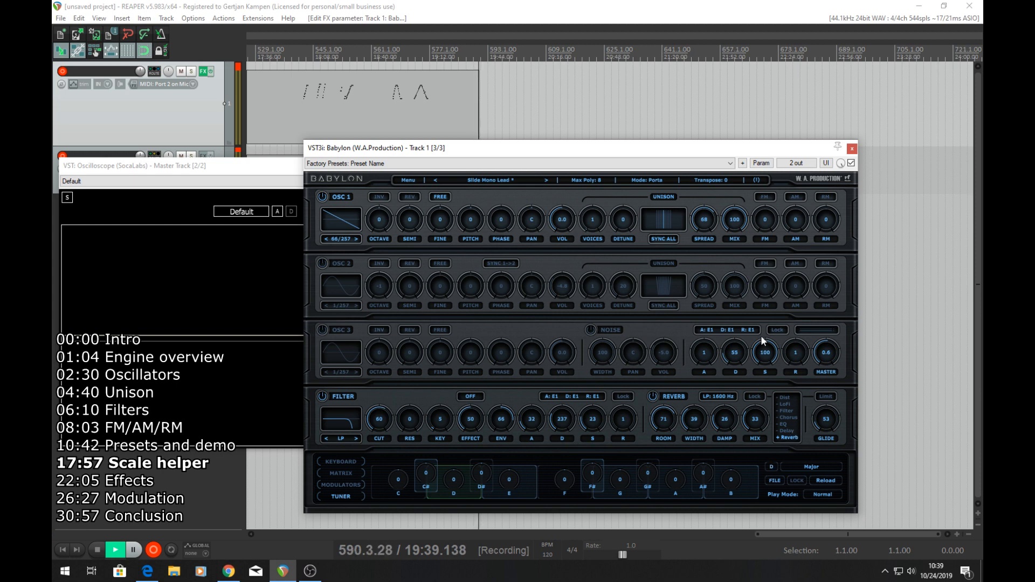
Switch to Chrome, read the ratings and description on Babylon's Plugin Boutique product page, and return to REAPER.
{"action": "left_click", "coordinate": [232, 574]}
{"action": "scroll", "coordinate": [616, 361], "scroll_direction": "up", "scroll_amount": 7}
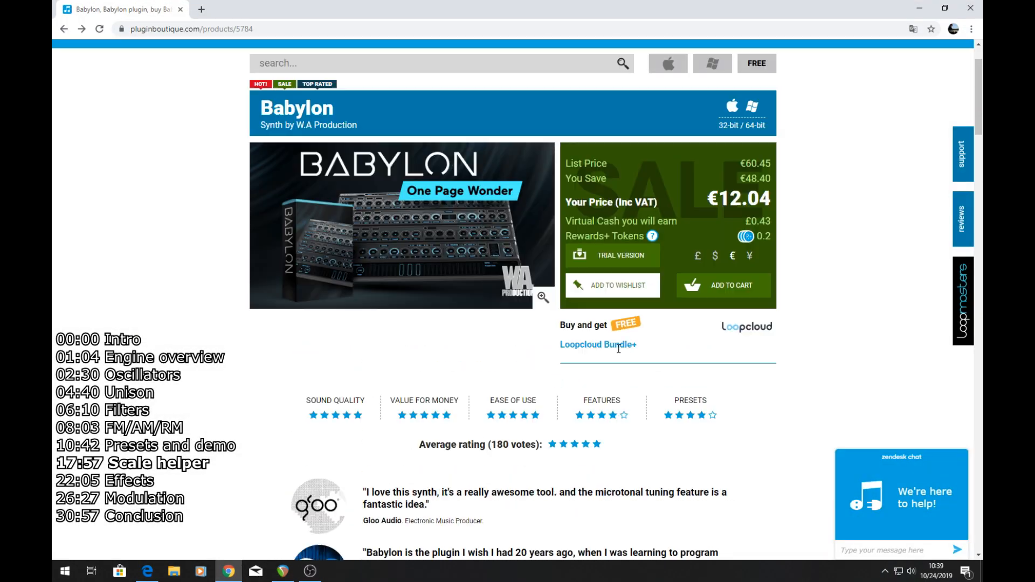
{"action": "scroll", "coordinate": [617, 362], "scroll_direction": "down", "scroll_amount": 6}
{"action": "left_click_drag", "start_coordinate": [291, 403], "coordinate": [470, 403]}
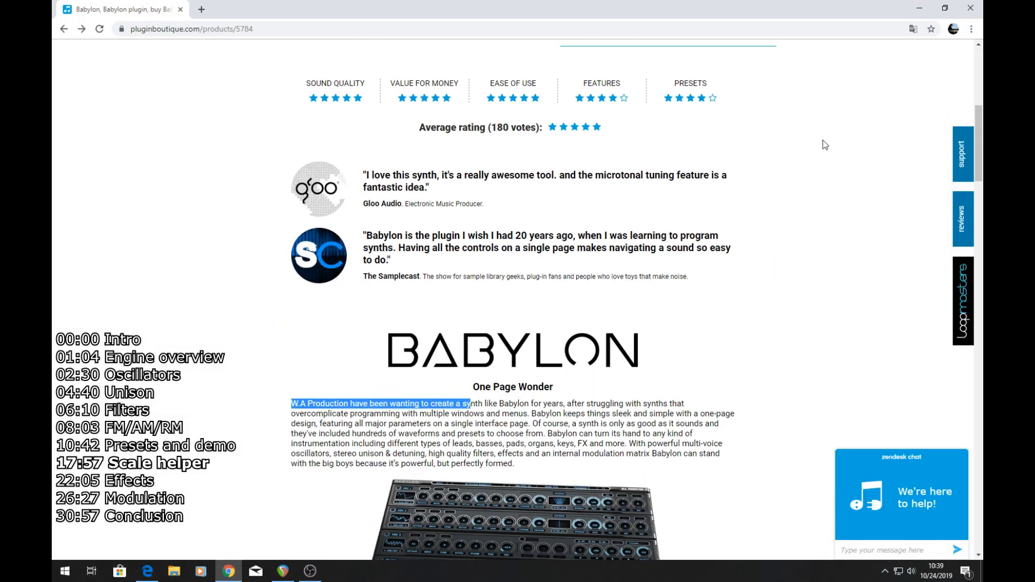
{"action": "left_click", "coordinate": [909, 4]}
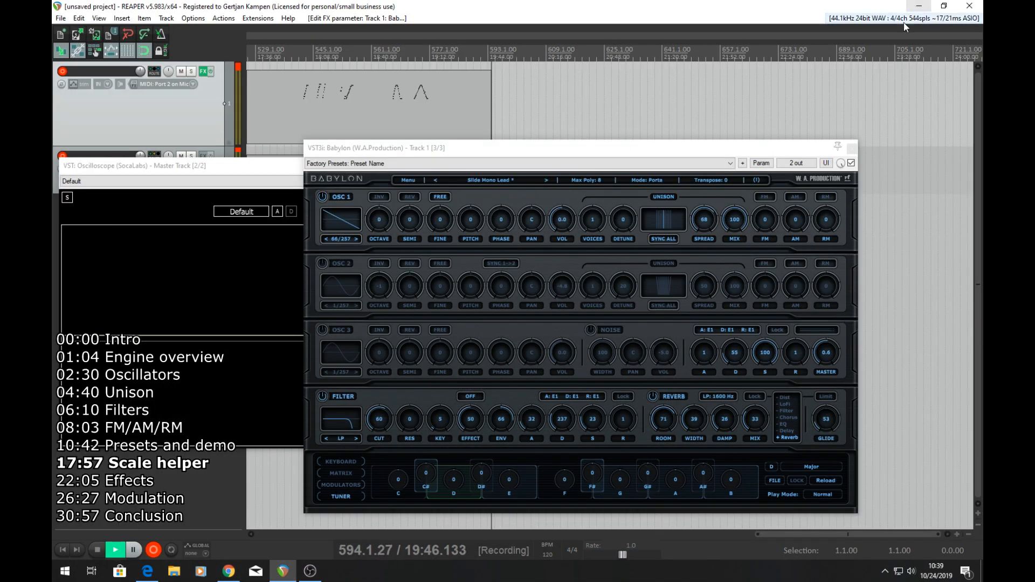
Look through the Modulators, Matrix, Tuner and Keyboard pages and the EQ effect, ending on Keyboard and Reverb.
{"action": "left_click", "coordinate": [348, 485]}
{"action": "left_click", "coordinate": [348, 473]}
{"action": "left_click", "coordinate": [348, 463]}
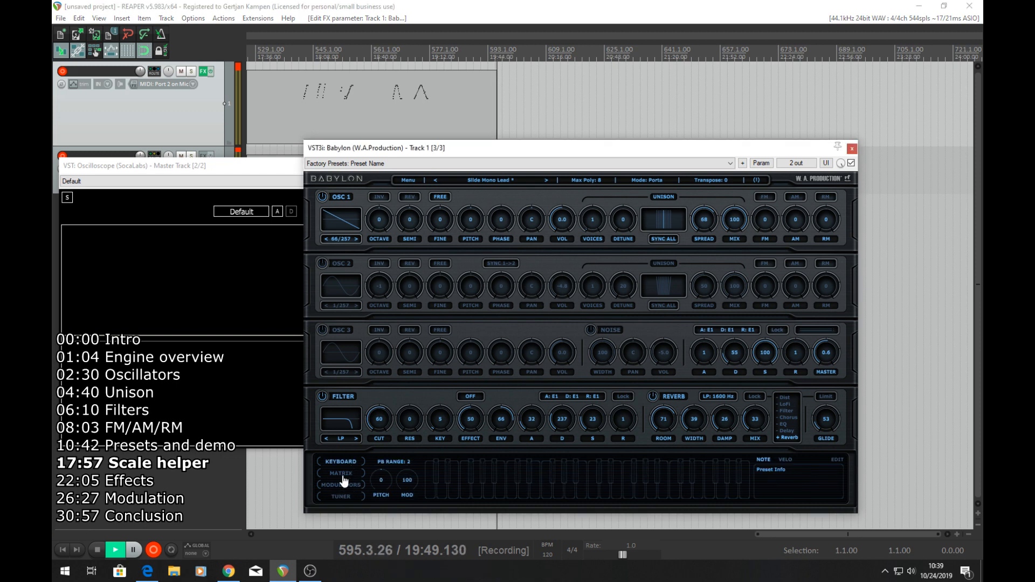
{"action": "left_click", "coordinate": [343, 474]}
{"action": "left_click", "coordinate": [342, 485]}
{"action": "left_click", "coordinate": [342, 497]}
{"action": "left_click", "coordinate": [351, 463]}
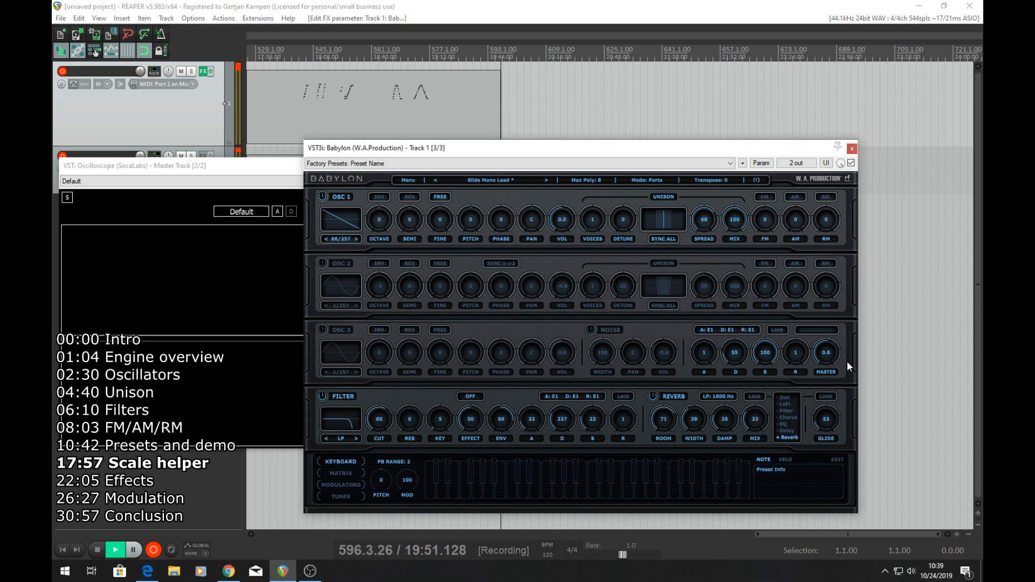
{"action": "left_click", "coordinate": [786, 426]}
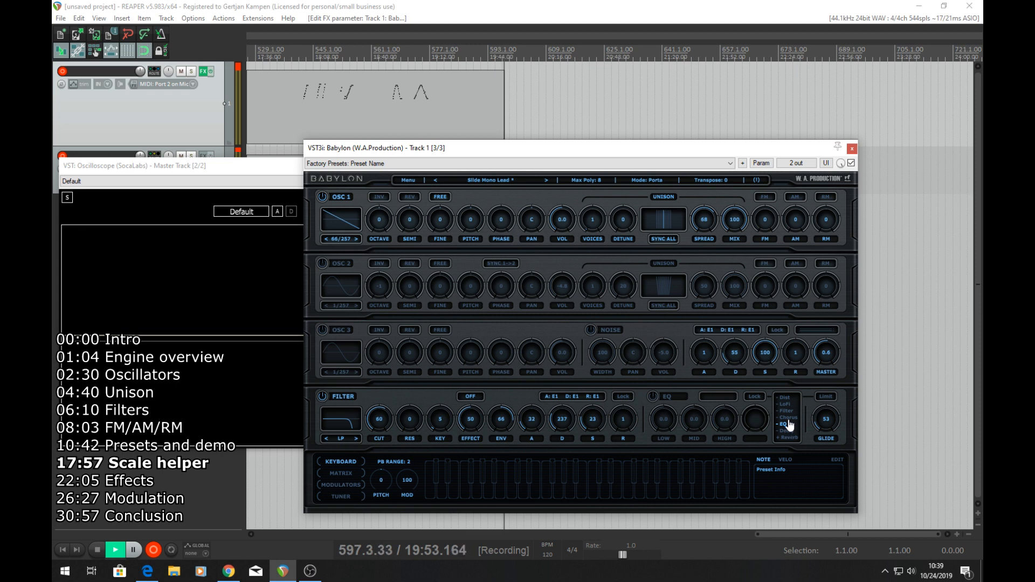
{"action": "left_click", "coordinate": [788, 438]}
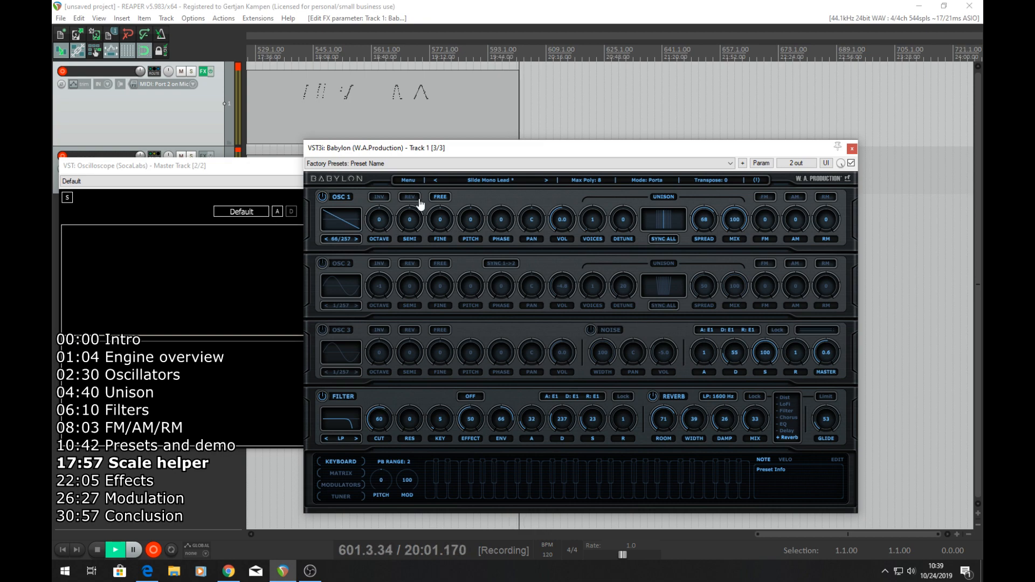
Move the Babylon window slightly up and load the Synthetic_Future presets Slide Mono Lead and Unison Strings in turn.
{"action": "left_click_drag", "start_coordinate": [690, 155], "coordinate": [688, 132]}
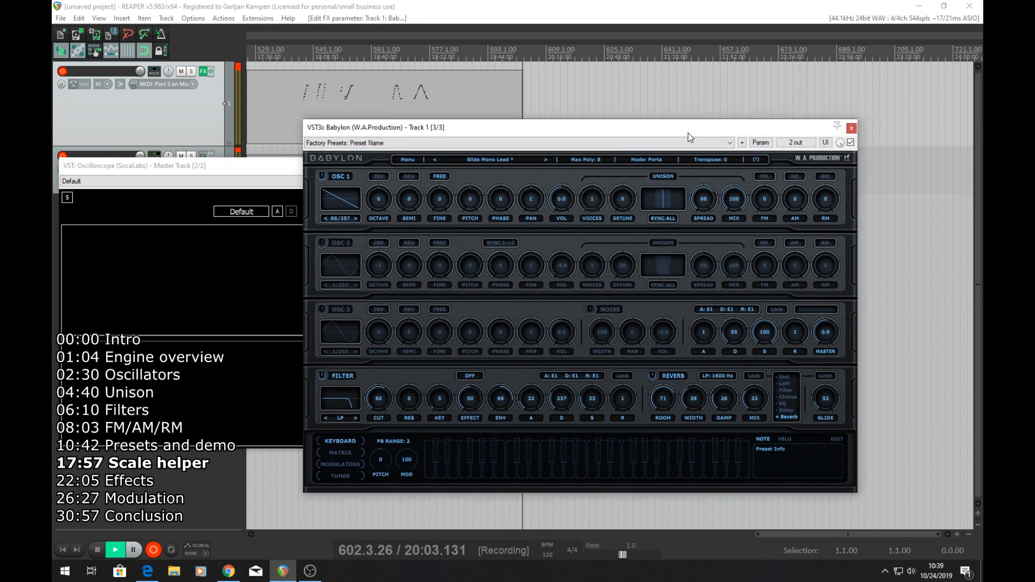
{"action": "left_click", "coordinate": [515, 165]}
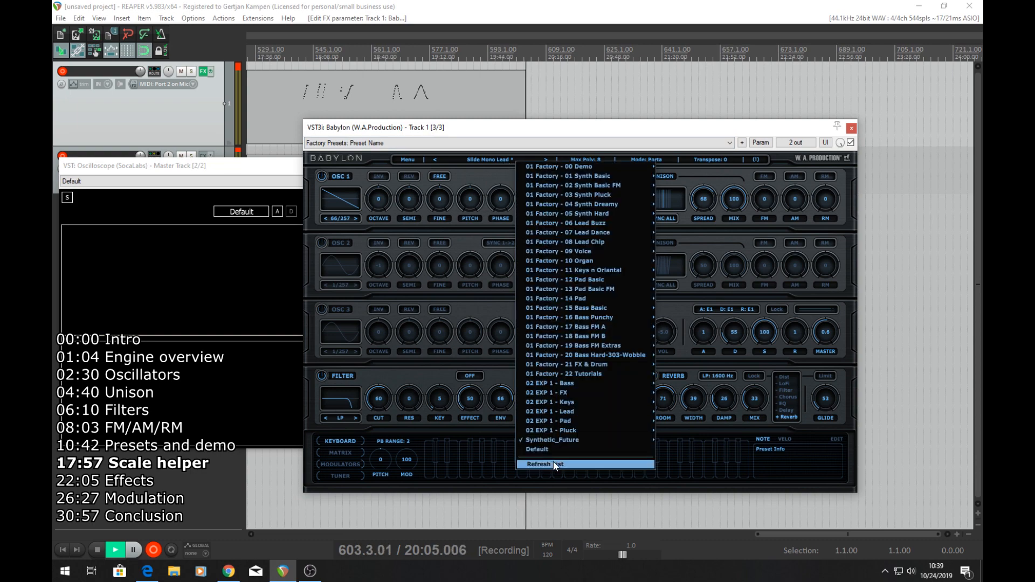
{"action": "mouse_move", "coordinate": [585, 443]}
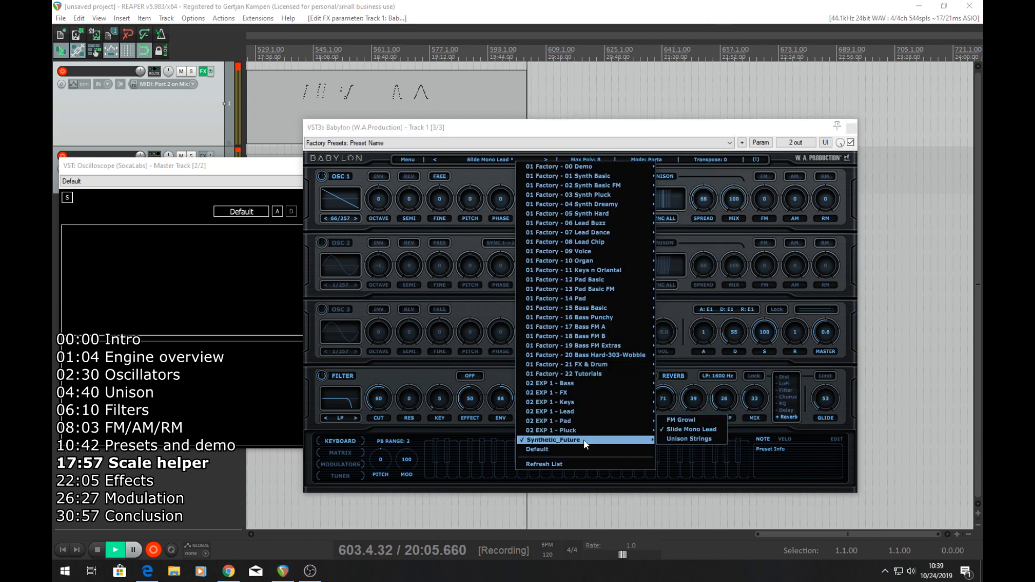
{"action": "left_click", "coordinate": [699, 431]}
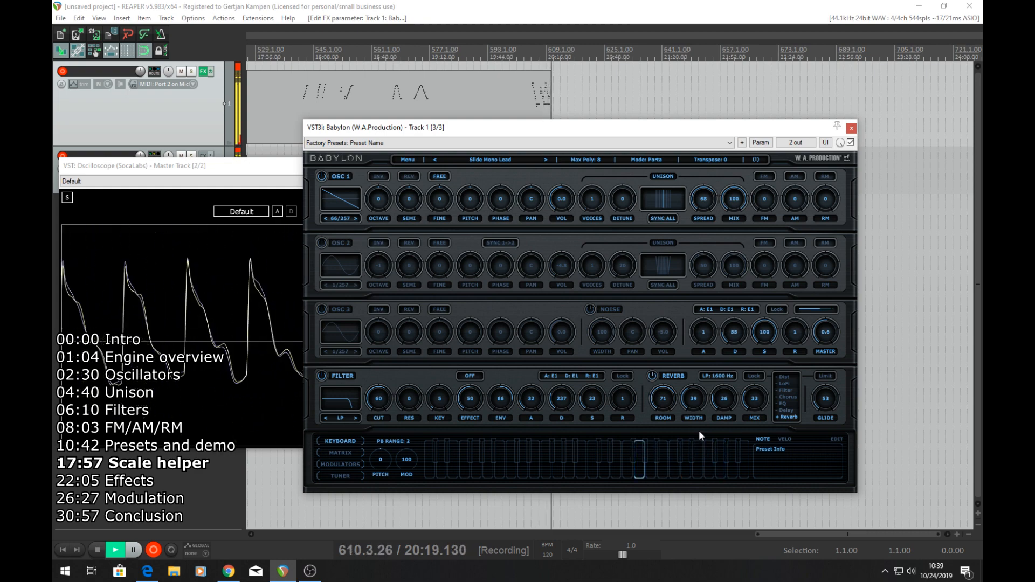
{"action": "left_click", "coordinate": [547, 161]}
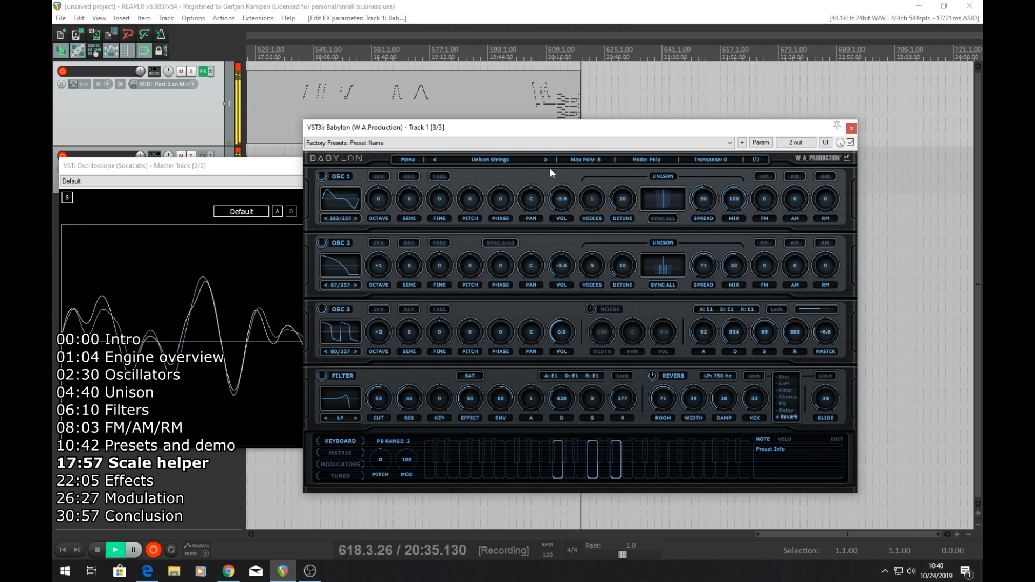
Load preset FM Growl from the Synthetic_Future bank.
{"action": "left_click", "coordinate": [547, 162]}
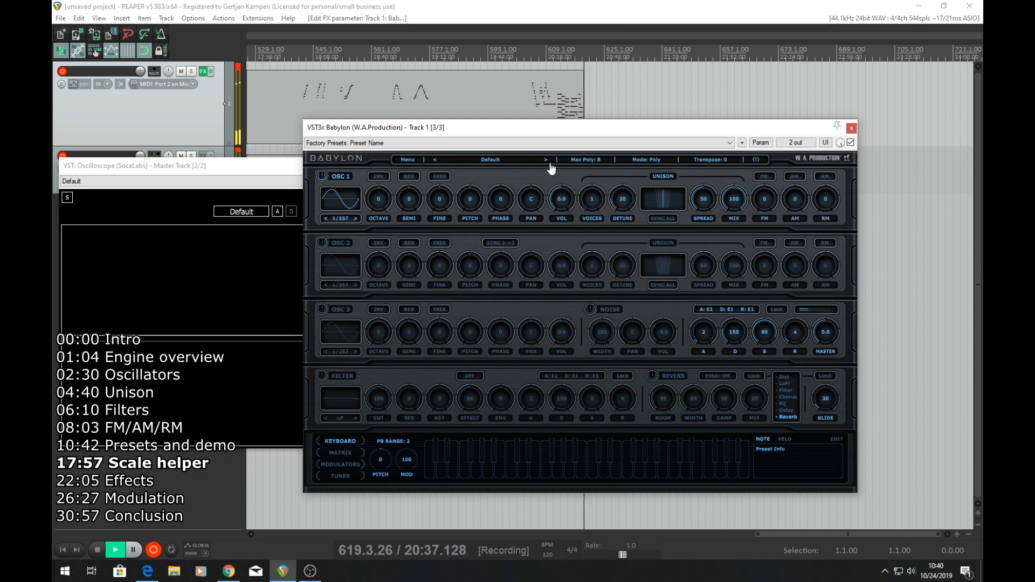
{"action": "left_click", "coordinate": [531, 164]}
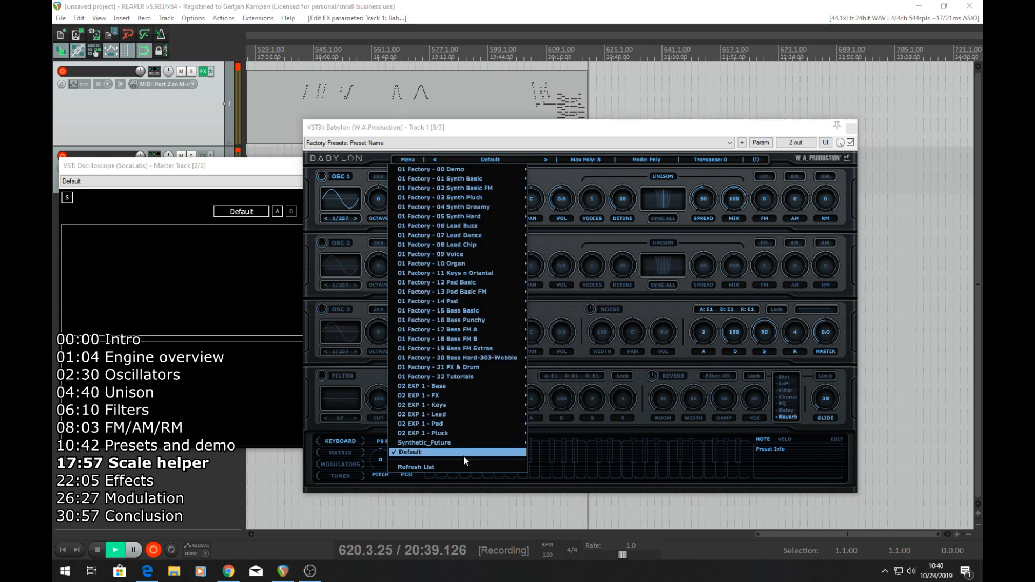
{"action": "mouse_move", "coordinate": [446, 442]}
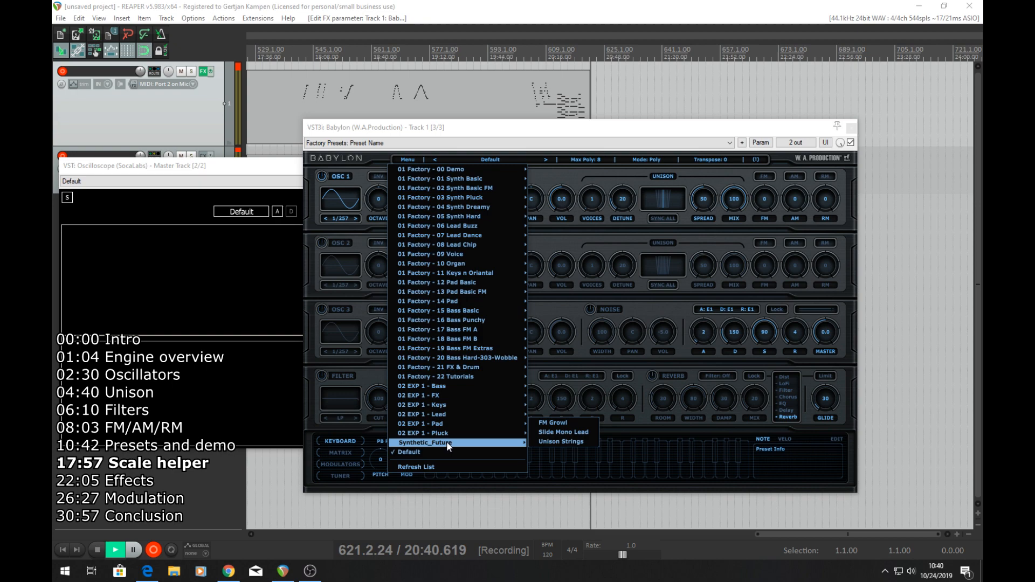
{"action": "left_click", "coordinate": [564, 417]}
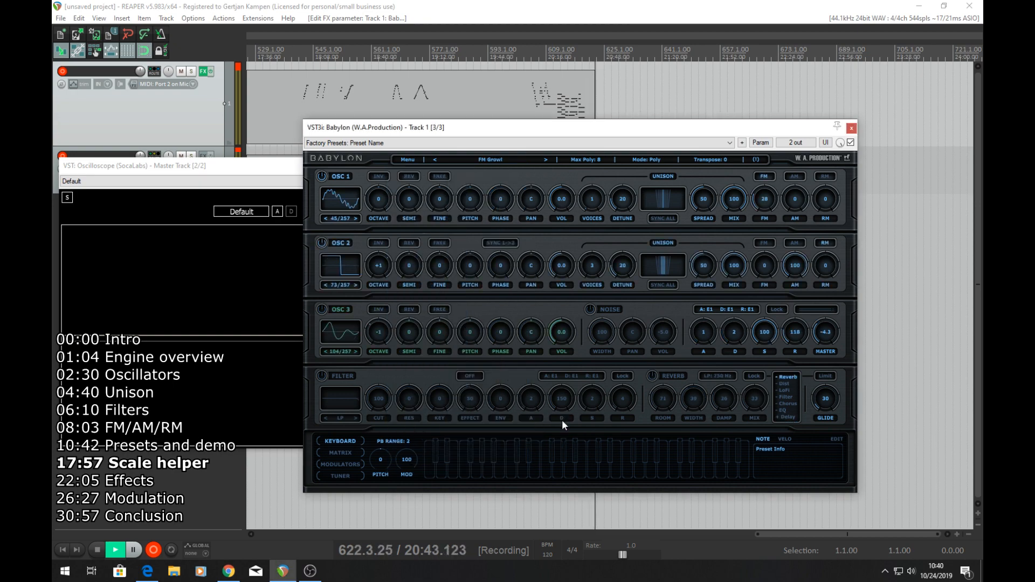
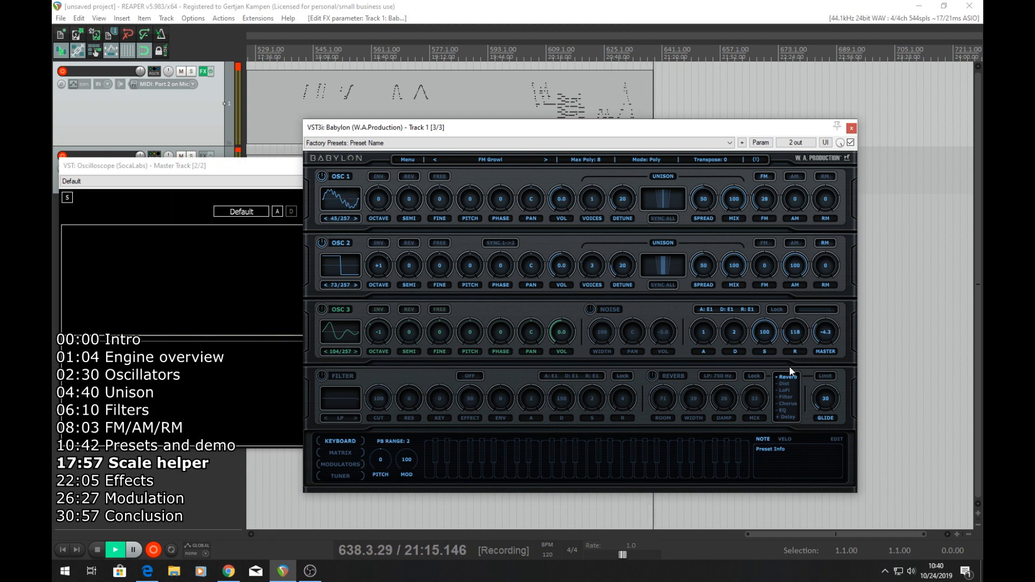
Load the Default preset and set its amp envelope to decay 338, sustain 0 and release 285.
{"action": "left_click", "coordinate": [491, 159]}
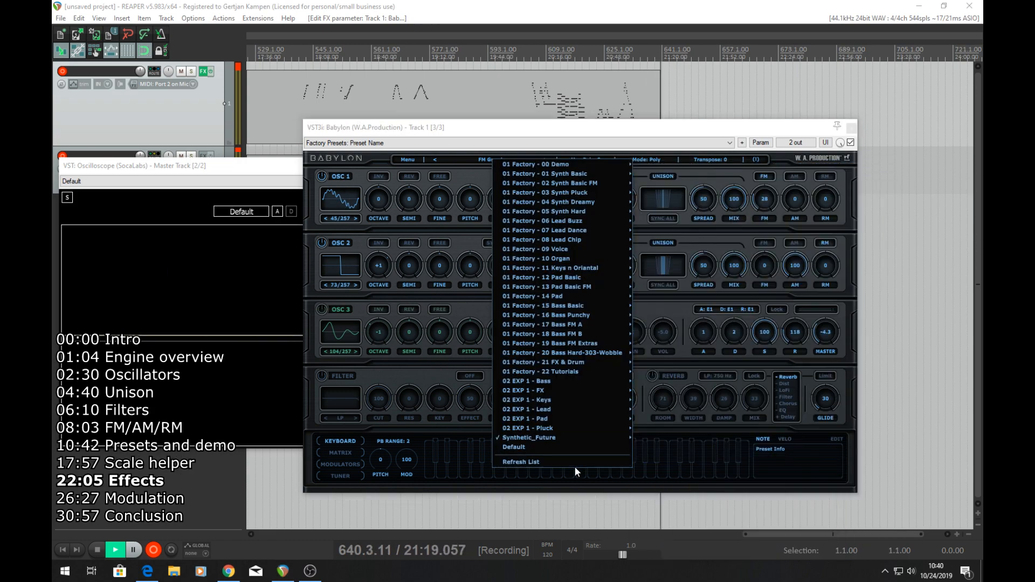
{"action": "left_click", "coordinate": [554, 447]}
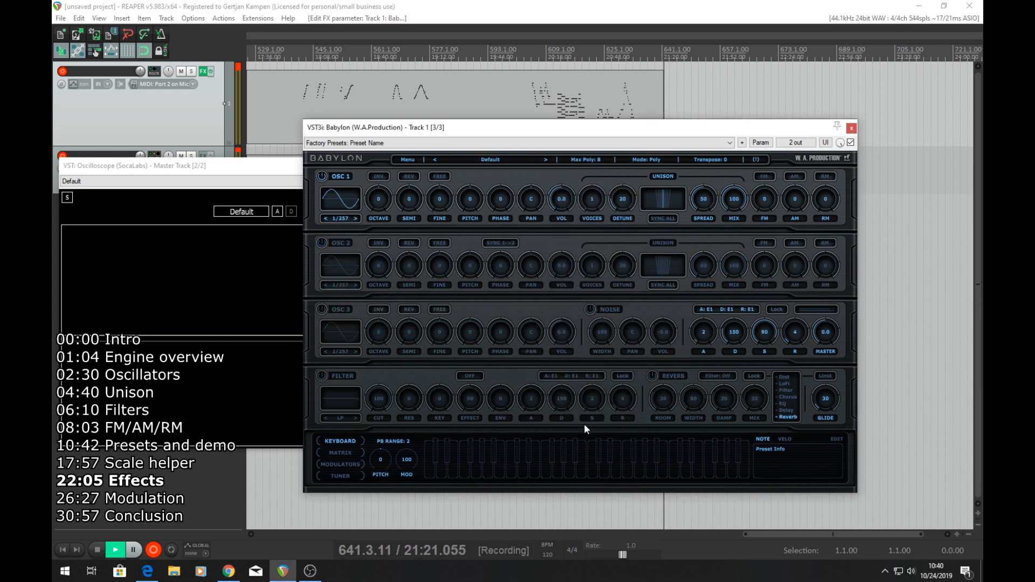
{"action": "left_click_drag", "start_coordinate": [744, 340], "coordinate": [764, 430]}
{"action": "left_click_drag", "start_coordinate": [735, 340], "coordinate": [736, 385]}
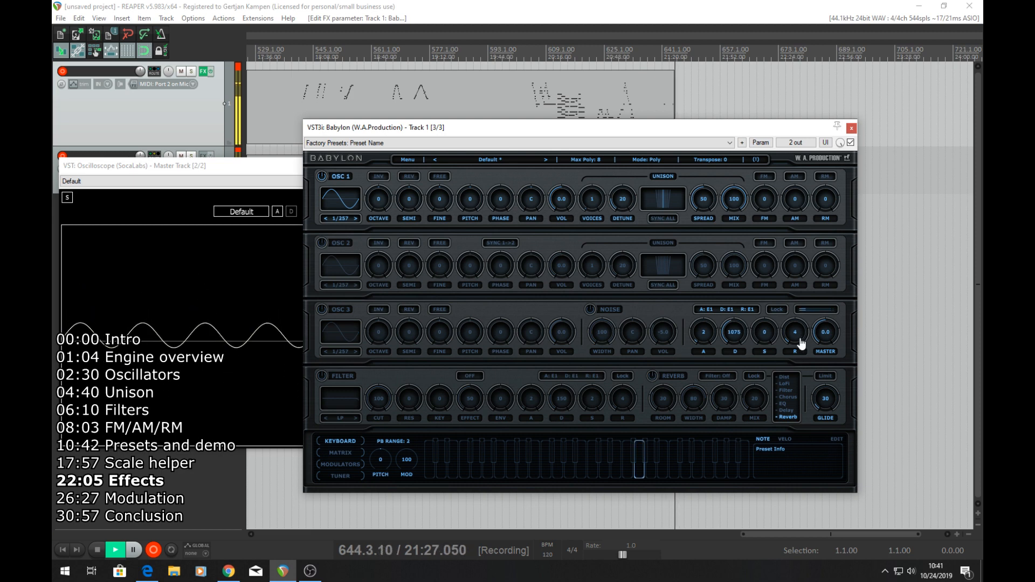
{"action": "left_click_drag", "start_coordinate": [740, 336], "coordinate": [794, 329]}
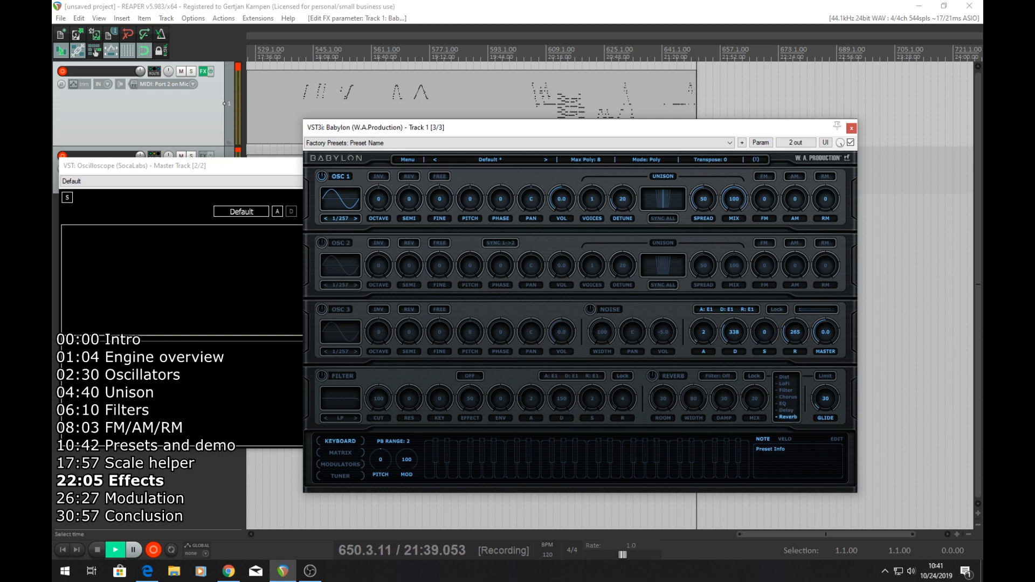
Move Reverb to the start of the effect chain and set its room, width and damp to 100.
{"action": "left_click_drag", "start_coordinate": [793, 420], "coordinate": [789, 386]}
{"action": "left_click", "coordinate": [787, 385]}
{"action": "left_click", "coordinate": [784, 417]}
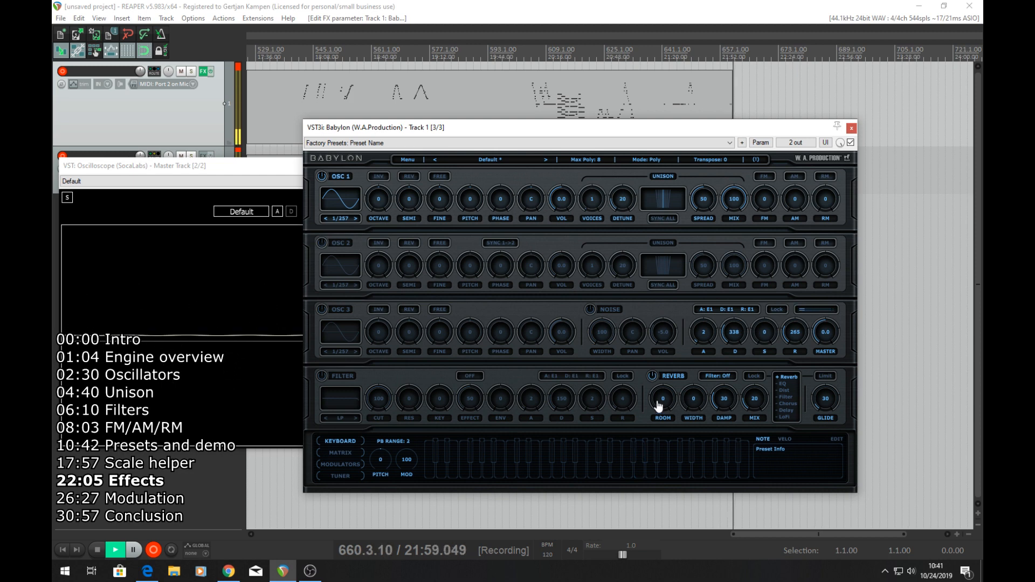
{"action": "left_click_drag", "start_coordinate": [658, 405], "coordinate": [675, 360]}
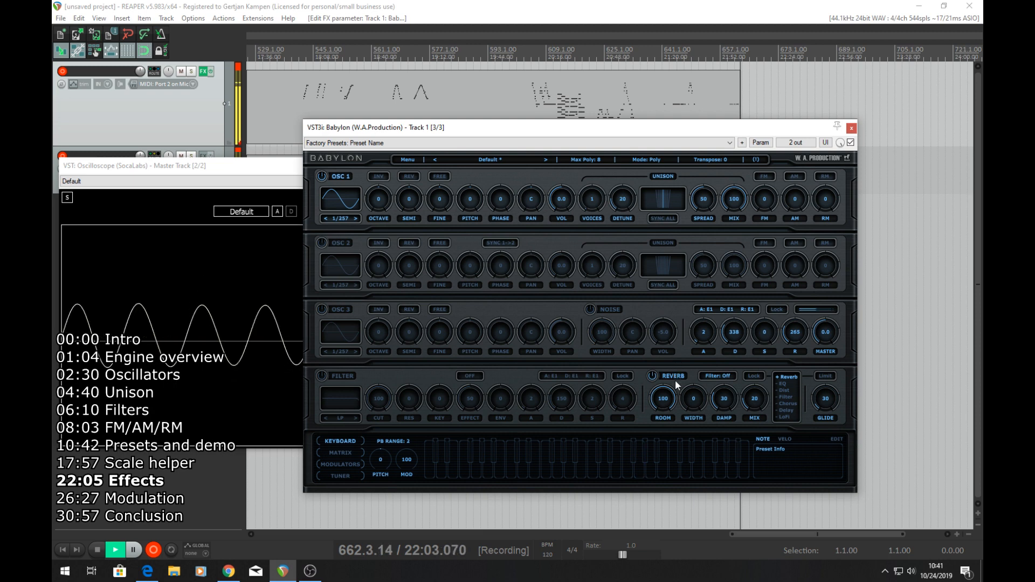
{"action": "left_click_drag", "start_coordinate": [693, 398], "coordinate": [703, 326]}
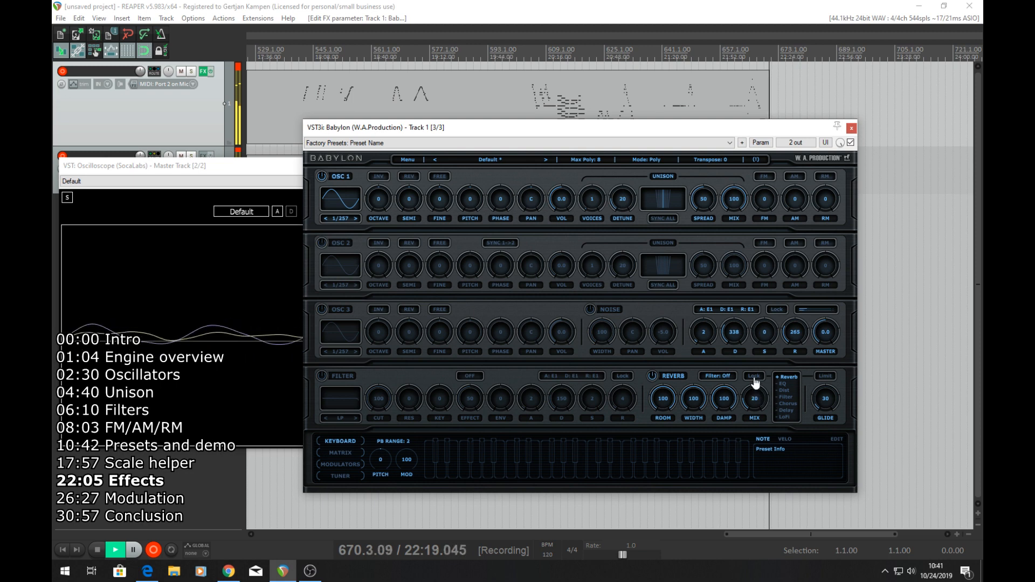
Look through the Reverb filter choices, EQ, the Filter effect's types and the Delay settings, ending back on Reverb.
{"action": "left_click", "coordinate": [719, 379]}
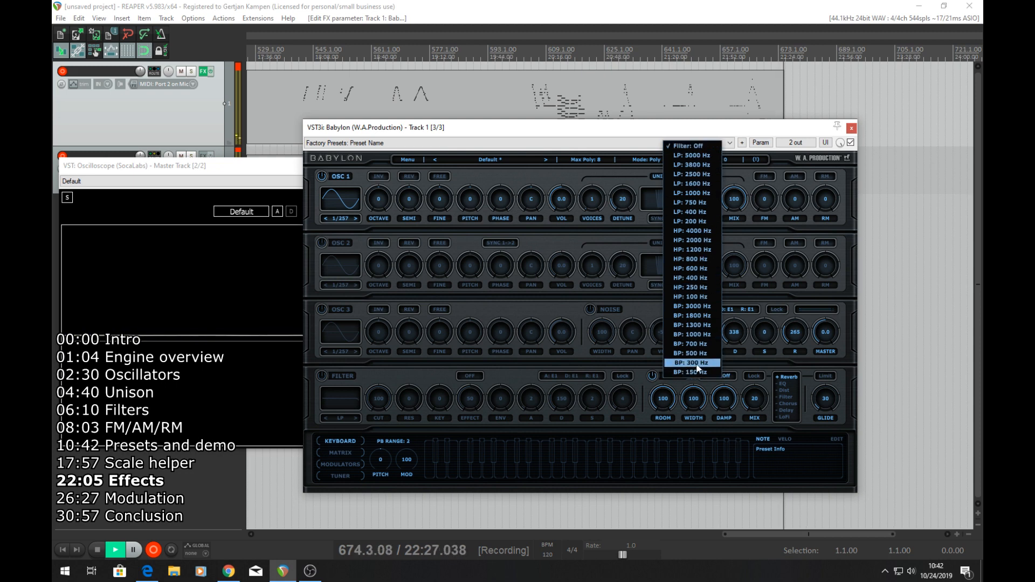
{"action": "left_click", "coordinate": [786, 389]}
{"action": "left_click", "coordinate": [783, 383]}
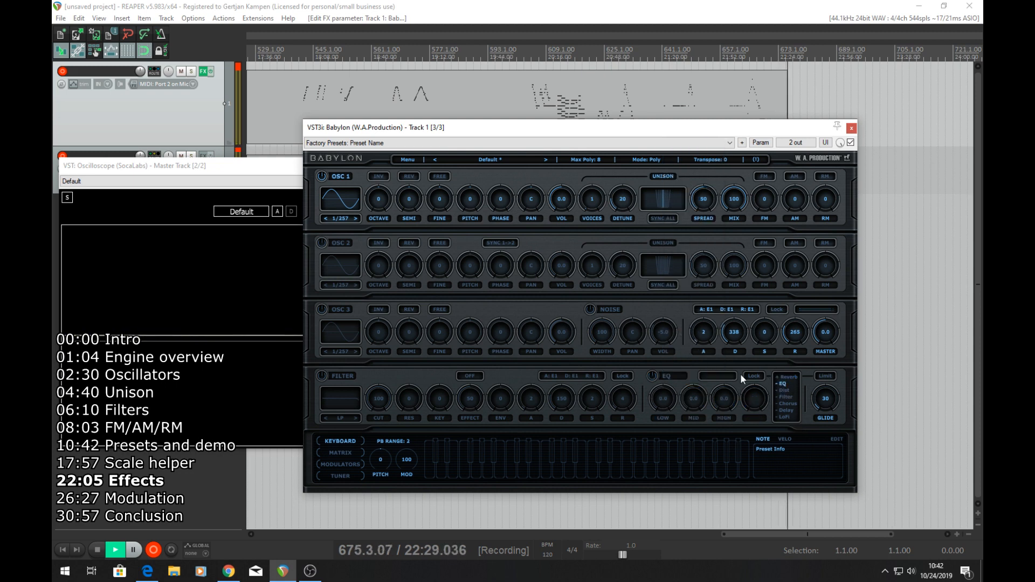
{"action": "left_click", "coordinate": [779, 397]}
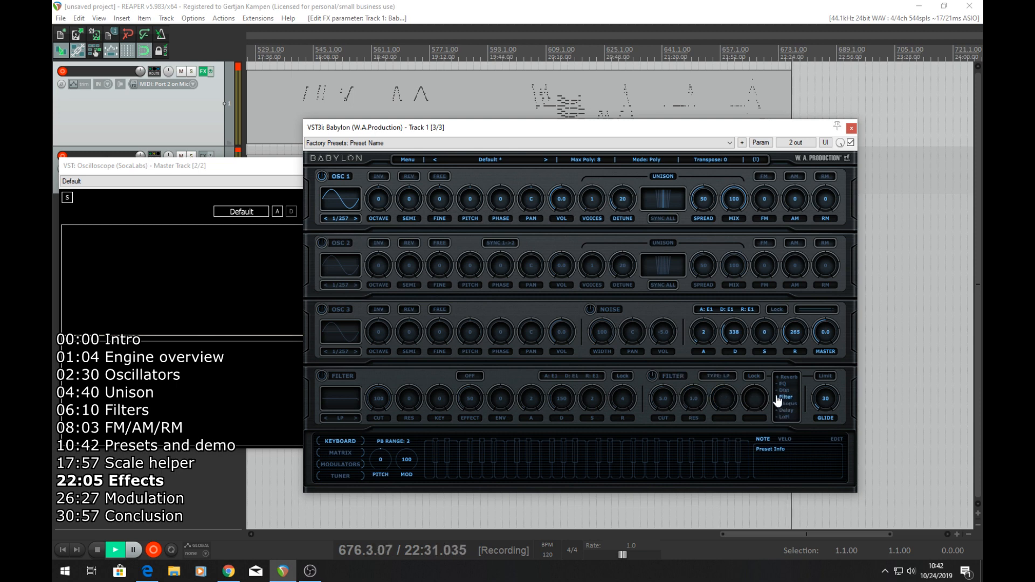
{"action": "left_click", "coordinate": [732, 378]}
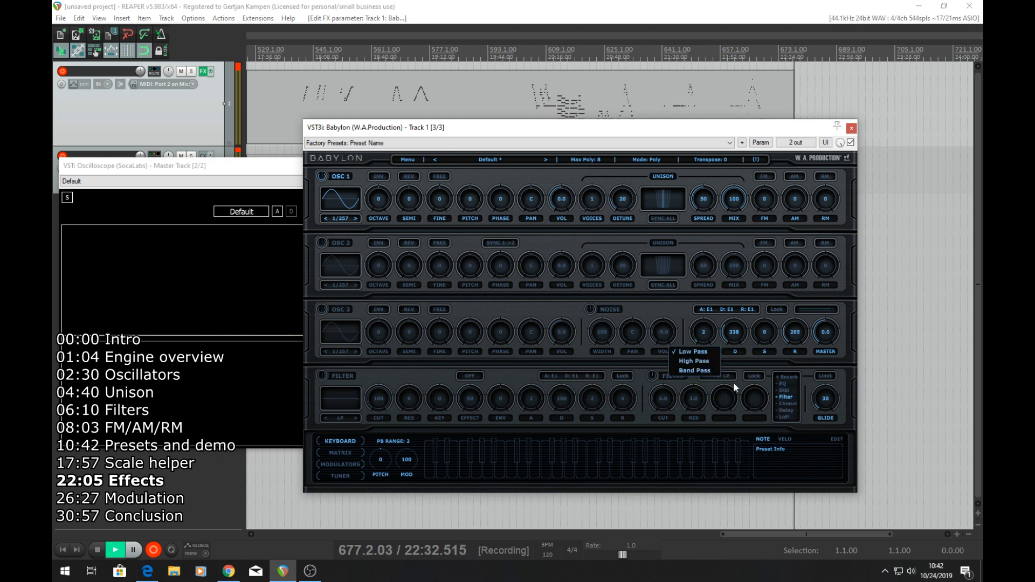
{"action": "left_click", "coordinate": [802, 407]}
{"action": "left_click", "coordinate": [785, 411]}
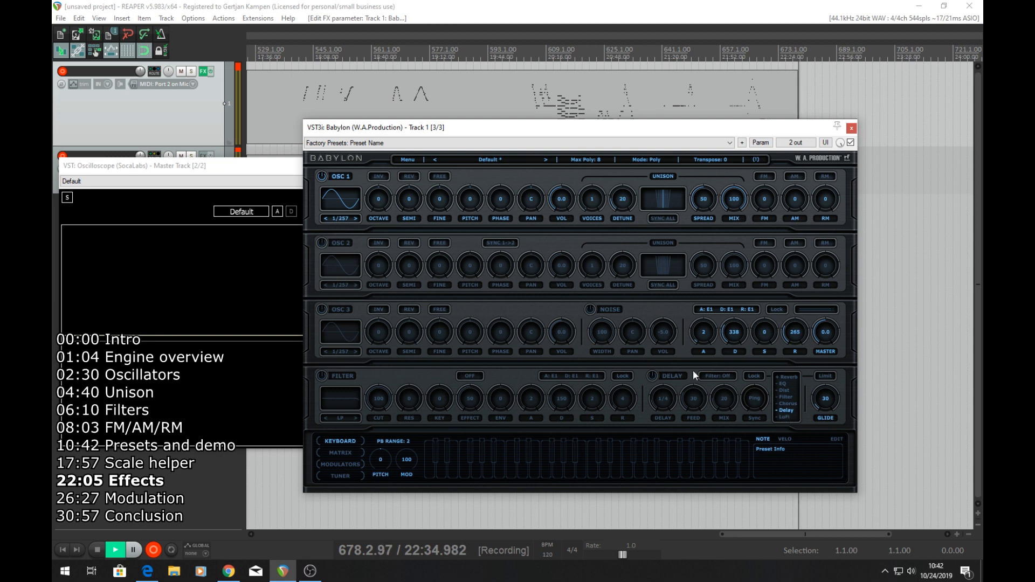
{"action": "left_click", "coordinate": [713, 377]}
{"action": "left_click", "coordinate": [786, 378]}
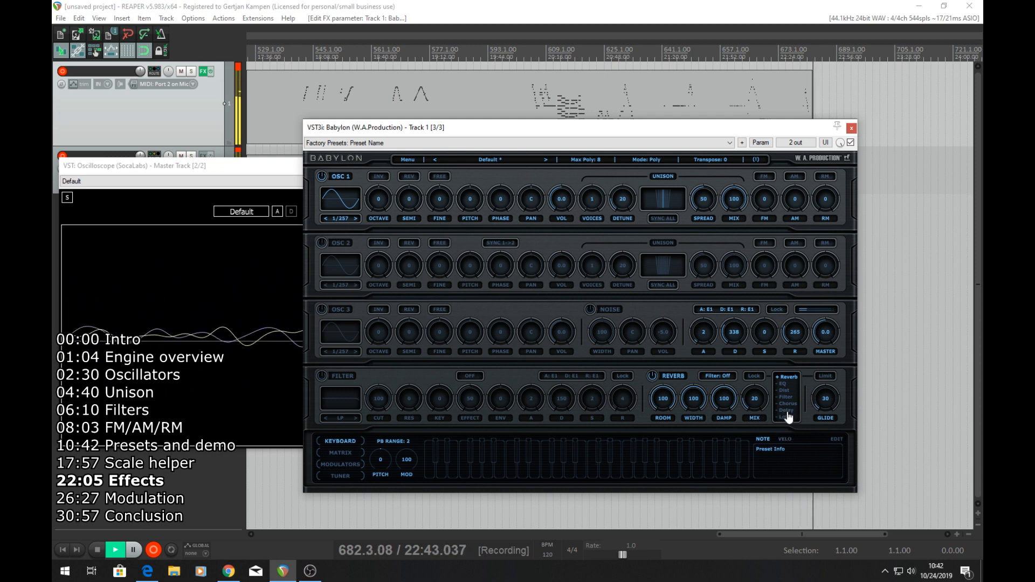
Move Delay ahead of Reverb in the effect chain and switch it on with Ping enabled.
{"action": "left_click_drag", "start_coordinate": [787, 412], "coordinate": [788, 379]}
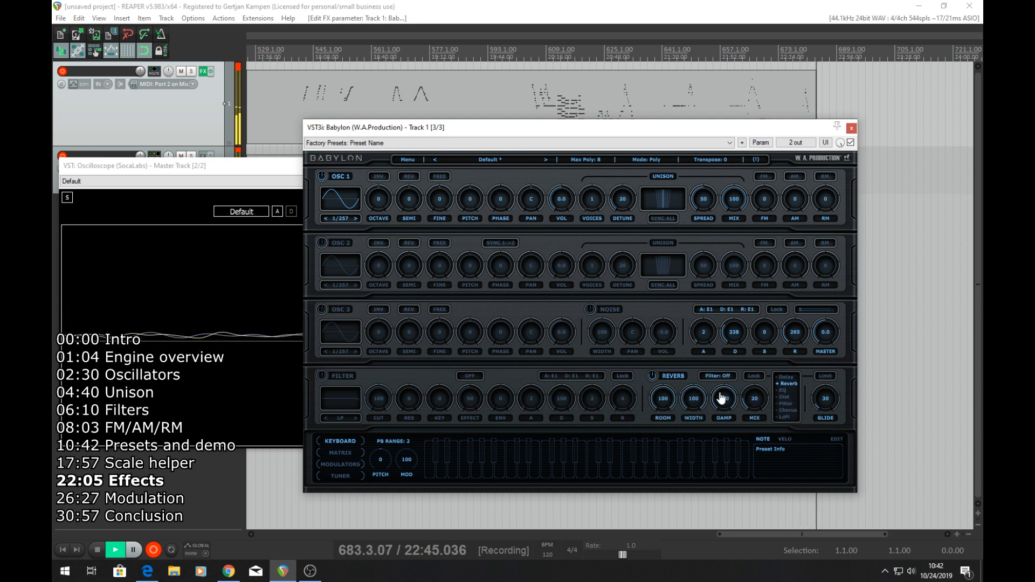
{"action": "left_click", "coordinate": [652, 376]}
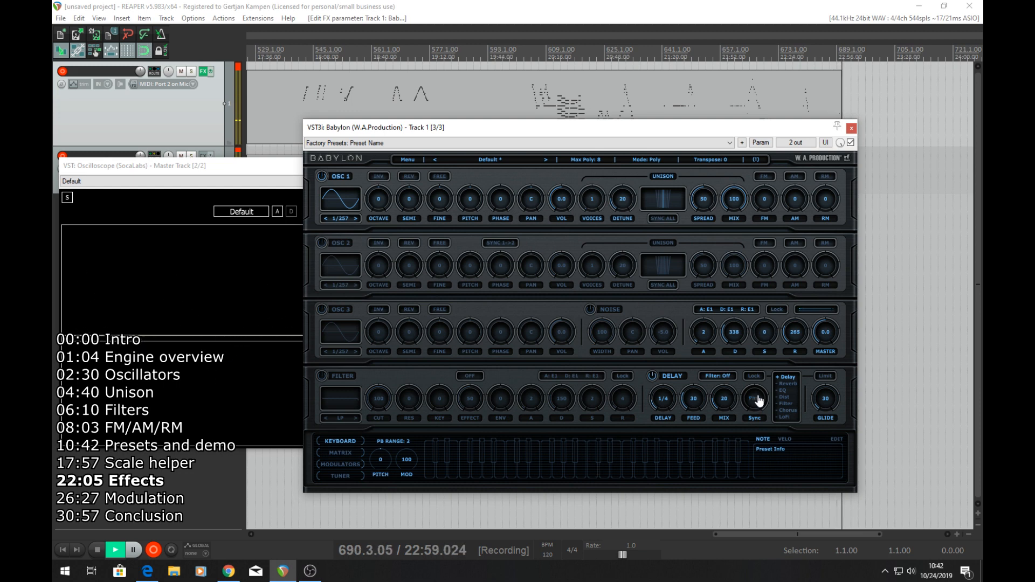
{"action": "left_click_drag", "start_coordinate": [759, 400], "coordinate": [759, 408]}
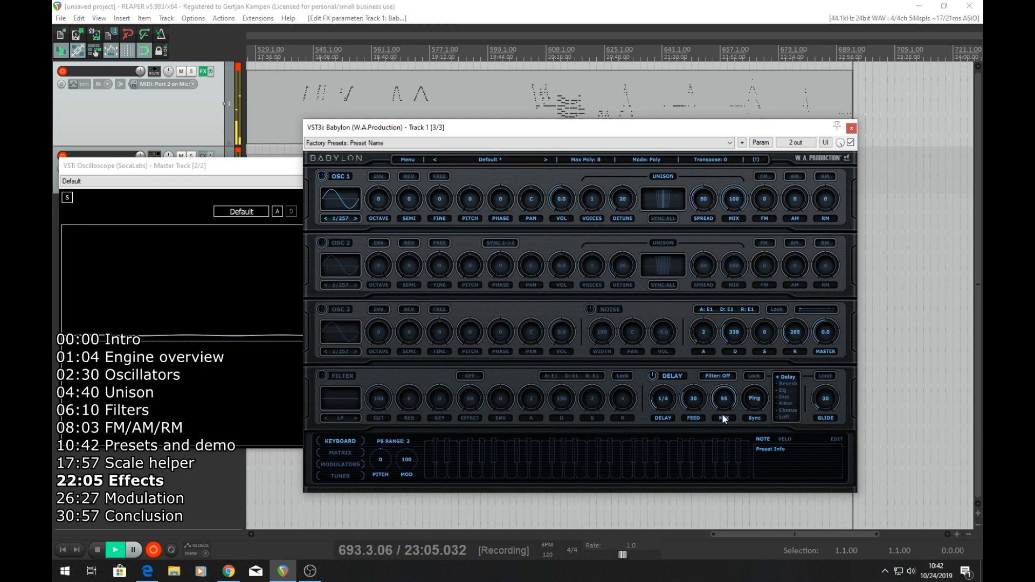
Raise the delay mix to 100 and the master volume to 10.0, and turn Ping off.
{"action": "left_click_drag", "start_coordinate": [722, 413], "coordinate": [742, 325]}
{"action": "left_click_drag", "start_coordinate": [831, 338], "coordinate": [828, 270]}
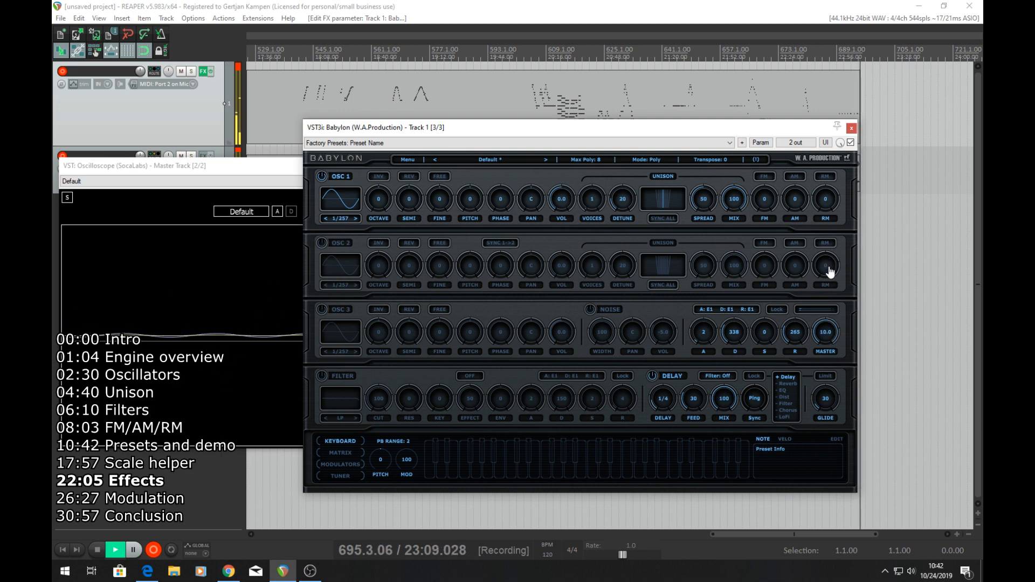
{"action": "left_click", "coordinate": [750, 419]}
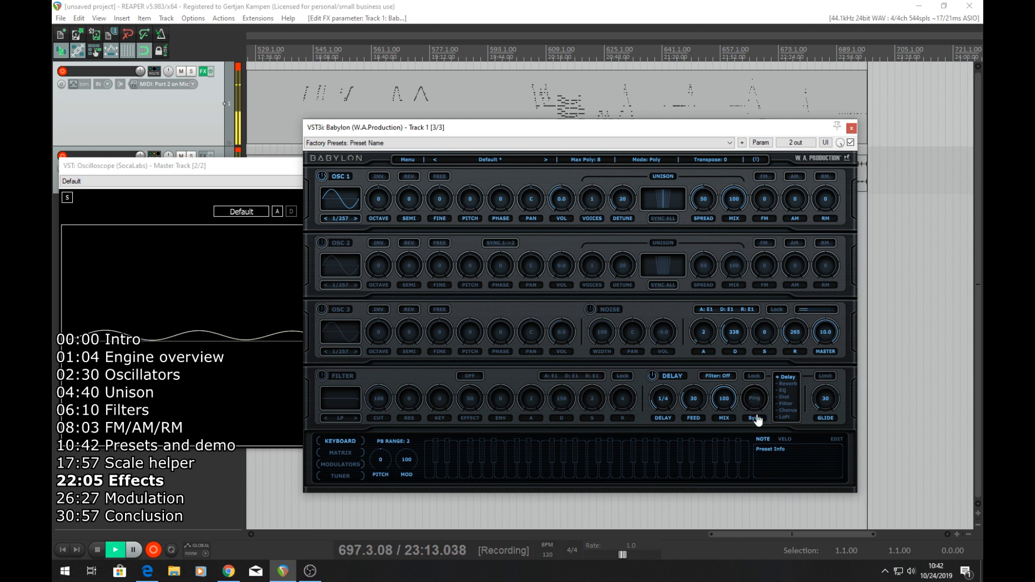
Try the delay with feedback 100 and time 1/2d, settle on time 1/4d with feedback 30, and adjust the mix.
{"action": "left_click_drag", "start_coordinate": [693, 402], "coordinate": [714, 318]}
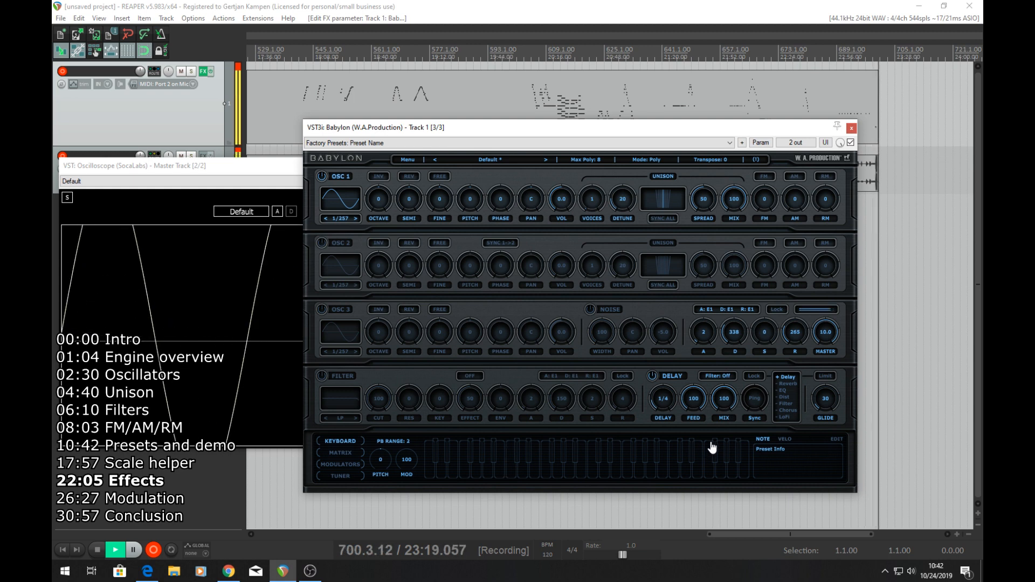
{"action": "left_click_drag", "start_coordinate": [696, 404], "coordinate": [717, 360]}
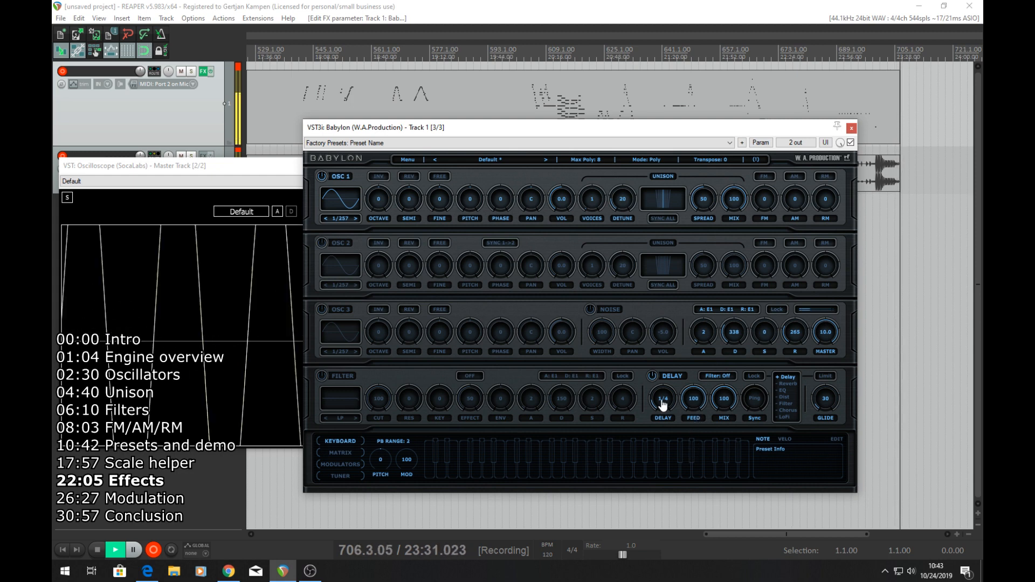
{"action": "mouse_move", "coordinate": [662, 405]}
{"action": "left_mouse_down"}
{"action": "mouse_move", "coordinate": [665, 389]}
{"action": "mouse_move", "coordinate": [665, 419]}
{"action": "left_mouse_up"}
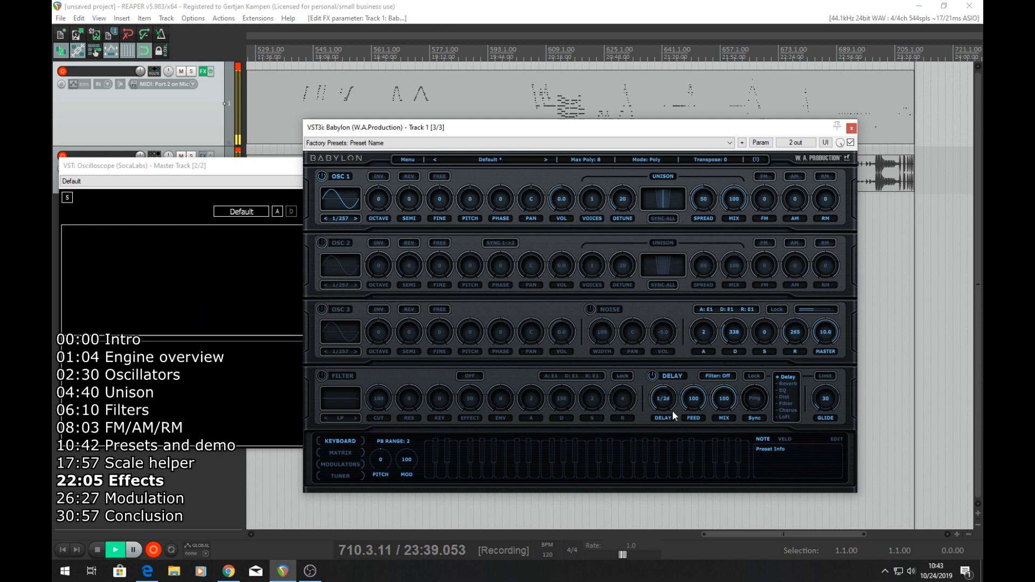
{"action": "mouse_move", "coordinate": [665, 407]}
{"action": "left_mouse_down"}
{"action": "mouse_move", "coordinate": [676, 464]}
{"action": "mouse_move", "coordinate": [670, 412]}
{"action": "left_mouse_up"}
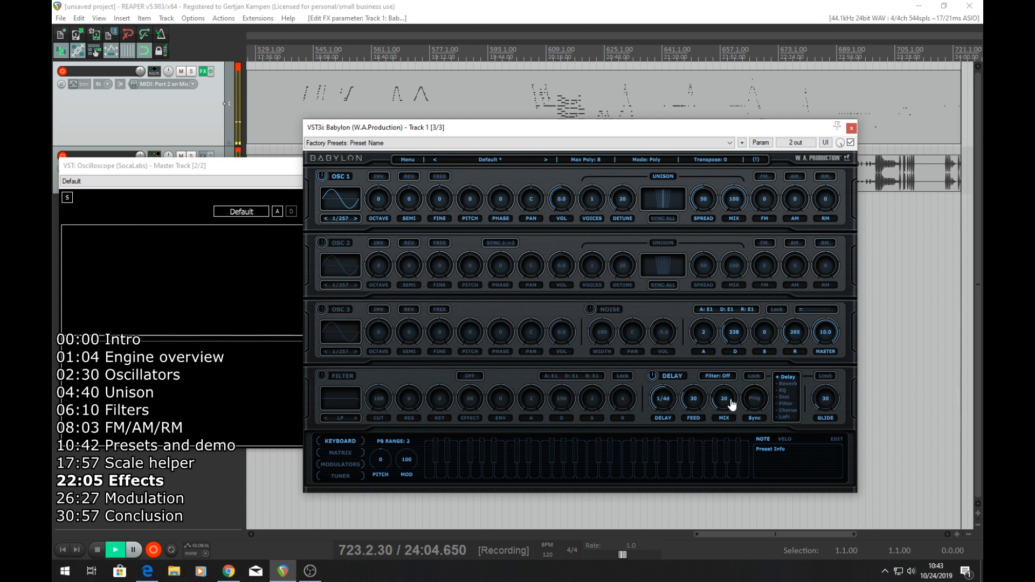
{"action": "left_click_drag", "start_coordinate": [734, 407], "coordinate": [729, 383]}
Set the Reverb room to 87, width to 81 and damp to 49, and switch both Reverb and Delay off.
{"action": "left_click", "coordinate": [781, 384]}
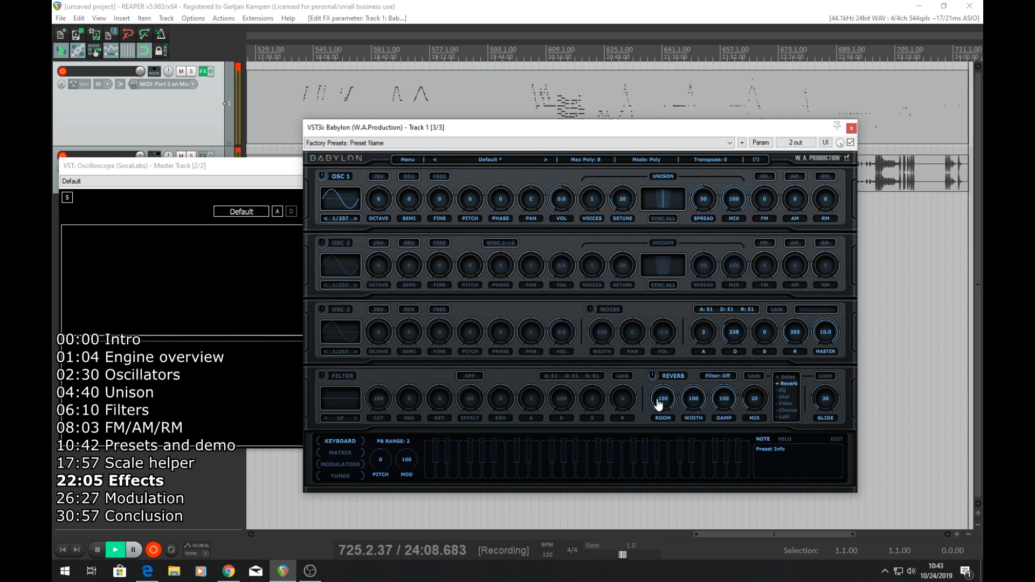
{"action": "left_click_drag", "start_coordinate": [659, 404], "coordinate": [726, 451]}
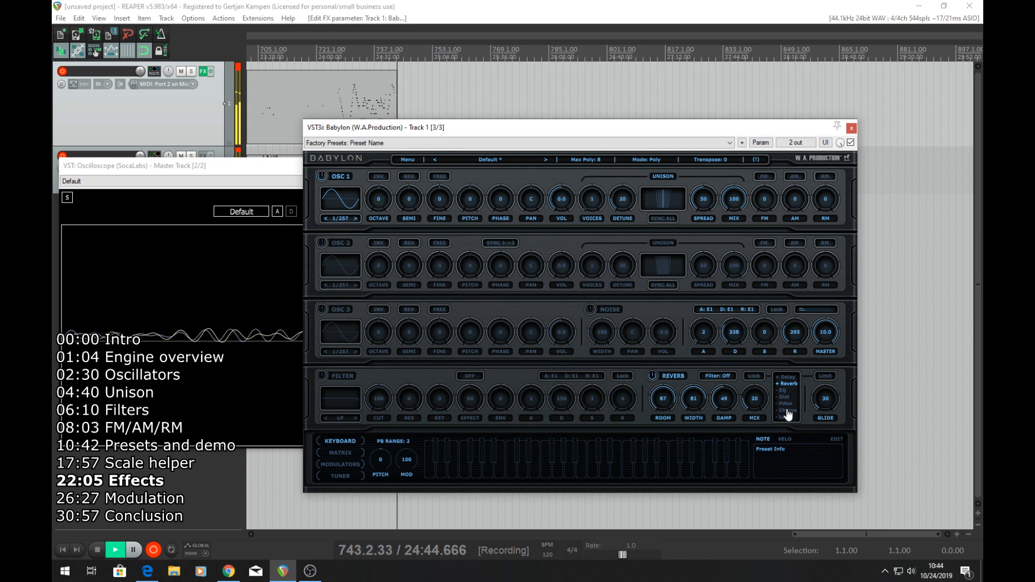
{"action": "left_click", "coordinate": [779, 378]}
{"action": "left_click", "coordinate": [780, 383]}
{"action": "left_click", "coordinate": [779, 378]}
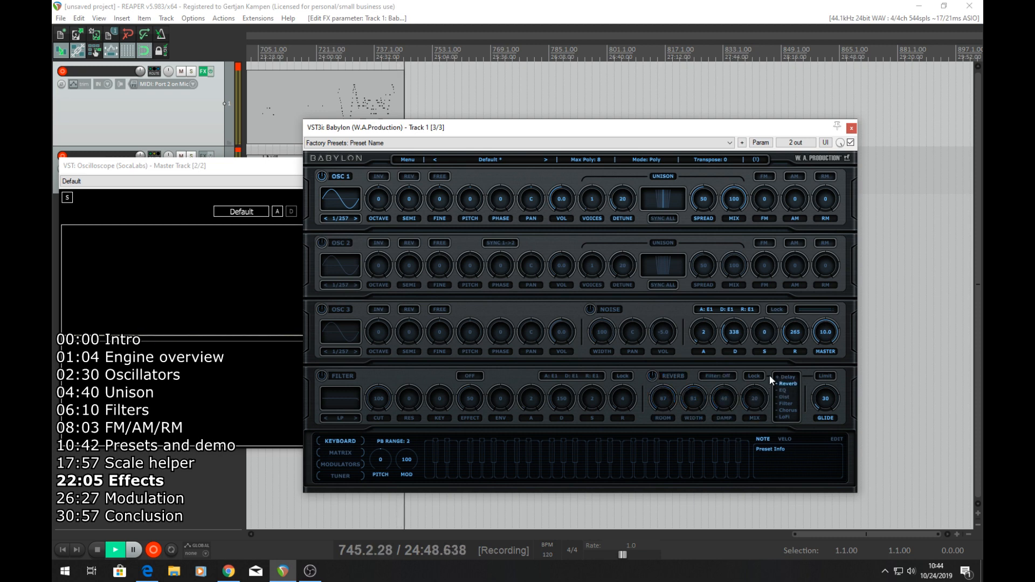
Switch on Dist, try its gain at 10.0 and reduce it to 6.7, with the master volume at 0.0.
{"action": "left_click", "coordinate": [779, 398]}
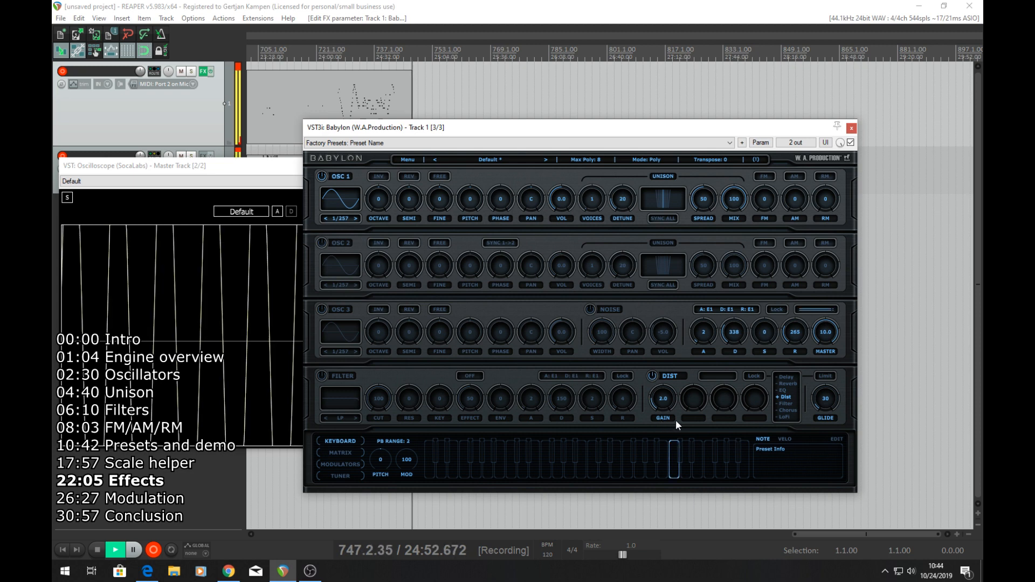
{"action": "left_click_drag", "start_coordinate": [675, 419], "coordinate": [668, 289]}
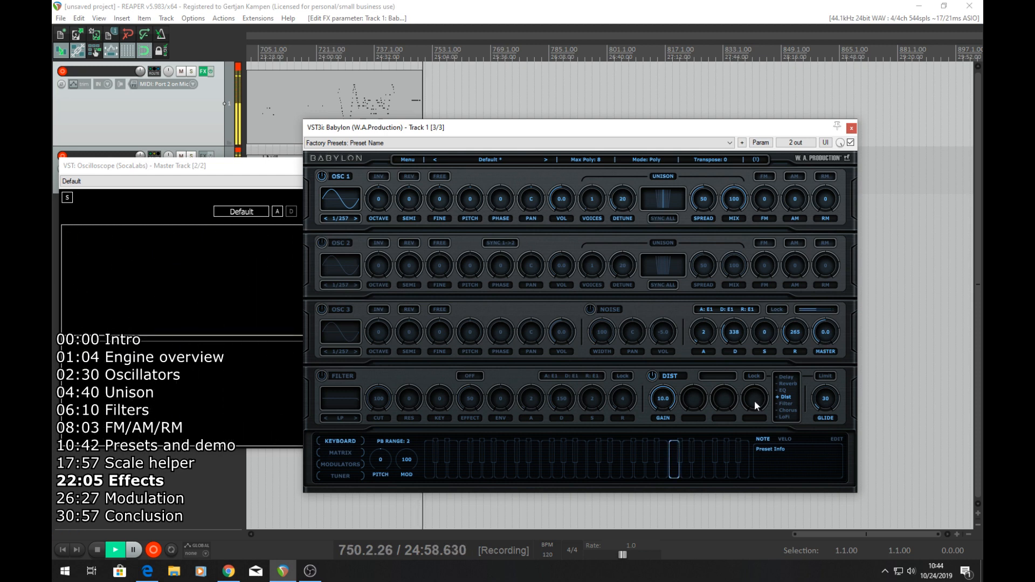
{"action": "left_click_drag", "start_coordinate": [669, 408], "coordinate": [686, 363]}
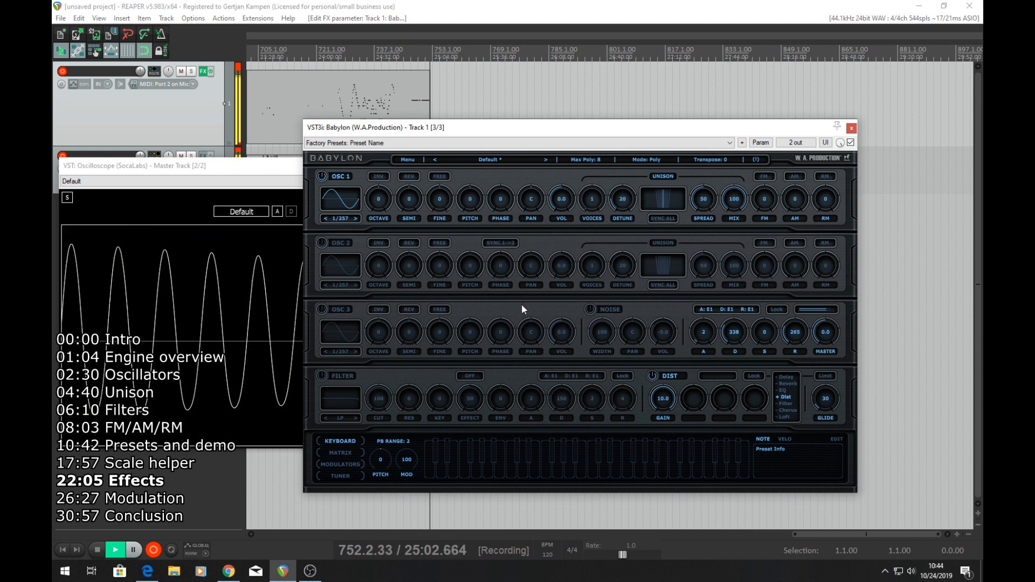
{"action": "left_click_drag", "start_coordinate": [650, 399], "coordinate": [669, 427]}
Change the oscillator 1 waveform to the basic Saw.
{"action": "left_click", "coordinate": [345, 207]}
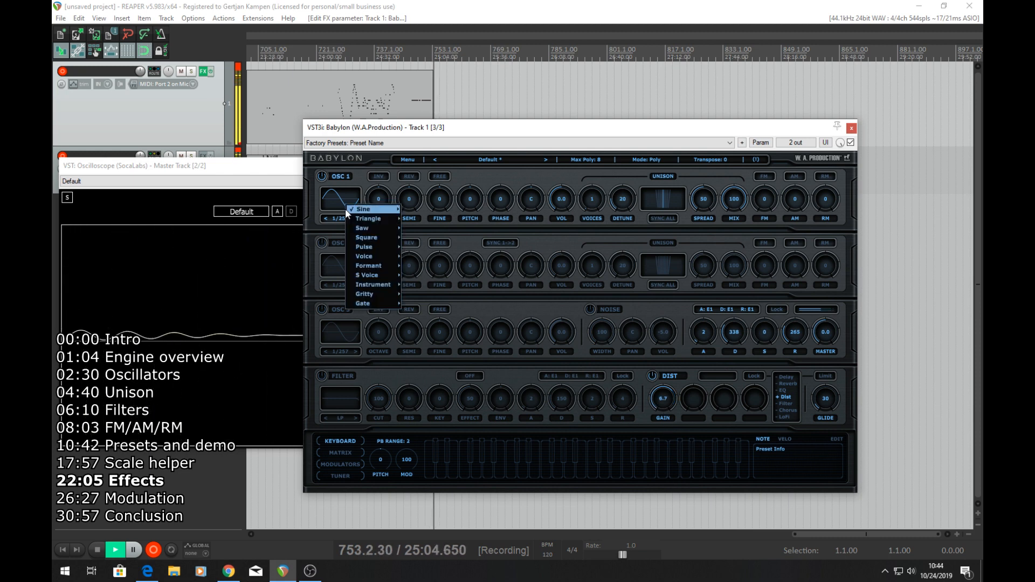
{"action": "mouse_move", "coordinate": [390, 231]}
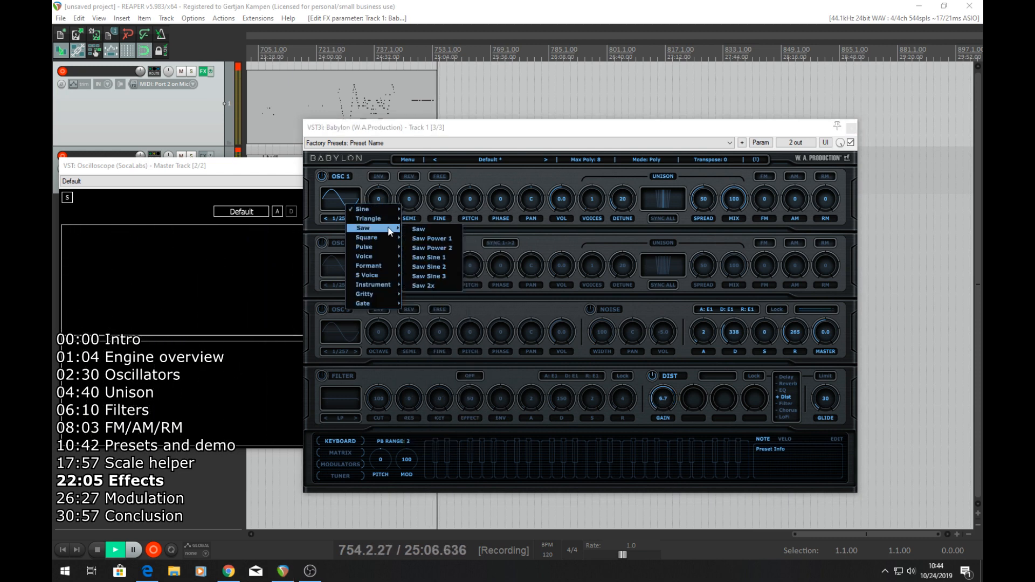
{"action": "left_click", "coordinate": [424, 228]}
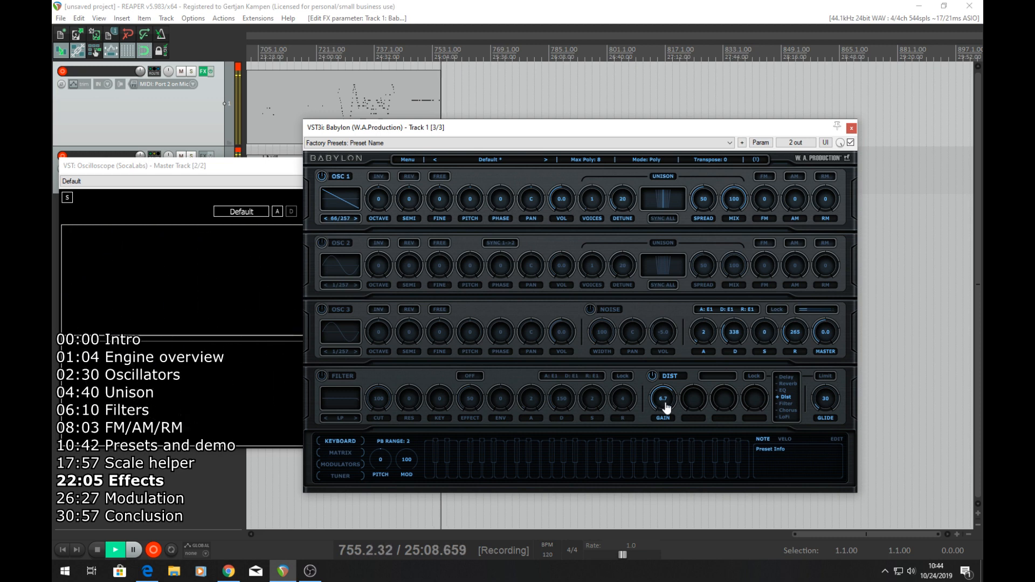
Lower the master volume to -4.7 and sweep the Dist gain from 1.4 up to 10.0.
{"action": "left_click_drag", "start_coordinate": [666, 408], "coordinate": [665, 438]}
{"action": "left_click_drag", "start_coordinate": [820, 340], "coordinate": [825, 352]}
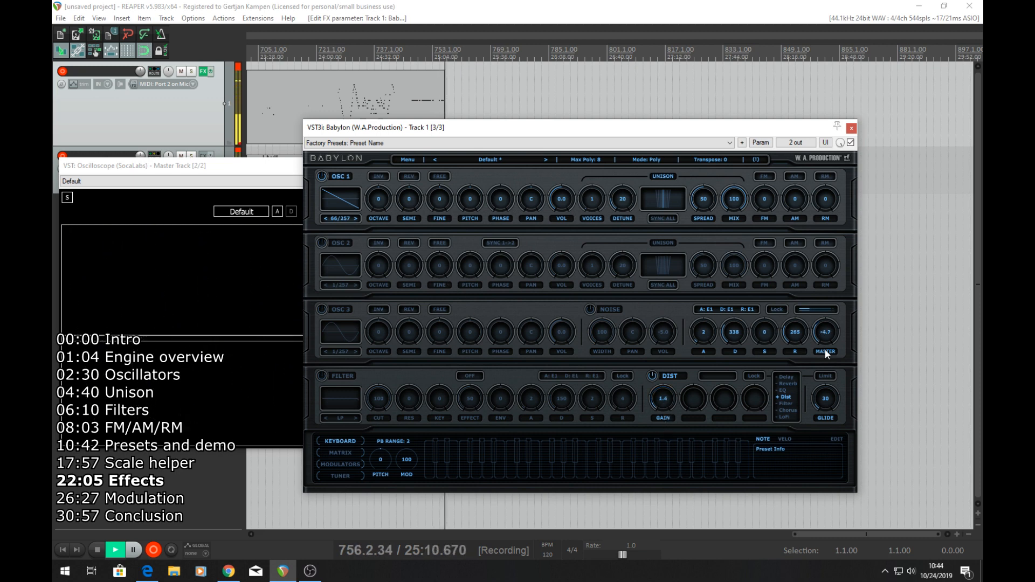
{"action": "left_click_drag", "start_coordinate": [658, 404], "coordinate": [675, 325]}
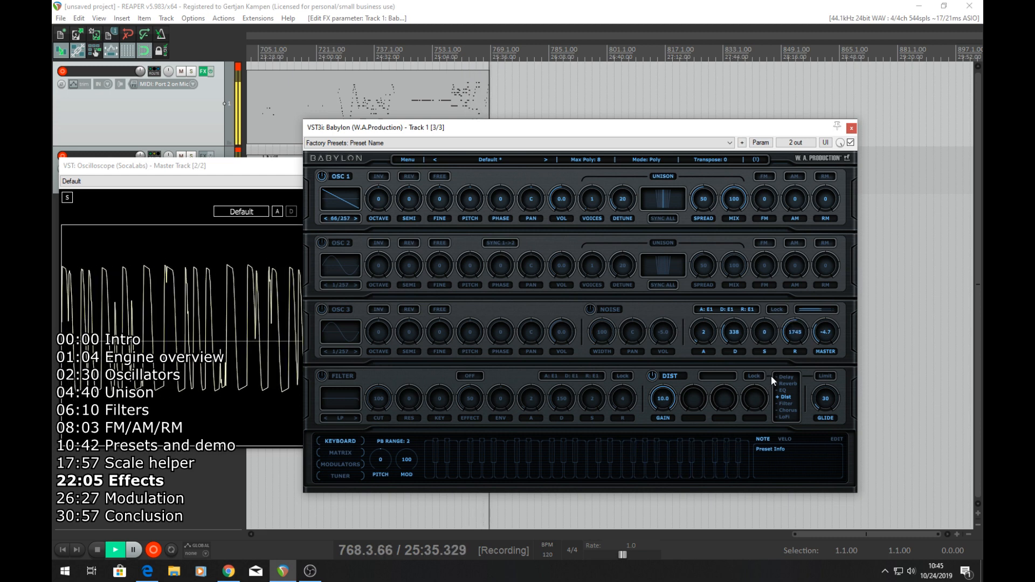
Set the amp envelope to attack 123 and release 285, and reduce the Dist gain to 2.7.
{"action": "left_click_drag", "start_coordinate": [787, 331], "coordinate": [797, 342]}
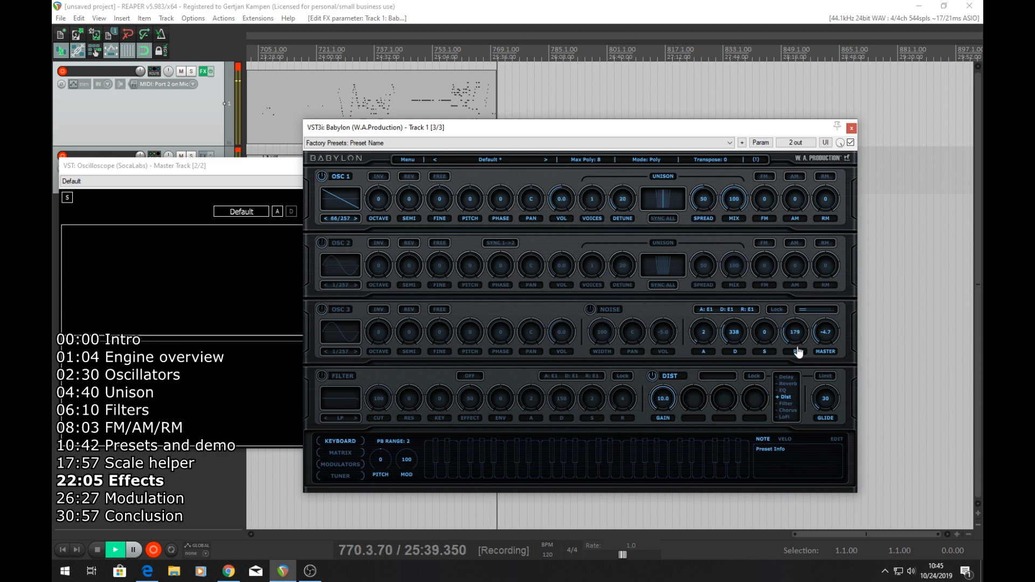
{"action": "mouse_move", "coordinate": [718, 338]}
{"action": "left_mouse_down"}
{"action": "mouse_move", "coordinate": [713, 329]}
{"action": "mouse_move", "coordinate": [730, 325]}
{"action": "left_mouse_up"}
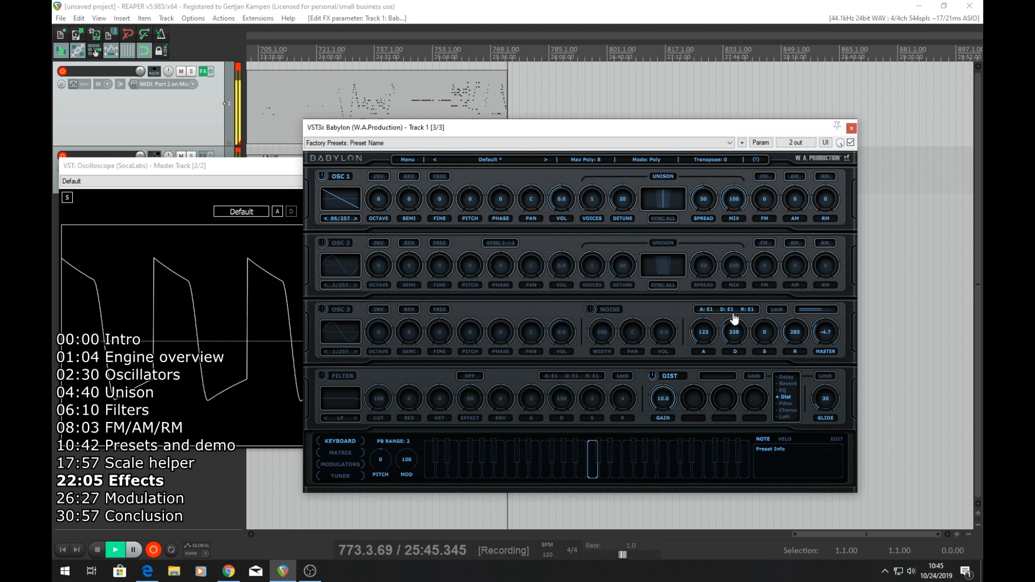
{"action": "left_click_drag", "start_coordinate": [663, 400], "coordinate": [663, 463]}
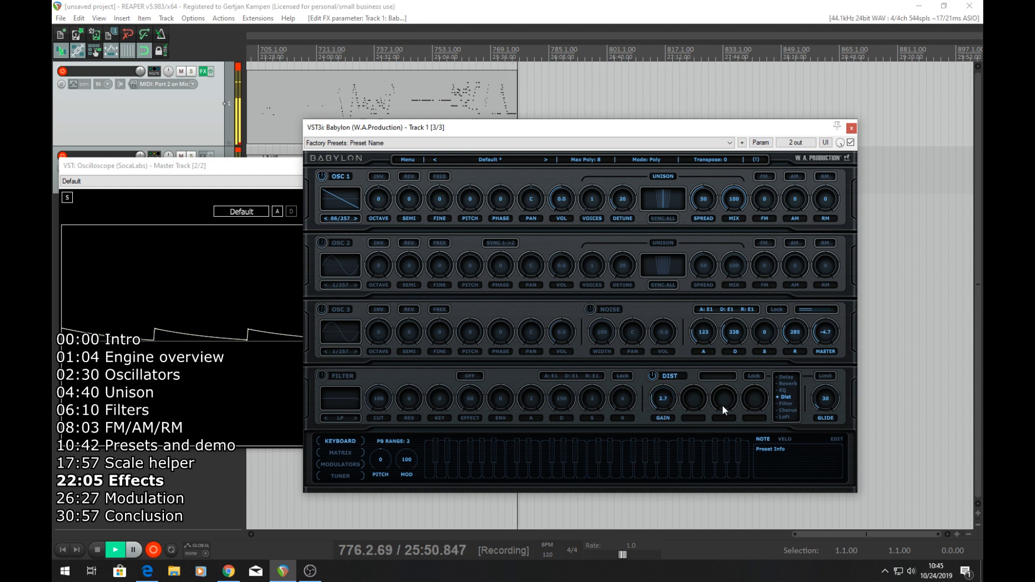
Reorder the effect chain so that Dist is first, LoFi second and Delay last.
{"action": "left_click", "coordinate": [788, 384]}
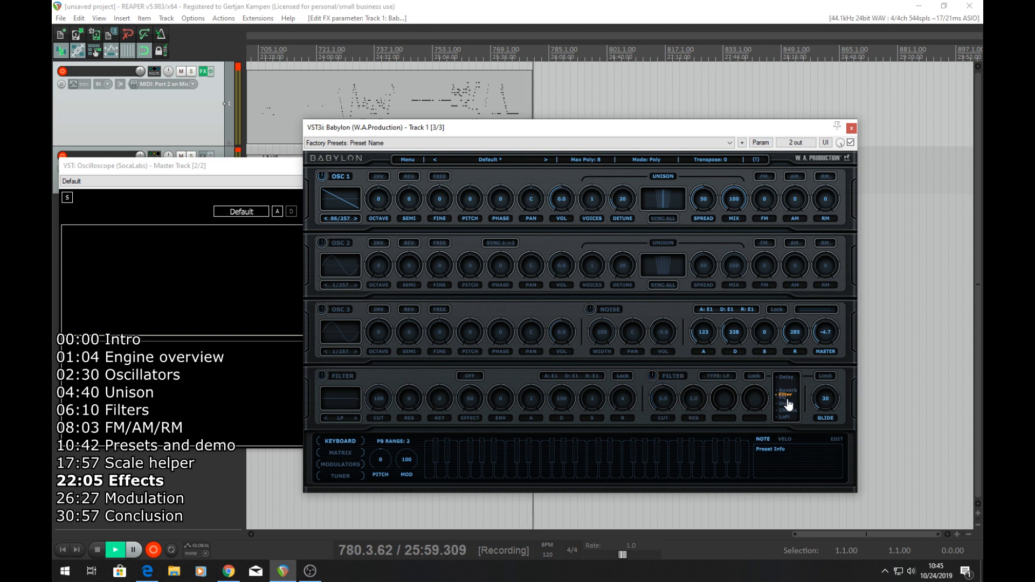
{"action": "left_click_drag", "start_coordinate": [785, 399], "coordinate": [788, 378]}
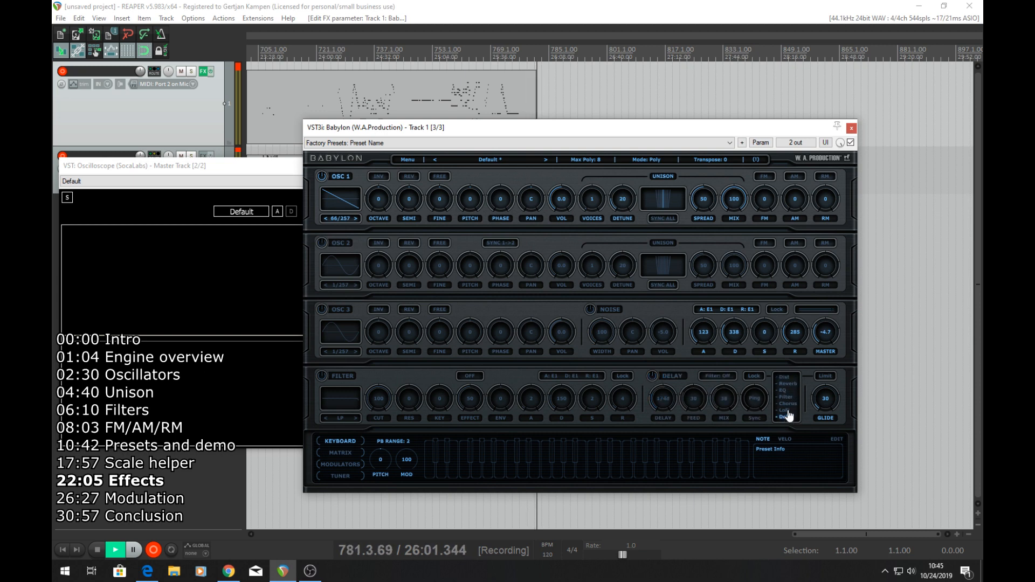
{"action": "left_click_drag", "start_coordinate": [786, 416], "coordinate": [787, 384]}
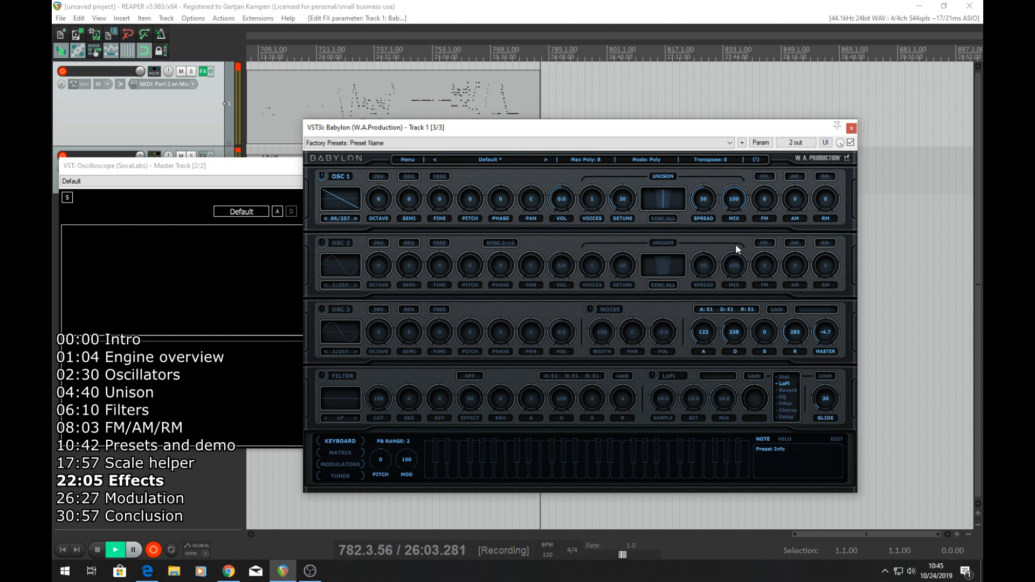
View the modulation matrix and the LFO 2 modulator, and turn on LFO 1 to try its Free and Mono modes.
{"action": "left_click", "coordinate": [357, 456]}
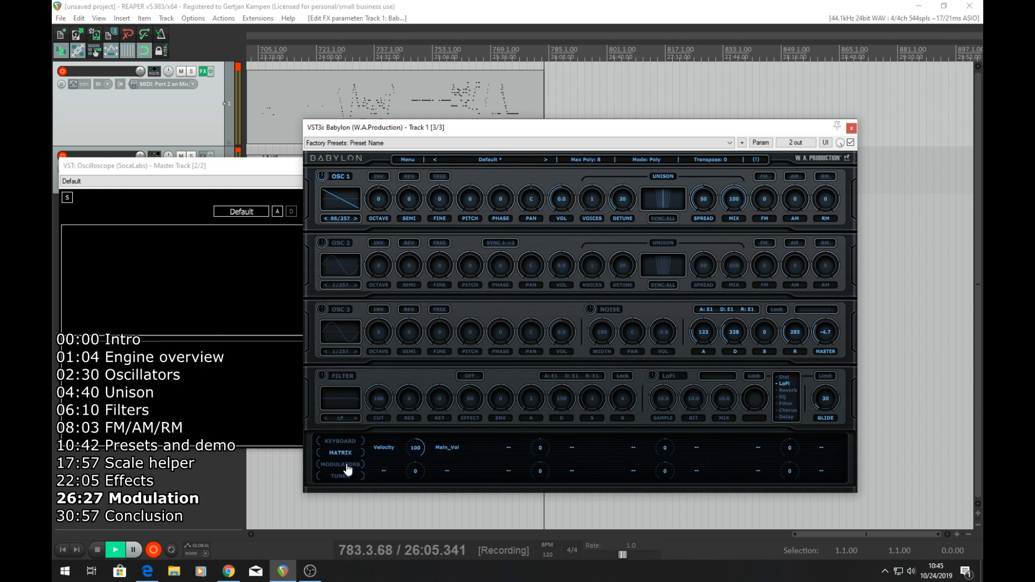
{"action": "left_click", "coordinate": [349, 465]}
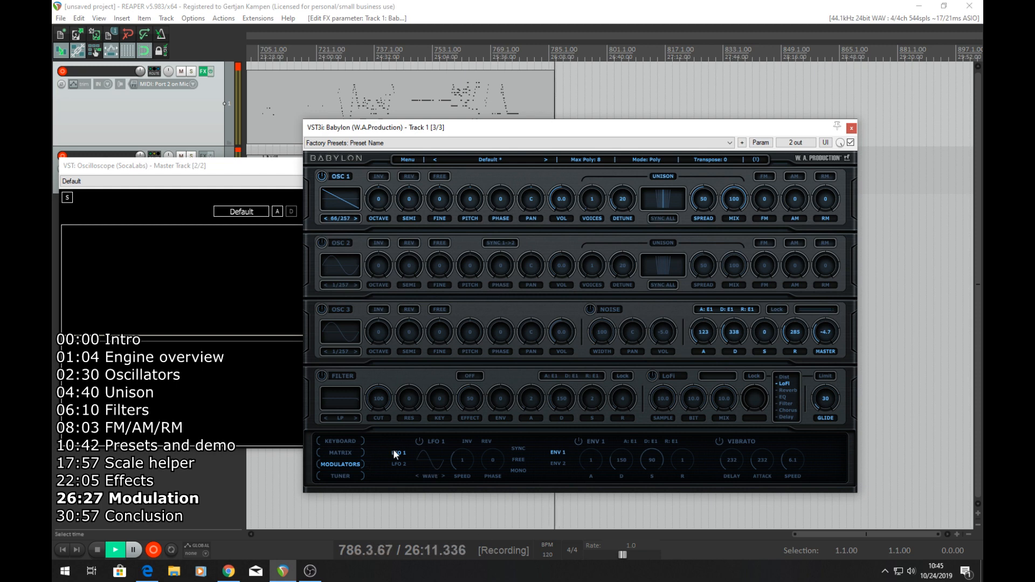
{"action": "left_click", "coordinate": [397, 464]}
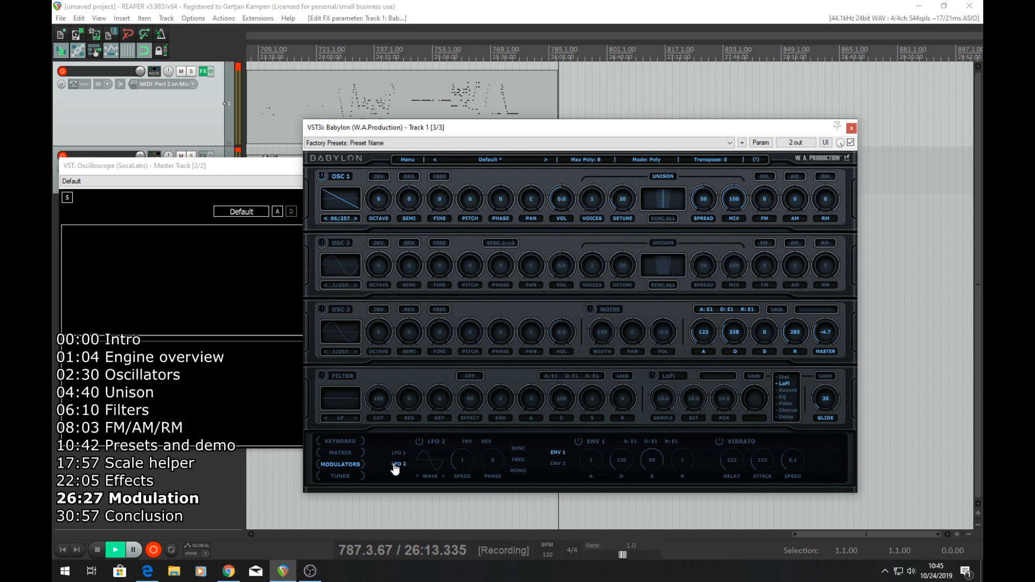
{"action": "left_click", "coordinate": [526, 461]}
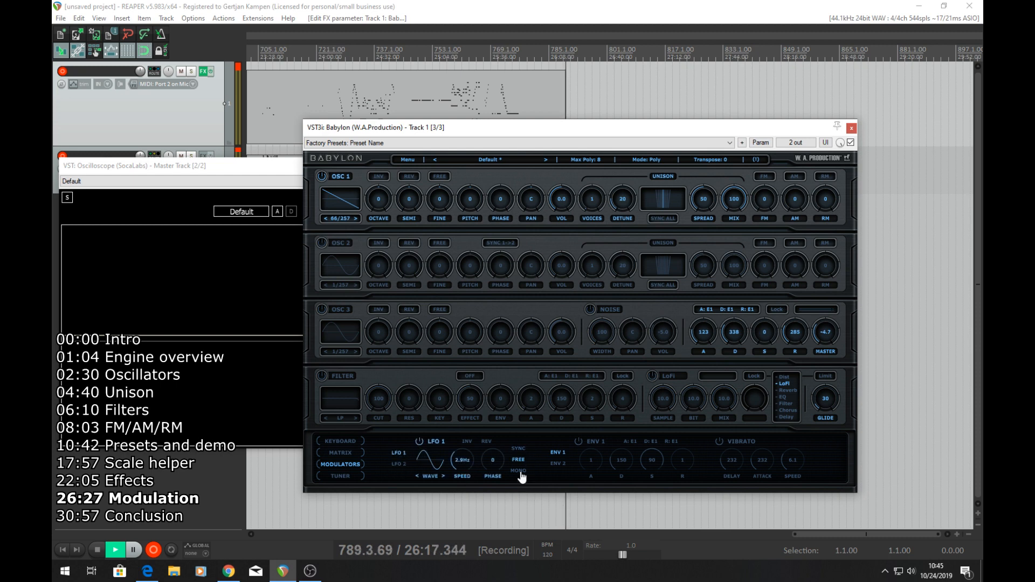
{"action": "left_click", "coordinate": [520, 472]}
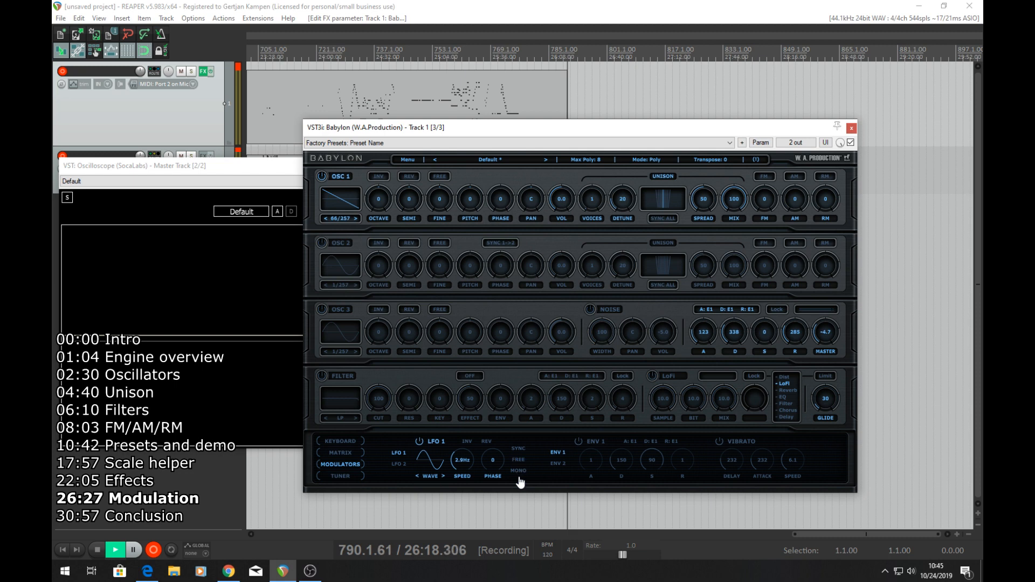
Try the invert and reverse options on the LFO 1 waveform, leaving both switched off.
{"action": "left_click", "coordinate": [468, 443]}
{"action": "left_click", "coordinate": [468, 445]}
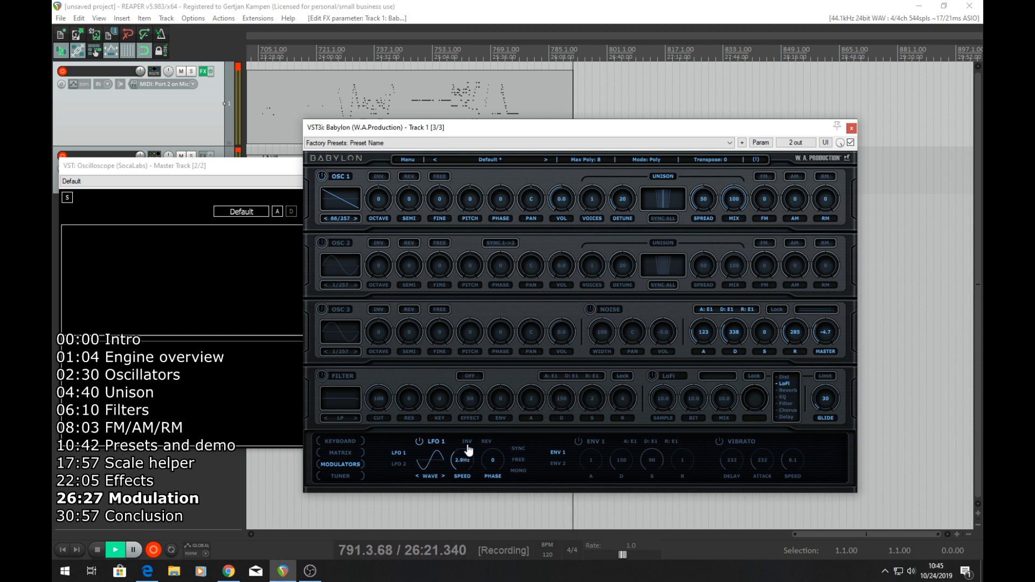
{"action": "left_click", "coordinate": [487, 443]}
{"action": "left_click", "coordinate": [490, 445]}
{"action": "left_click", "coordinate": [490, 445]}
{"action": "left_click", "coordinate": [471, 444]}
{"action": "left_click", "coordinate": [488, 446]}
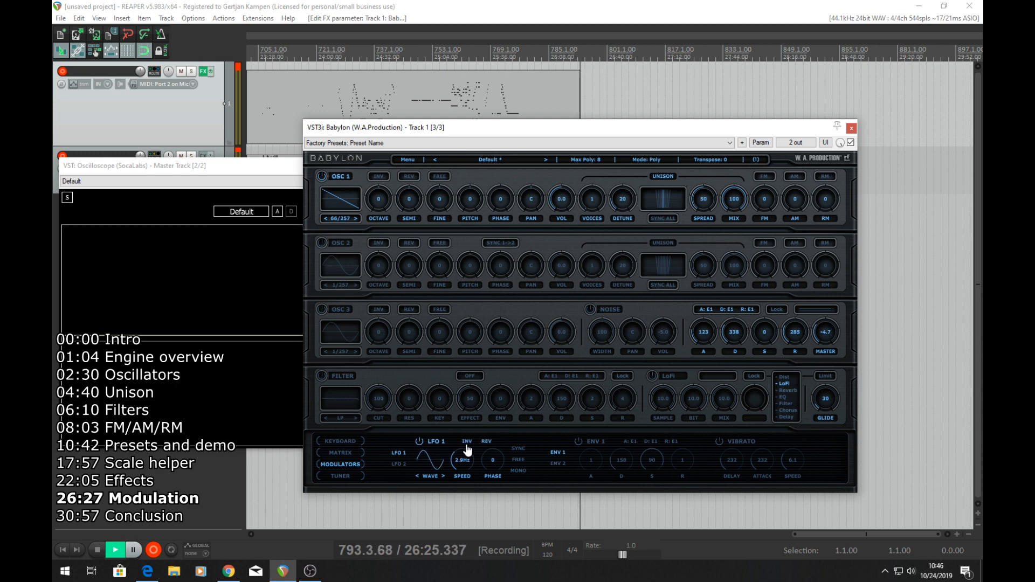
{"action": "left_click", "coordinate": [468, 450]}
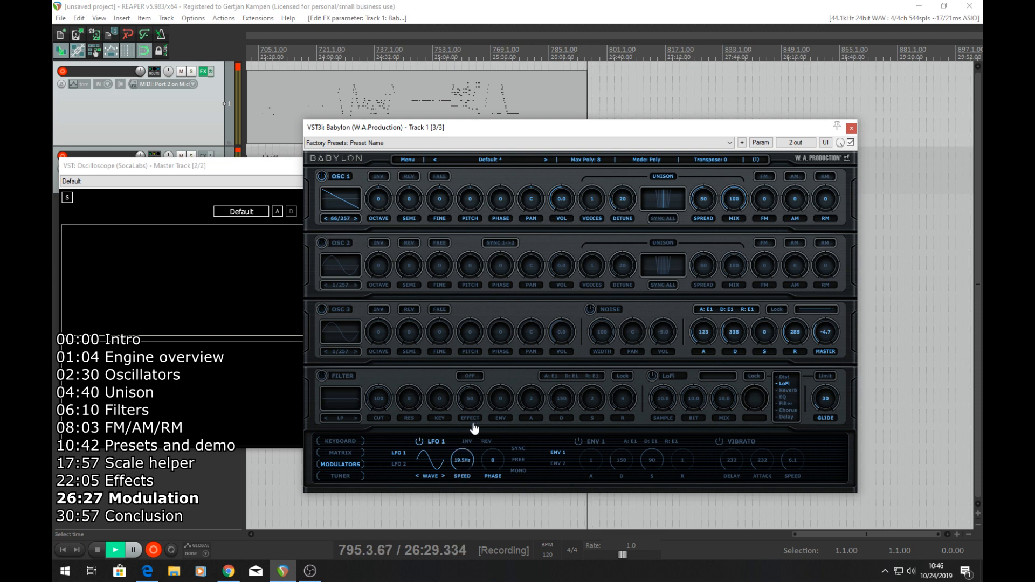
Sync LFO 1 to the tempo with its speed at 1/4 and try out its phase control.
{"action": "left_click", "coordinate": [518, 448]}
{"action": "left_click_drag", "start_coordinate": [462, 471], "coordinate": [505, 402]}
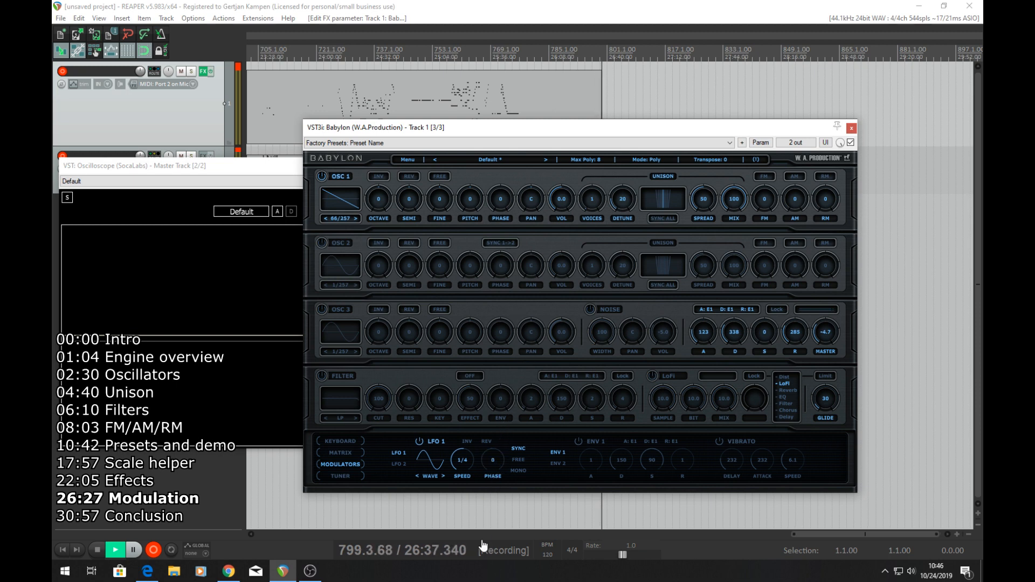
{"action": "left_click_drag", "start_coordinate": [492, 460], "coordinate": [499, 581]}
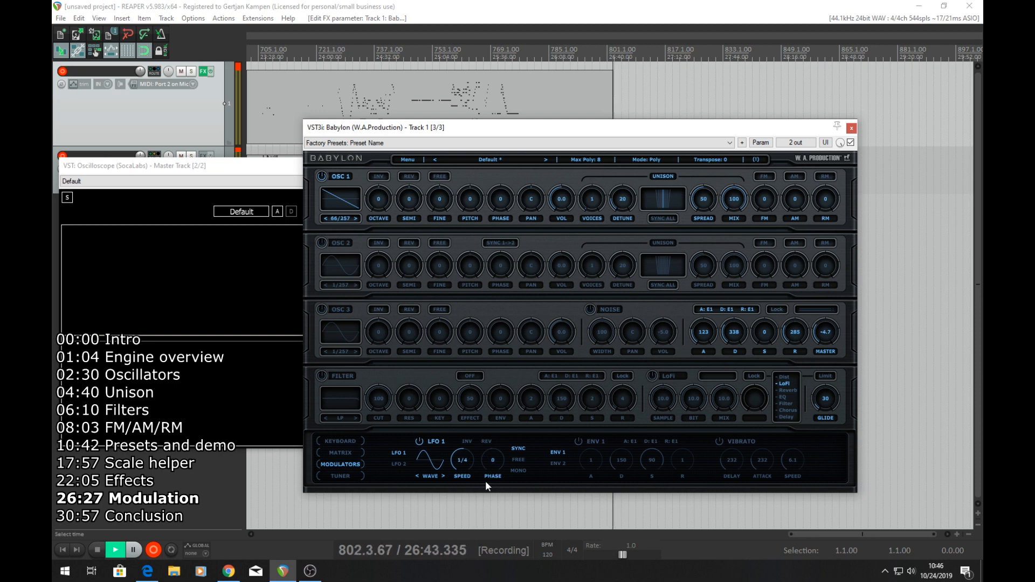
Change the LFO 1 waveform to Synthetic Voice 10 from the S Voice category.
{"action": "left_click", "coordinate": [432, 461]}
{"action": "mouse_move", "coordinate": [454, 364]}
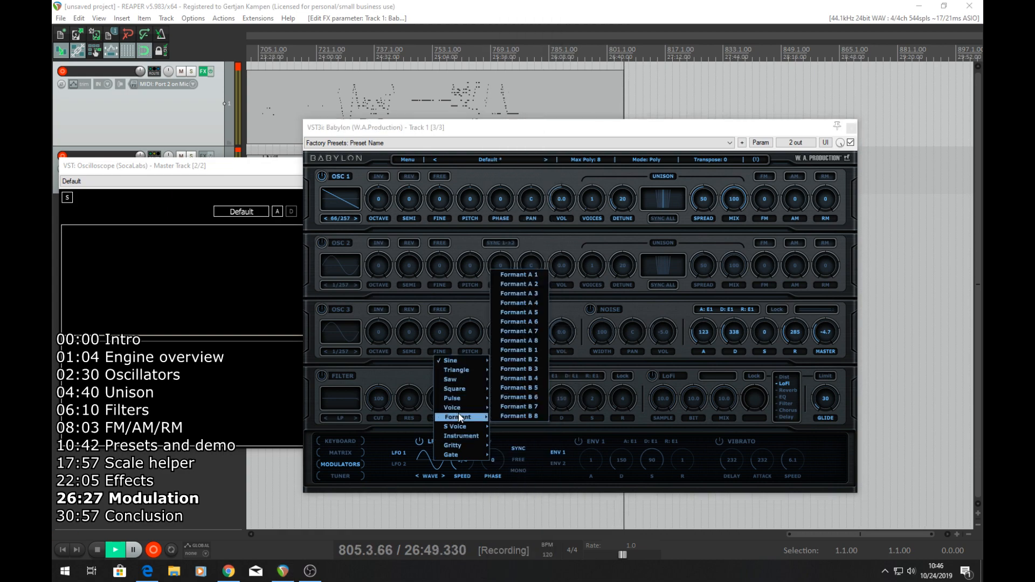
{"action": "mouse_move", "coordinate": [457, 424]}
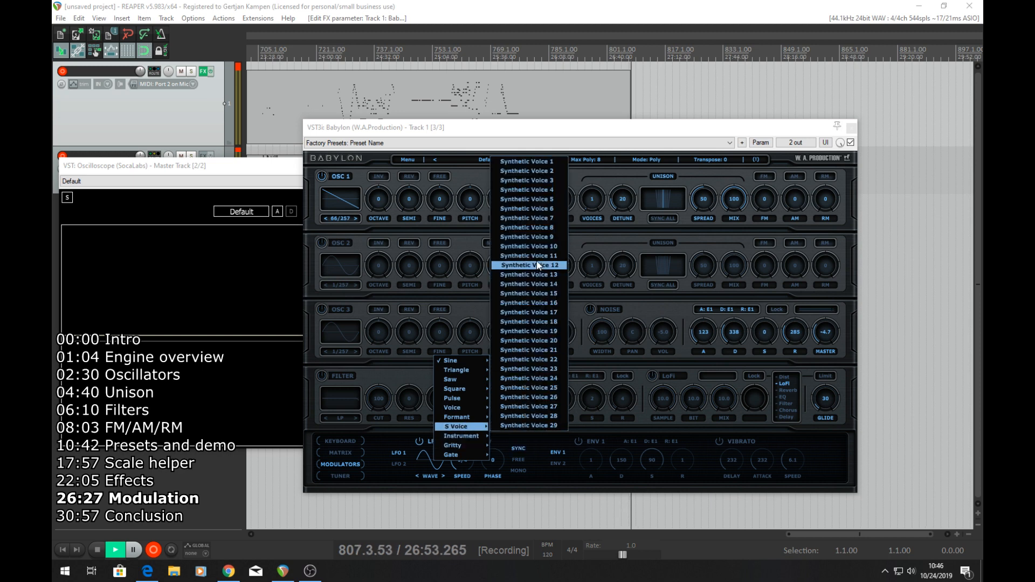
{"action": "left_click", "coordinate": [531, 247]}
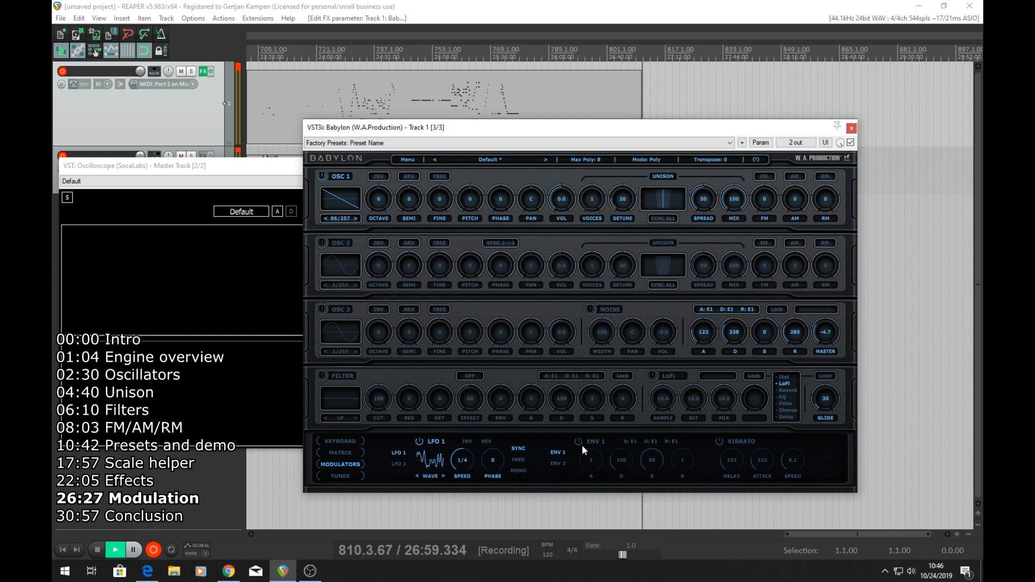
View envelope 2, turn on envelope 1, and switch vibrato on and back off.
{"action": "left_click", "coordinate": [558, 462]}
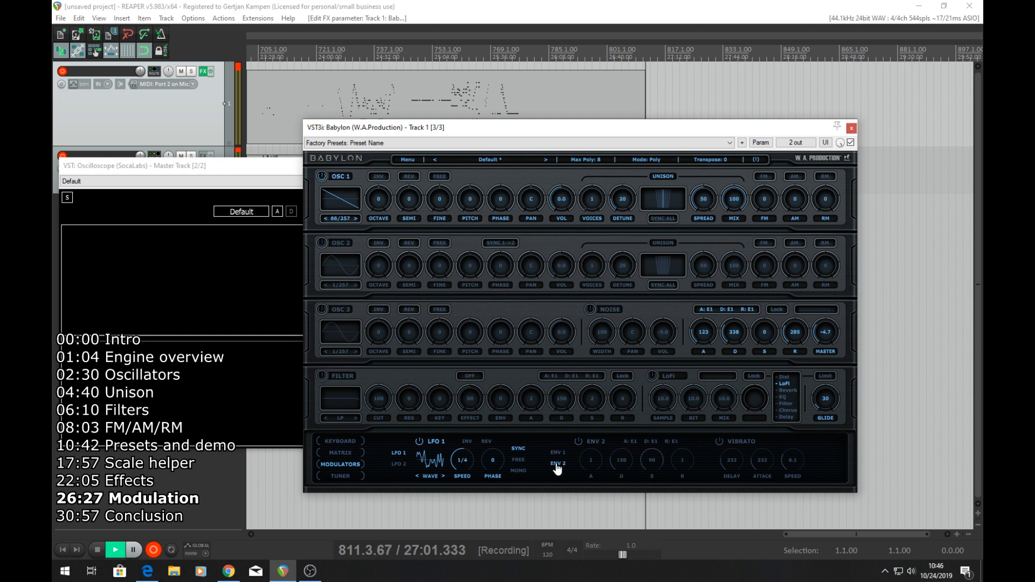
{"action": "left_click", "coordinate": [559, 454]}
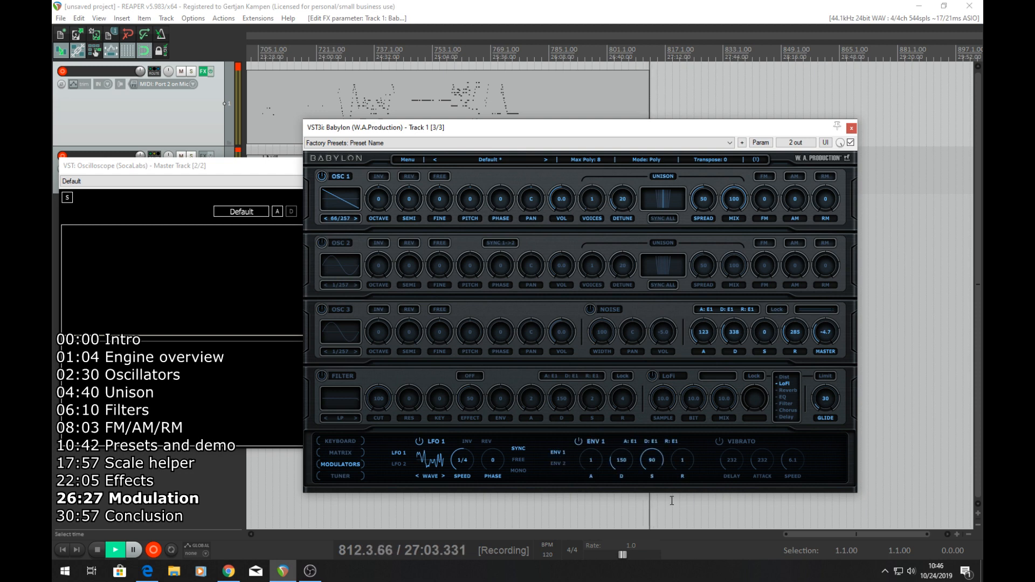
{"action": "left_click", "coordinate": [719, 441]}
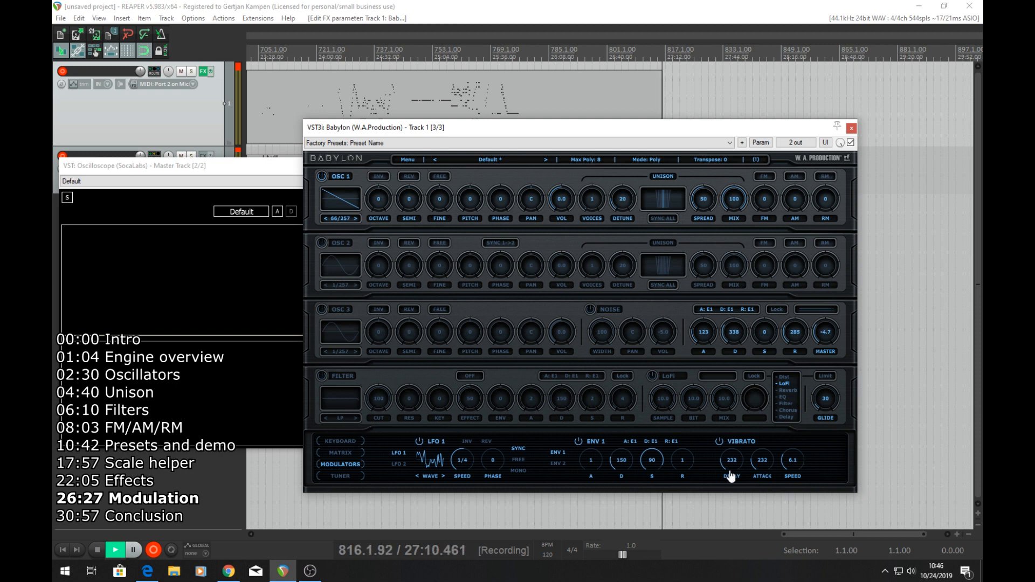
{"action": "left_click", "coordinate": [720, 443]}
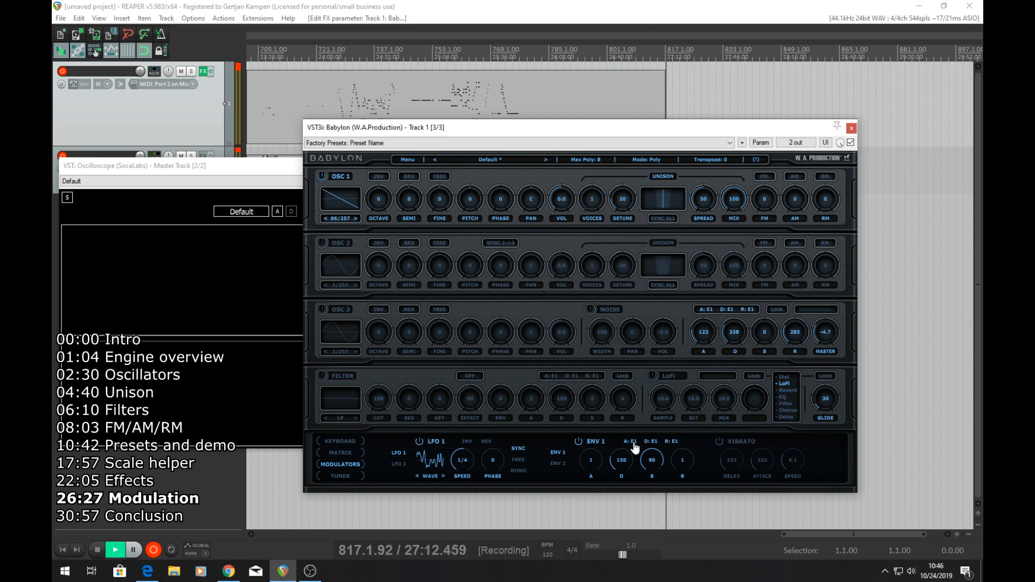
Examine the attack, decay and release curve options of the amp envelope and envelope 1.
{"action": "left_click", "coordinate": [713, 316]}
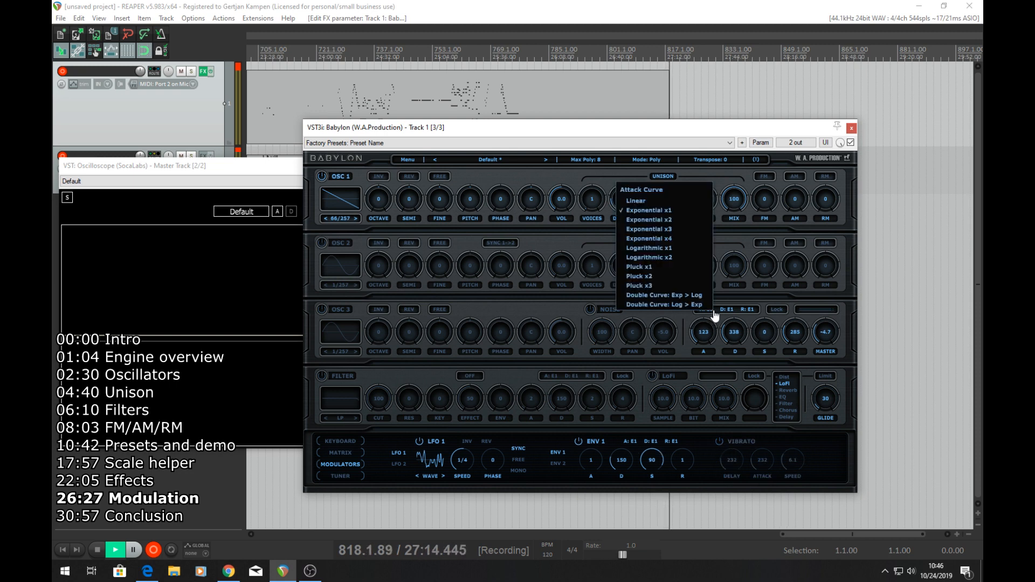
{"action": "left_click", "coordinate": [732, 313]}
{"action": "left_click", "coordinate": [744, 312]}
{"action": "left_click", "coordinate": [759, 301]}
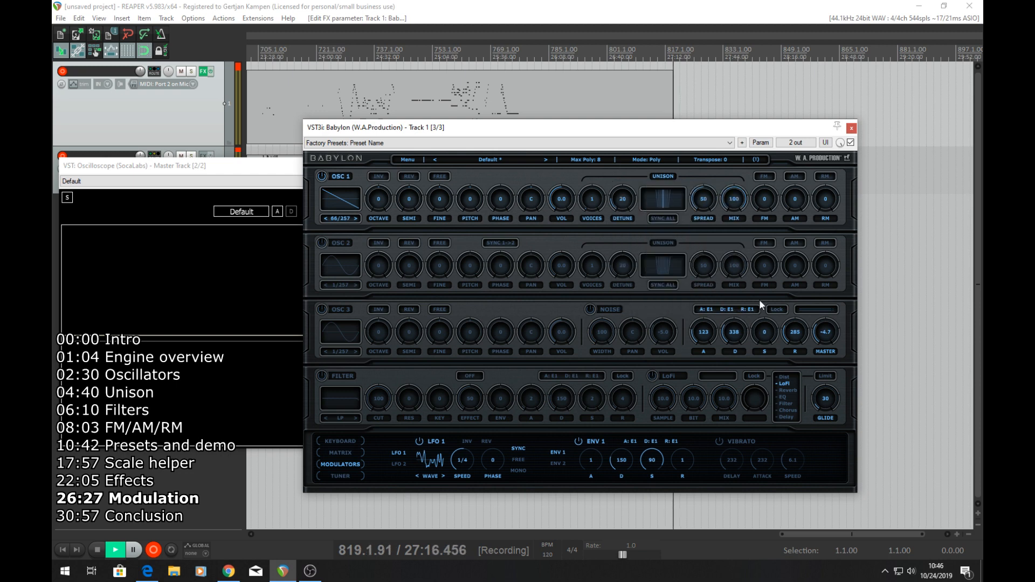
{"action": "left_click", "coordinate": [627, 442]}
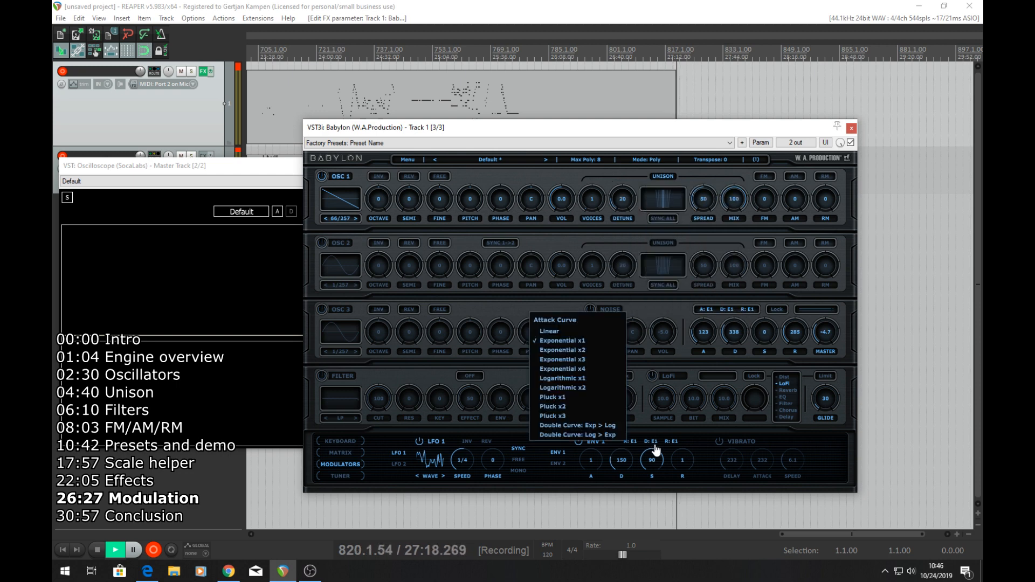
{"action": "left_click", "coordinate": [653, 446]}
{"action": "left_click", "coordinate": [671, 445]}
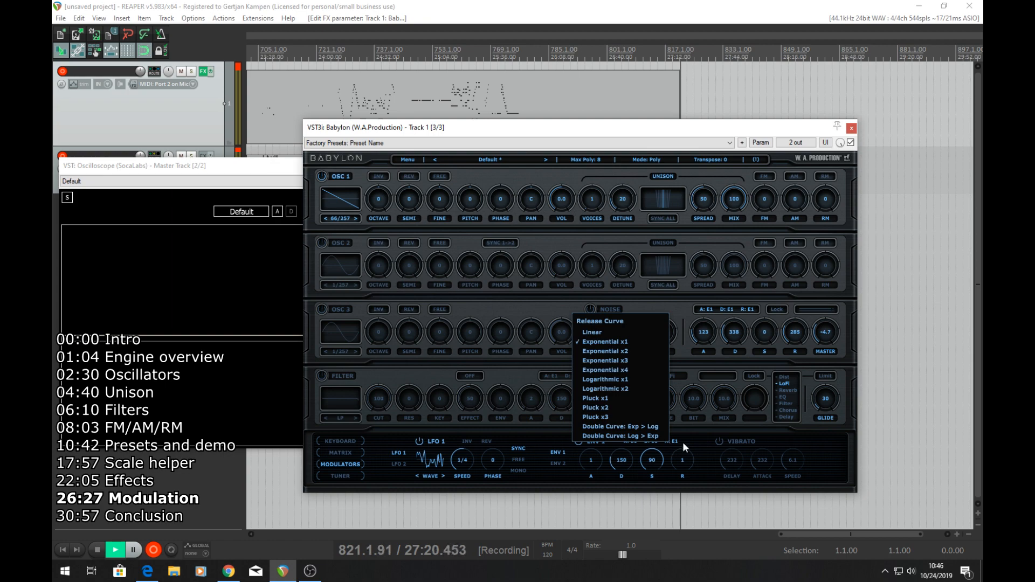
{"action": "left_click", "coordinate": [685, 440]}
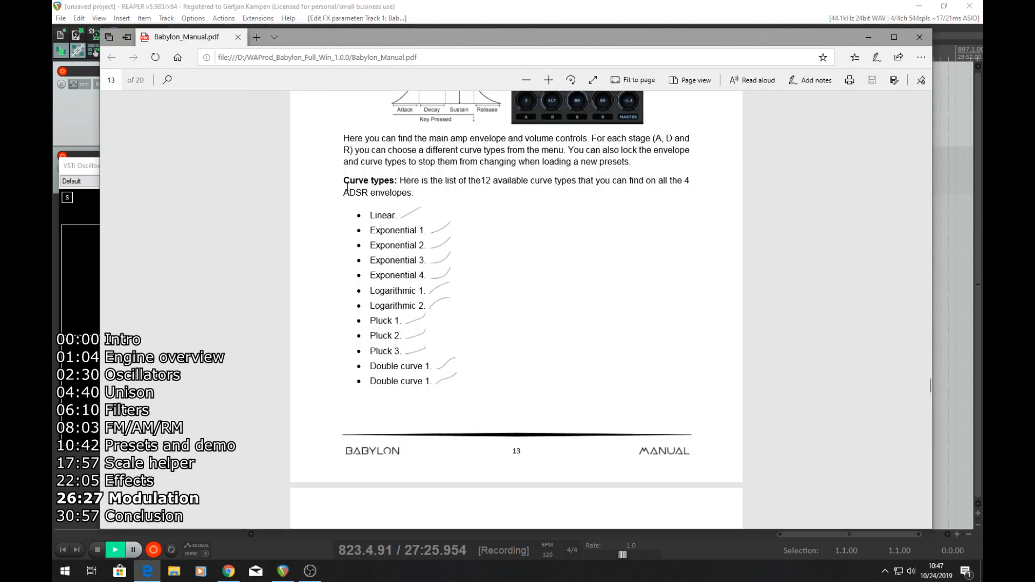
Read the ADSR curve types in the manual's AMP Envelope section and compare them with the amp envelope's decay curve list.
{"action": "left_click_drag", "start_coordinate": [347, 185], "coordinate": [464, 203]}
{"action": "scroll", "coordinate": [492, 264], "scroll_direction": "up", "scroll_amount": 2}
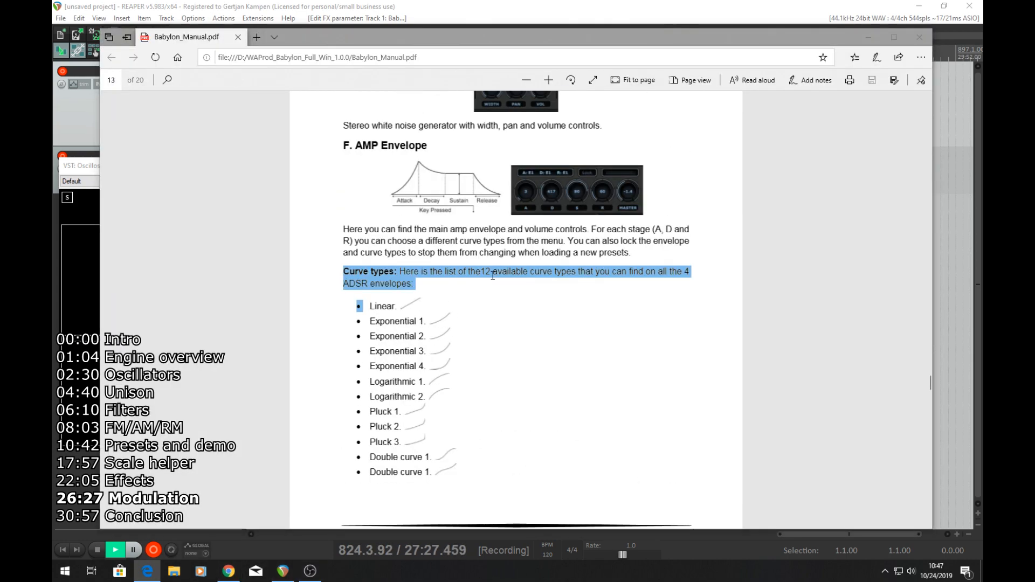
{"action": "left_click", "coordinate": [463, 422]}
{"action": "scroll", "coordinate": [491, 344], "scroll_direction": "down", "scroll_amount": 1}
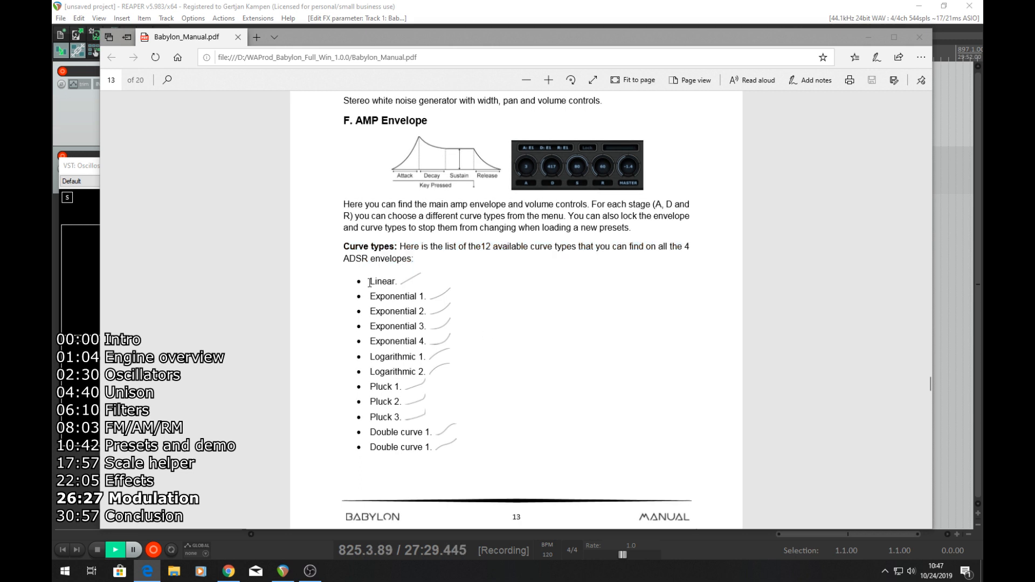
{"action": "left_click_drag", "start_coordinate": [369, 282], "coordinate": [448, 453]}
{"action": "left_click", "coordinate": [462, 451]}
{"action": "left_click", "coordinate": [621, 5]}
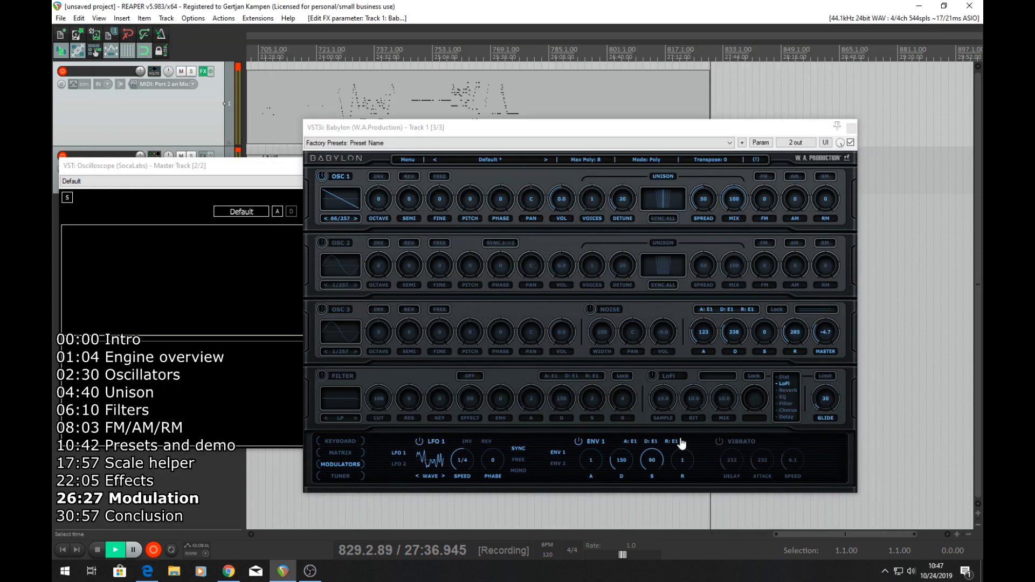
{"action": "left_click", "coordinate": [728, 312]}
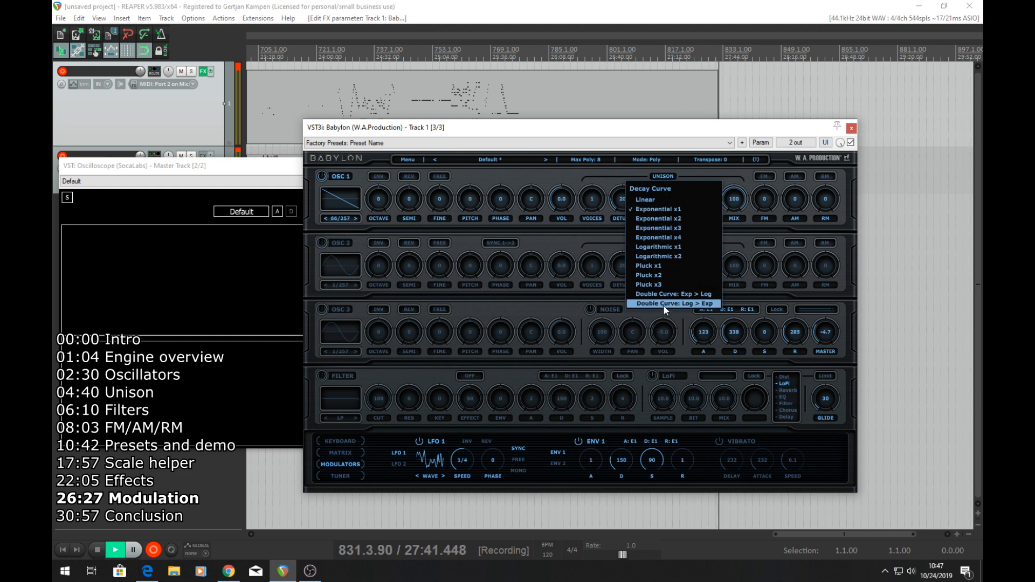
{"action": "left_click", "coordinate": [781, 297]}
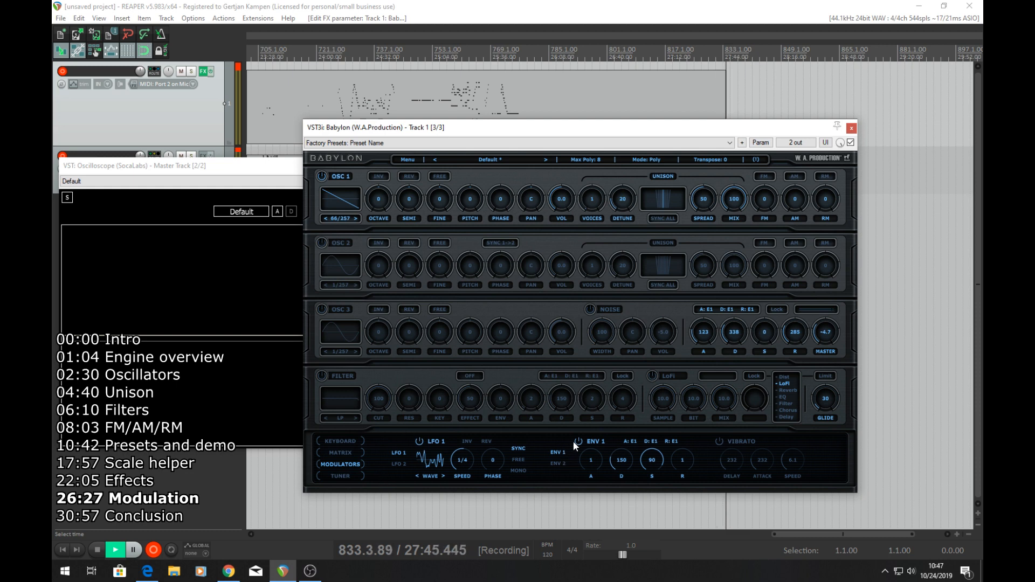
Compare the modulation matrix with the modulators page and look at the source choices of the matrix's second slot.
{"action": "left_click", "coordinate": [340, 453]}
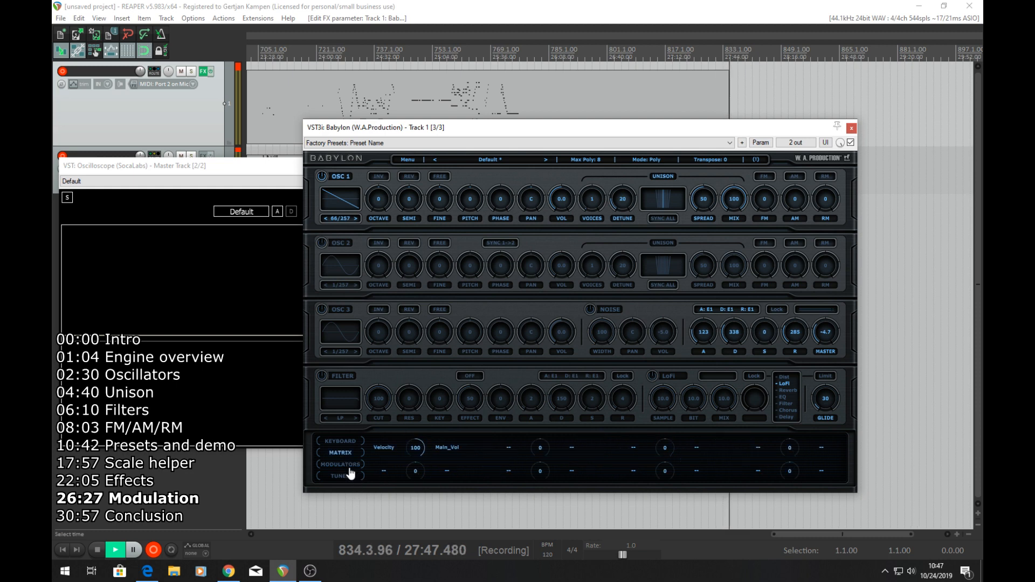
{"action": "left_click", "coordinate": [348, 466]}
{"action": "left_click", "coordinate": [348, 455]}
{"action": "left_click", "coordinate": [348, 464]}
{"action": "left_click", "coordinate": [346, 454]}
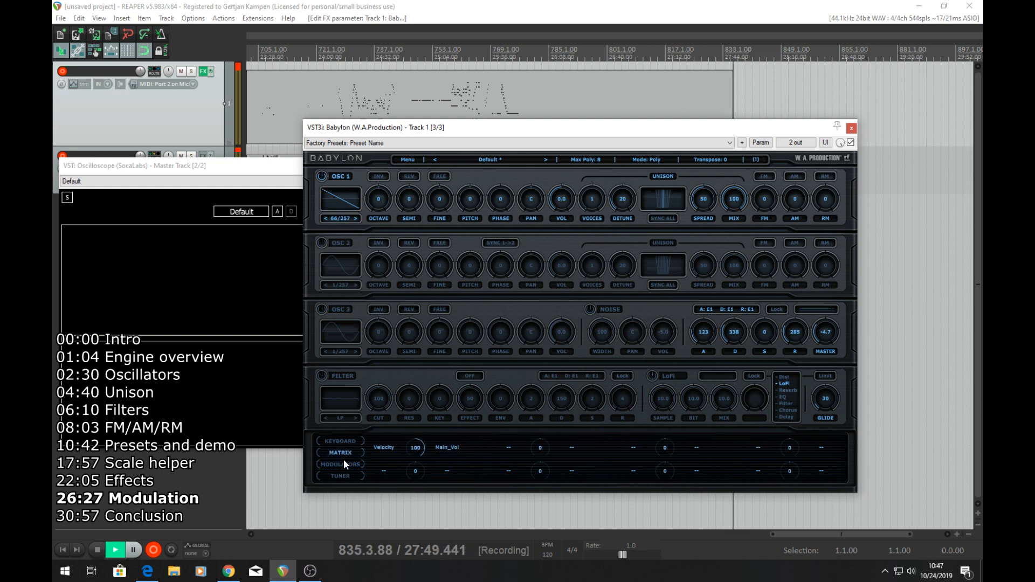
{"action": "left_click", "coordinate": [340, 465]}
{"action": "left_click", "coordinate": [345, 456]}
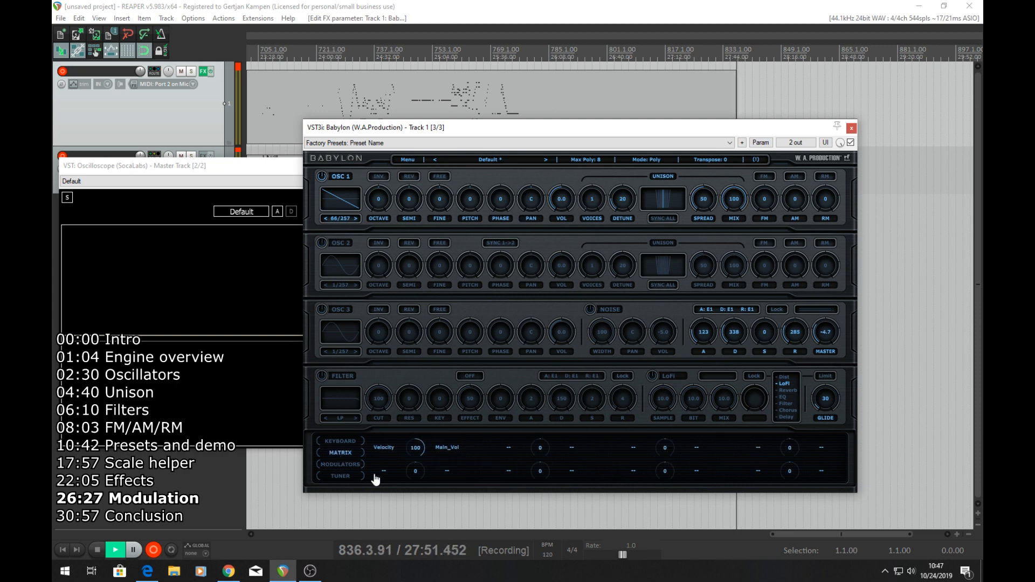
{"action": "left_click", "coordinate": [383, 472]}
{"action": "left_click", "coordinate": [341, 465]}
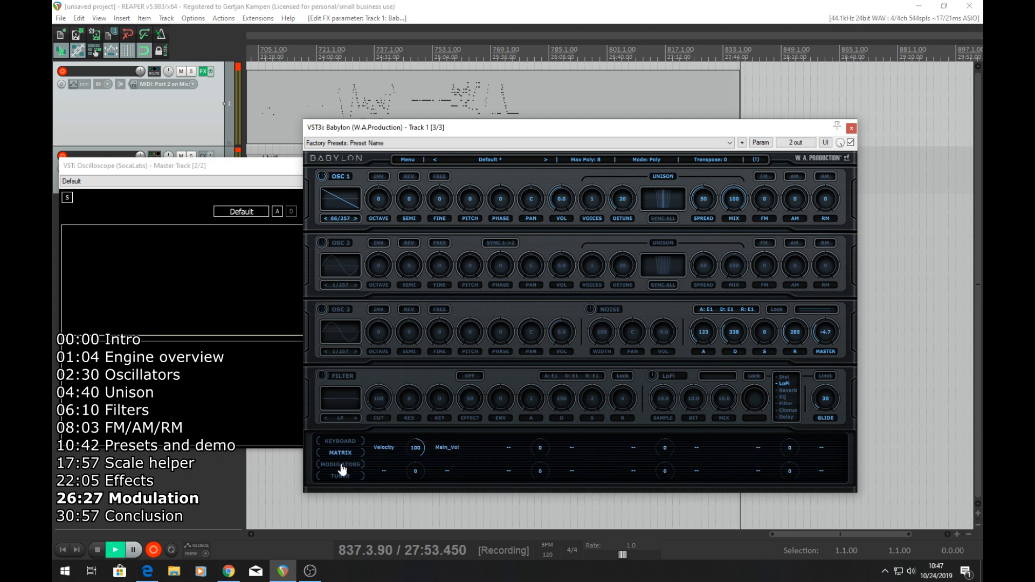
{"action": "left_click", "coordinate": [336, 463]}
{"action": "left_click", "coordinate": [340, 454]}
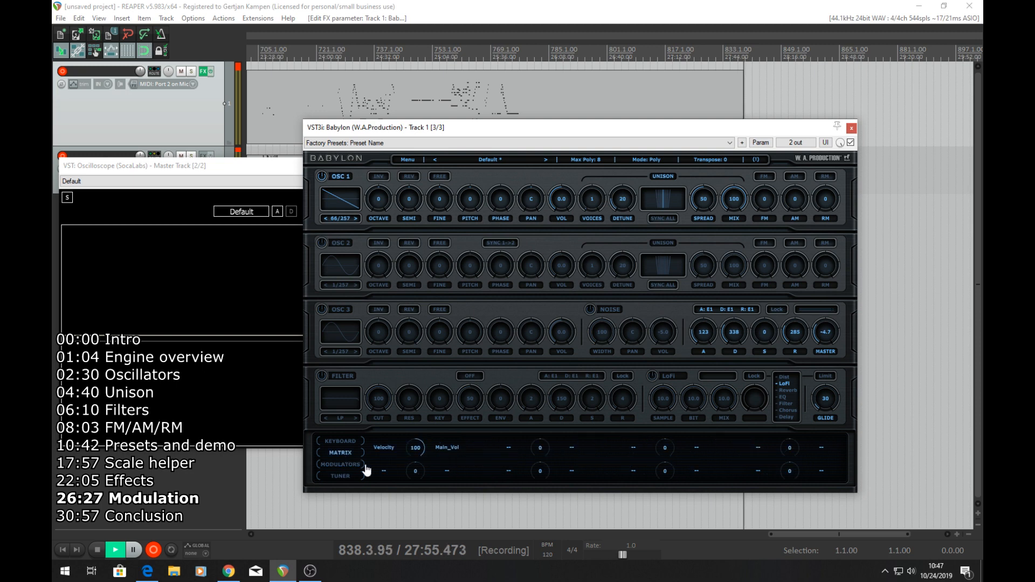
Route LFO1 to OSC1_Pitch in the modulation matrix slot below the Velocity to Main_Vol routing.
{"action": "left_click", "coordinate": [384, 470]}
{"action": "left_click", "coordinate": [401, 386]}
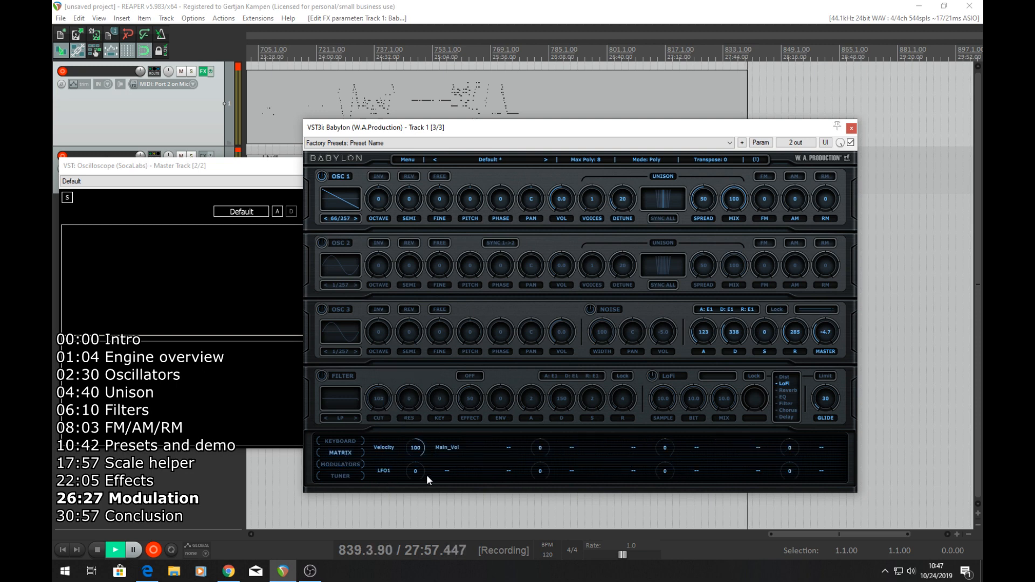
{"action": "left_click", "coordinate": [447, 471]}
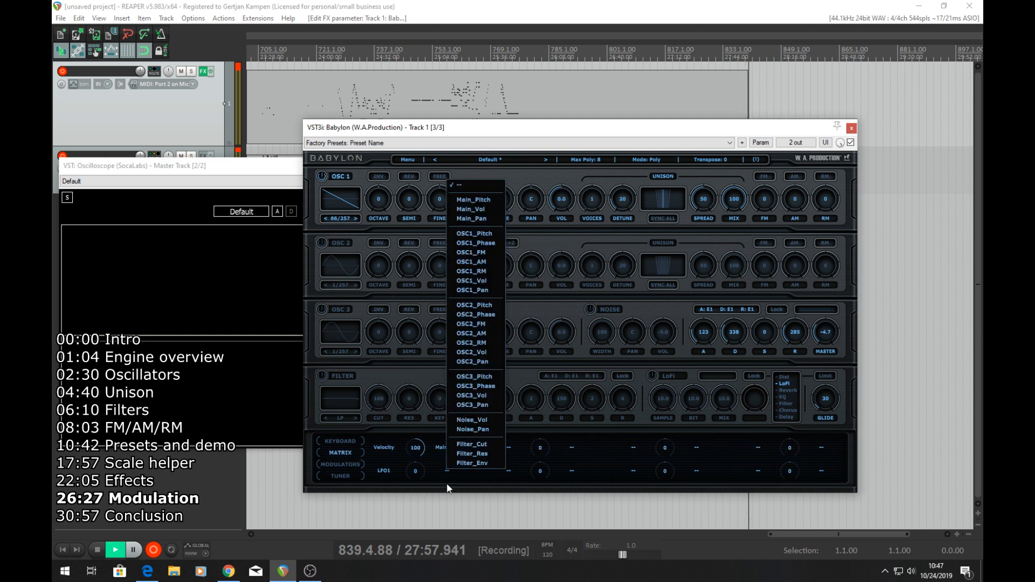
{"action": "left_click", "coordinate": [494, 235]}
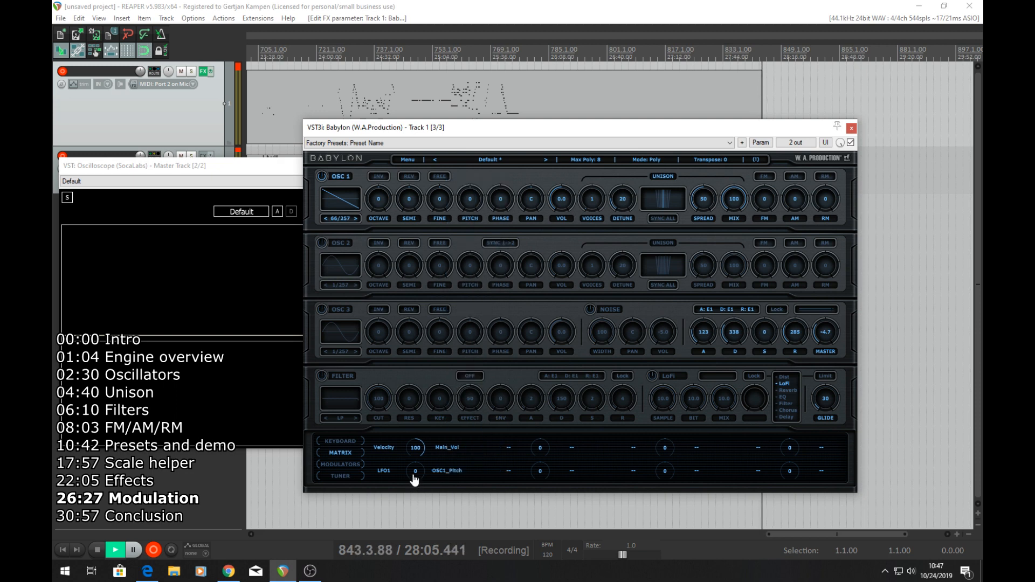
Raise the amp envelope's sustain to 100 and set the LFO1 to OSC1_Pitch modulation amount to about 32.
{"action": "left_click_drag", "start_coordinate": [764, 332], "coordinate": [771, 274]}
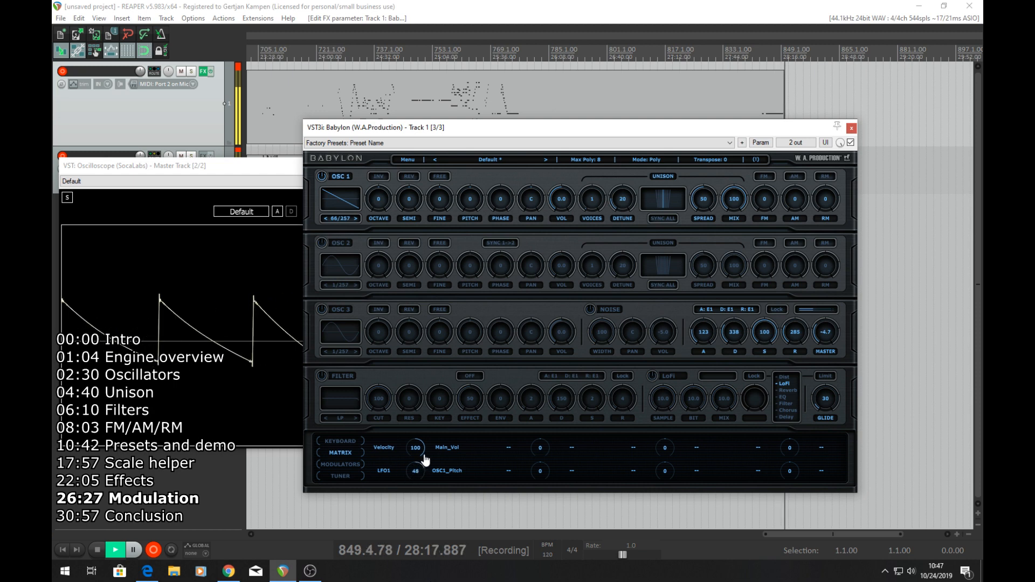
{"action": "left_click_drag", "start_coordinate": [421, 463], "coordinate": [443, 473]}
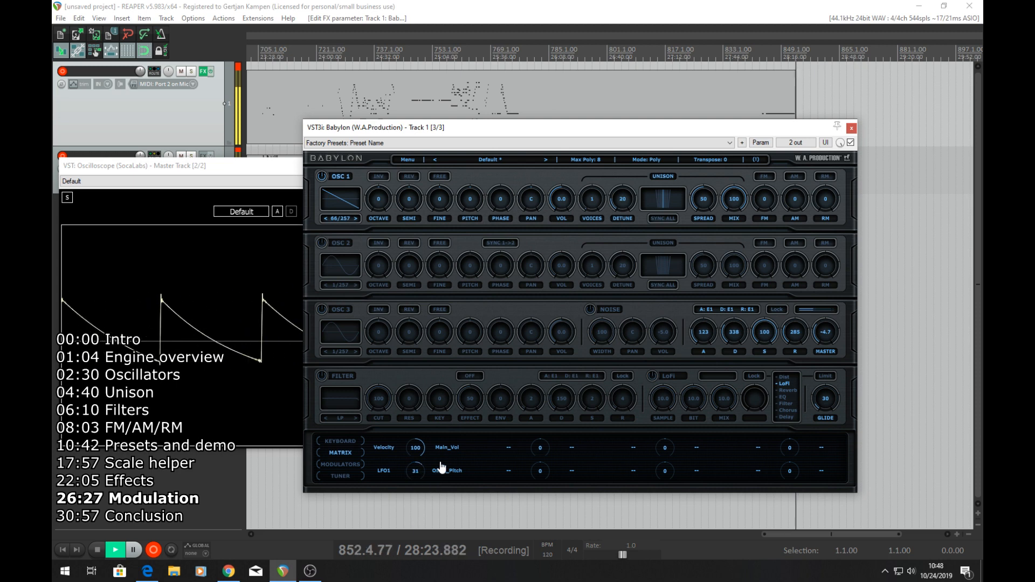
Audition different LFO 1 waveforms on the oscillator pitch, stepping through the shapes up to Gate 1.
{"action": "left_click", "coordinate": [345, 465]}
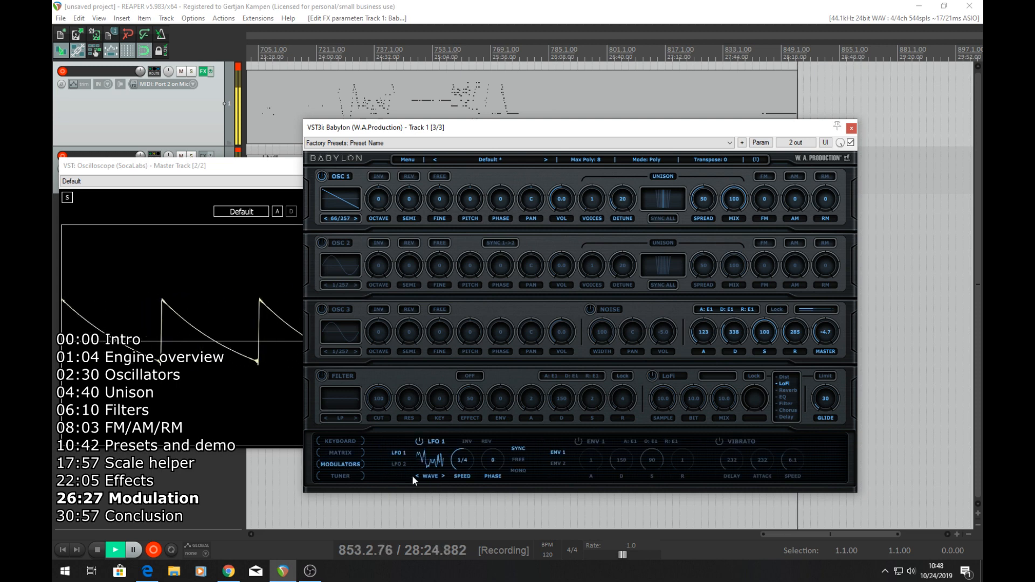
{"action": "left_click", "coordinate": [442, 478]}
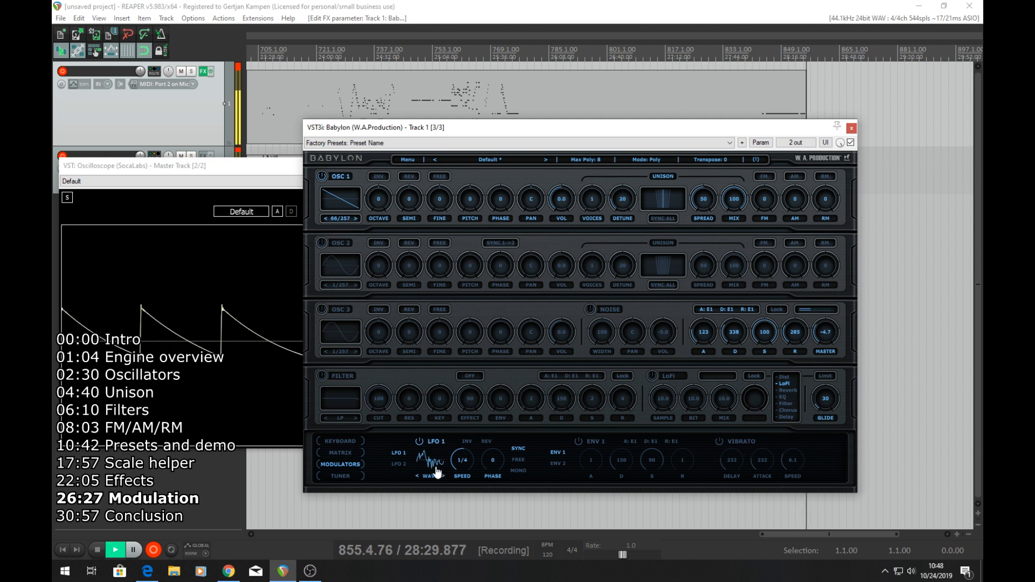
{"action": "left_click", "coordinate": [437, 472]}
{"action": "mouse_move", "coordinate": [458, 442]}
{"action": "left_click", "coordinate": [520, 416]}
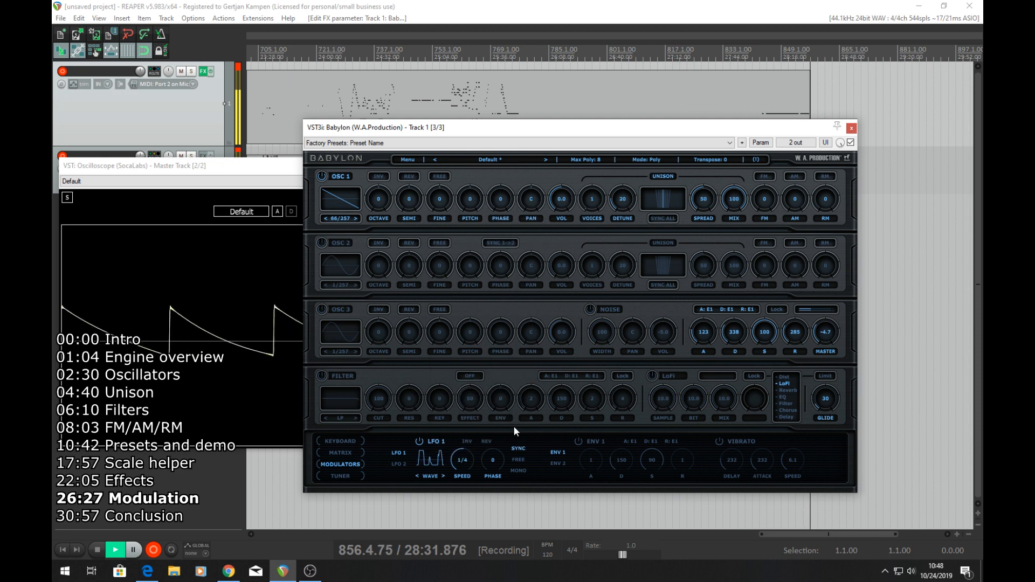
{"action": "left_click", "coordinate": [443, 477]}
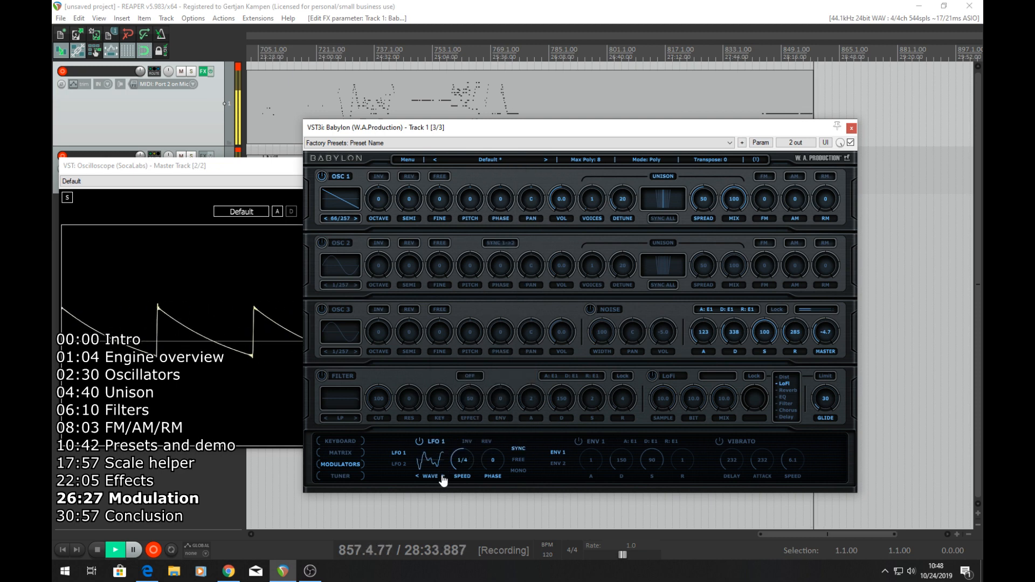
{"action": "left_click", "coordinate": [443, 477]}
{"action": "left_click", "coordinate": [443, 477]}
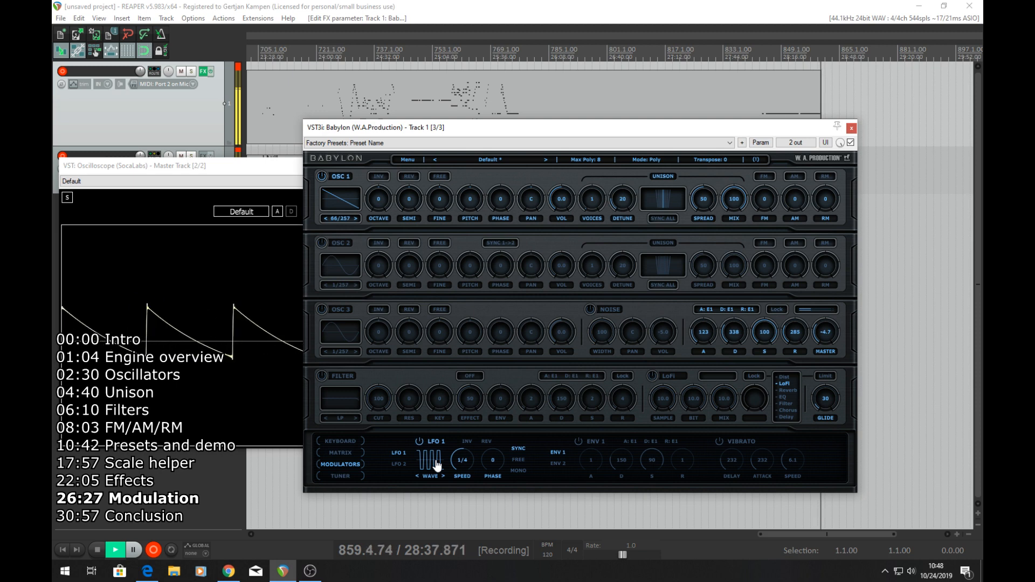
Choose another gate waveform for LFO 1 and advance through the following shapes to the single smooth rising curve.
{"action": "left_click", "coordinate": [437, 465]}
{"action": "mouse_move", "coordinate": [460, 454]}
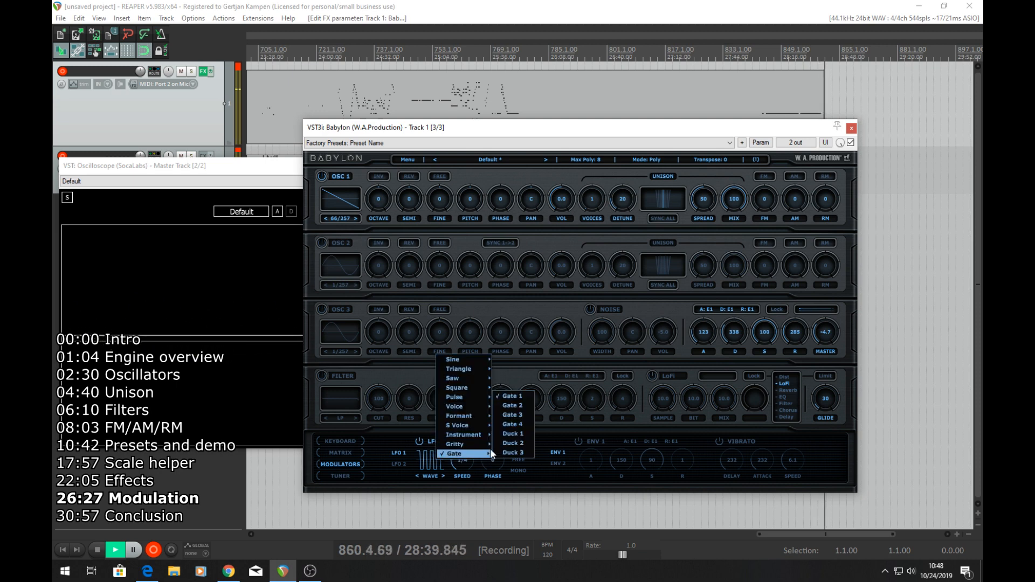
{"action": "left_click", "coordinate": [508, 412]}
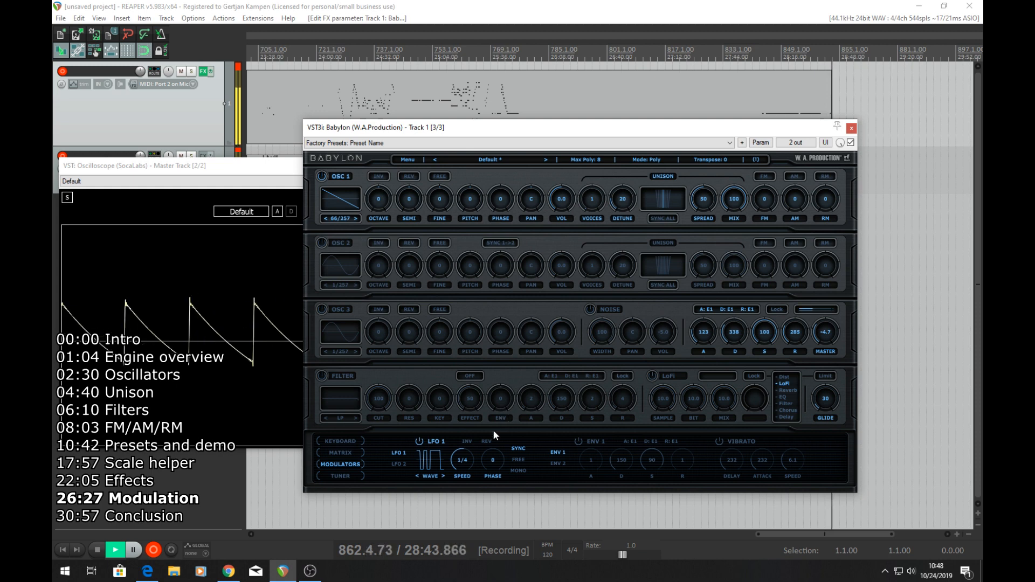
{"action": "left_click", "coordinate": [443, 478]}
{"action": "left_click", "coordinate": [444, 477]}
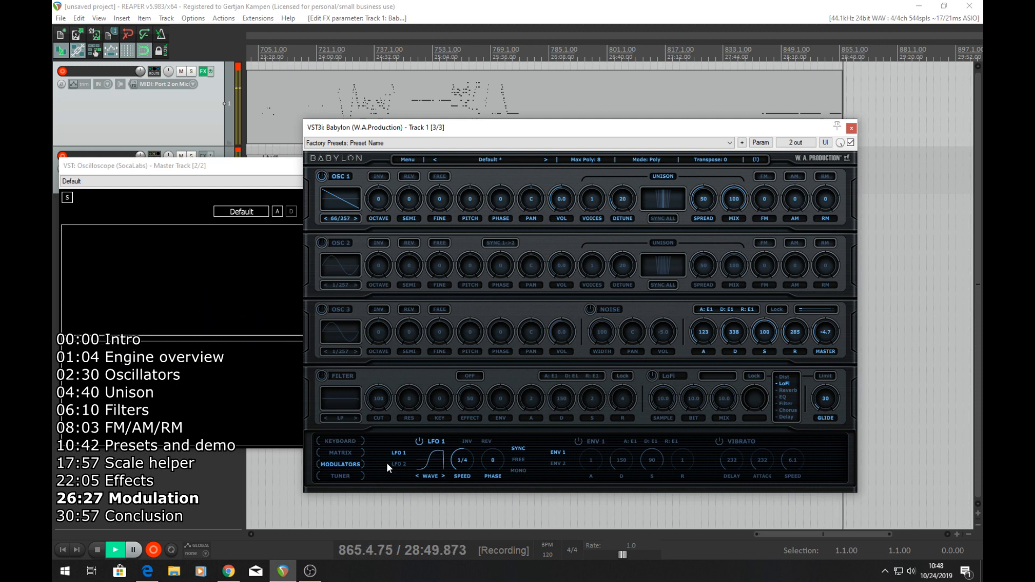
Change the LFO1 routing's destination in the modulation matrix to Main_Vol.
{"action": "left_click", "coordinate": [352, 454]}
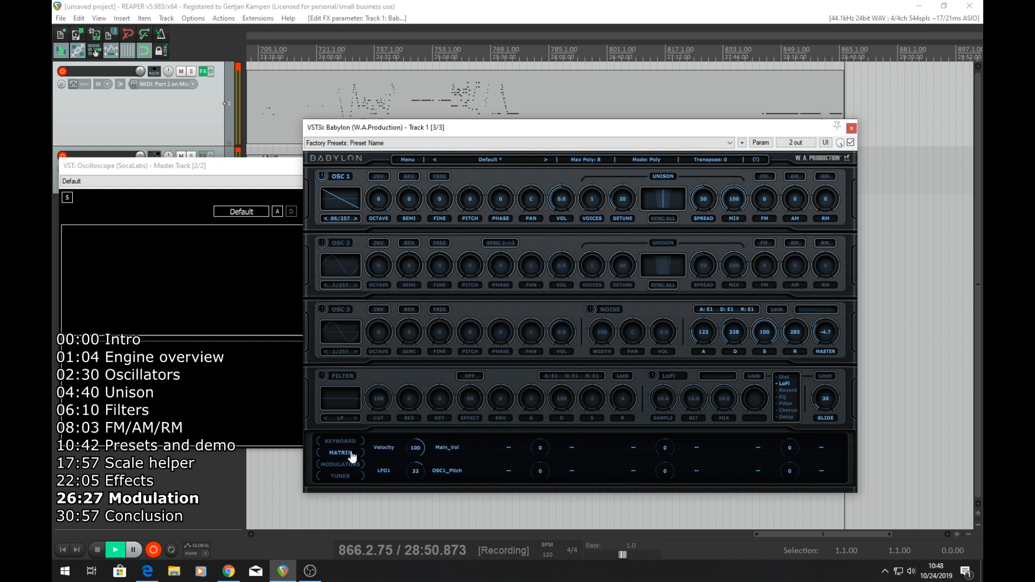
{"action": "left_click", "coordinate": [447, 471]}
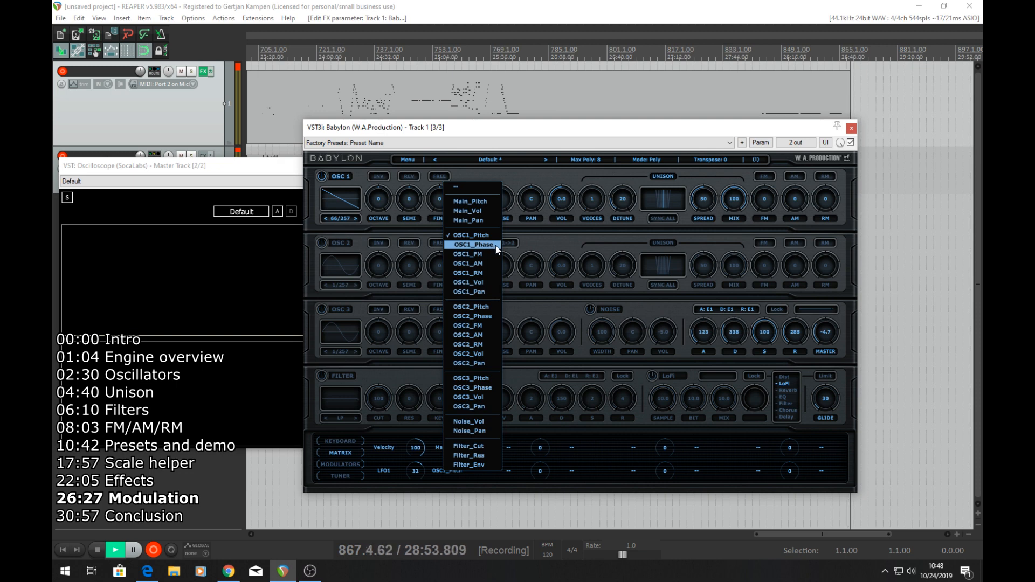
{"action": "left_click", "coordinate": [468, 211]}
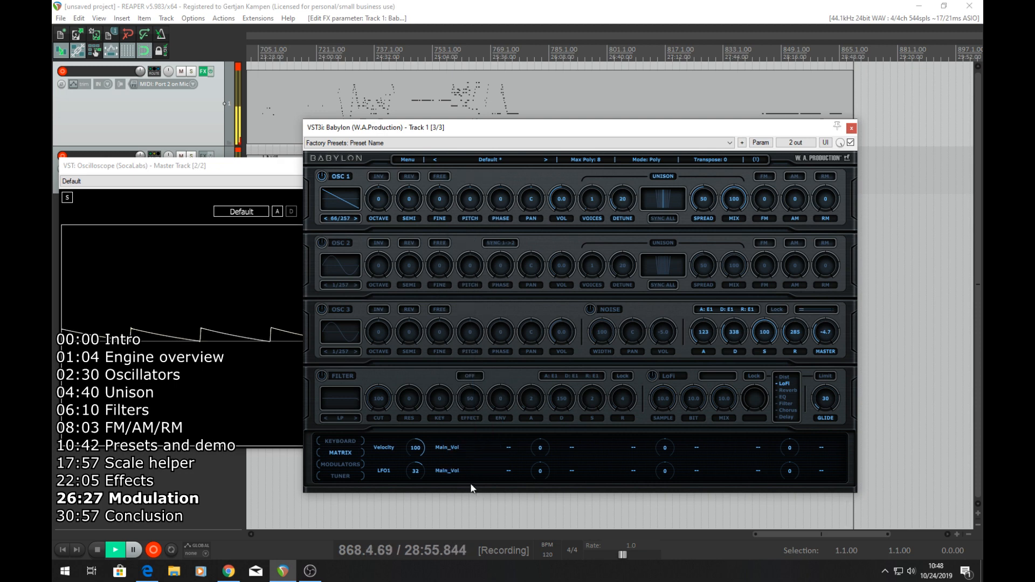
Advance LFO 1 to the next, steeper rising waveform and set its Main_Vol modulation amount to 100.
{"action": "left_click", "coordinate": [341, 466]}
{"action": "left_click", "coordinate": [443, 476]}
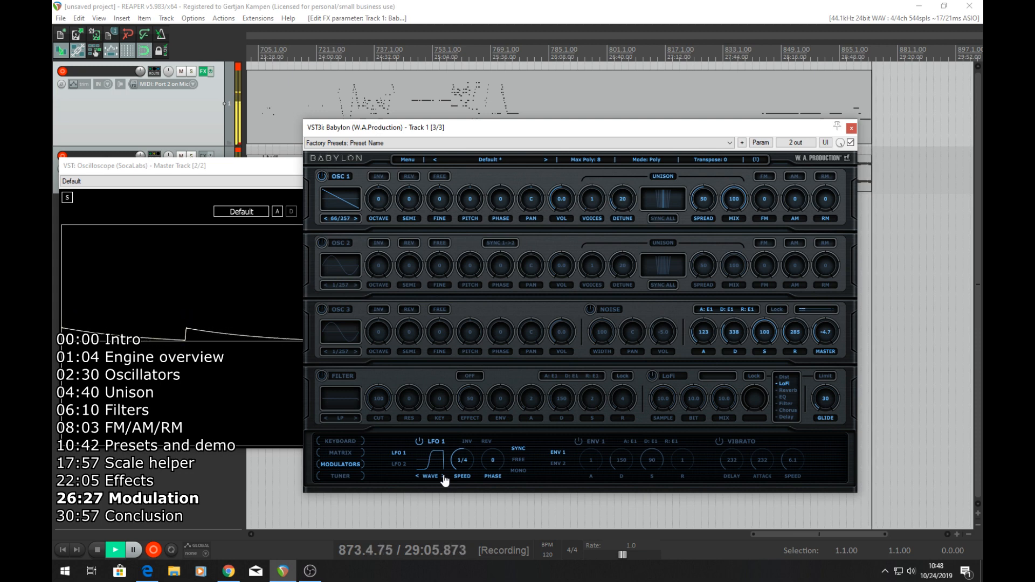
{"action": "left_click", "coordinate": [341, 453]}
{"action": "left_click_drag", "start_coordinate": [412, 477], "coordinate": [434, 414]}
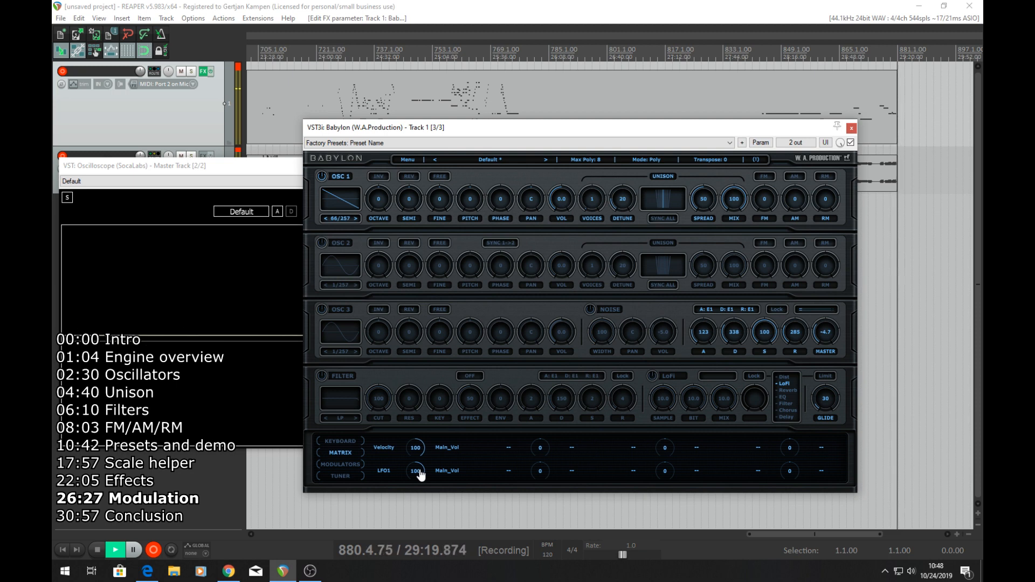
{"action": "left_click", "coordinate": [342, 458]}
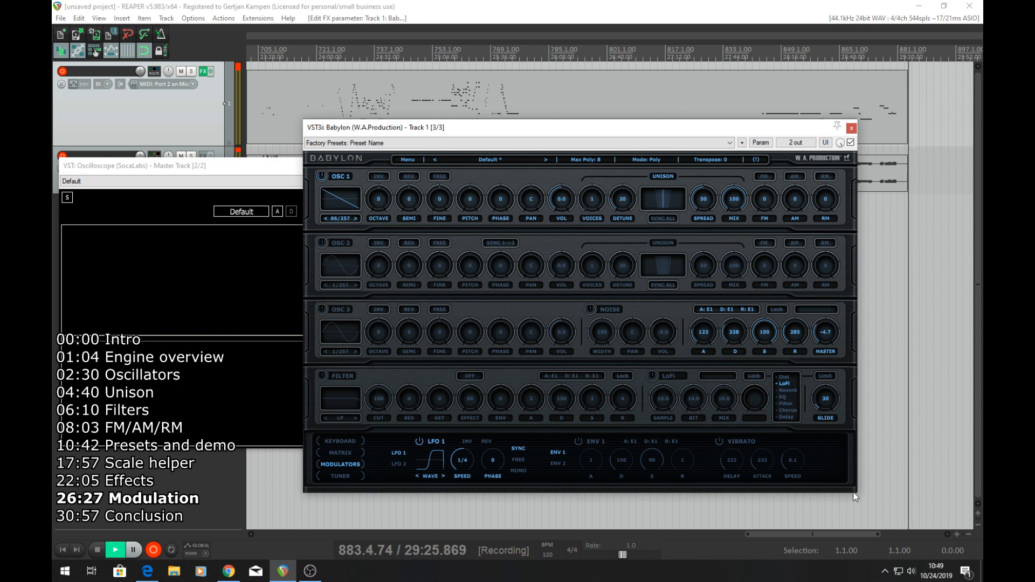
Route LFO1 to Noise_Vol in the empty matrix slot beside the Velocity to Main_Vol routing.
{"action": "left_click", "coordinate": [340, 452]}
{"action": "left_click", "coordinate": [506, 448]}
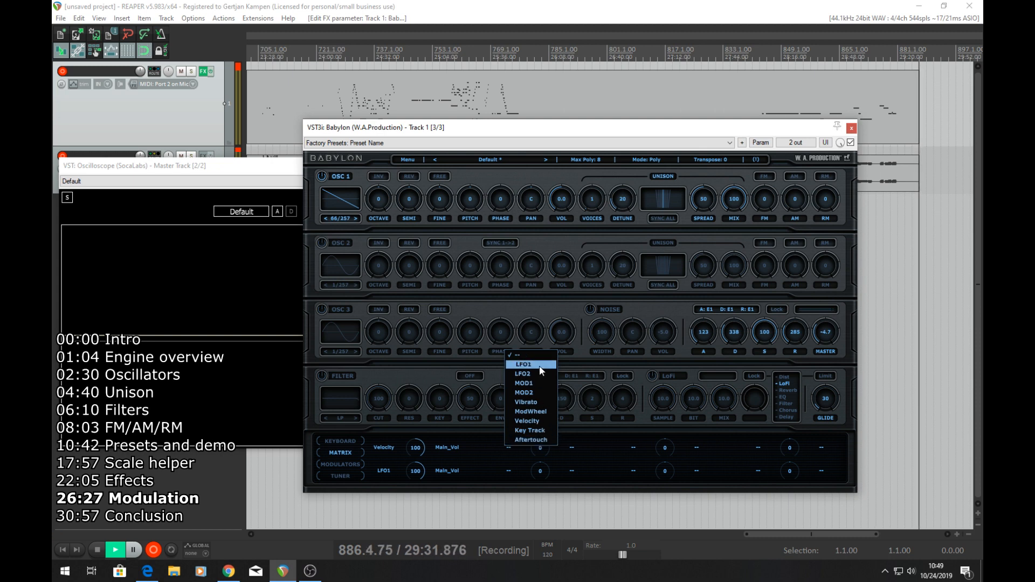
{"action": "left_click", "coordinate": [571, 449]}
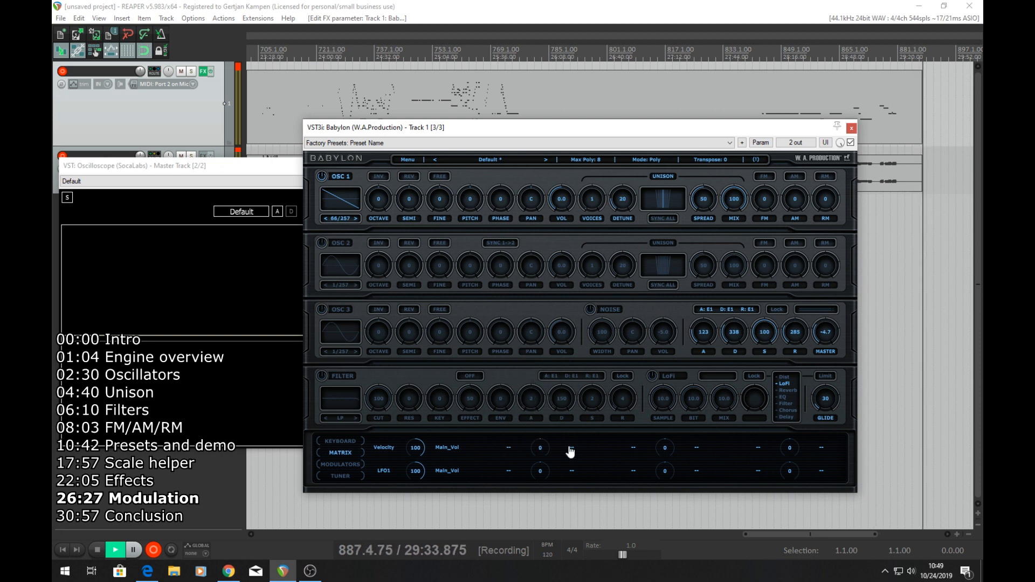
{"action": "left_click", "coordinate": [572, 448]}
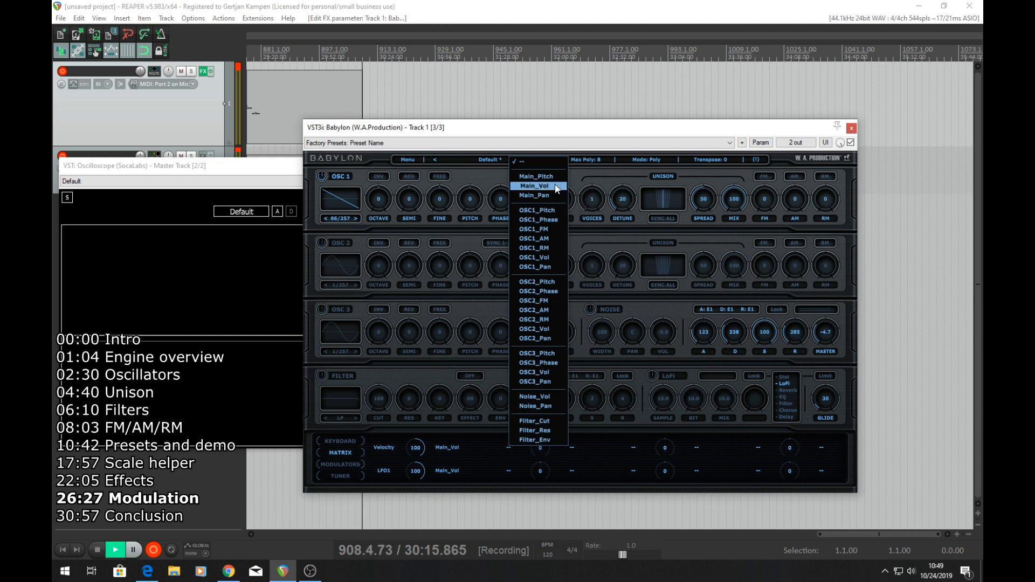
{"action": "left_click", "coordinate": [535, 396]}
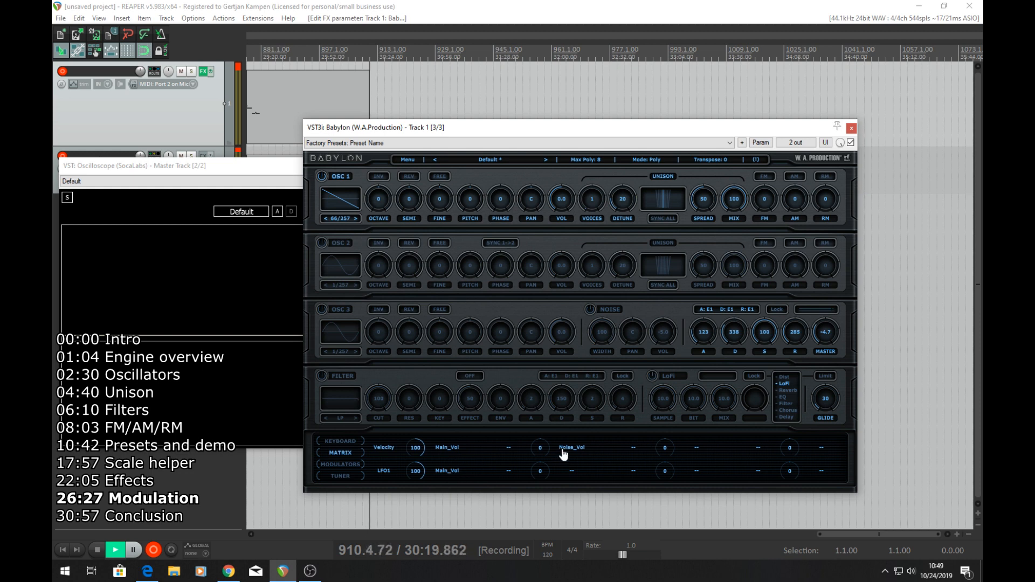
{"action": "left_click", "coordinate": [514, 454]}
{"action": "left_click", "coordinate": [531, 358]}
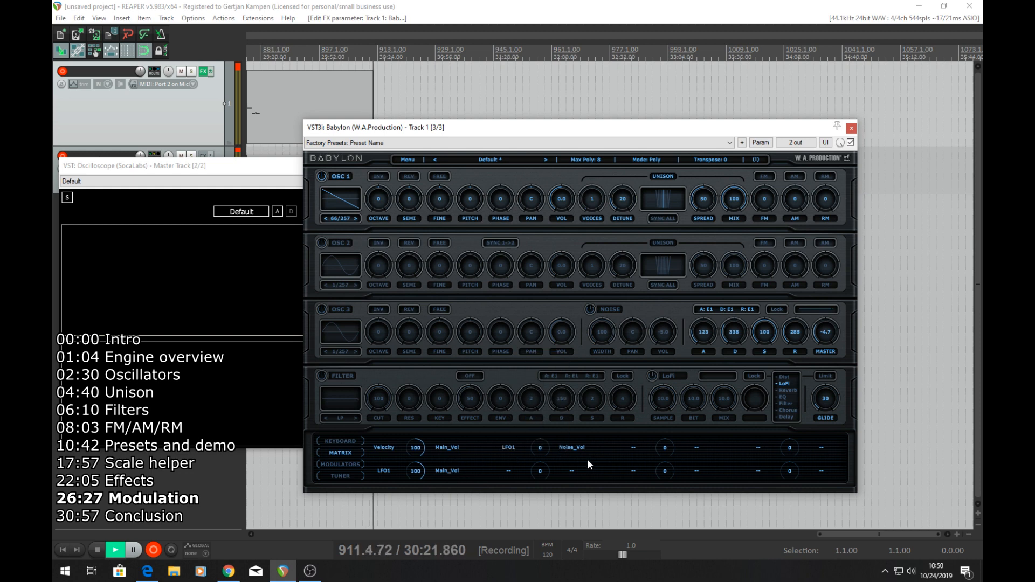
Review the destination choices for the Noise_Vol routing and the LFO 1 and LFO 2 modulator settings.
{"action": "left_click", "coordinate": [581, 450]}
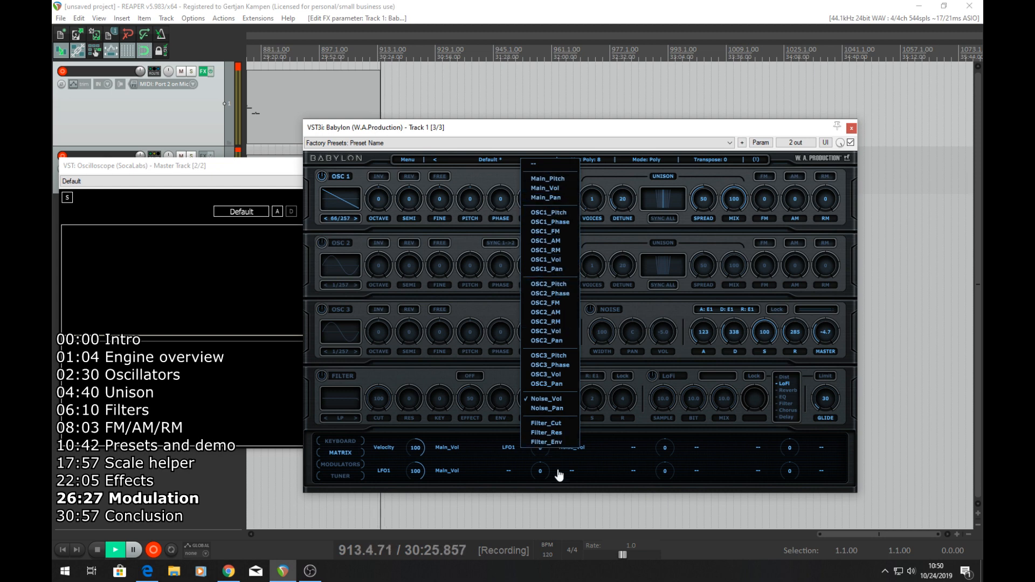
{"action": "left_click", "coordinate": [604, 446]}
{"action": "left_click", "coordinate": [570, 448]}
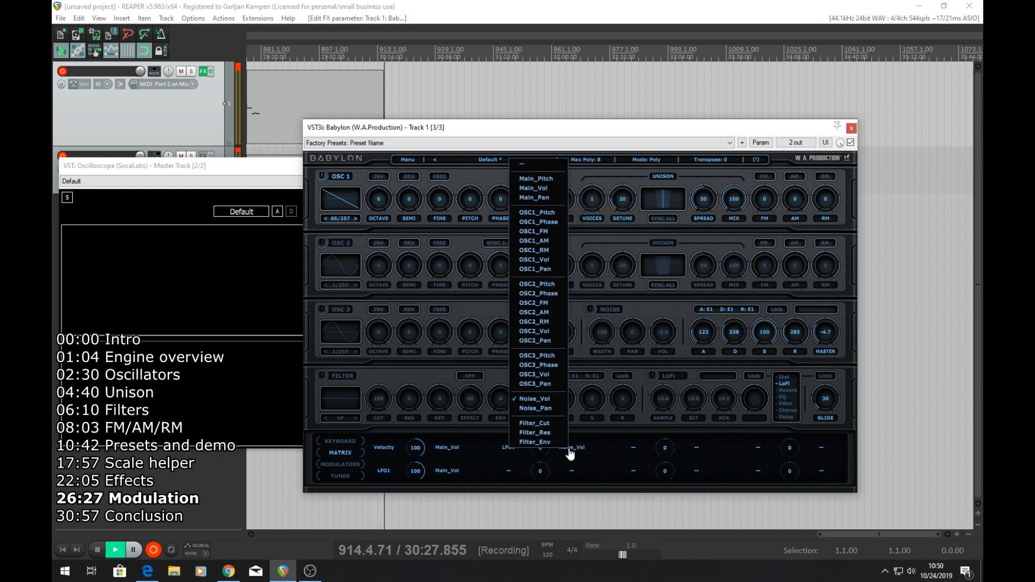
{"action": "left_click", "coordinate": [604, 444]}
{"action": "left_click", "coordinate": [340, 464]}
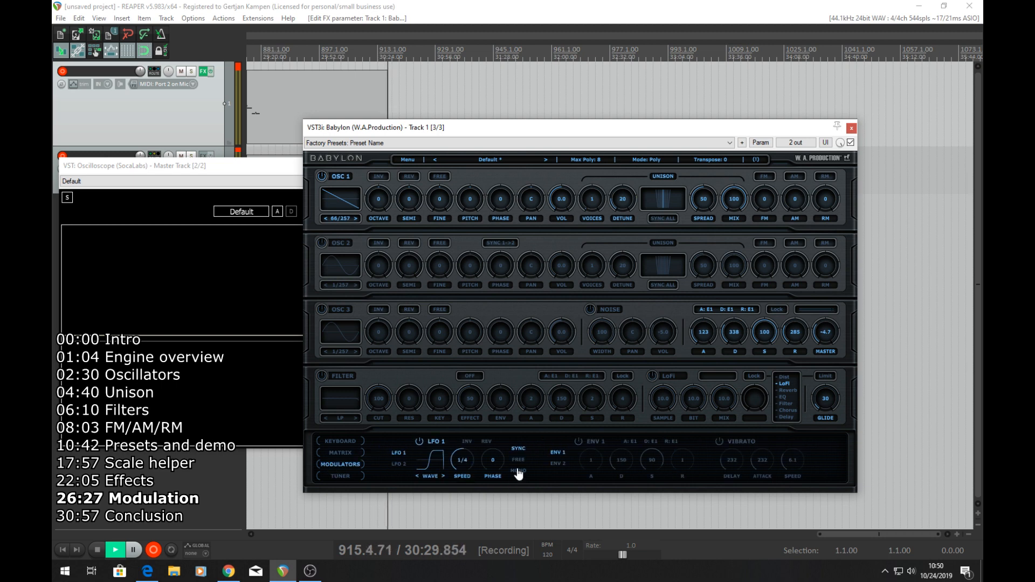
{"action": "left_click", "coordinate": [404, 464]}
{"action": "left_click", "coordinate": [400, 454]}
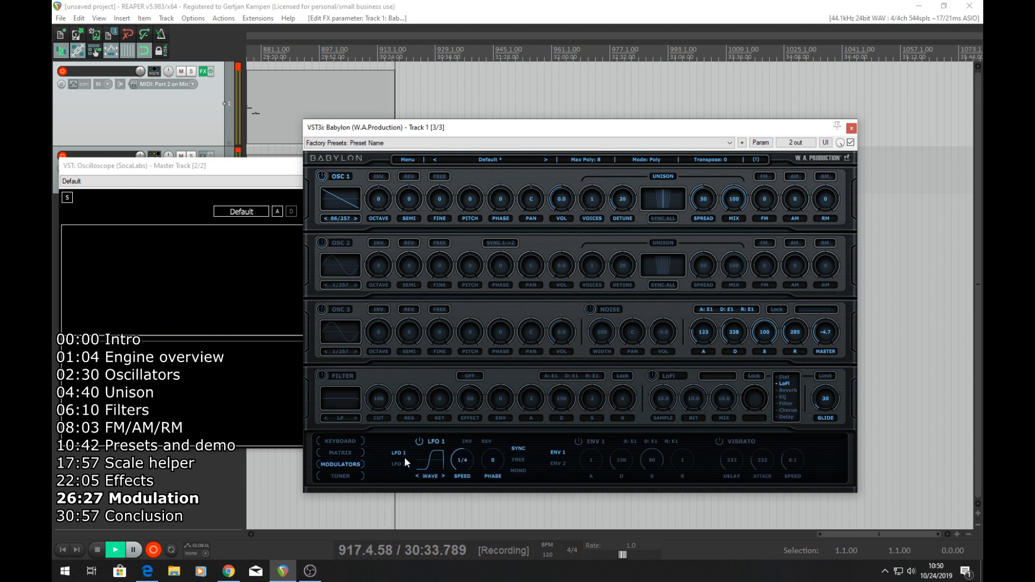
Return to the synth's keyboard page and look over the preset categories without loading a preset.
{"action": "left_click", "coordinate": [340, 441]}
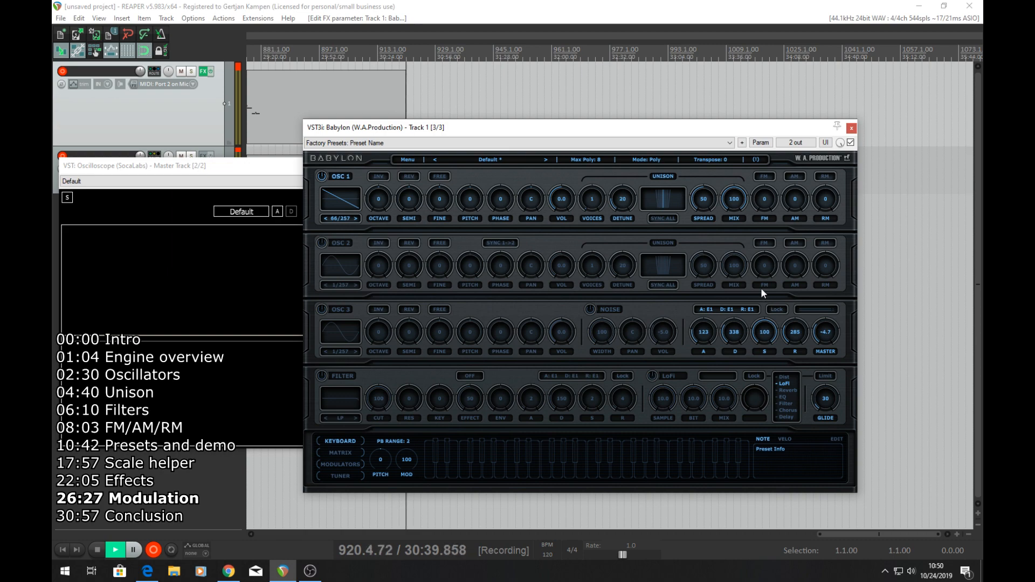
{"action": "left_click", "coordinate": [491, 159]}
{"action": "mouse_move", "coordinate": [562, 176]}
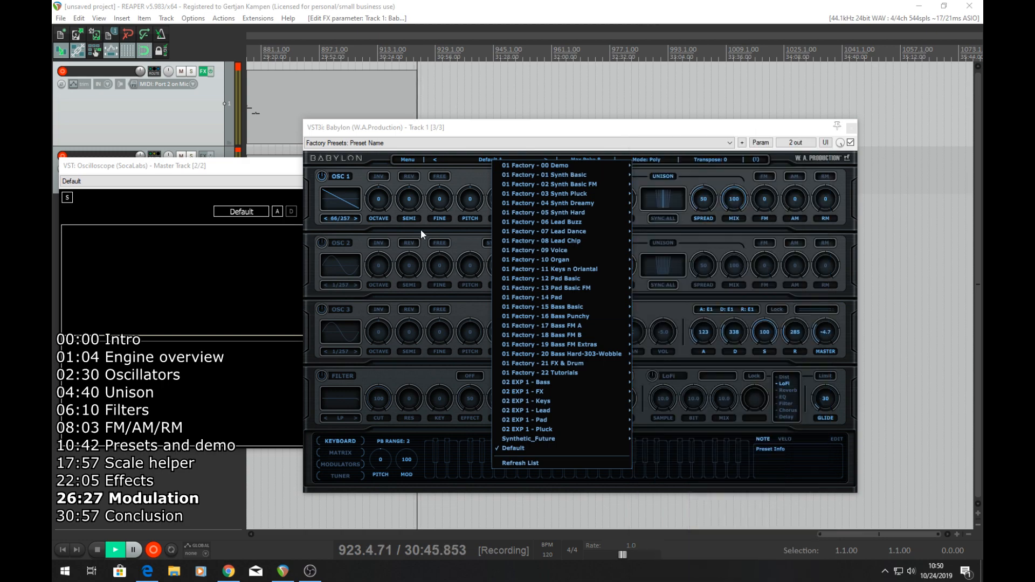
{"action": "left_click", "coordinate": [420, 229]}
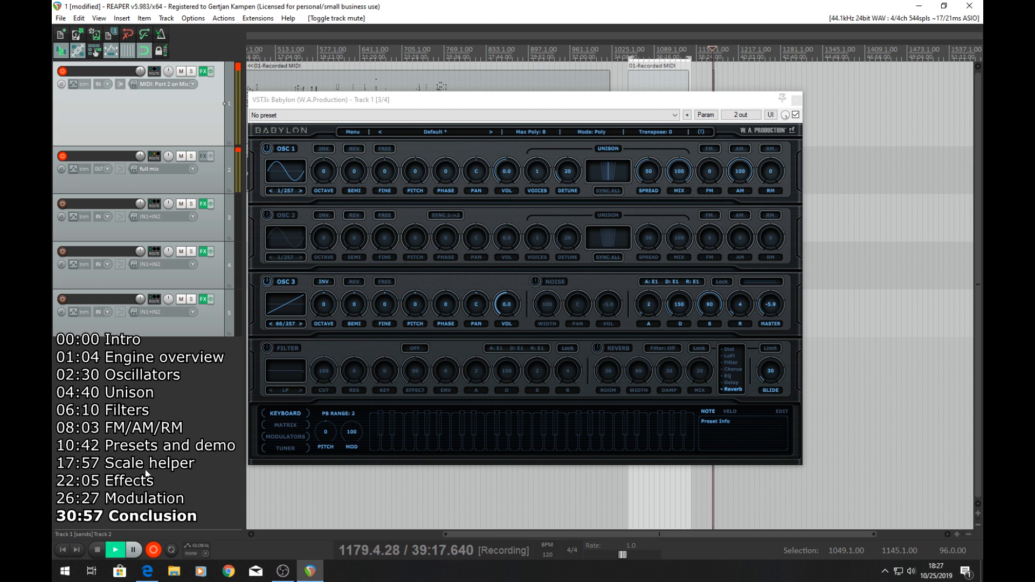
Switch to Microsoft Edge and show Babylon's sale price in US dollars on the Plugin Boutique product page.
{"action": "mouse_move", "coordinate": [150, 576]}
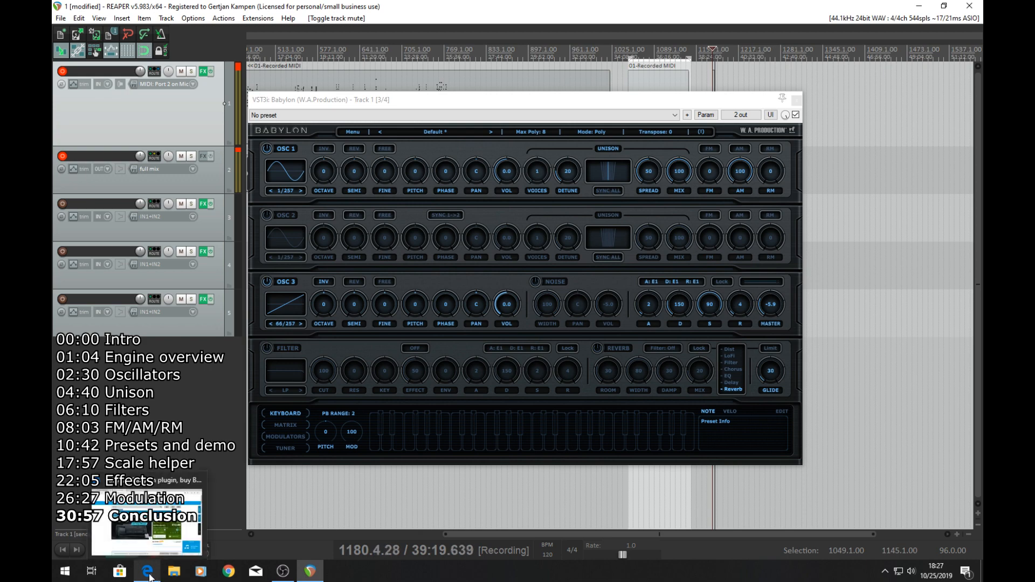
{"action": "left_click", "coordinate": [150, 553]}
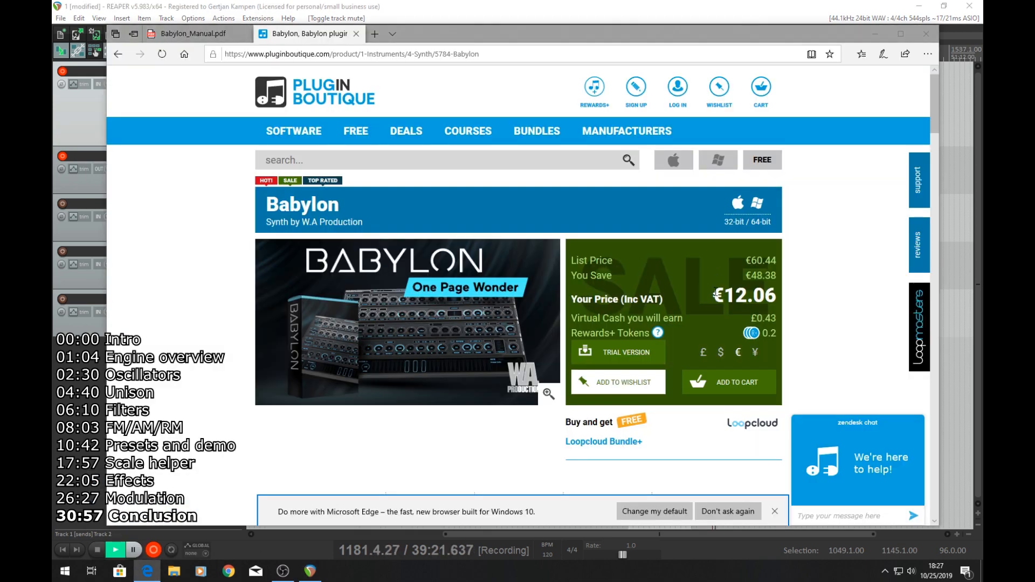
{"action": "left_click", "coordinate": [722, 356]}
{"action": "left_click_drag", "start_coordinate": [712, 294], "coordinate": [777, 303]}
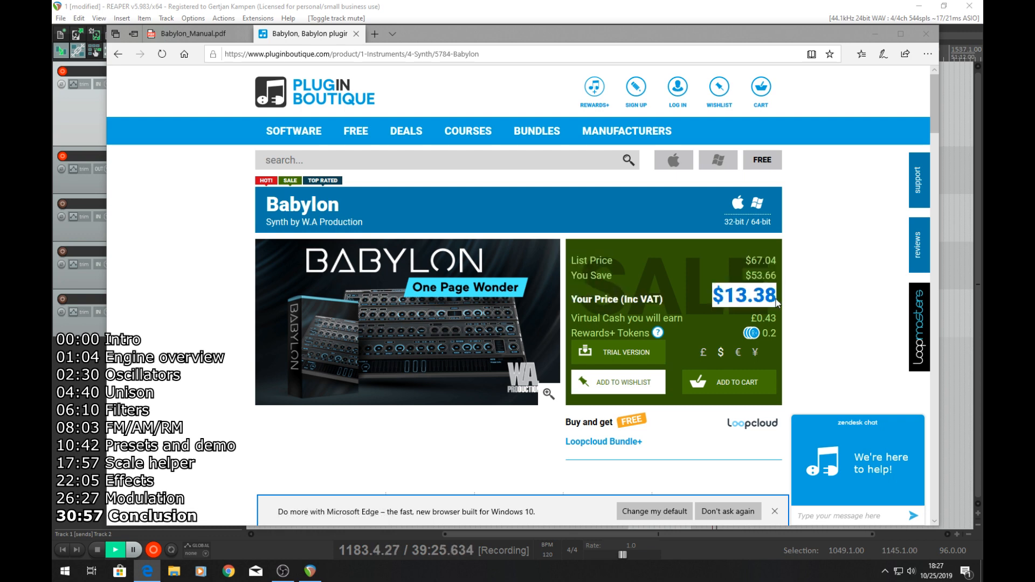
{"action": "left_click", "coordinate": [824, 322]}
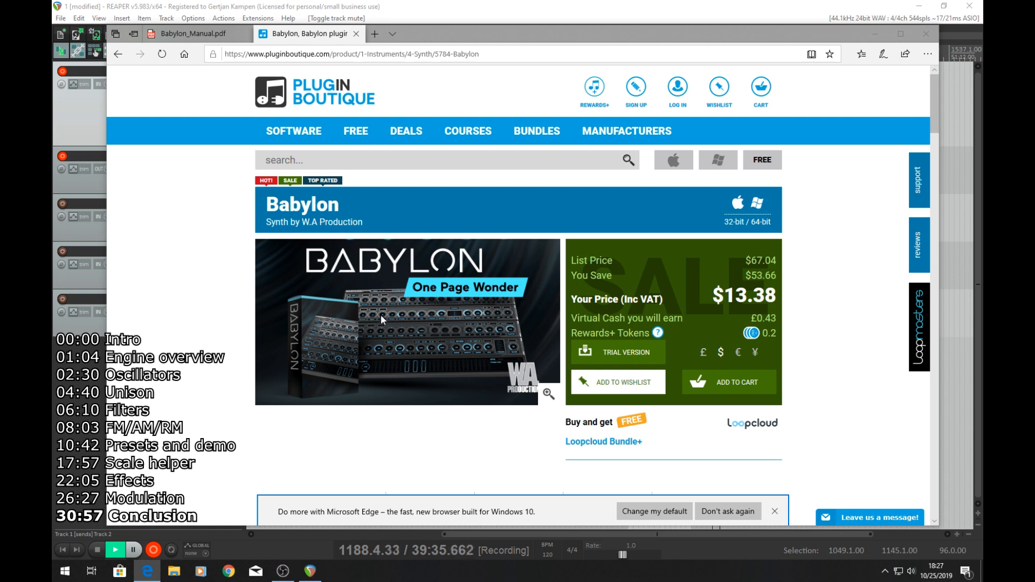
Switch back to REAPER and look through Babylon's matrix, modulators and tuner pages.
{"action": "left_click", "coordinate": [100, 393]}
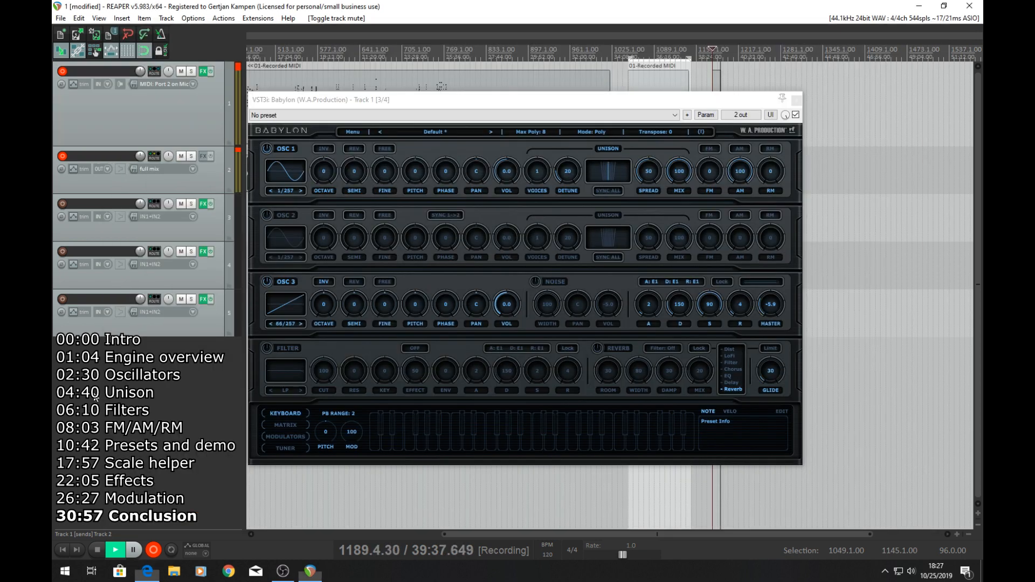
{"action": "left_click", "coordinate": [281, 426]}
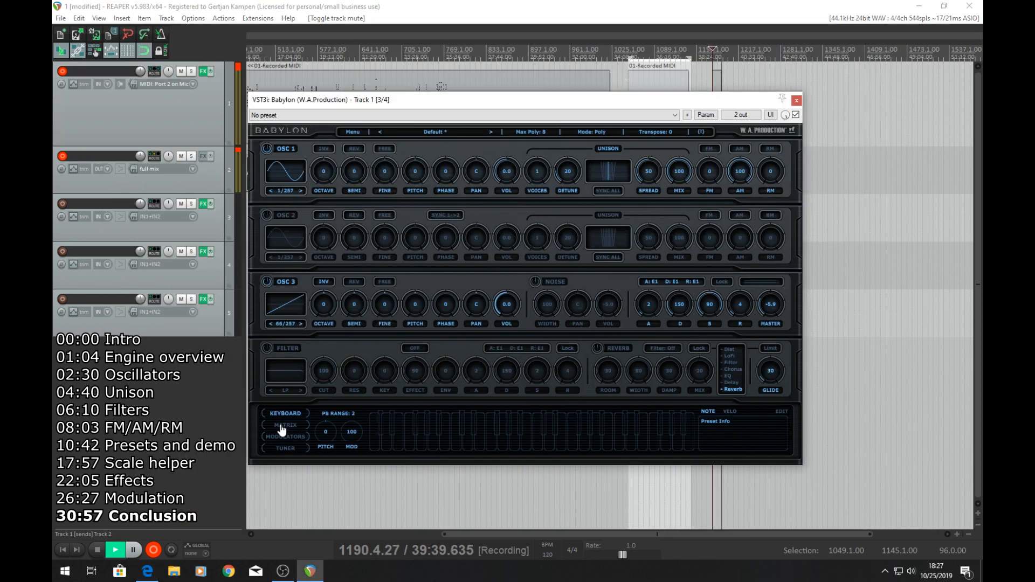
{"action": "left_click", "coordinate": [284, 437]}
{"action": "left_click", "coordinate": [286, 448]}
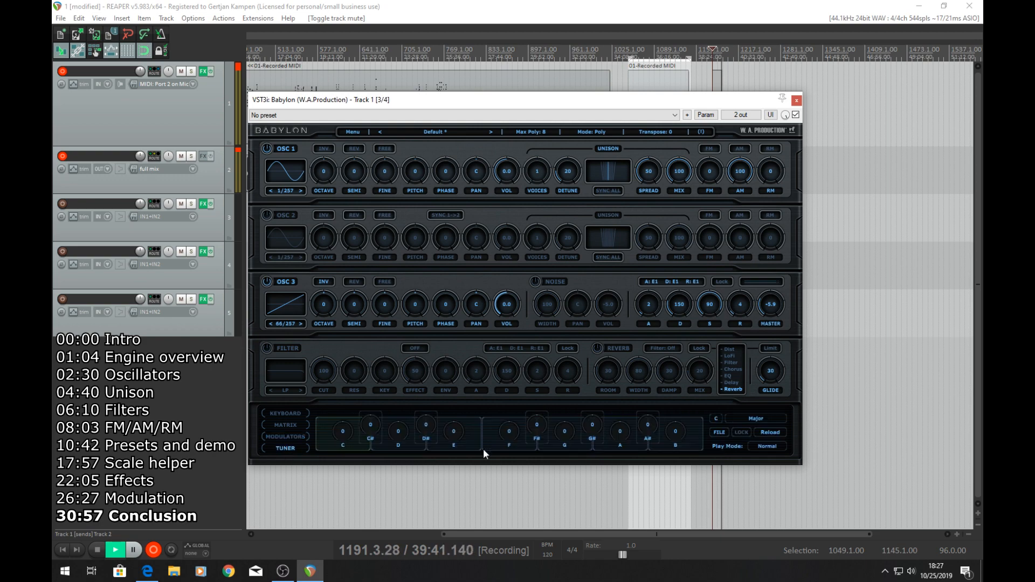
Look over the scale choices on Babylon's tuner page, keeping the Major scale.
{"action": "left_click", "coordinate": [756, 423]}
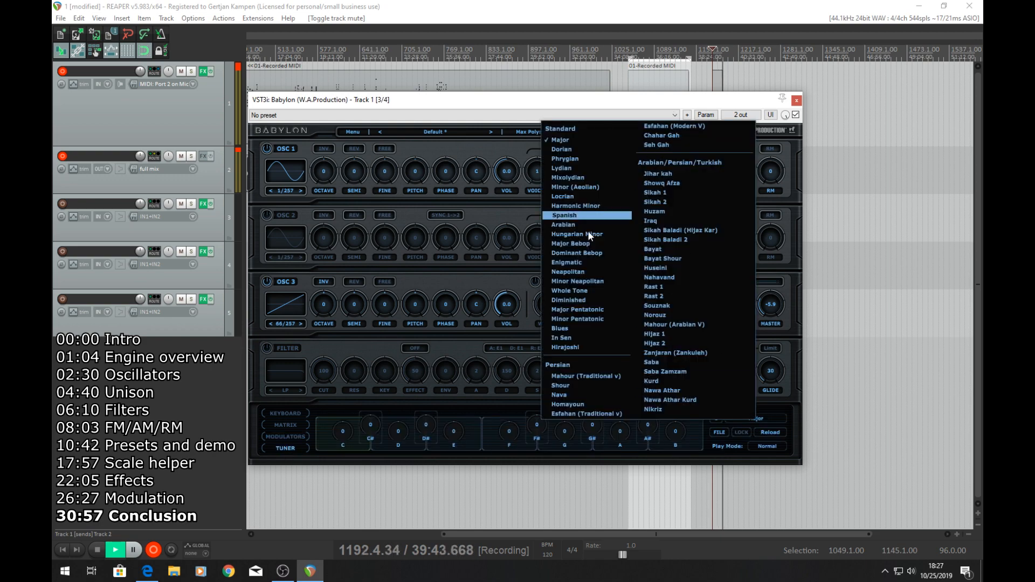
{"action": "left_click", "coordinate": [500, 403]}
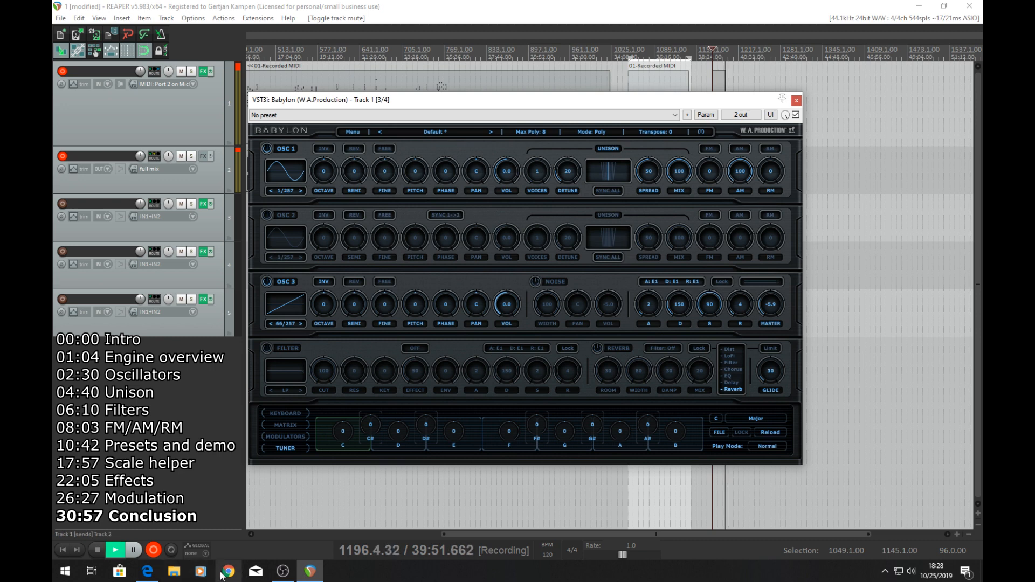
{"action": "mouse_move", "coordinate": [151, 576]}
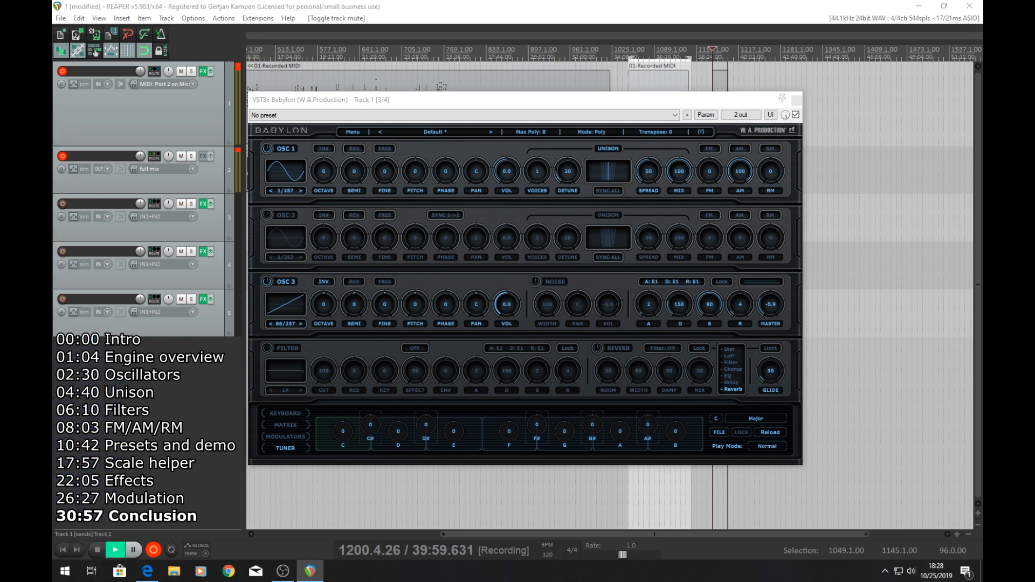
Open the Hybrid synth on track 5 and look through its Effects, Common, Part B and Part A pages.
{"action": "left_click", "coordinate": [204, 299]}
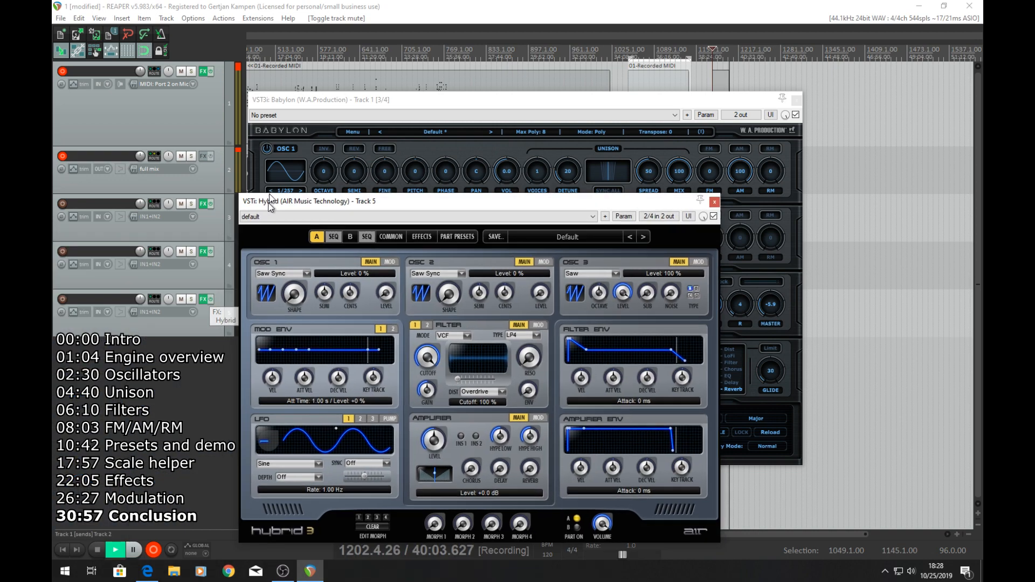
{"action": "left_click_drag", "start_coordinate": [271, 196], "coordinate": [297, 91]}
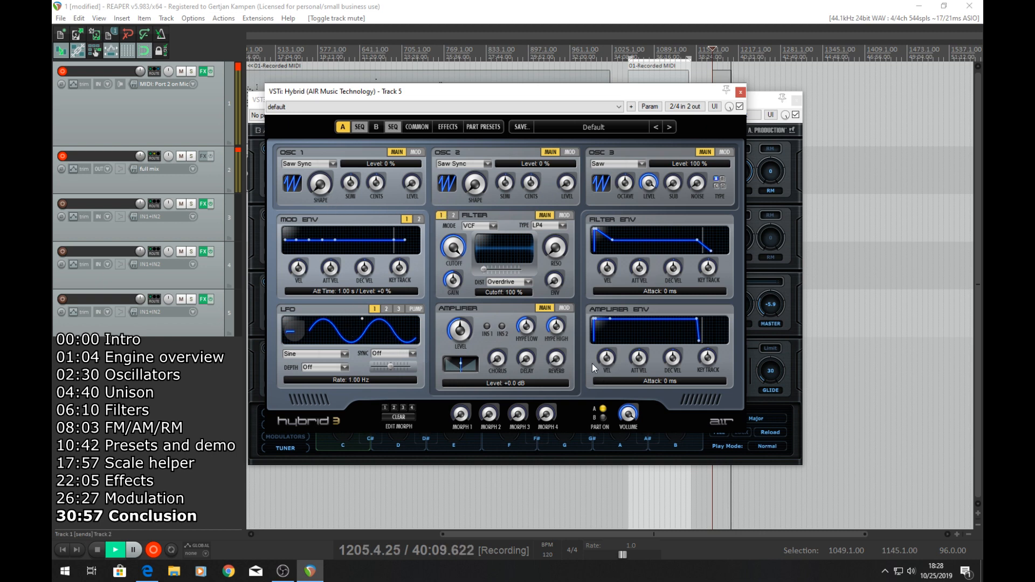
{"action": "left_click", "coordinate": [443, 216]}
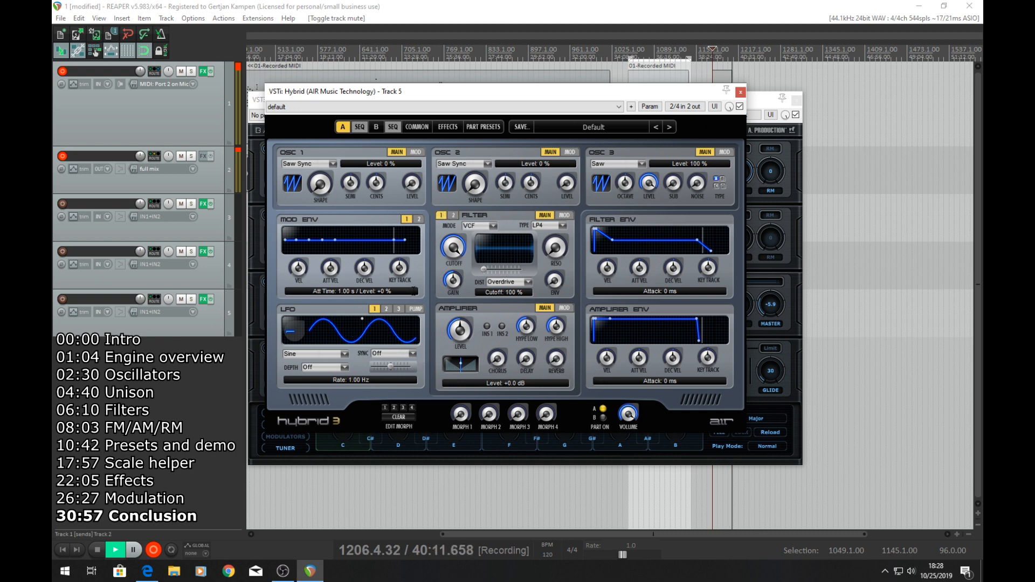
{"action": "left_click", "coordinate": [421, 128]}
{"action": "left_click", "coordinate": [447, 127]}
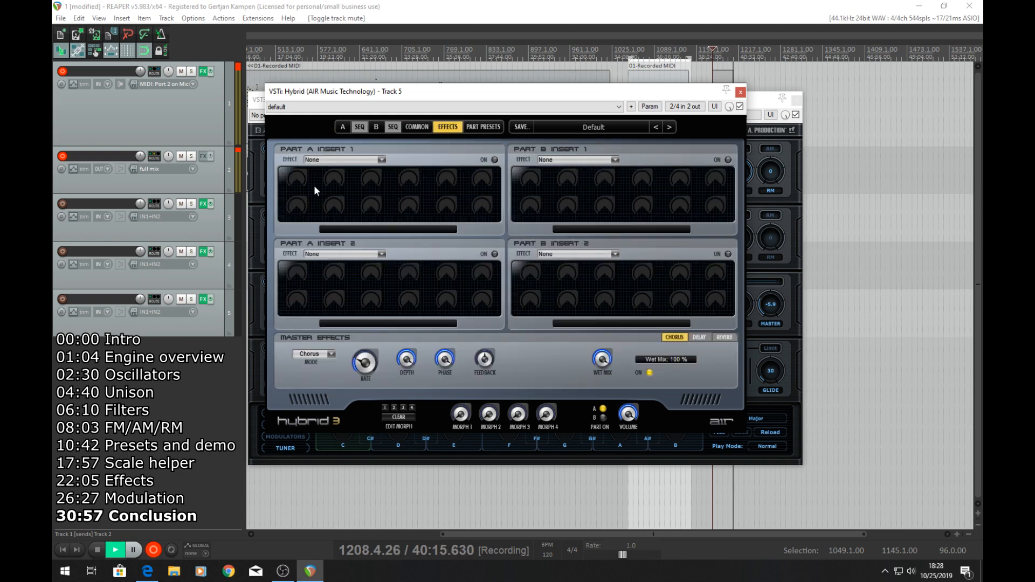
{"action": "left_click", "coordinate": [421, 126]}
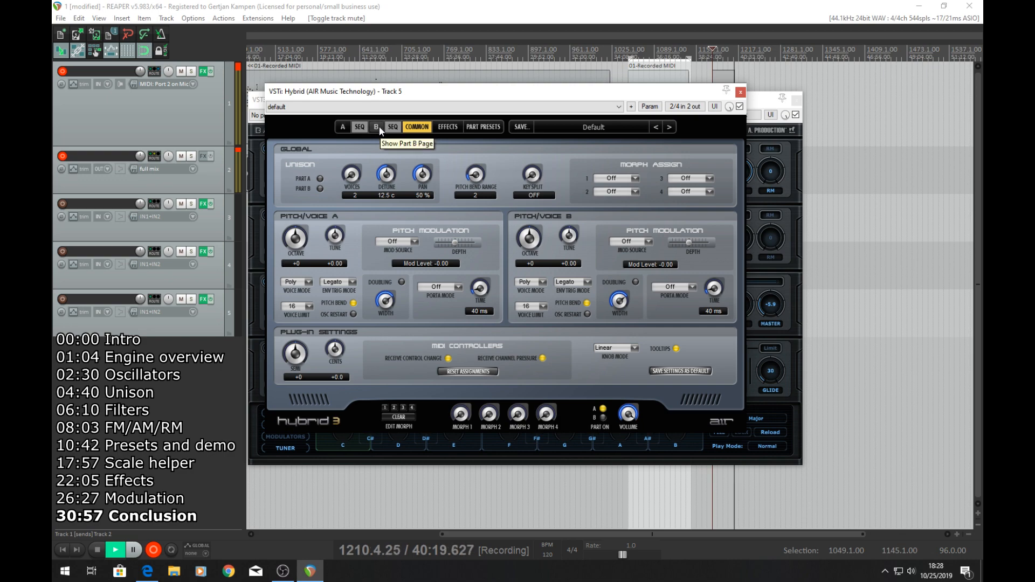
{"action": "left_click", "coordinate": [377, 127]}
{"action": "left_click", "coordinate": [342, 127]}
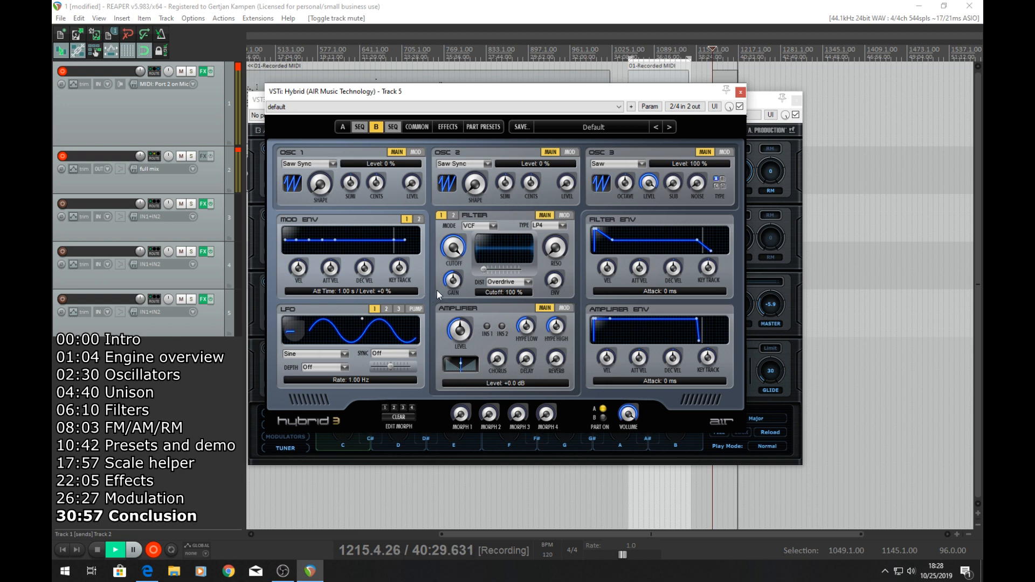
{"action": "left_click", "coordinate": [343, 127]}
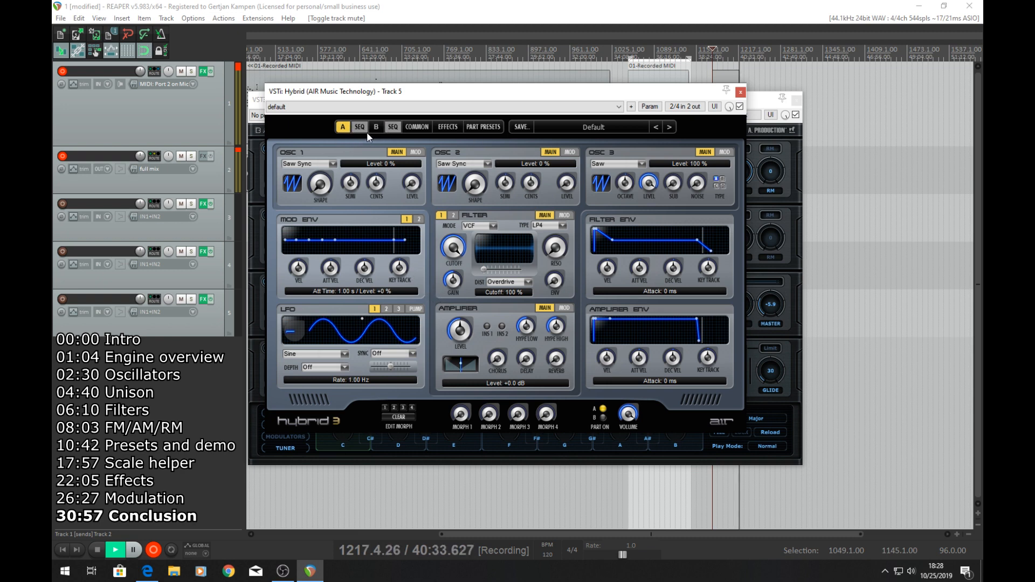
Show SynthMaster One on track 4 and browse the Osc1 wavetable categories, including Galbanum Architecture Waveforms 2010 2, without choosing one.
{"action": "left_click_drag", "start_coordinate": [597, 97], "coordinate": [488, 71]}
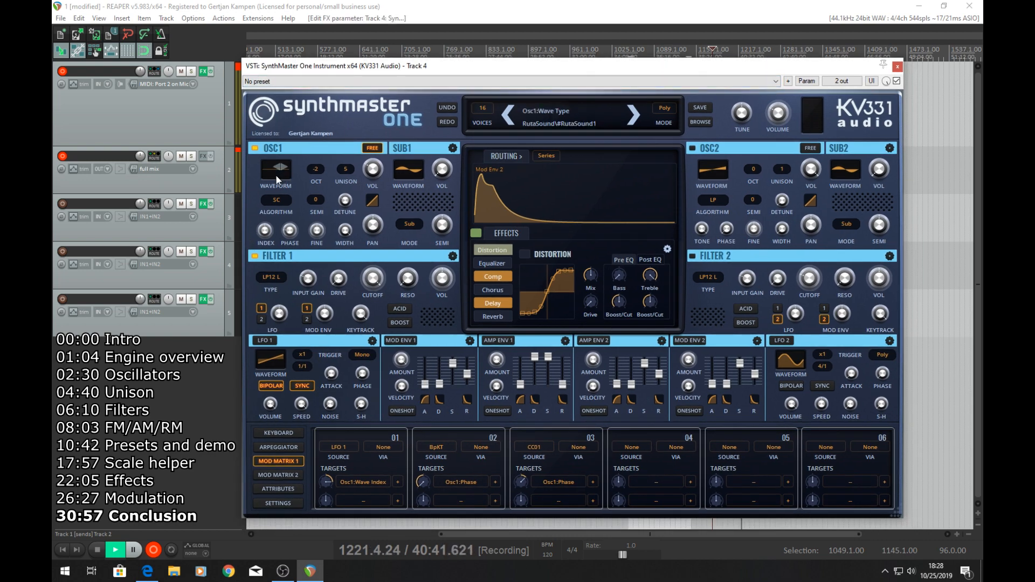
{"action": "left_click", "coordinate": [275, 174]}
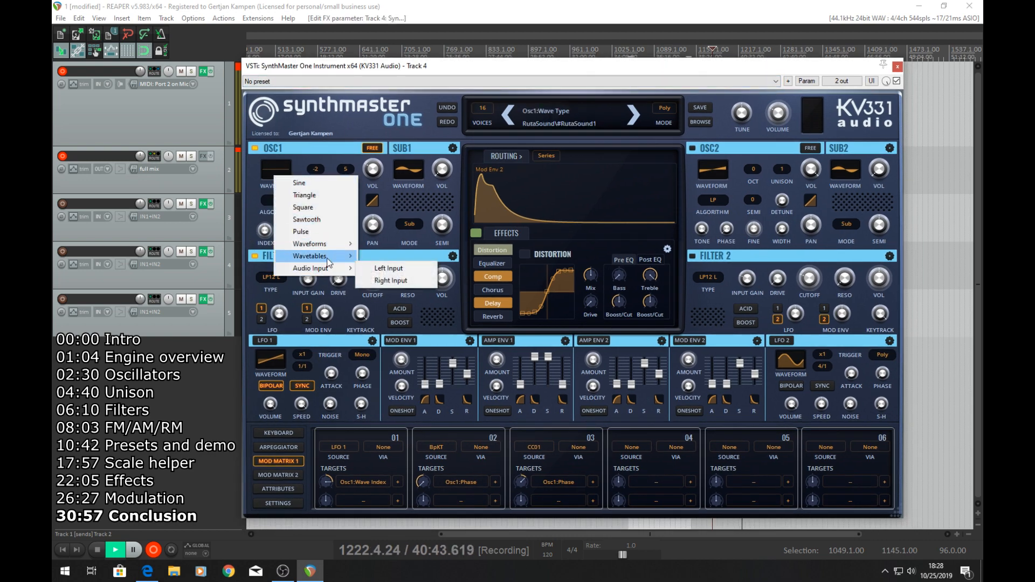
{"action": "mouse_move", "coordinate": [324, 256]}
{"action": "mouse_move", "coordinate": [446, 418]}
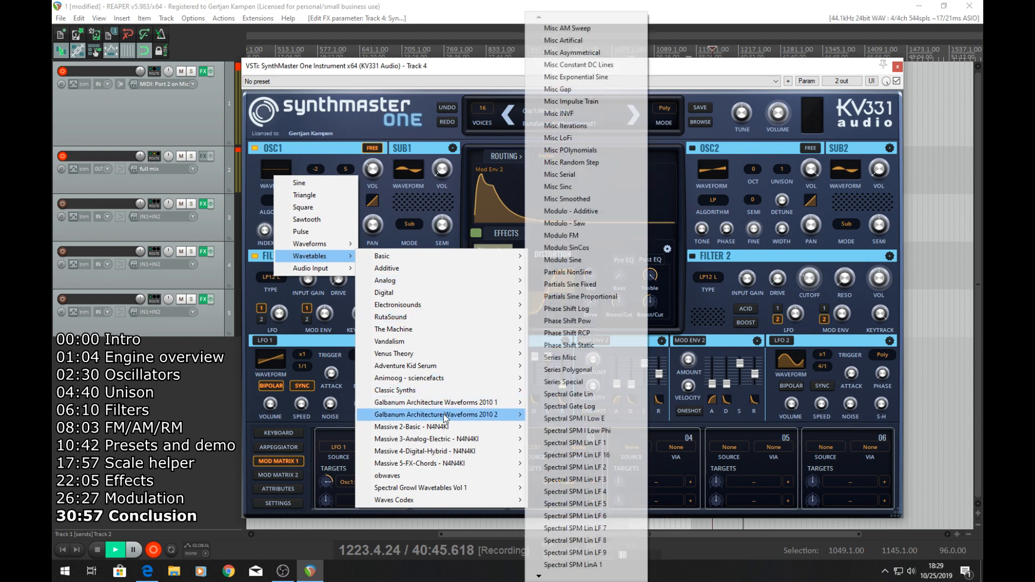
{"action": "mouse_move", "coordinate": [564, 579]}
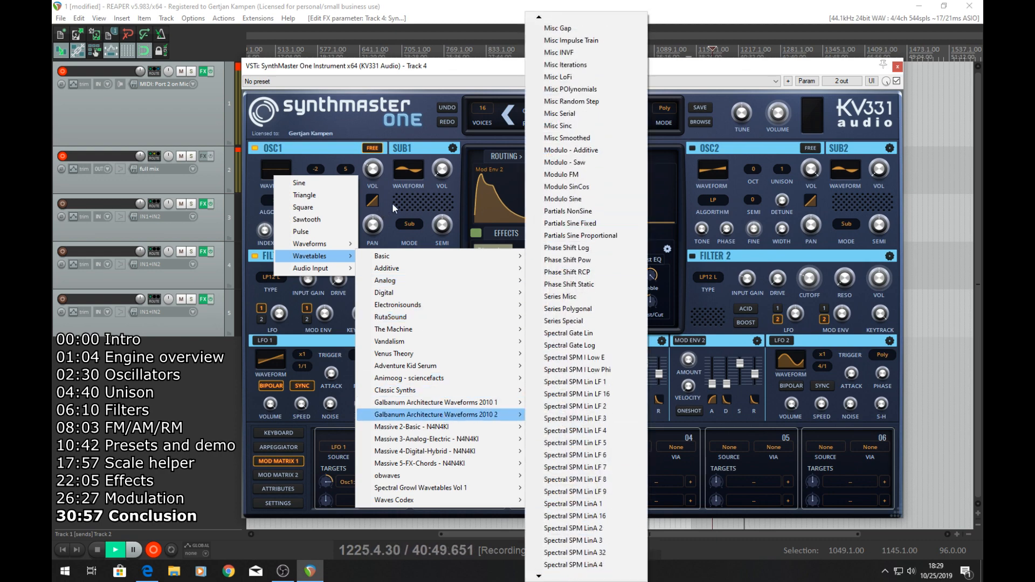
{"action": "left_click", "coordinate": [550, 226]}
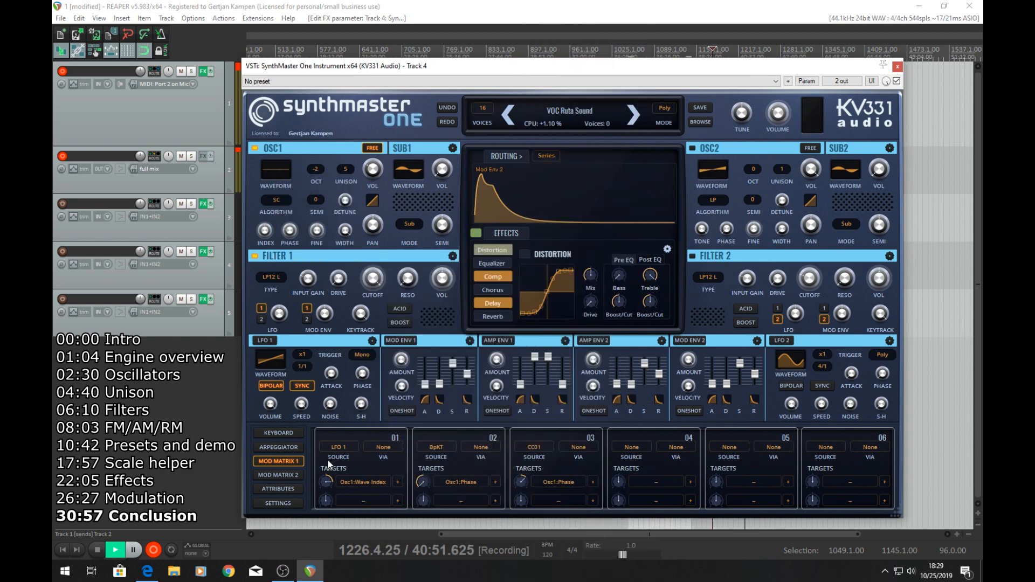
Review the modulation targets for the empty second target of SynthMaster One's matrix slot 01, and return to the Babylon window.
{"action": "left_click", "coordinate": [348, 502]}
{"action": "mouse_move", "coordinate": [369, 496]}
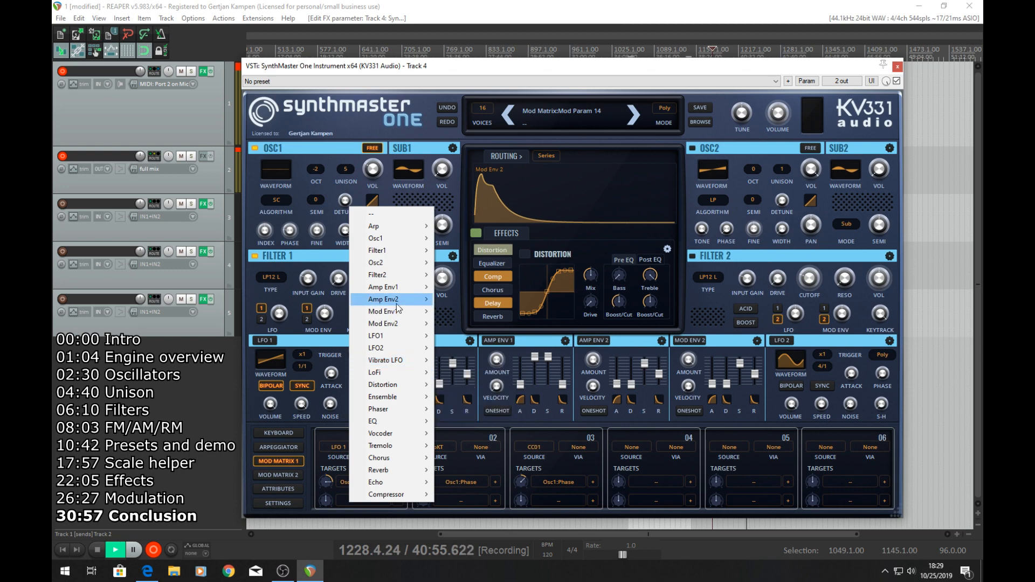
{"action": "mouse_move", "coordinate": [385, 456]}
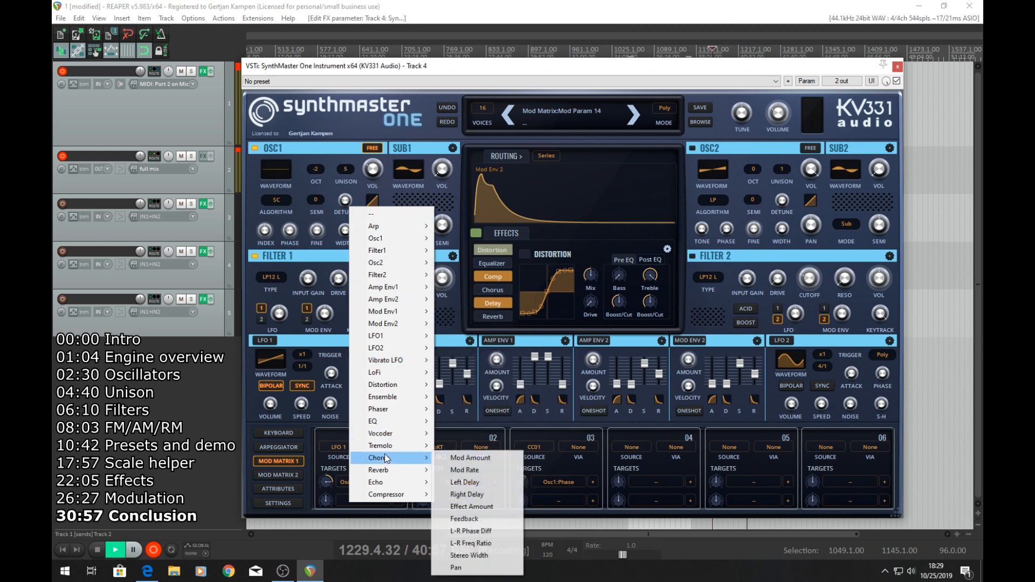
{"action": "left_click", "coordinate": [451, 334]}
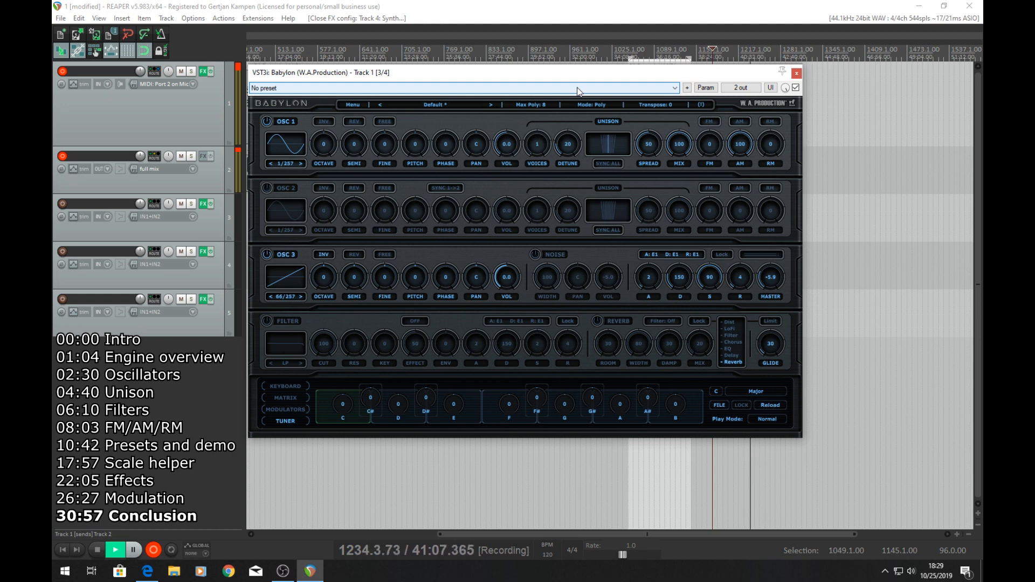
{"action": "left_click_drag", "start_coordinate": [564, 72], "coordinate": [568, 107]}
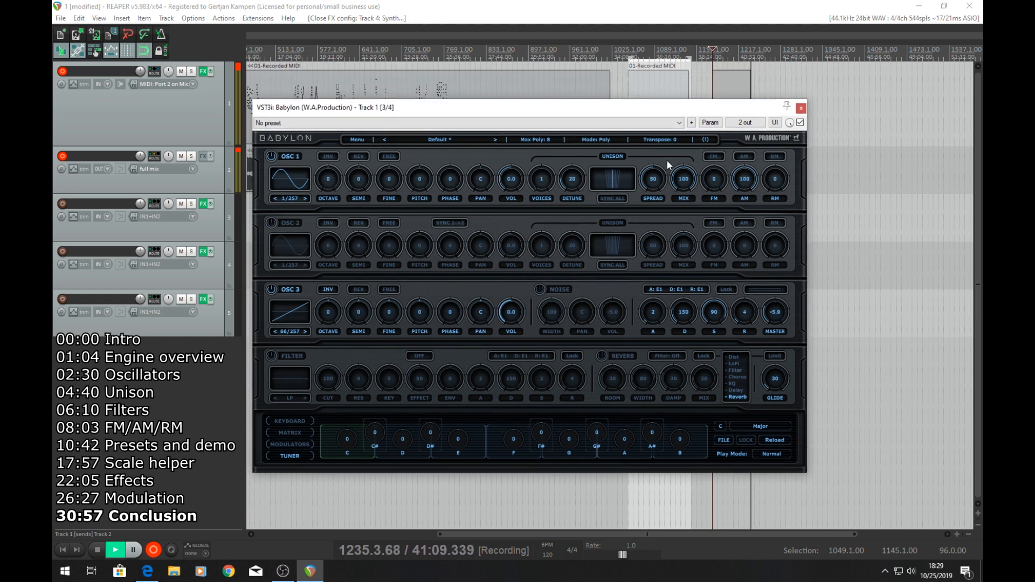